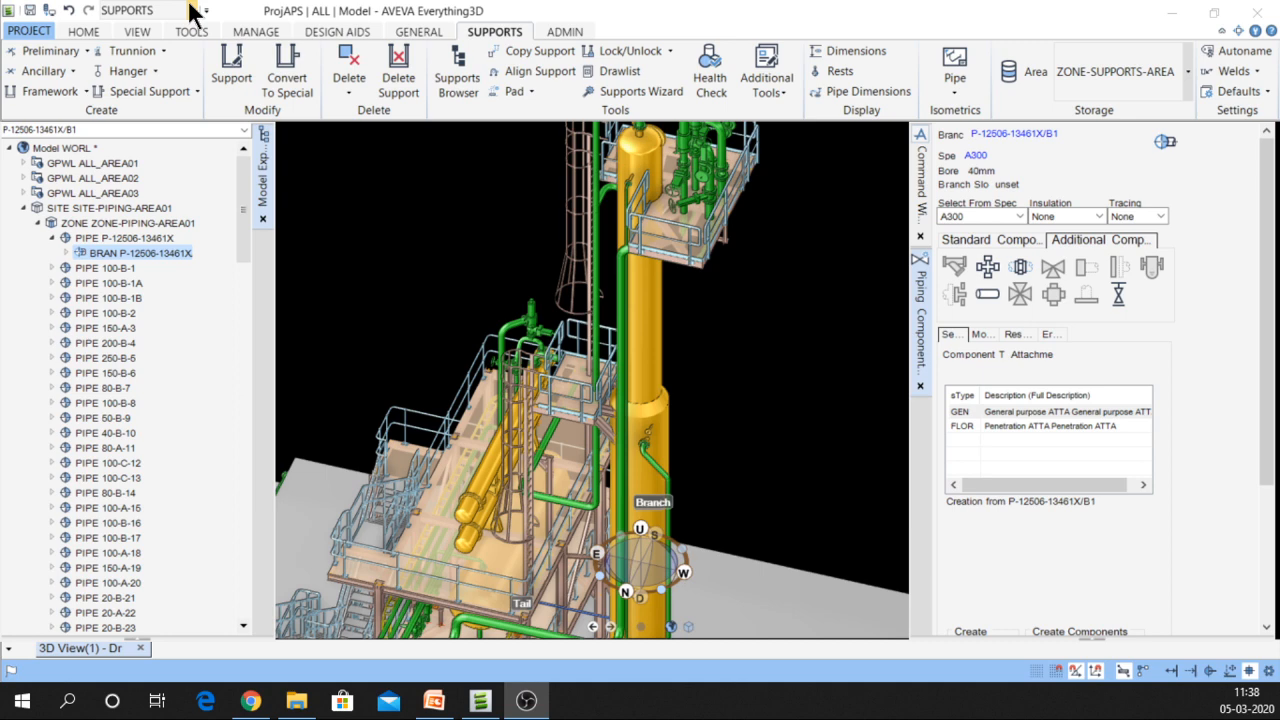
# Switch the active application from SUPPORTS to PIPING
pyautogui.click(191, 10)
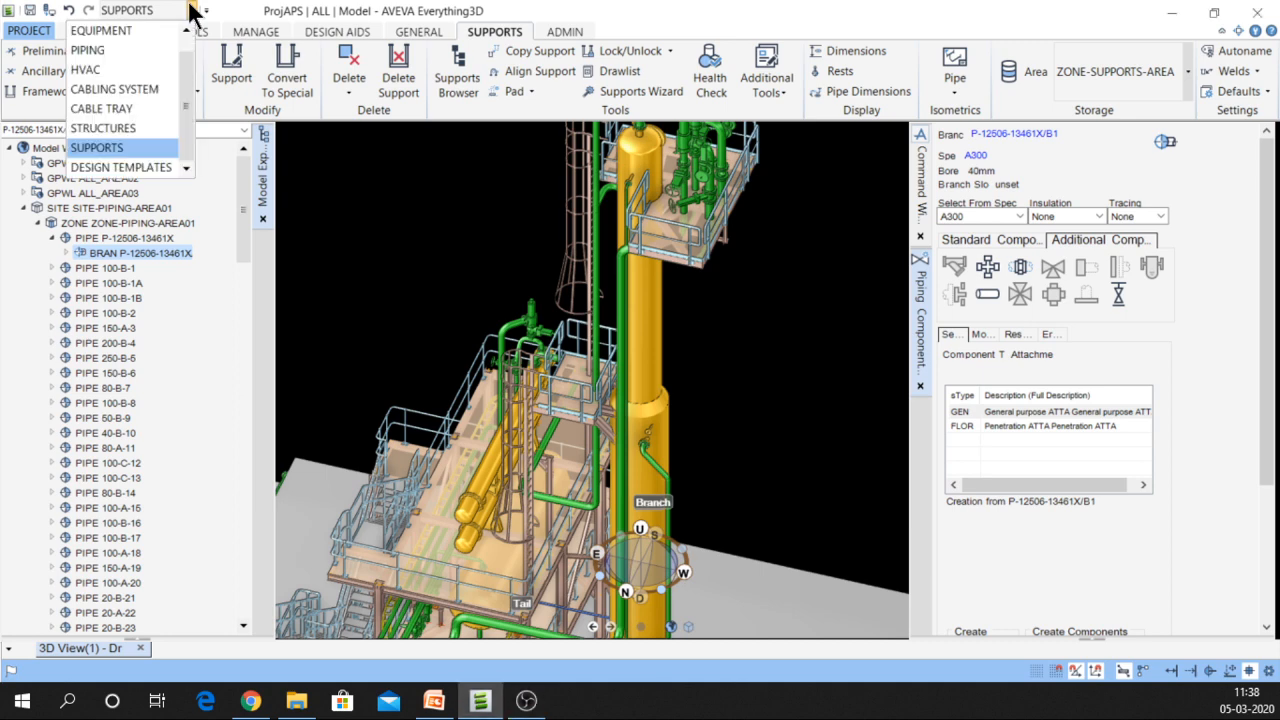
pyautogui.click(114, 52)
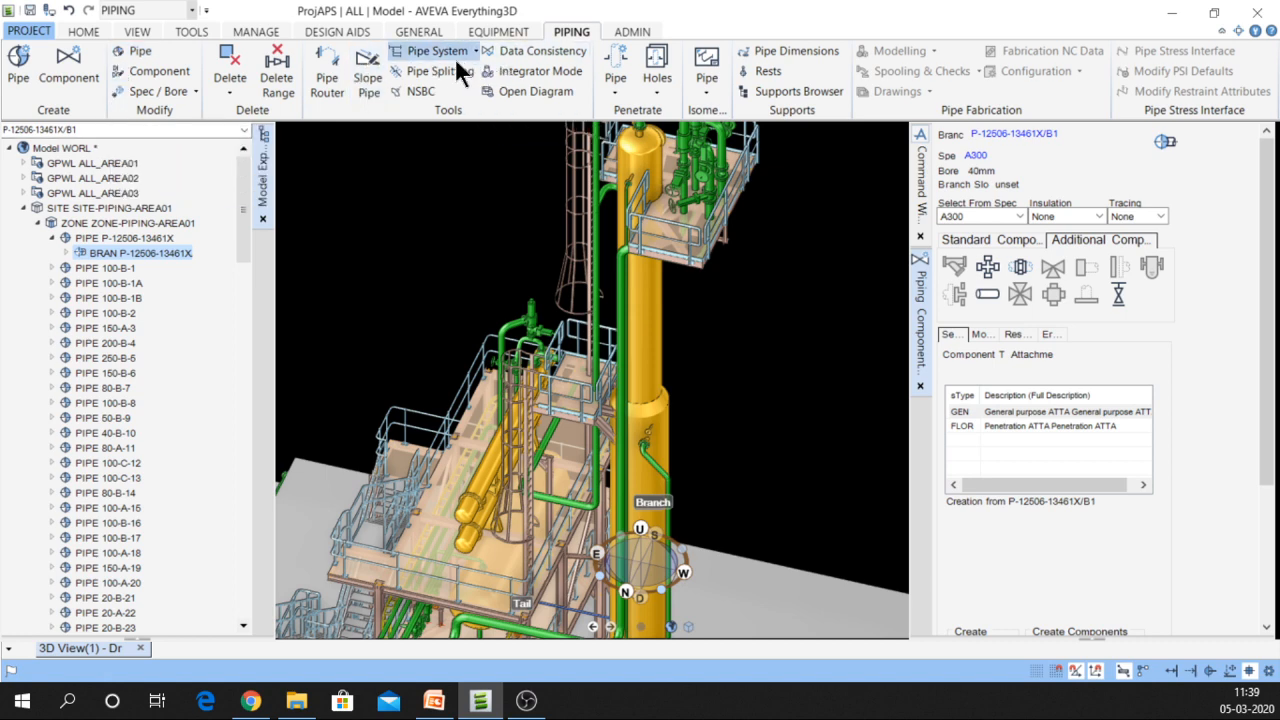
pyautogui.click(352, 32)
pyautogui.click(509, 29)
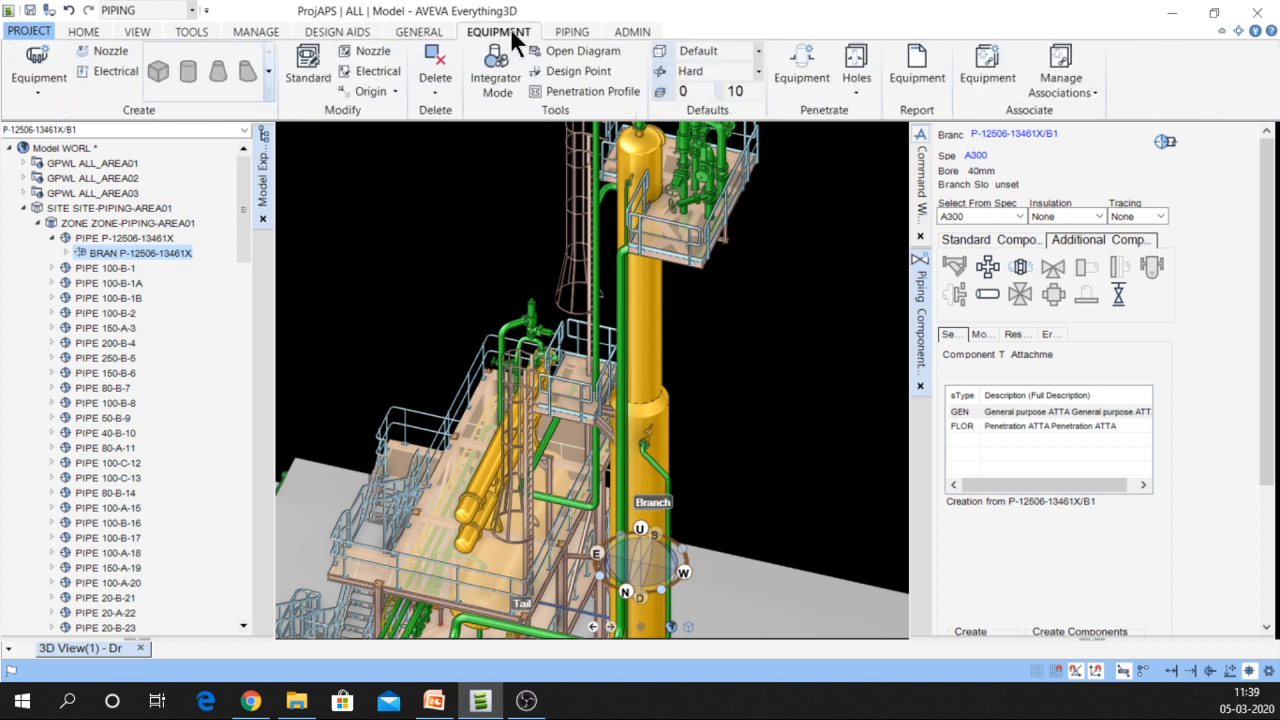
pyautogui.click(571, 31)
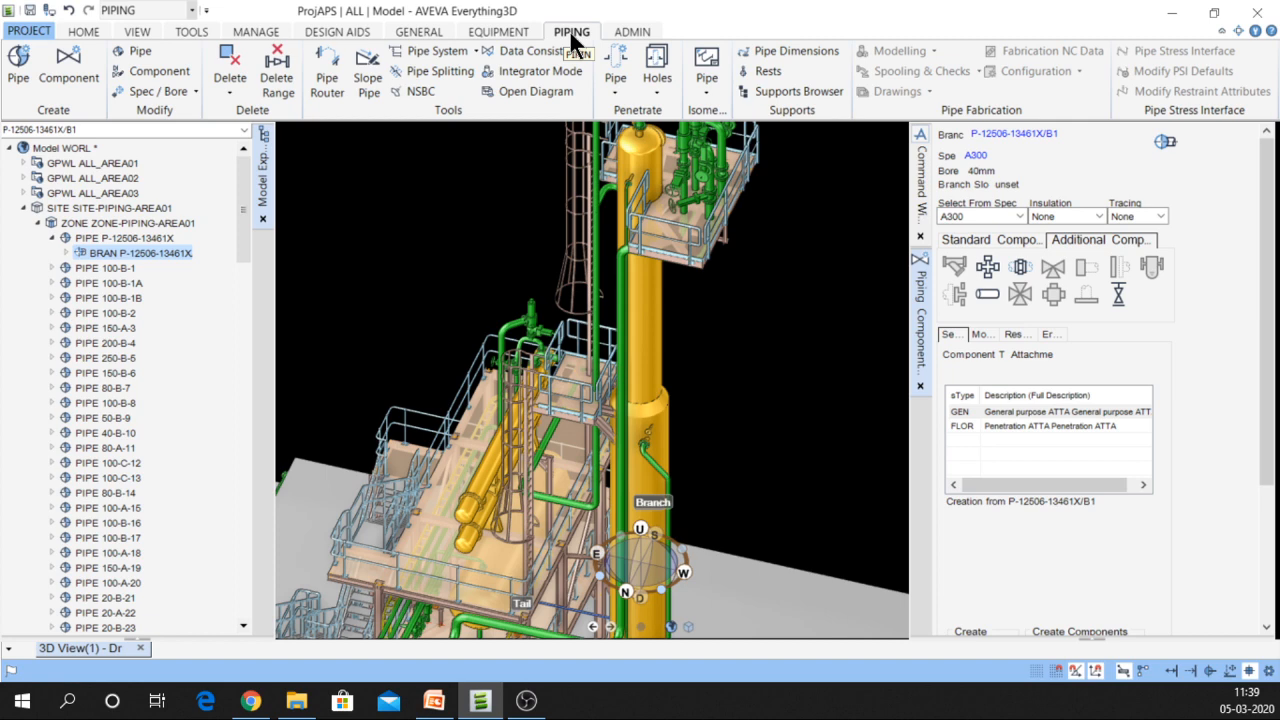
# Close the Piping Component panel and clear the command window log
pyautogui.click(922, 386)
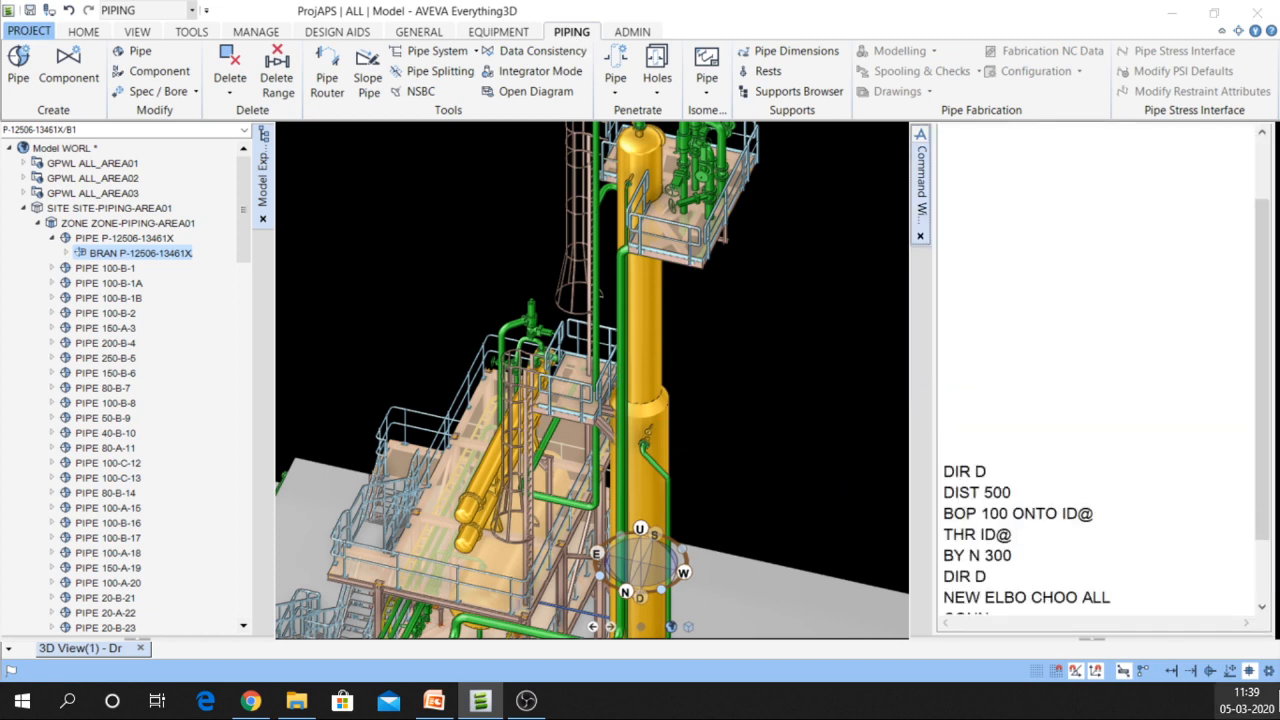
pyautogui.rightClick(1176, 476)
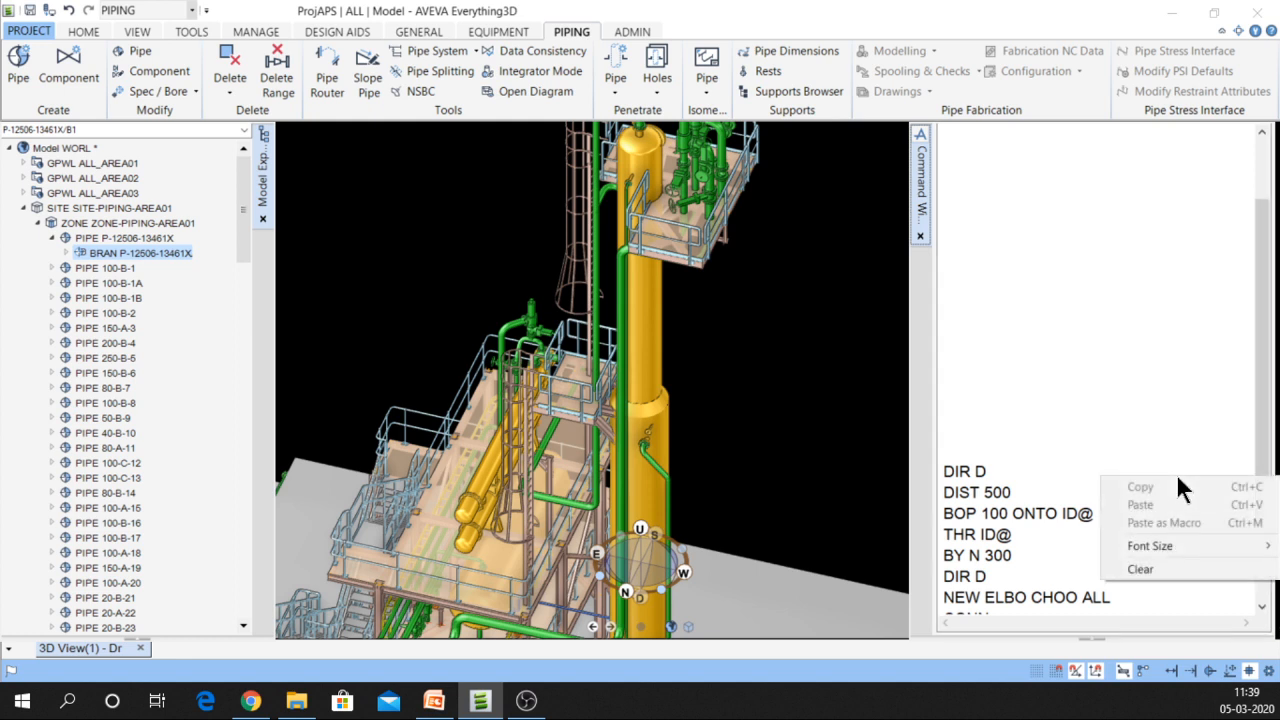
pyautogui.click(1170, 566)
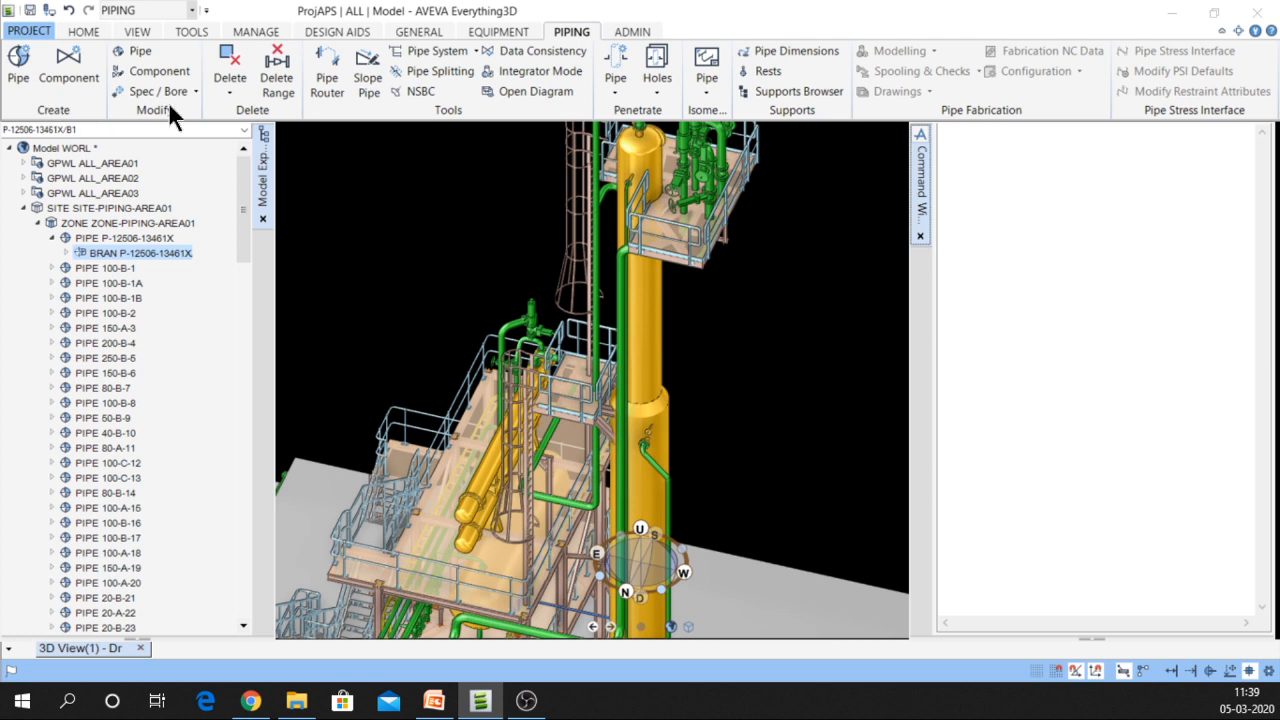
# Make ZONE-PIPING-AREA01 current, expand its pipe list, and open the Create New Pipe form
pyautogui.click(112, 223)
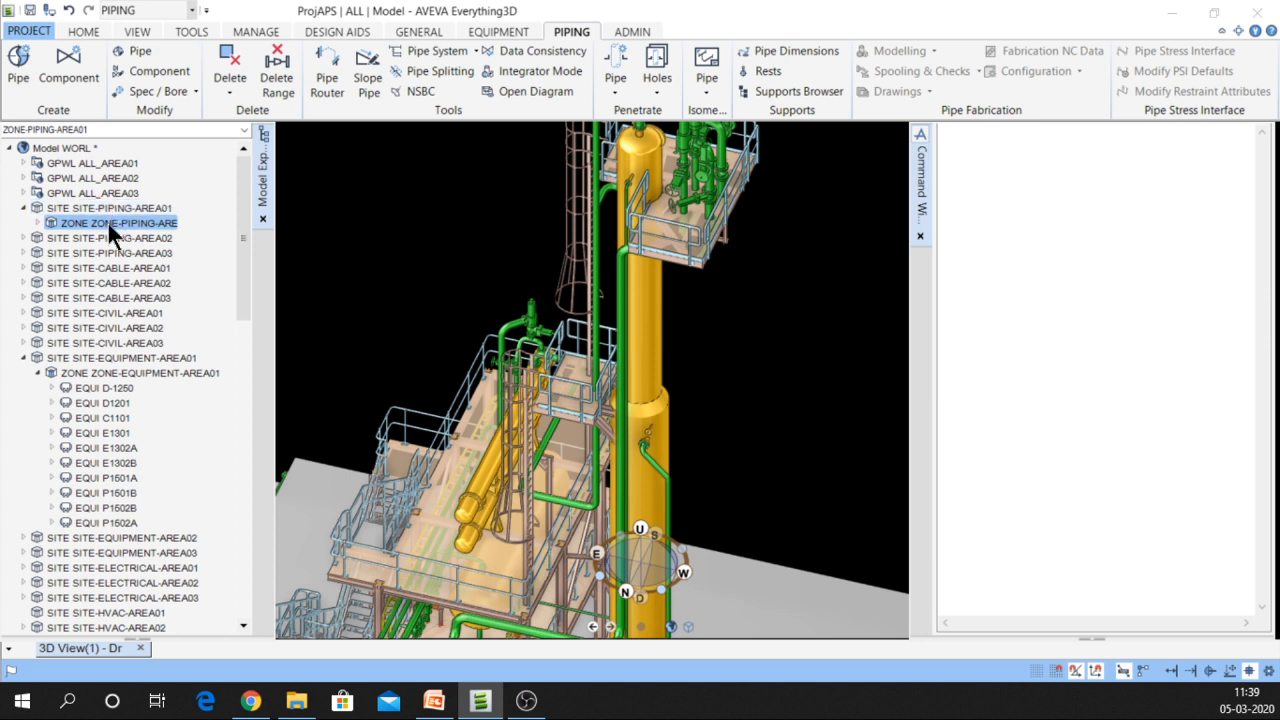
pyautogui.doubleClick(108, 224)
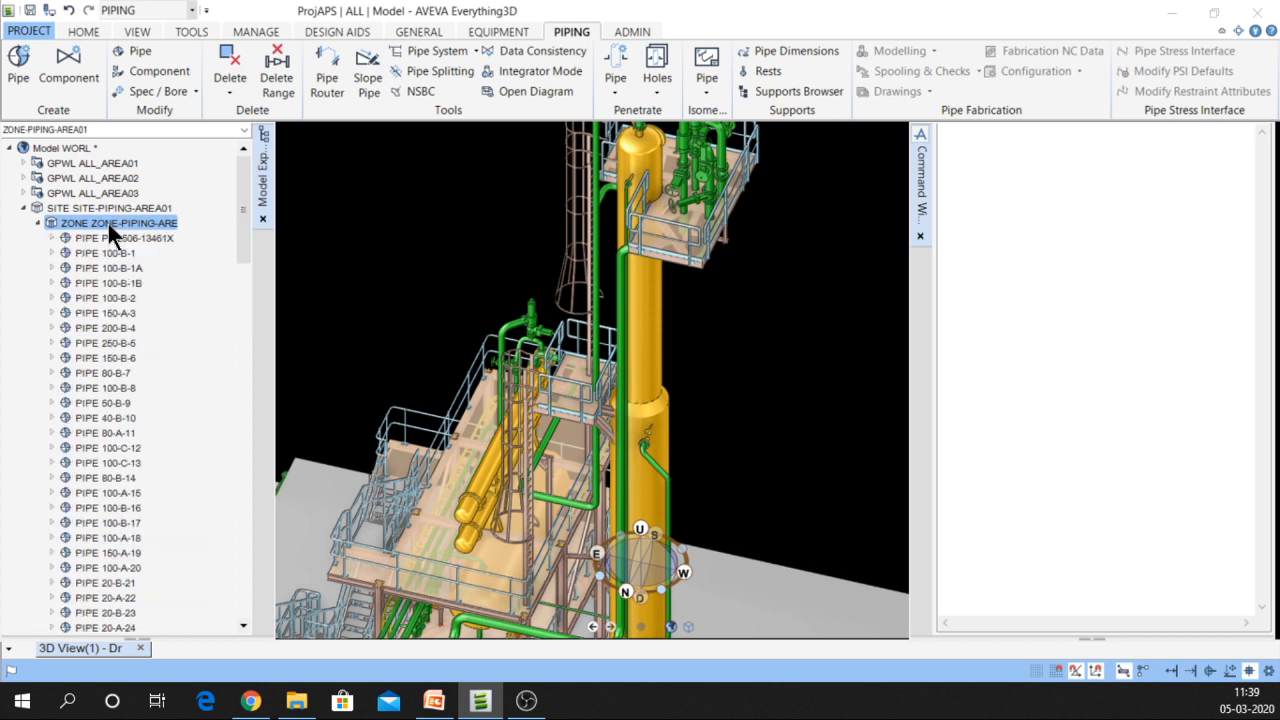
pyautogui.click(20, 80)
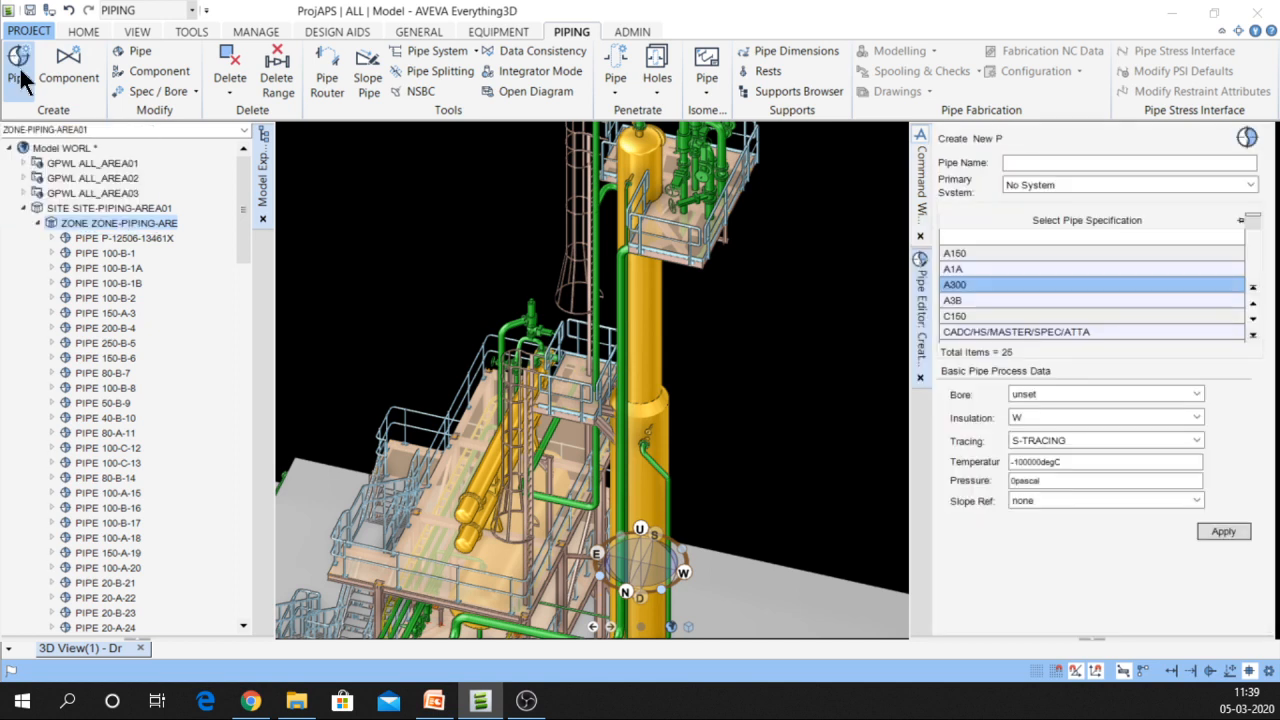
# Name the new pipe P-17834-3660X and choose specification A300
pyautogui.click(1029, 162)
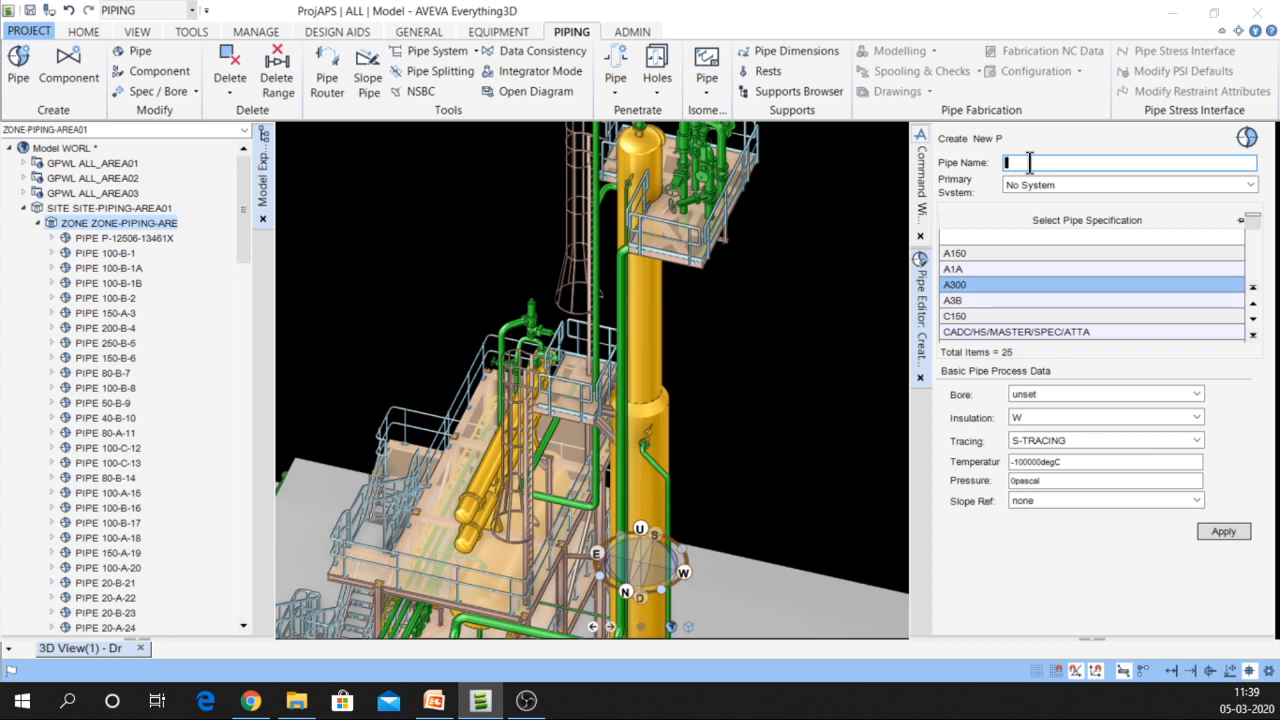
pyautogui.write('p-')
pyautogui.press('BackSpace')
pyautogui.write('P-17834-3660X')
pyautogui.press('Tab')
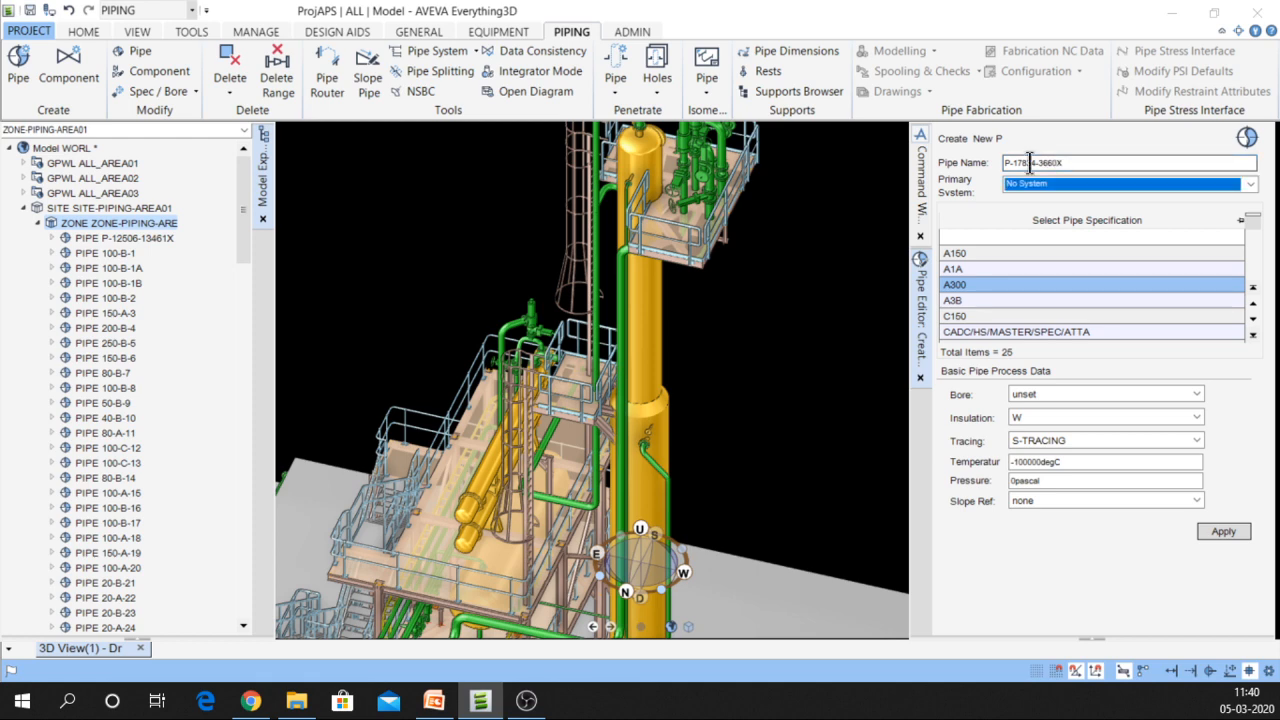
pyautogui.click(971, 284)
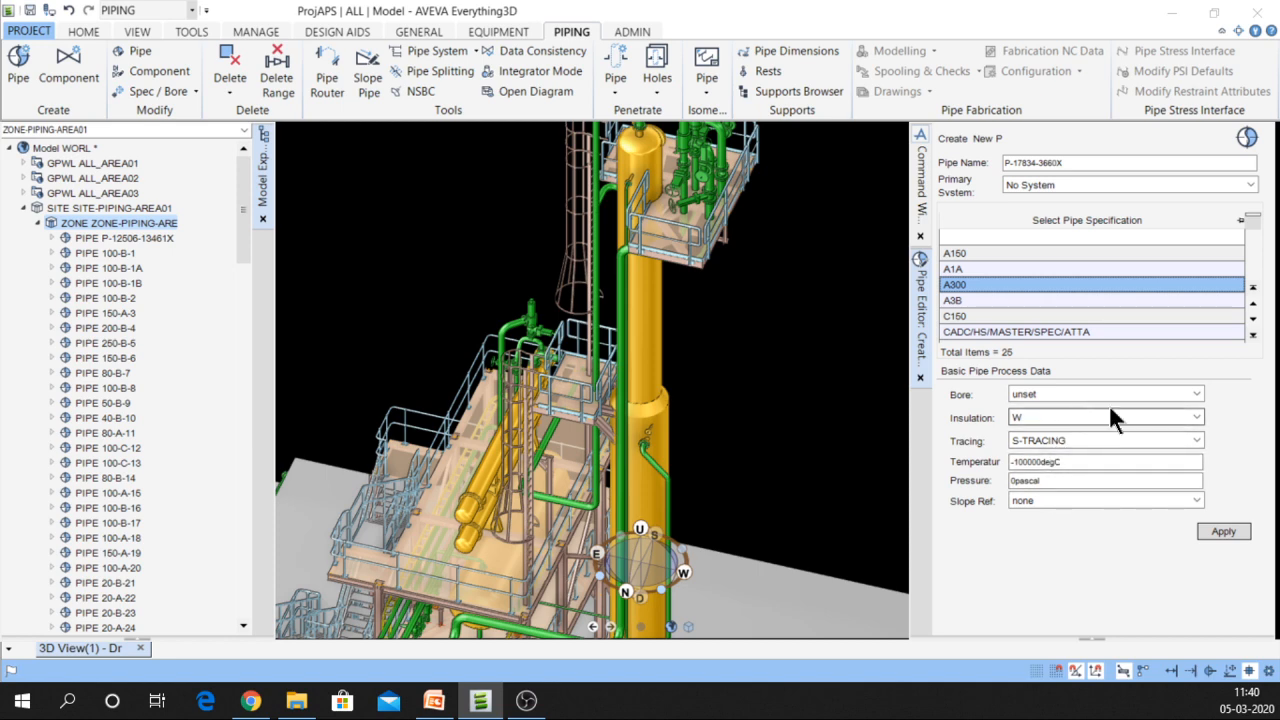
# Set the pipe insulation to E and tracing to E-TRACING
pyautogui.click(1197, 416)
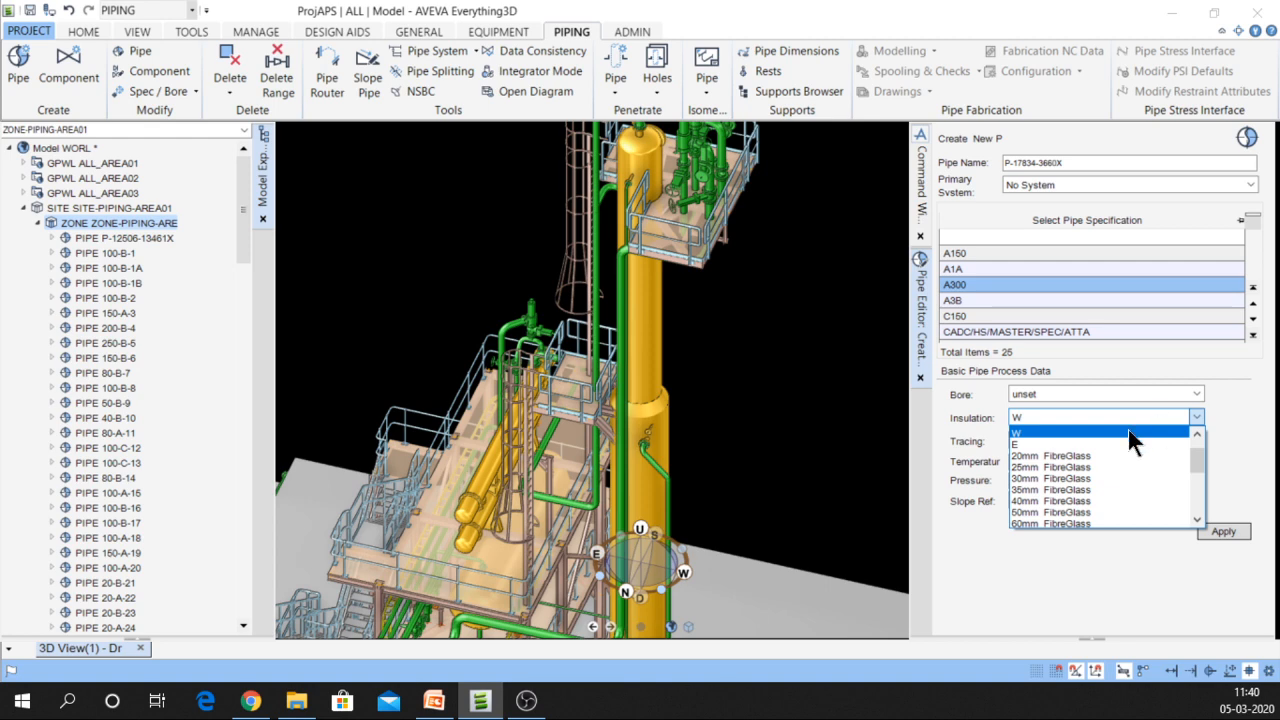
pyautogui.scroll(2, 1125, 454)
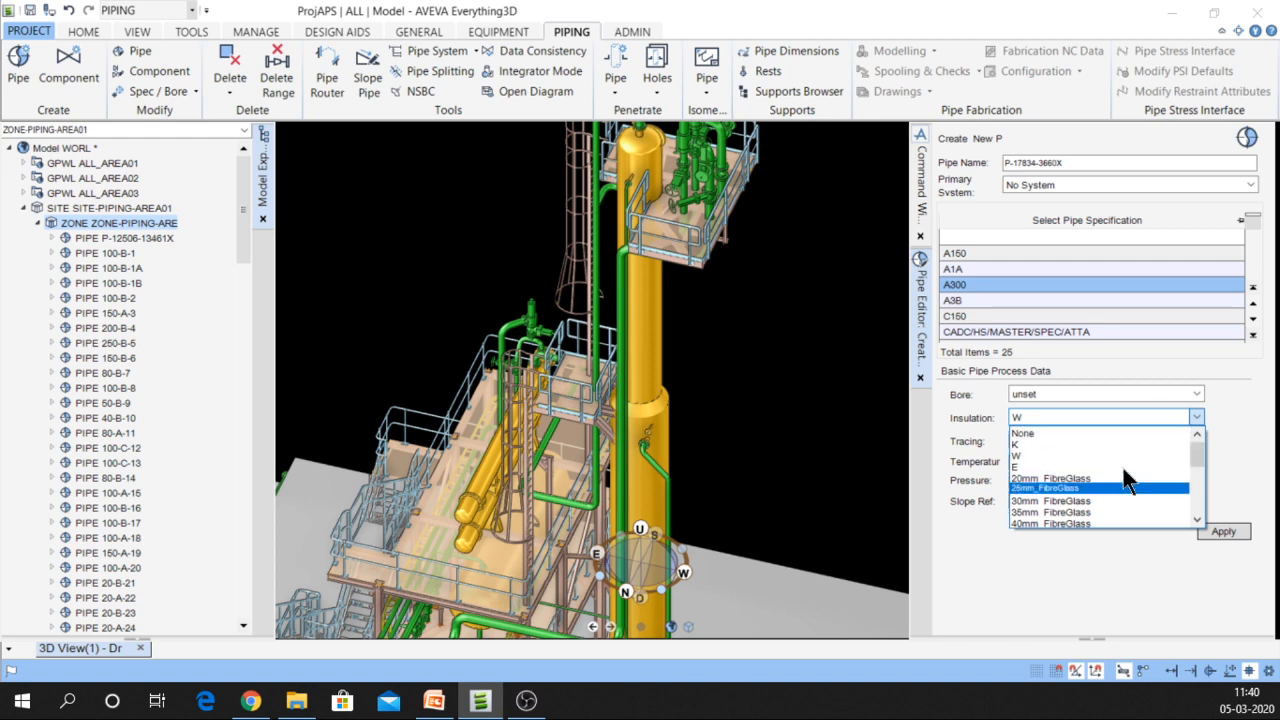
pyautogui.click(1029, 463)
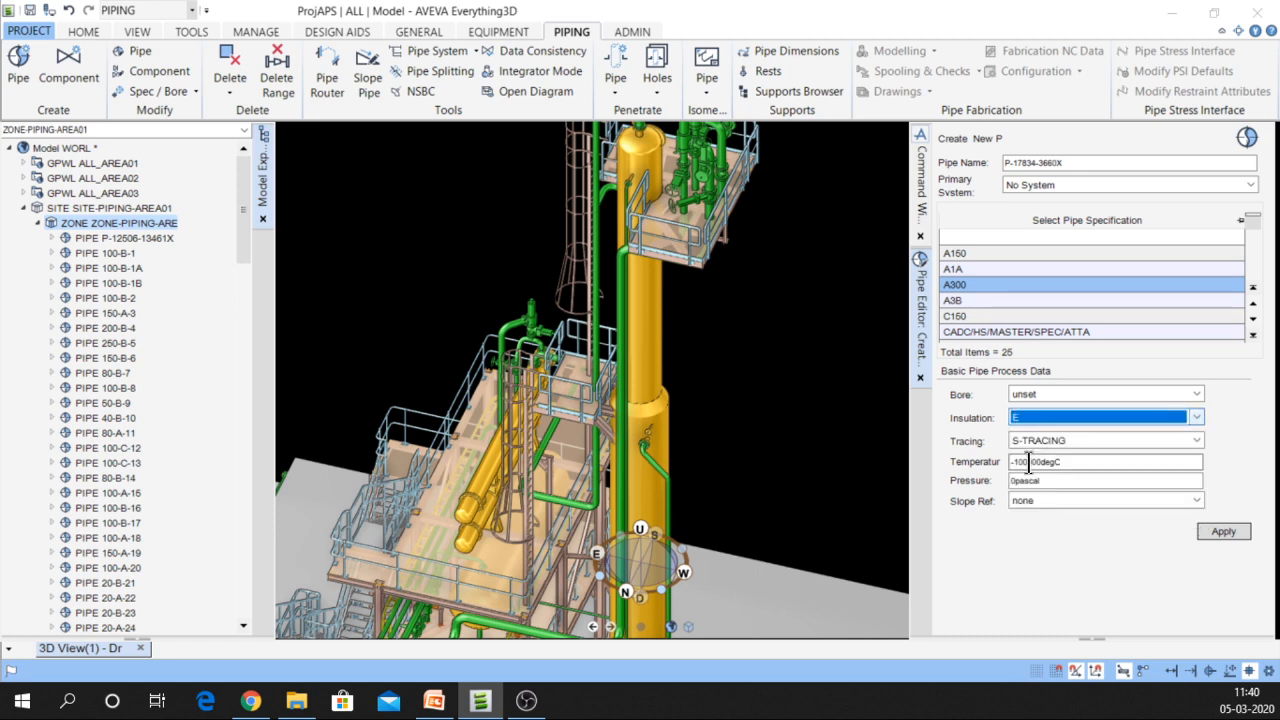
pyautogui.click(1196, 441)
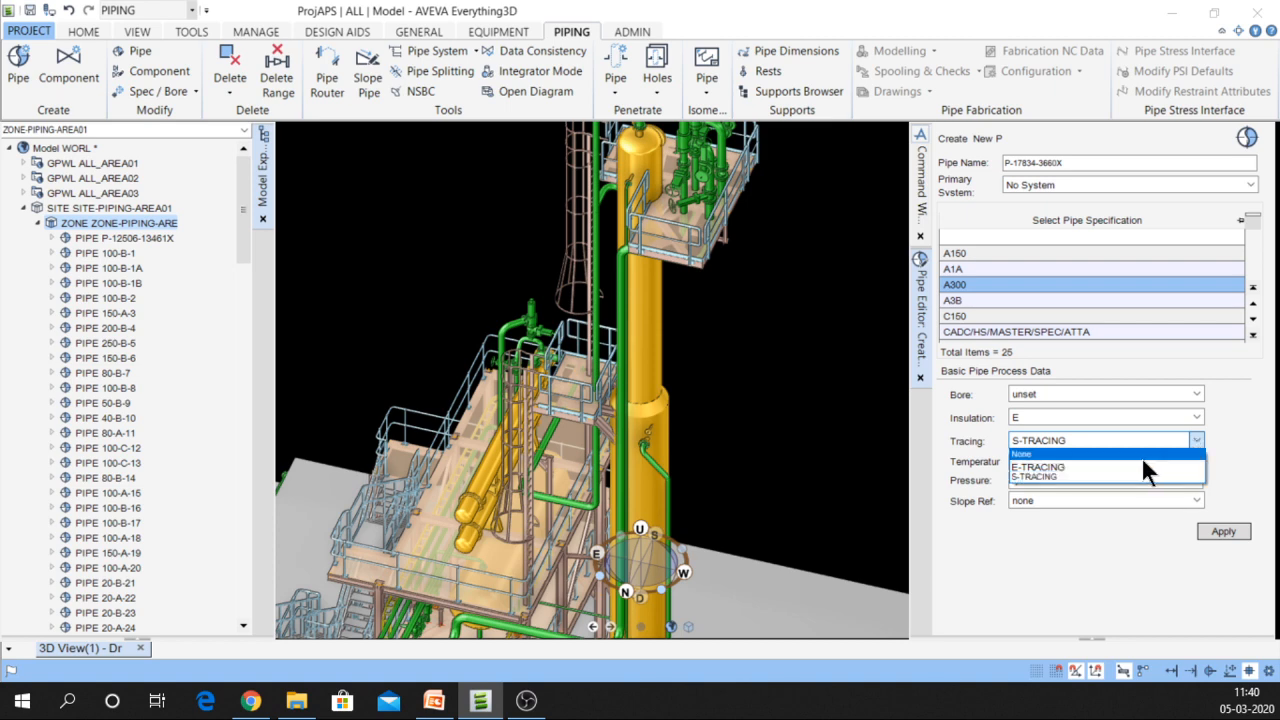
pyautogui.click(1058, 465)
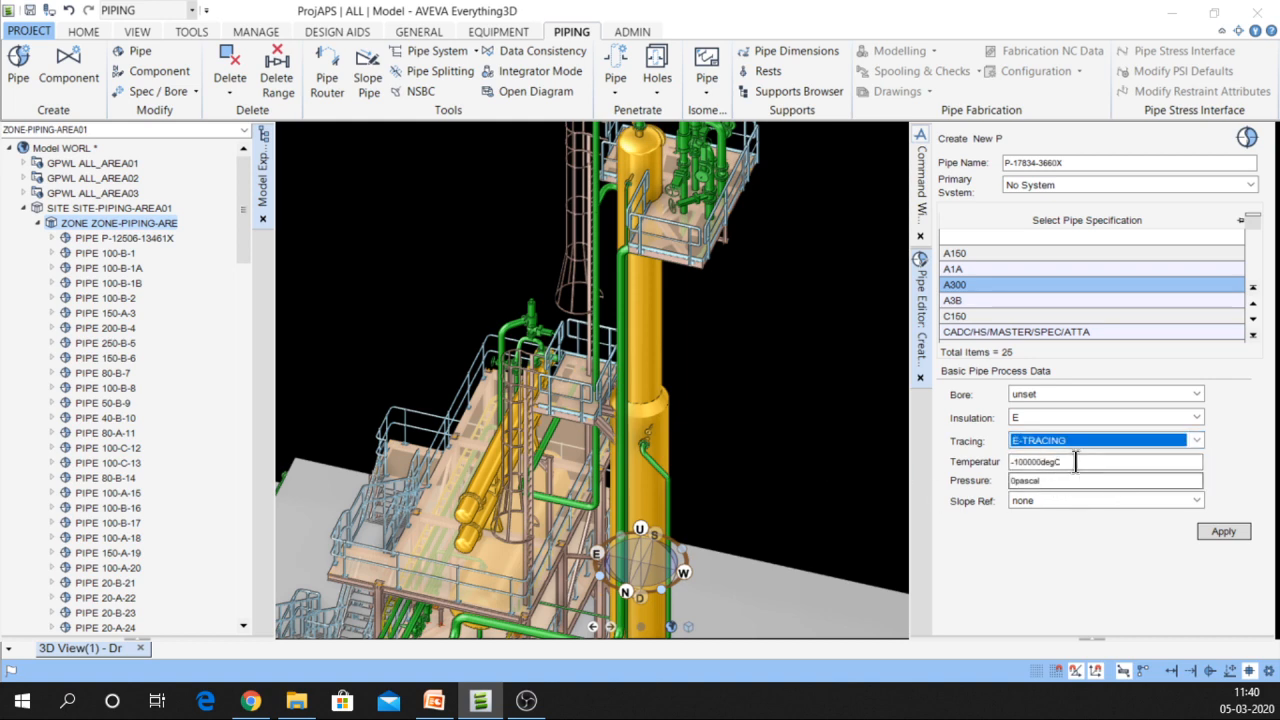
# Enter temperature 2300 and pressure 300, then apply to create the pipe
pyautogui.click(1072, 462)
pyautogui.click(1066, 462)
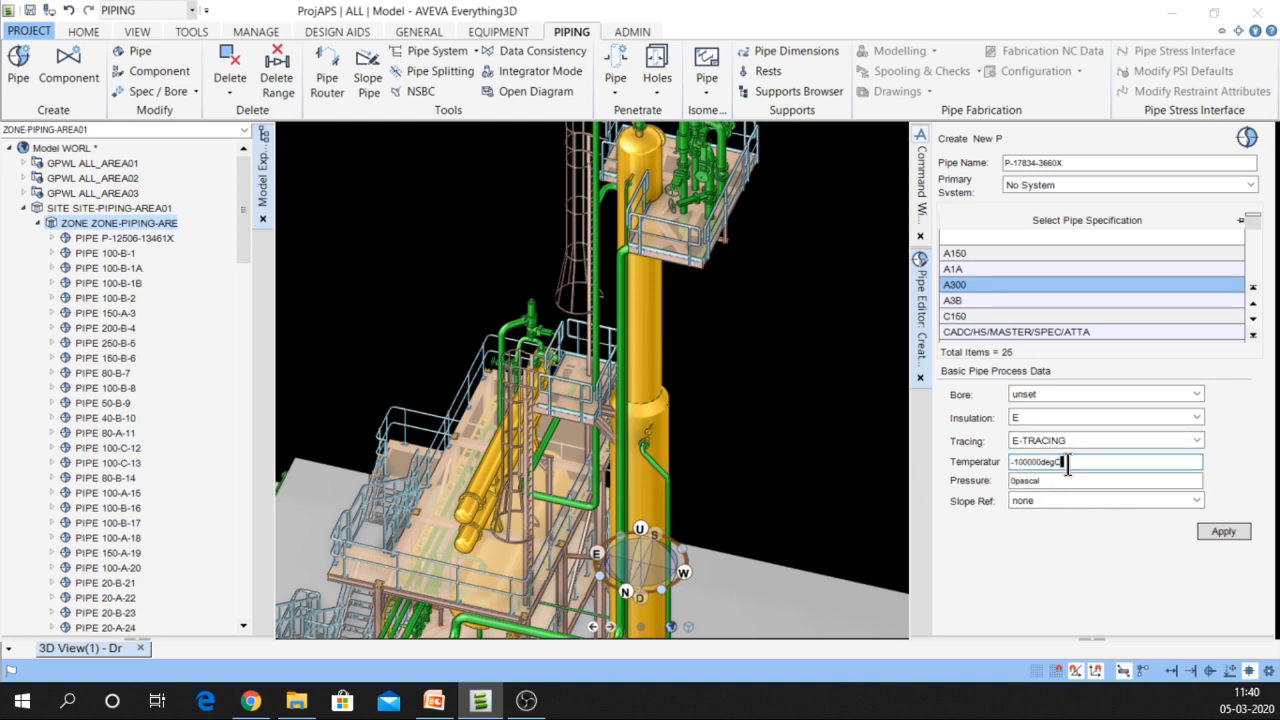
pyautogui.moveTo(1067, 462); pyautogui.dragTo(951, 462)
pyautogui.write('2300')
pyautogui.press('Tab')
pyautogui.write('300')
pyautogui.press('Tab')
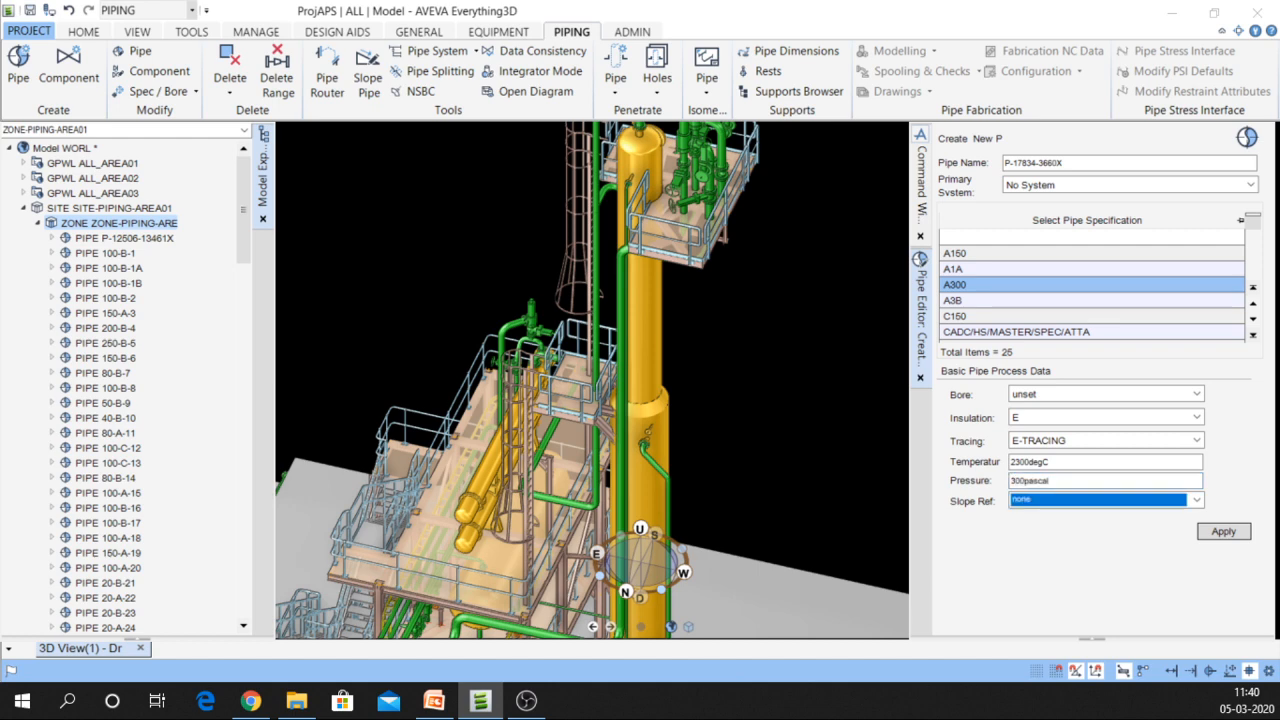
pyautogui.click(1242, 537)
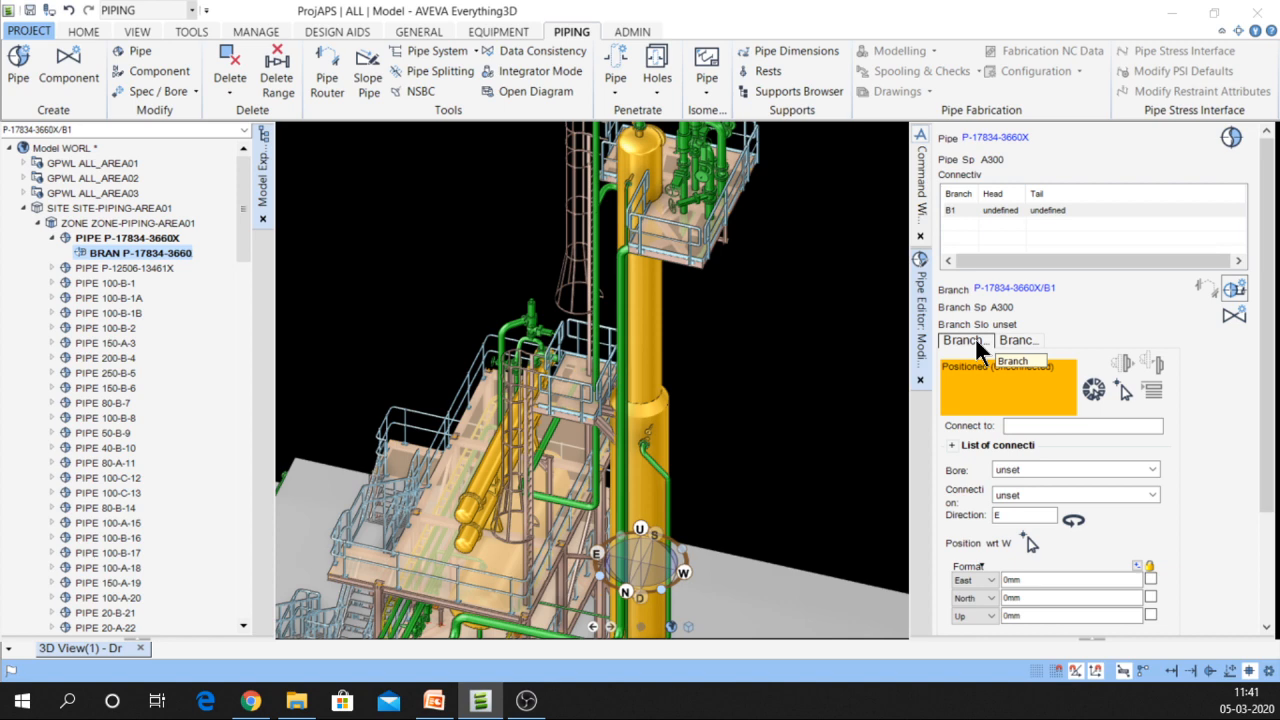
# Show branch B1's head settings and bring the yellow vessel's top nozzle into view
pyautogui.scroll(-2, 1010, 350)
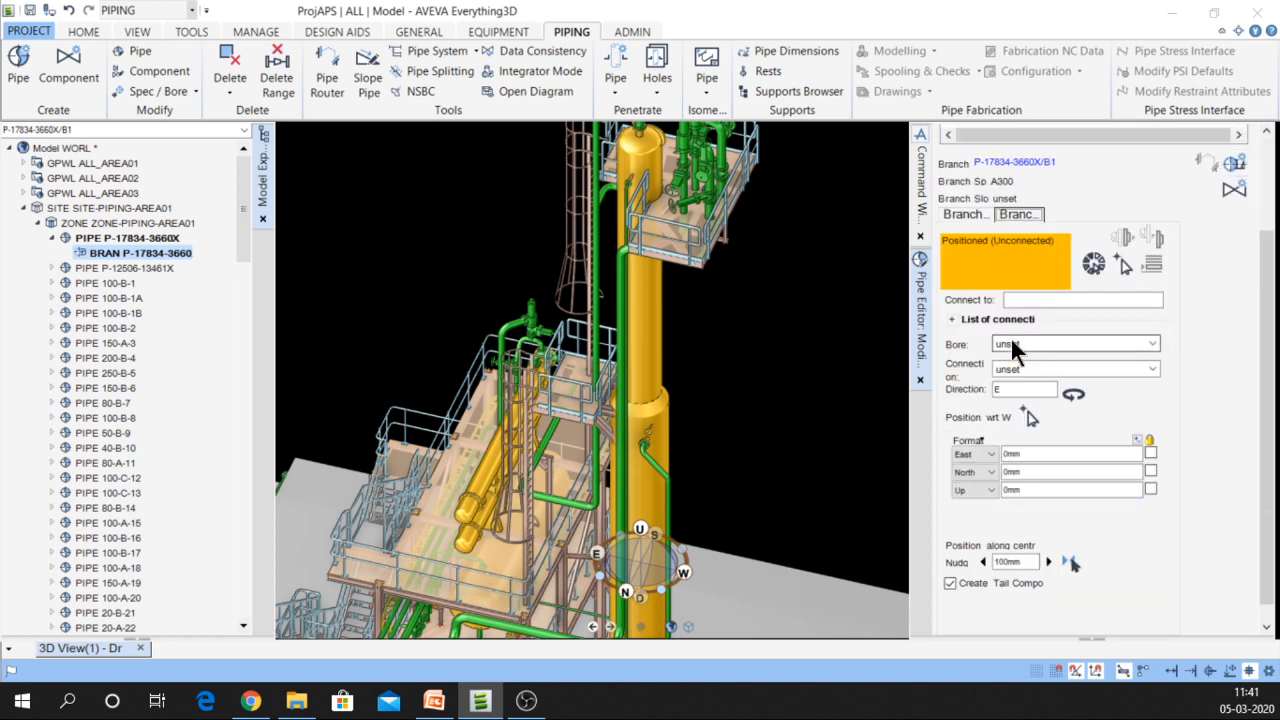
pyautogui.click(960, 220)
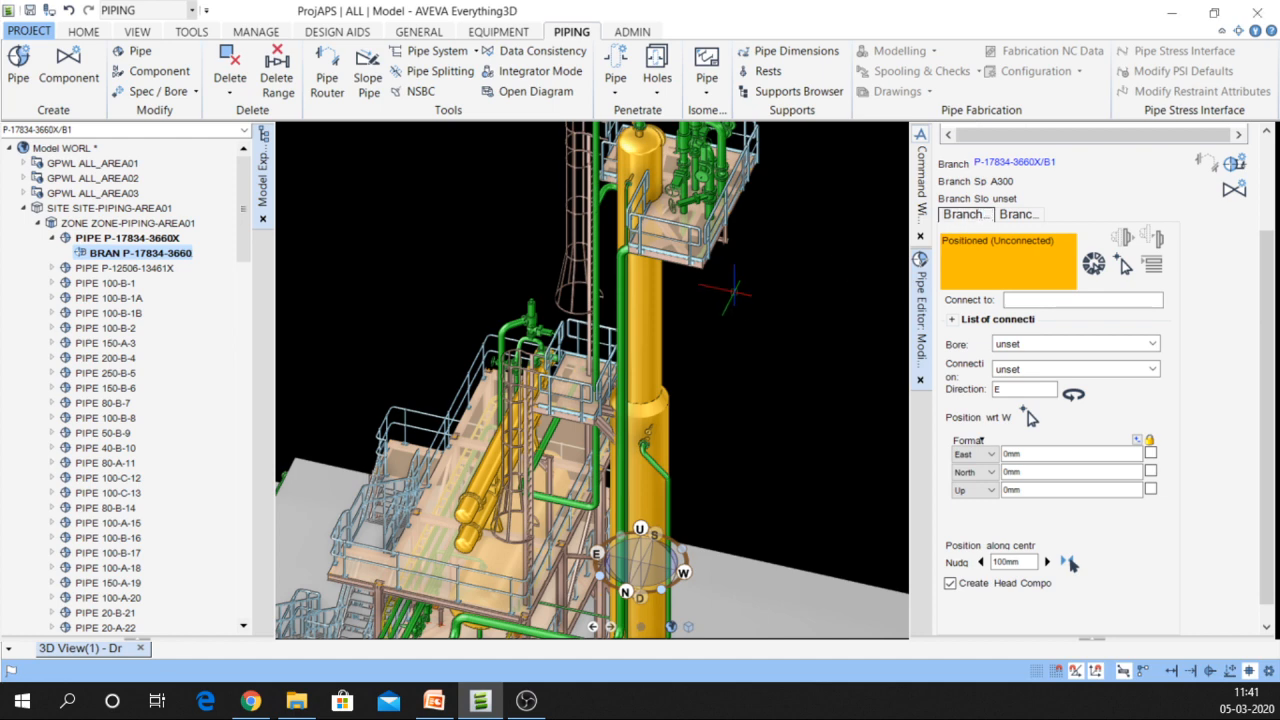
pyautogui.moveTo(734, 292); pyautogui.dragTo(684, 368, button='middle')
pyautogui.scroll(3, 628, 204)
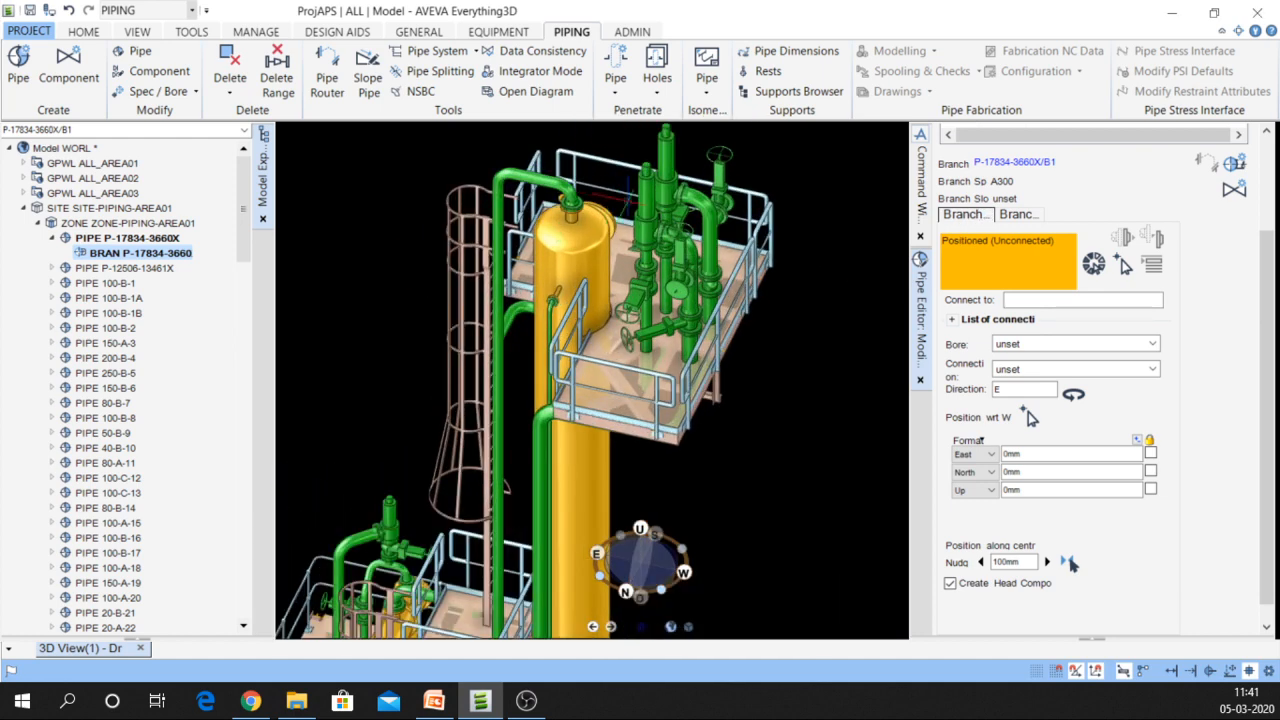
pyautogui.moveTo(628, 204); pyautogui.dragTo(681, 216, button='middle')
pyautogui.scroll(-3, 693, 260)
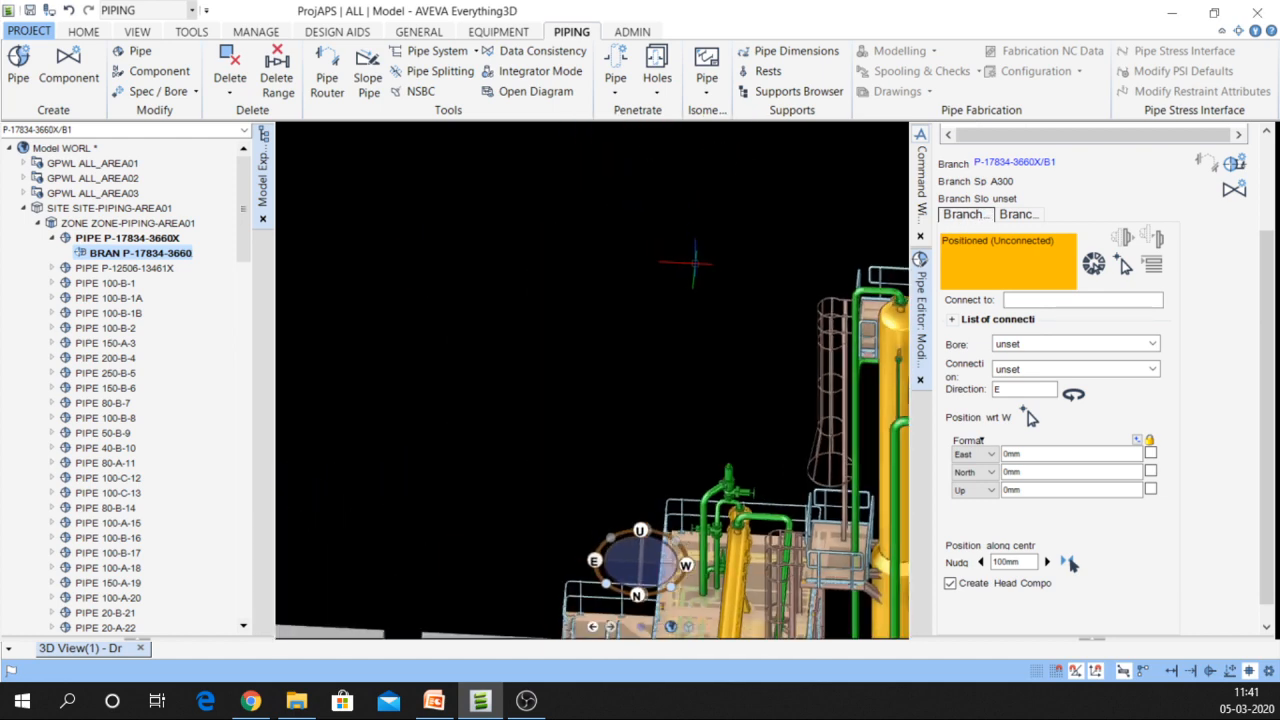
pyautogui.scroll(-2, 695, 264)
pyautogui.scroll(3, 783, 290)
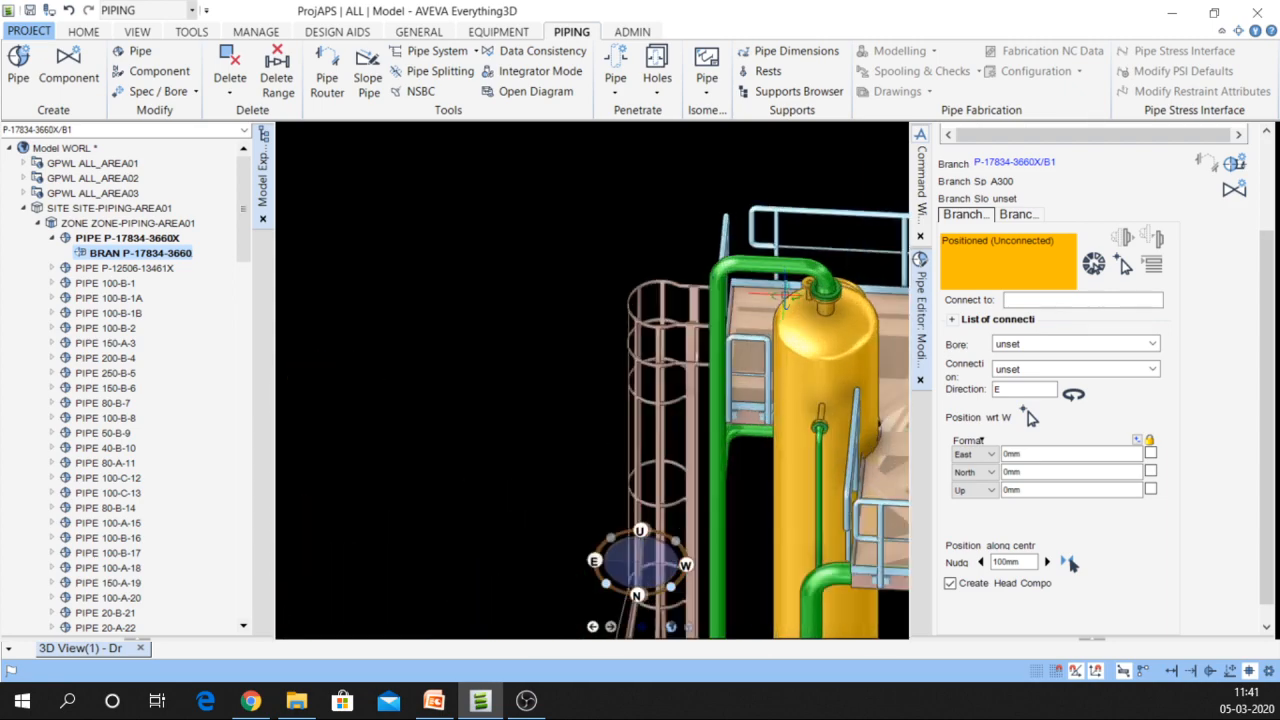
pyautogui.scroll(3, 783, 290)
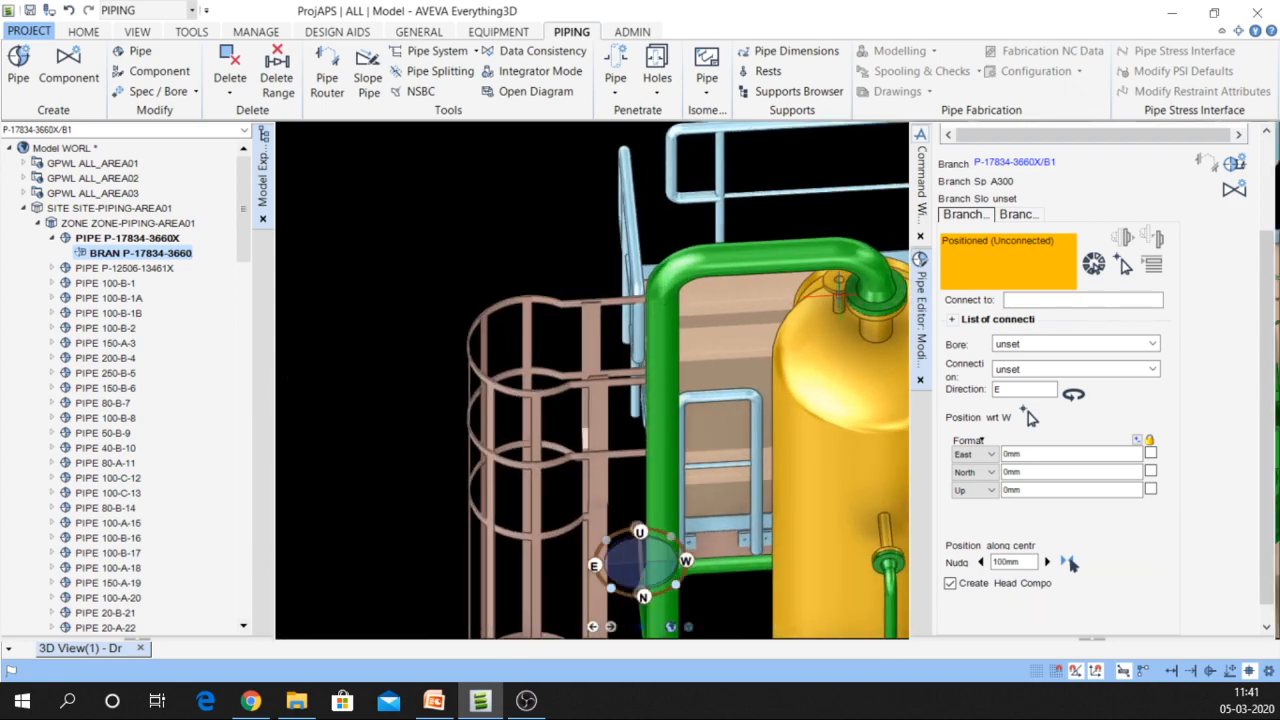
pyautogui.scroll(3, 845, 300)
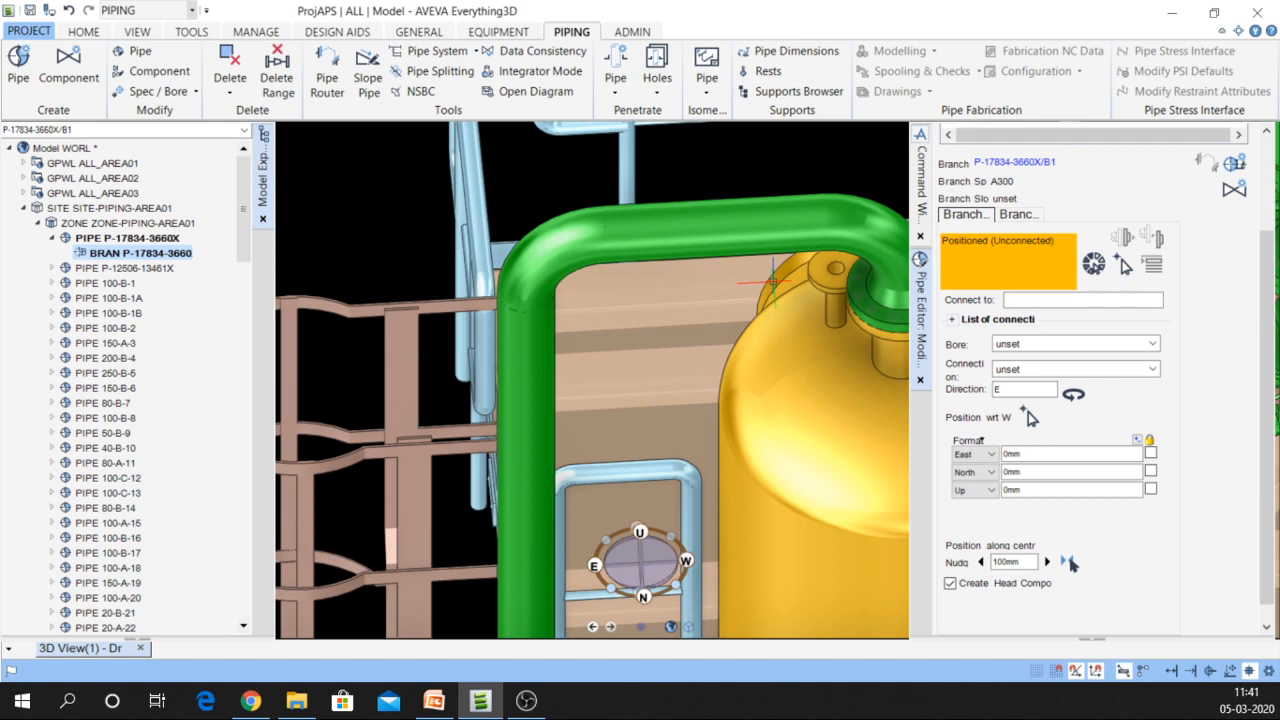
pyautogui.scroll(-3, 775, 320)
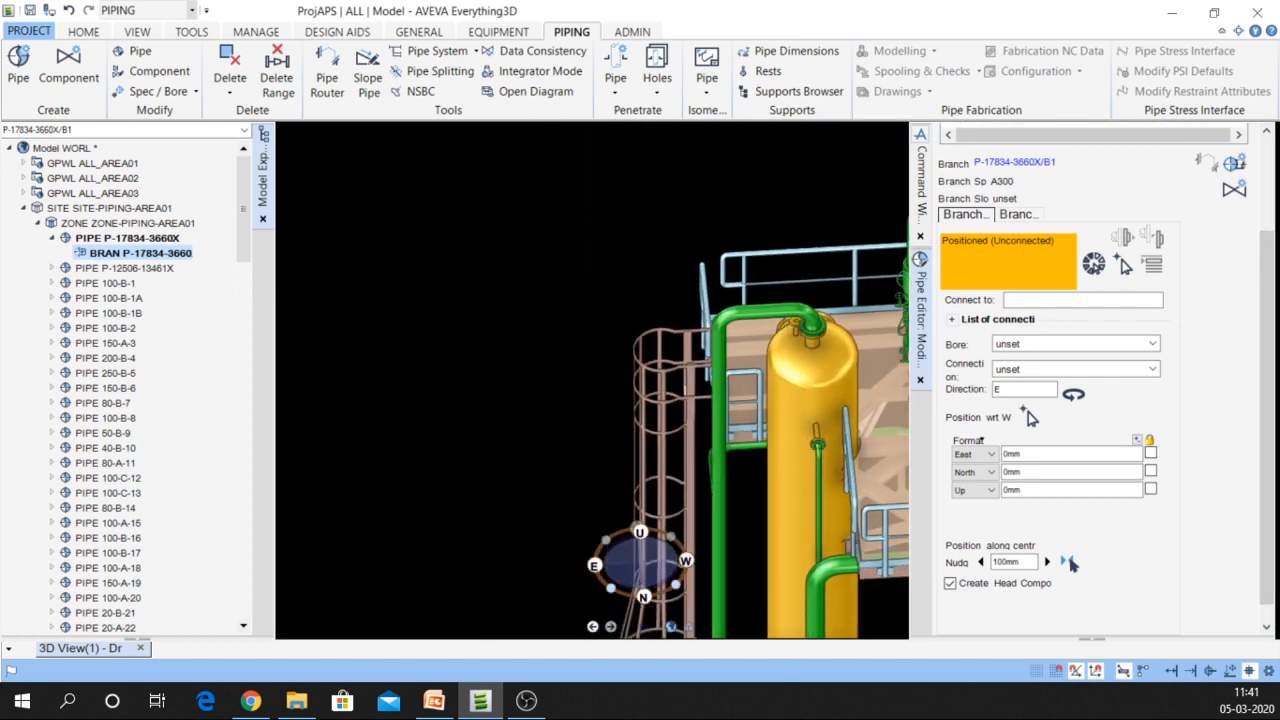
pyautogui.scroll(2, 796, 340)
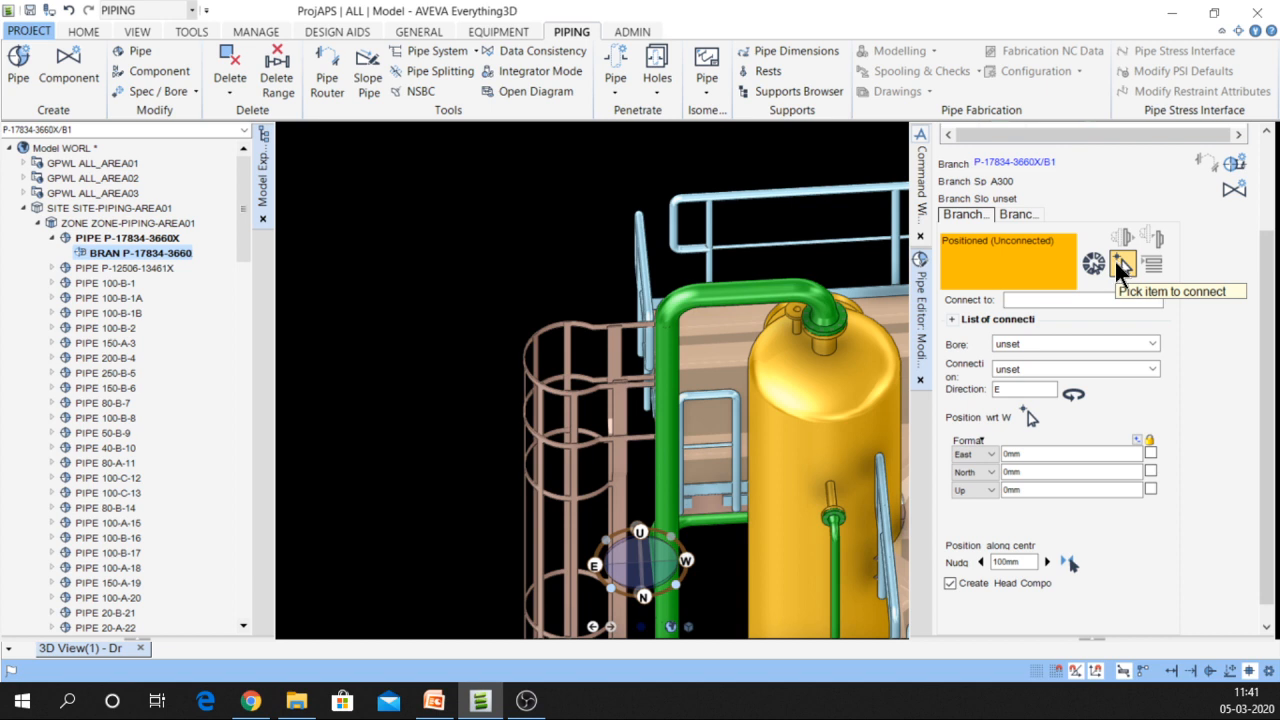
# Connect the branch head to nozzle /C1101/N12 and show its gasket and flange
pyautogui.click(1121, 266)
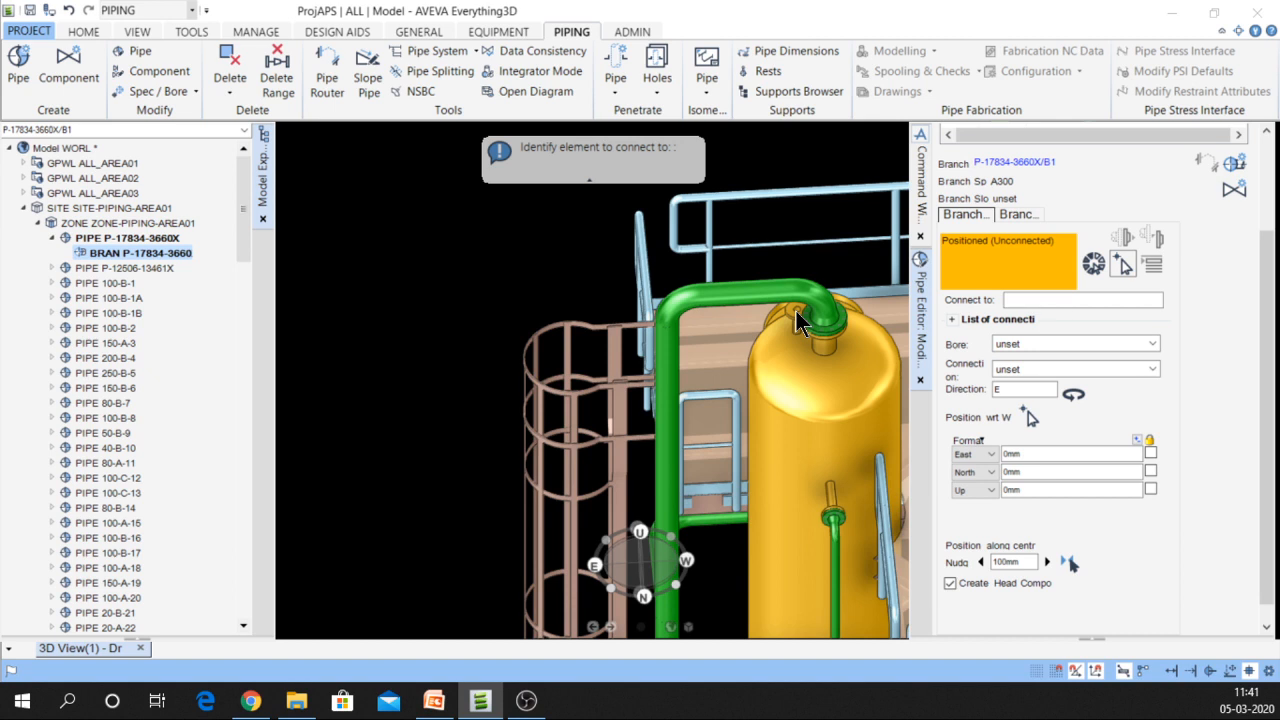
pyautogui.click(797, 322)
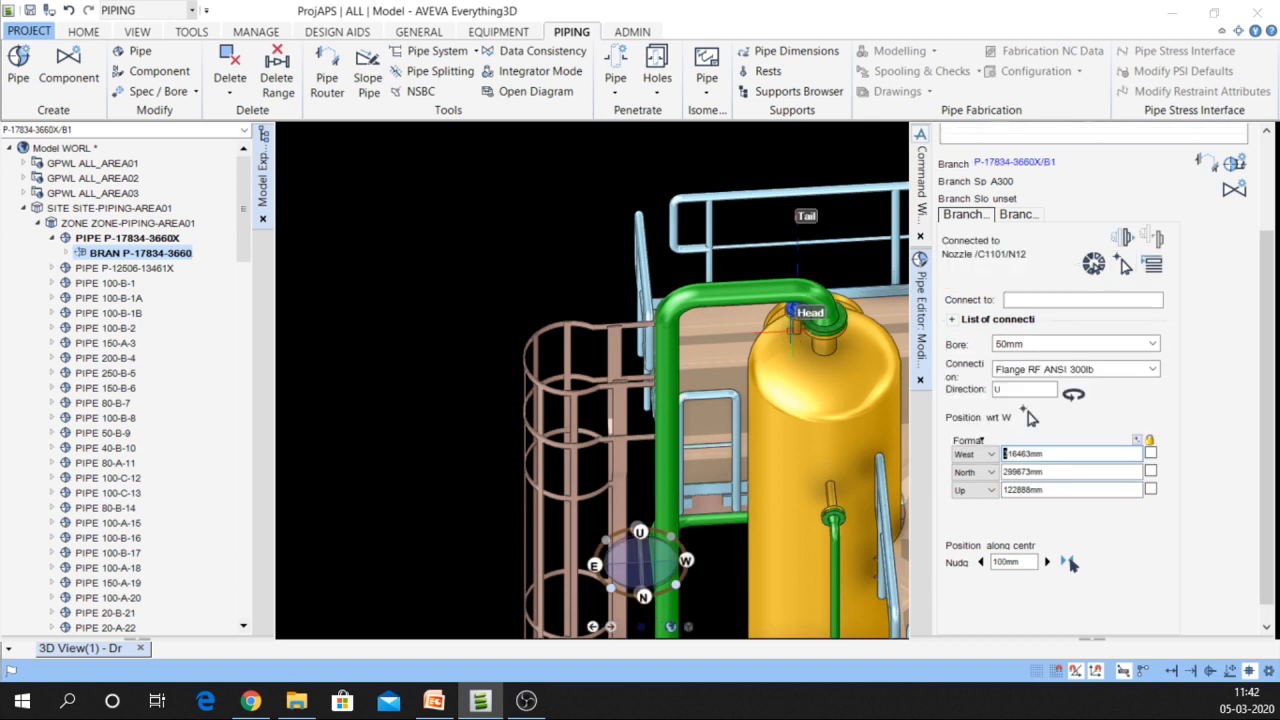
pyautogui.scroll(3, 797, 322)
pyautogui.moveTo(812, 316)
pyautogui.mouseDown(button='middle')
pyautogui.moveTo(974, 342)
pyautogui.moveTo(1084, 288)
pyautogui.mouseUp(button='middle')
pyautogui.doubleClick(110, 262)
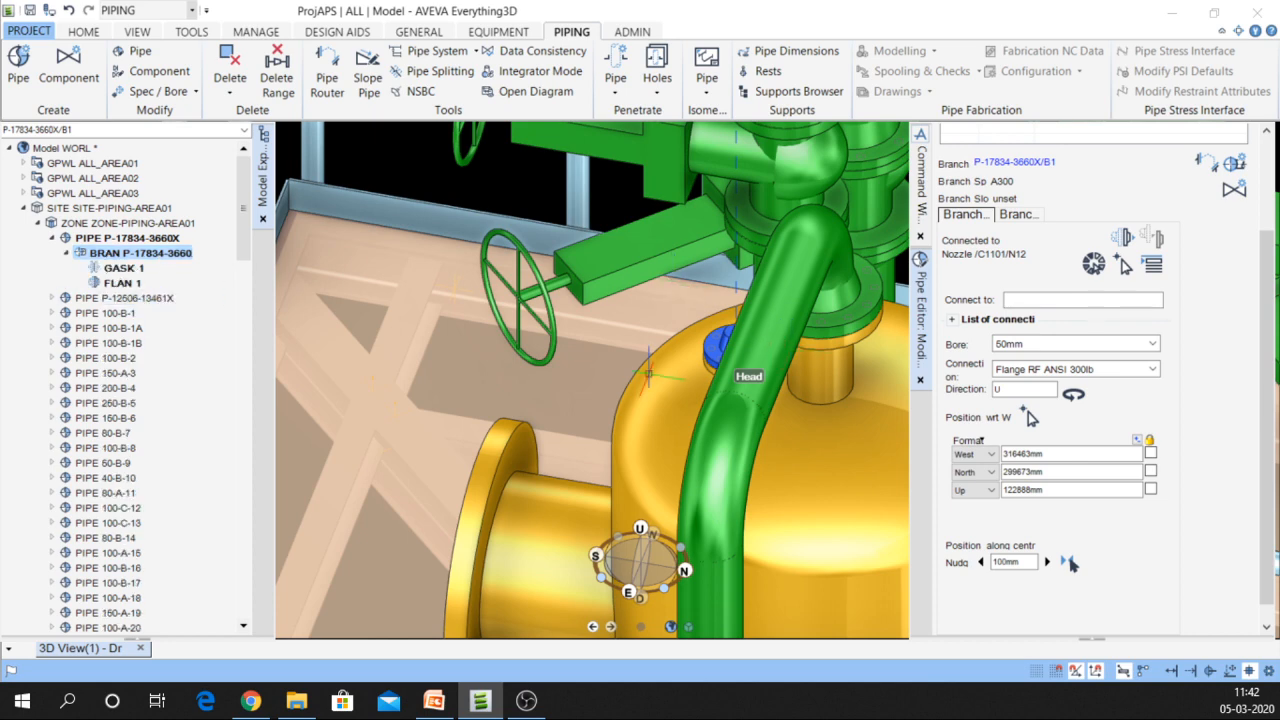
pyautogui.moveTo(686, 374); pyautogui.dragTo(757, 379, button='middle')
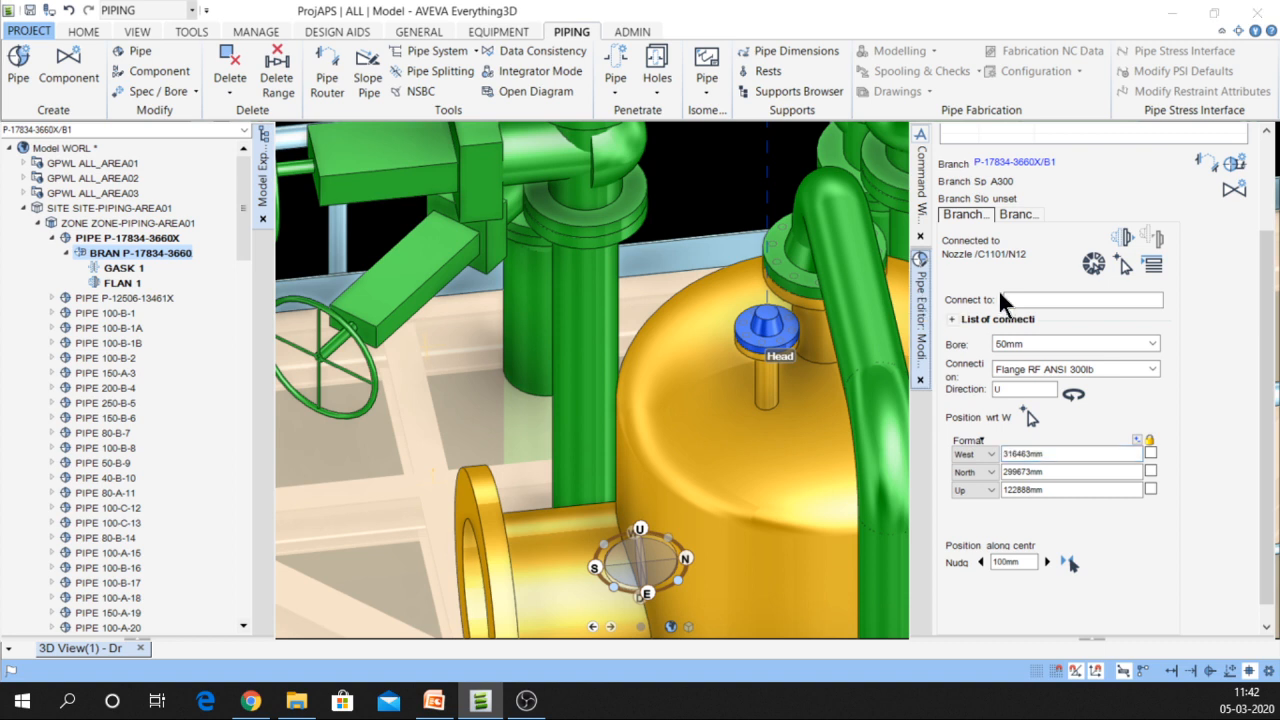
# Set component creation to start from FLAN 1 and list standard component types
pyautogui.click(1237, 195)
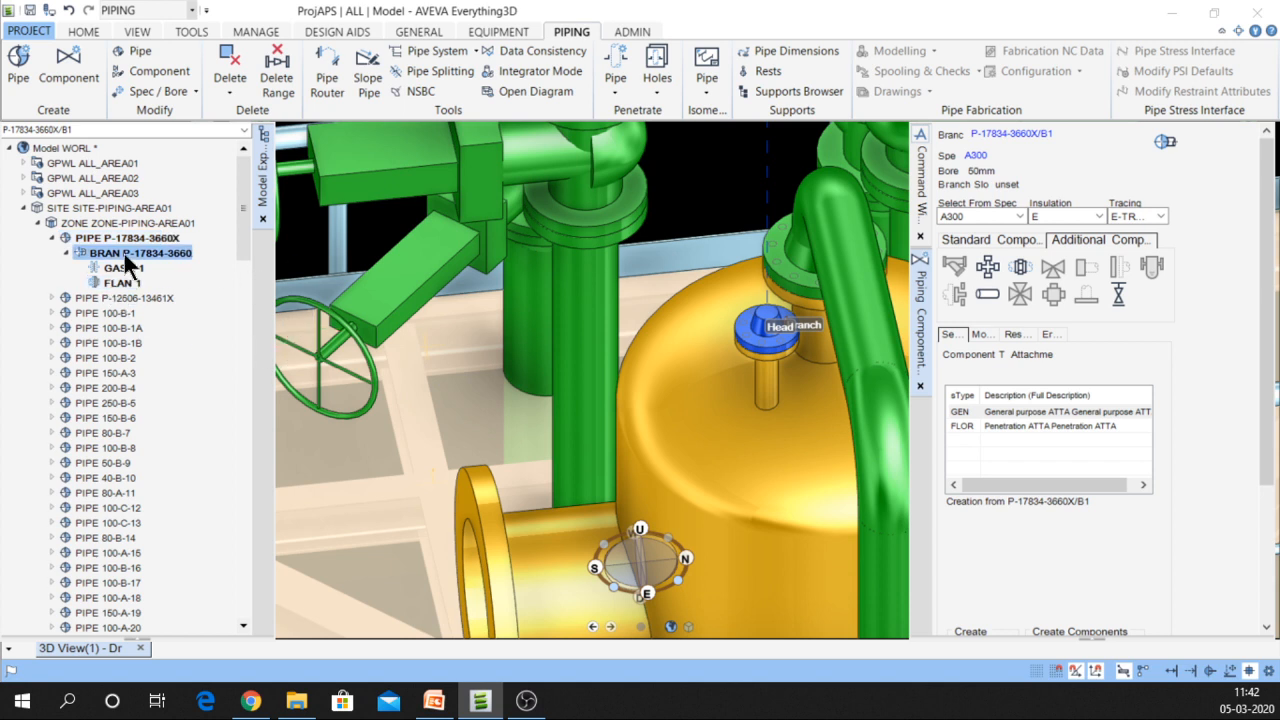
pyautogui.click(122, 283)
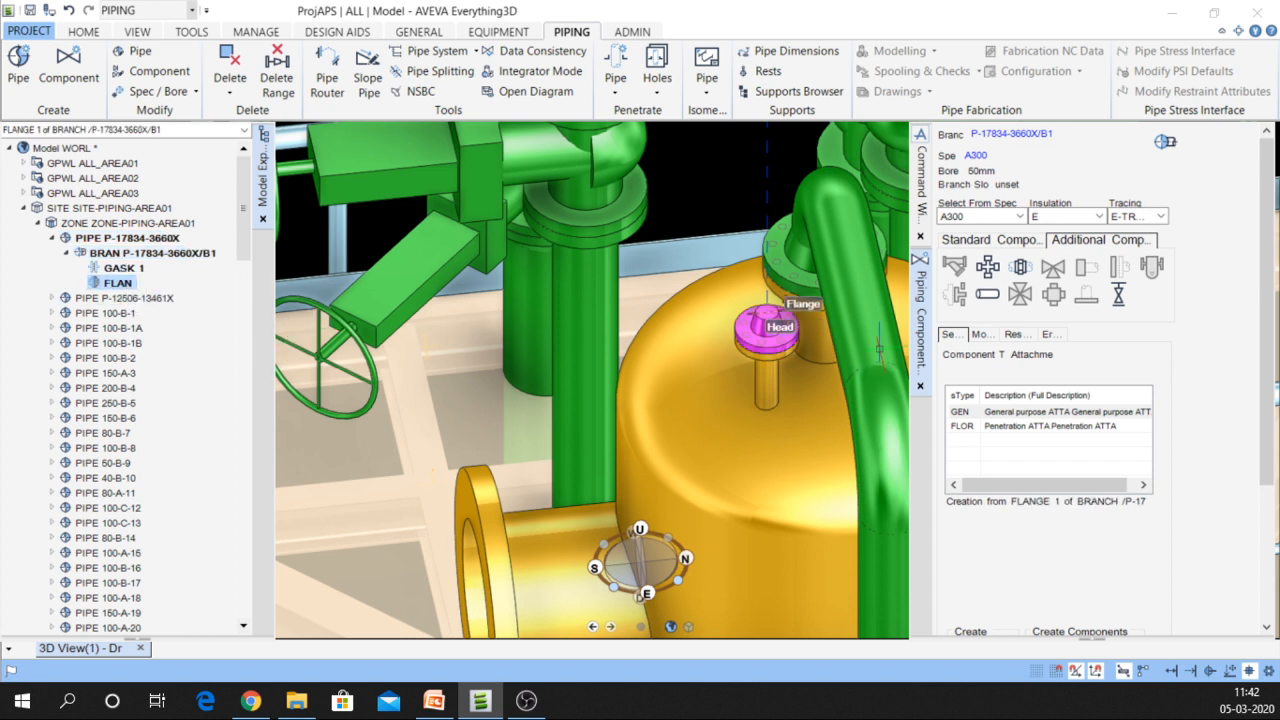
pyautogui.click(1015, 242)
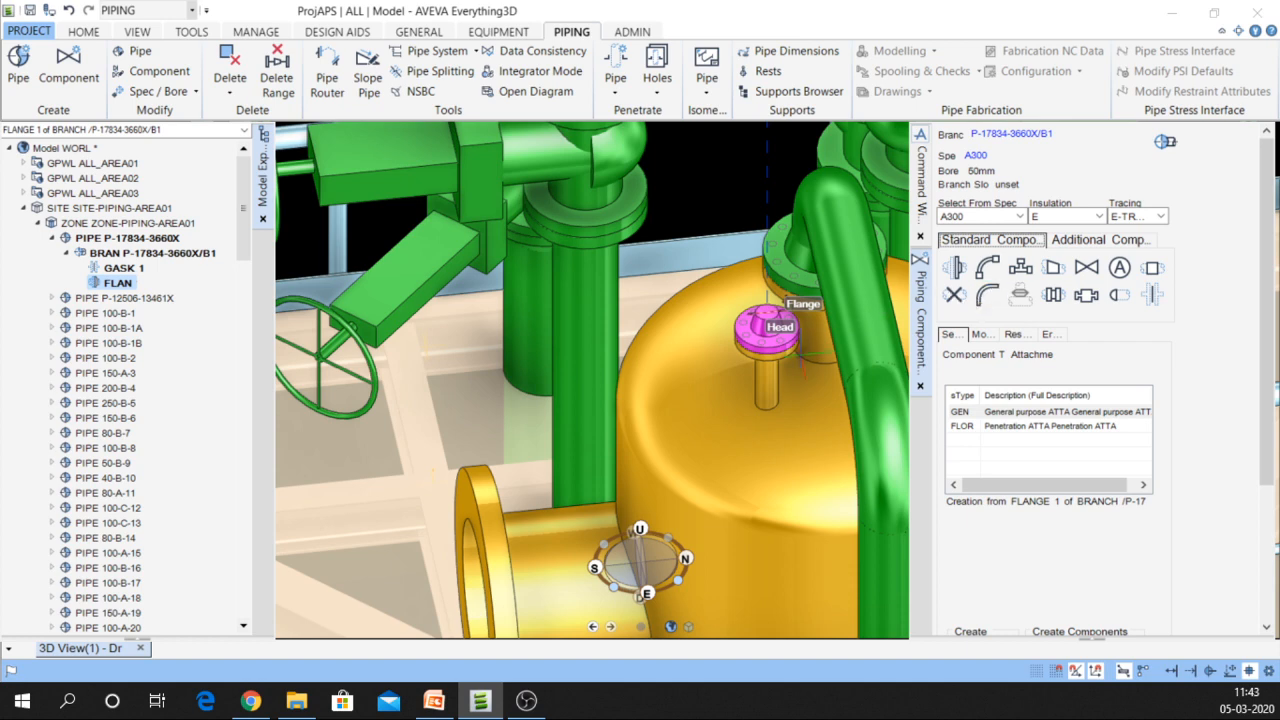
# Add an EA 90DEG long-radius elbow after the head flange
pyautogui.moveTo(789, 364); pyautogui.dragTo(1049, 395, button='middle')
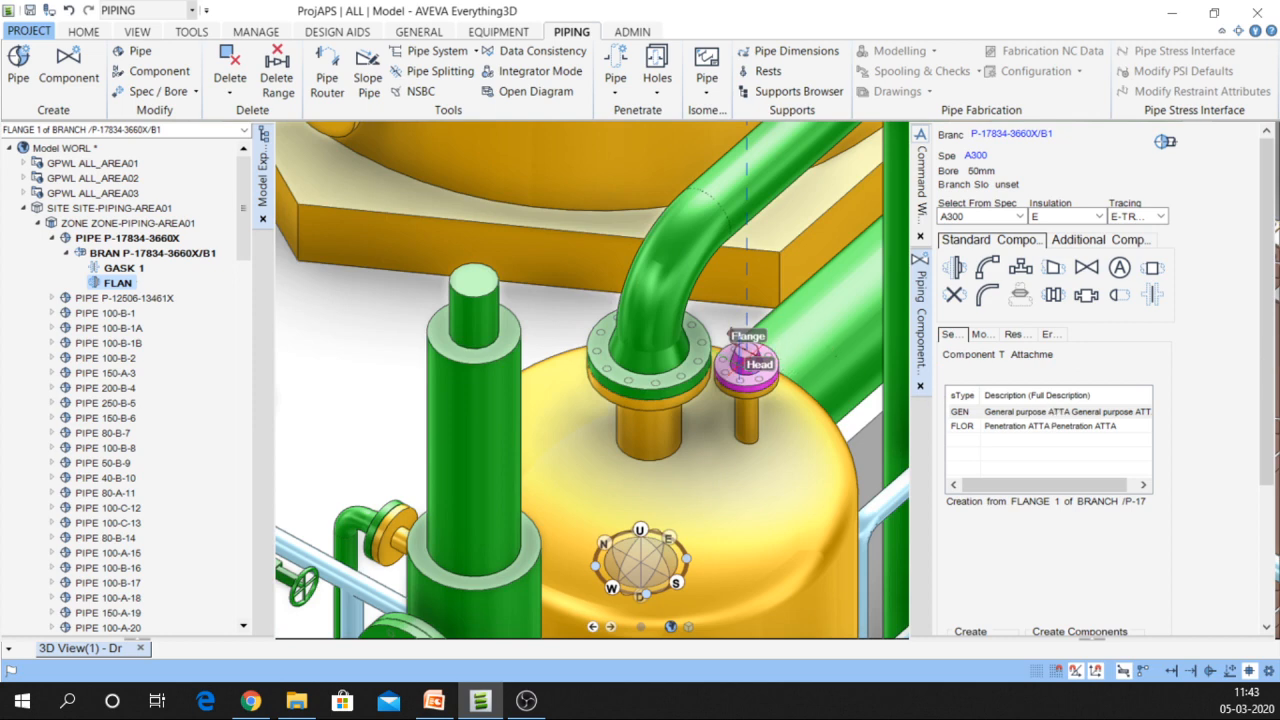
pyautogui.scroll(3, 801, 366)
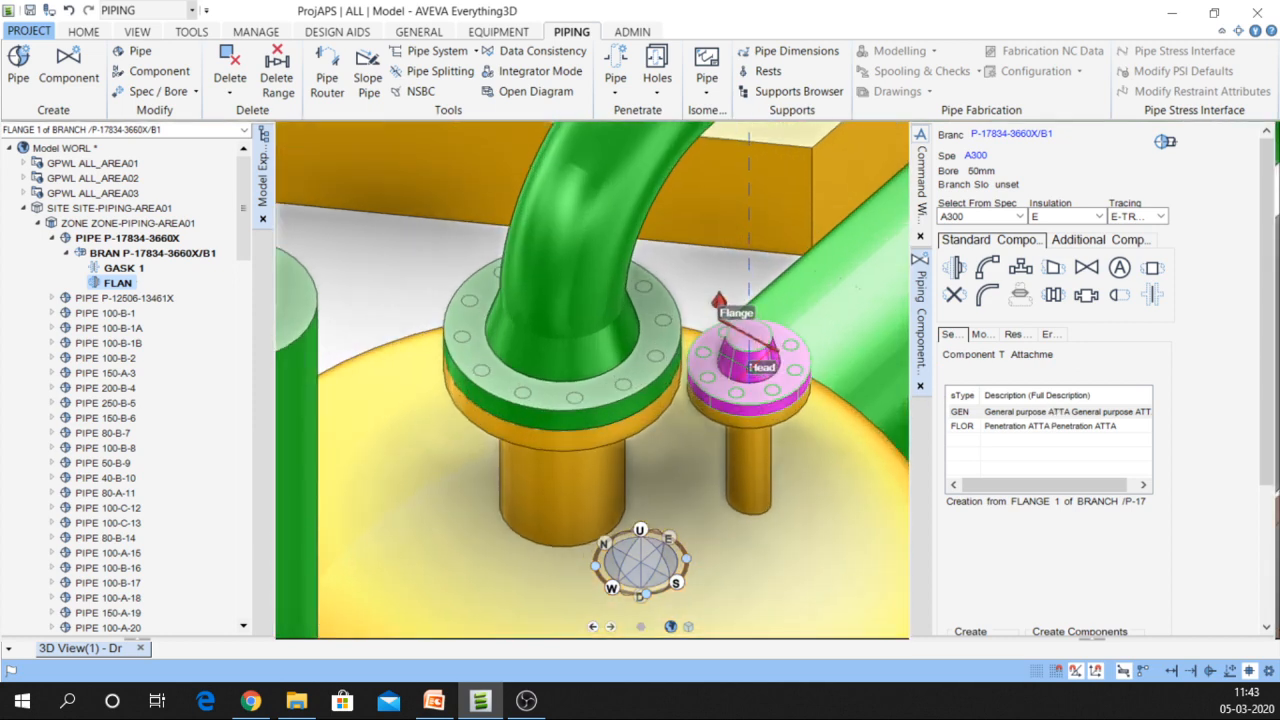
pyautogui.click(96, 281)
pyautogui.click(986, 267)
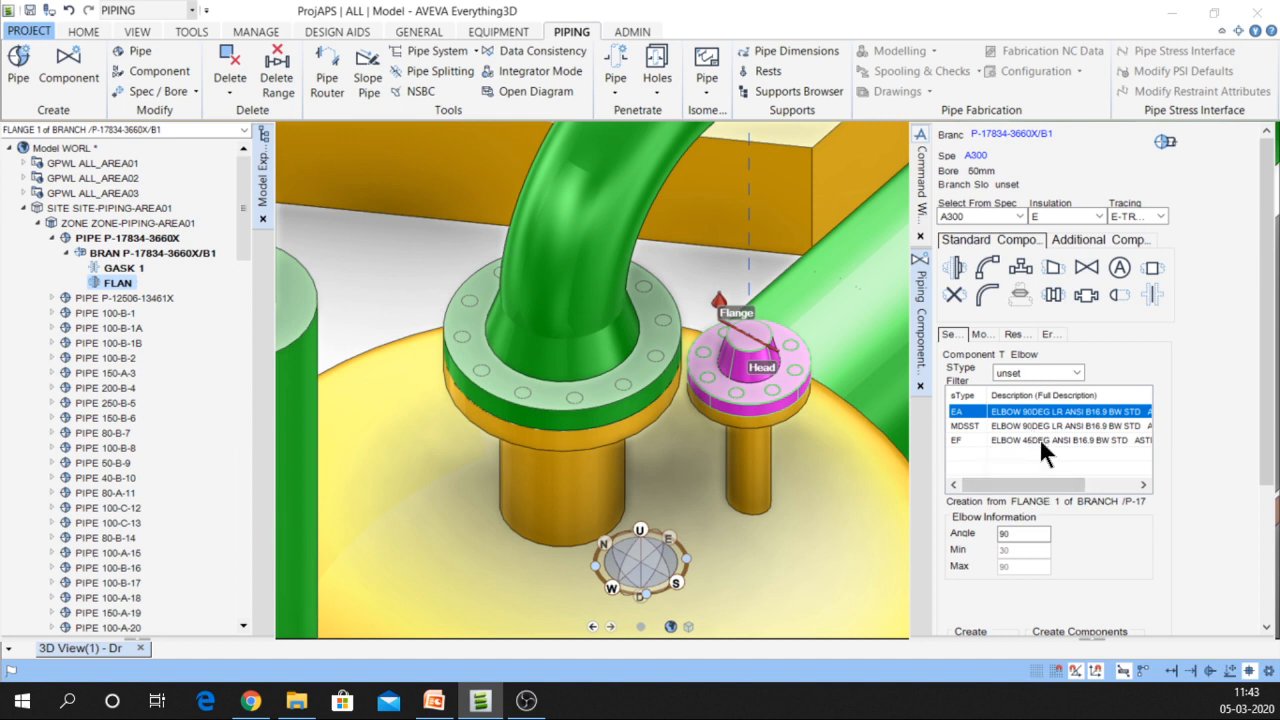
pyautogui.doubleClick(1002, 409)
pyautogui.moveTo(1268, 472); pyautogui.dragTo(1268, 600)
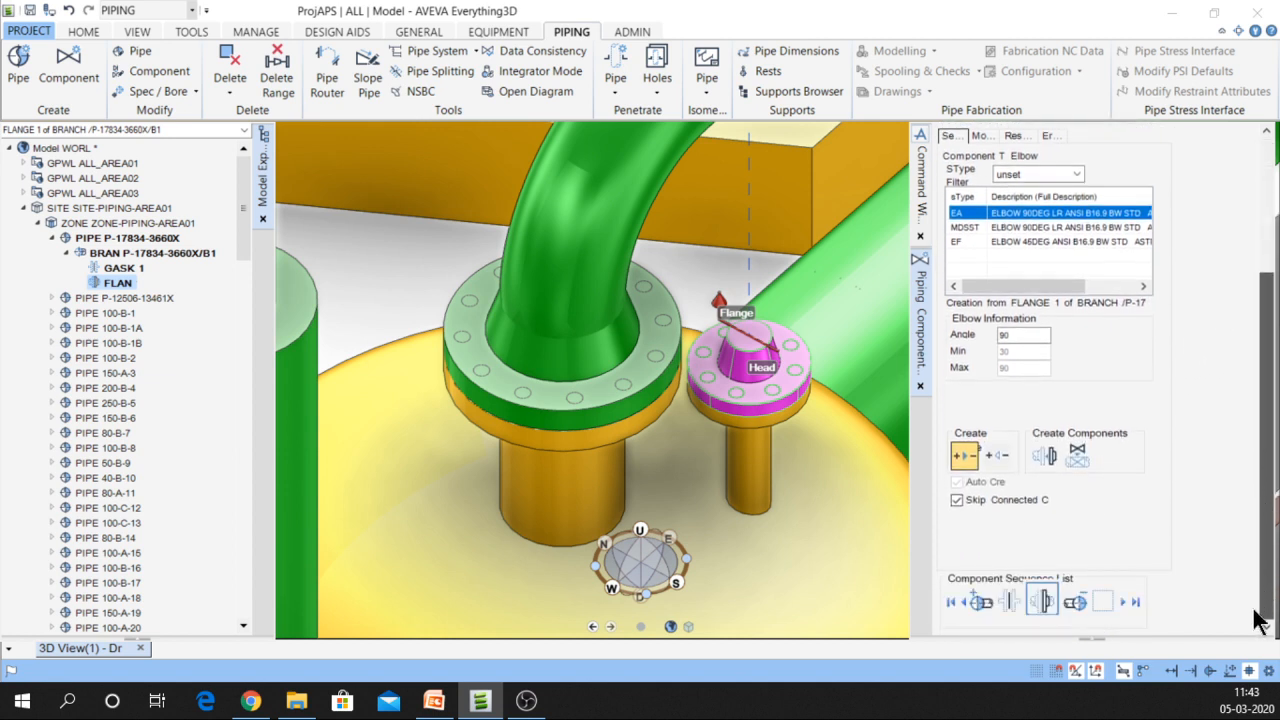
pyautogui.click(1045, 455)
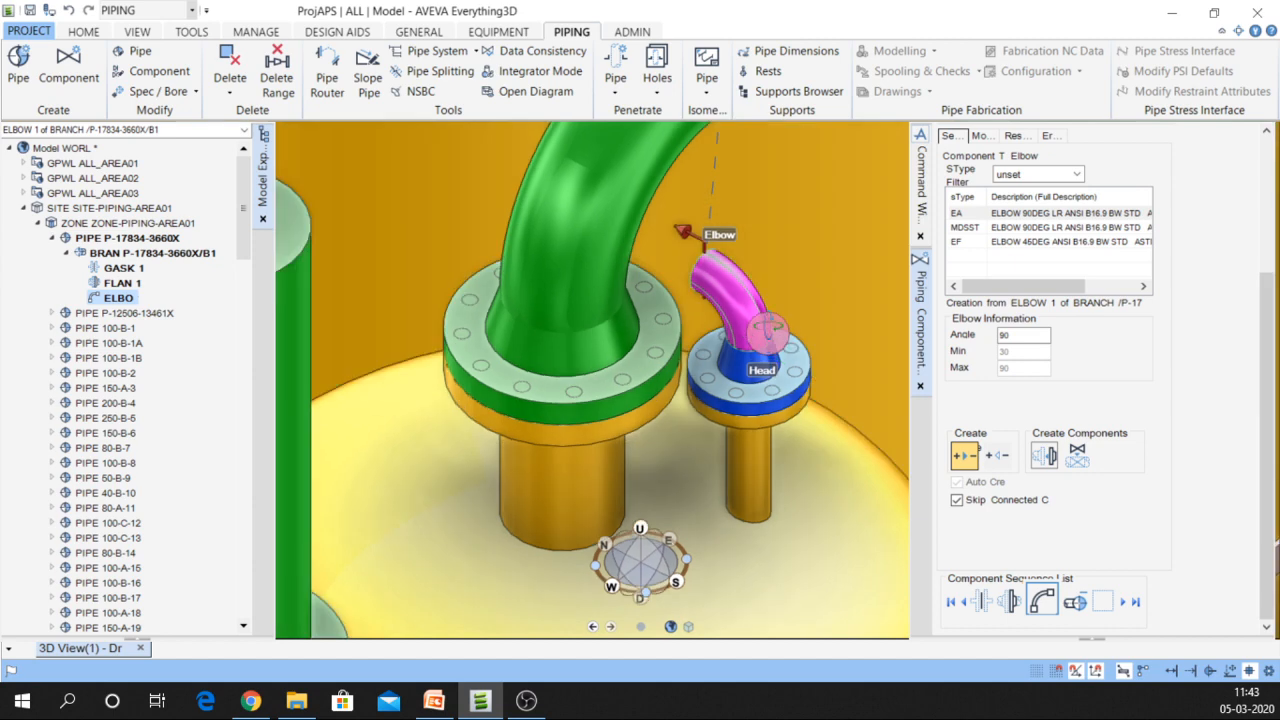
pyautogui.moveTo(768, 333); pyautogui.dragTo(766, 240, button='middle')
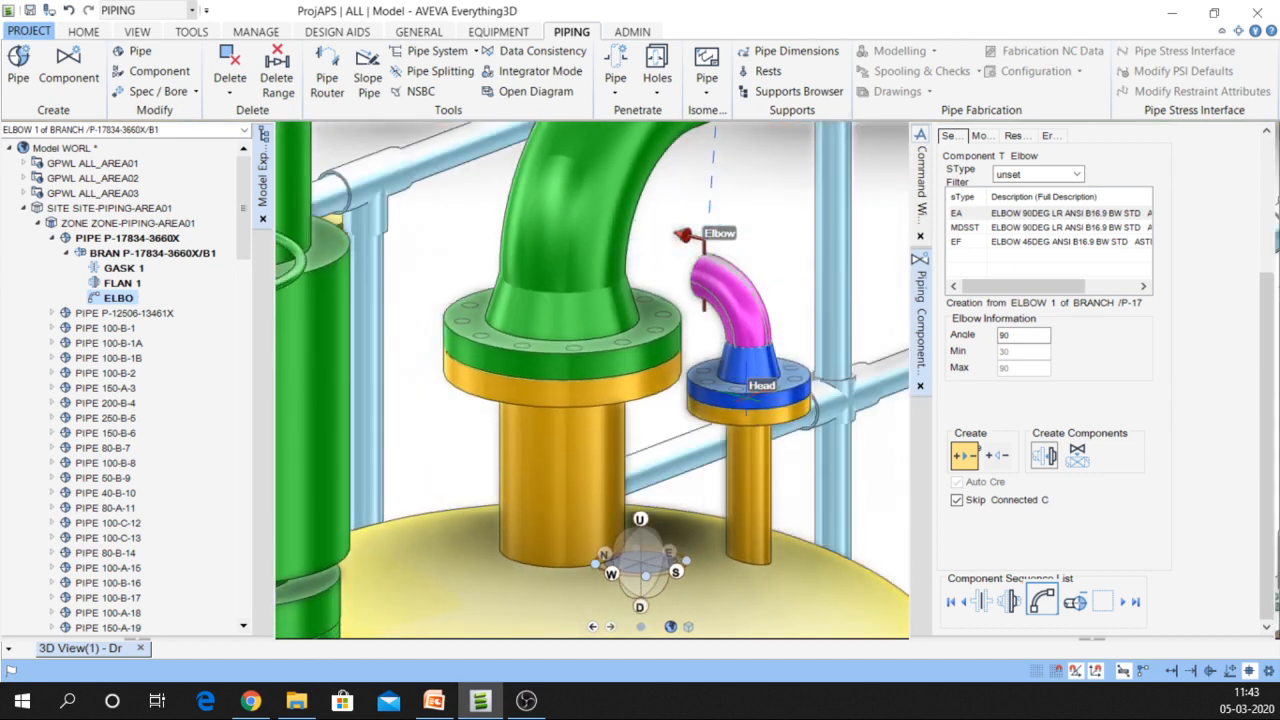
pyautogui.moveTo(708, 390); pyautogui.dragTo(697, 443, button='middle')
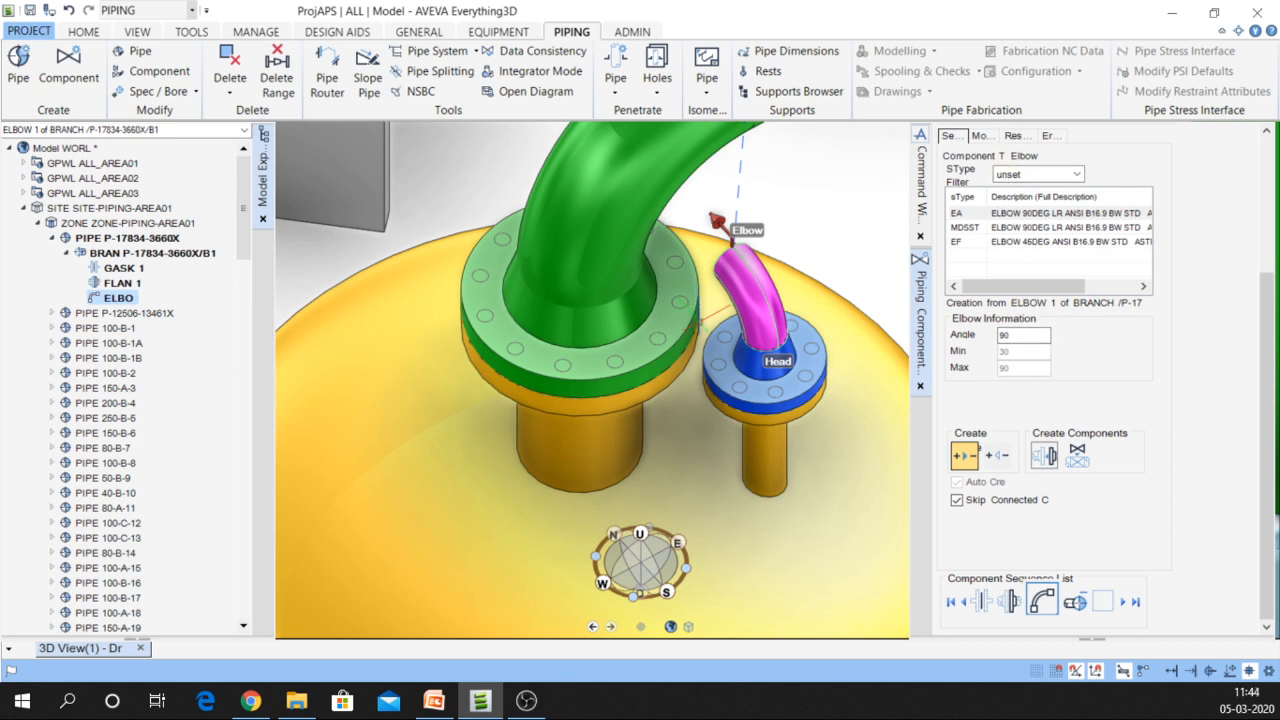
# Rotate ELBOW 1 by 90 degrees using the compass rotation dial
pyautogui.click(977, 137)
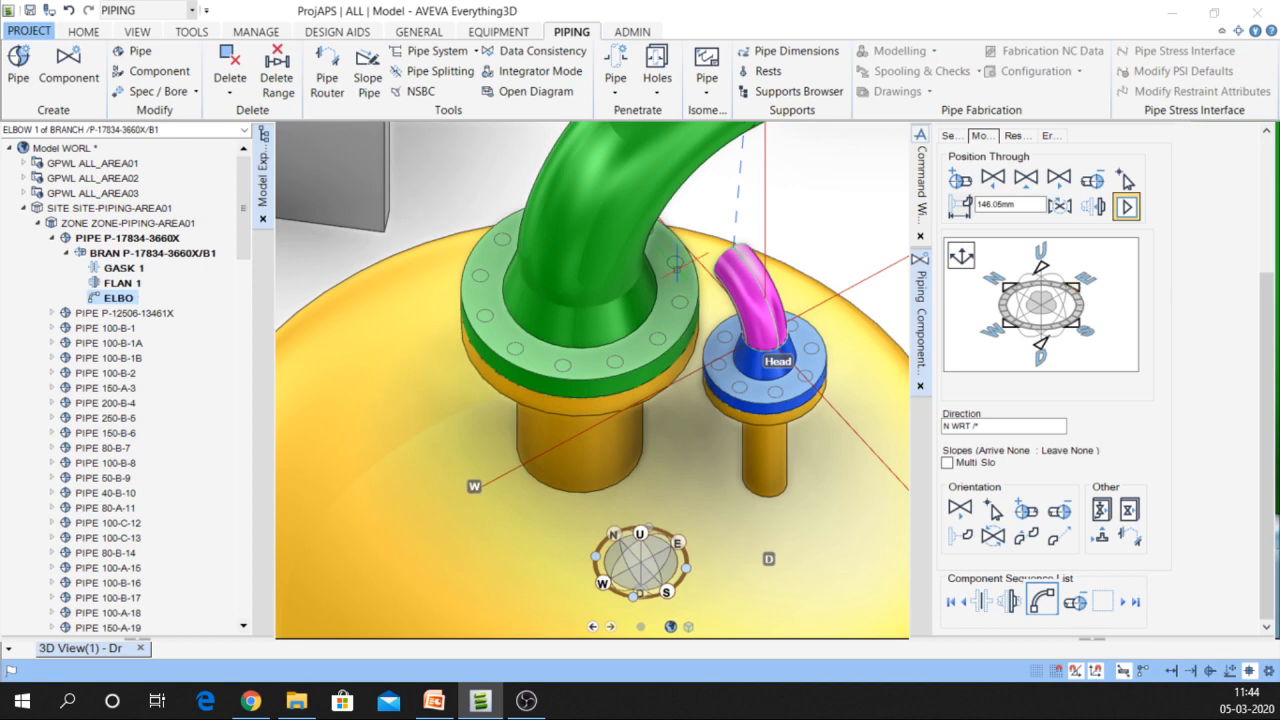
pyautogui.scroll(-5, 690, 270)
pyautogui.scroll(-1, 753, 286)
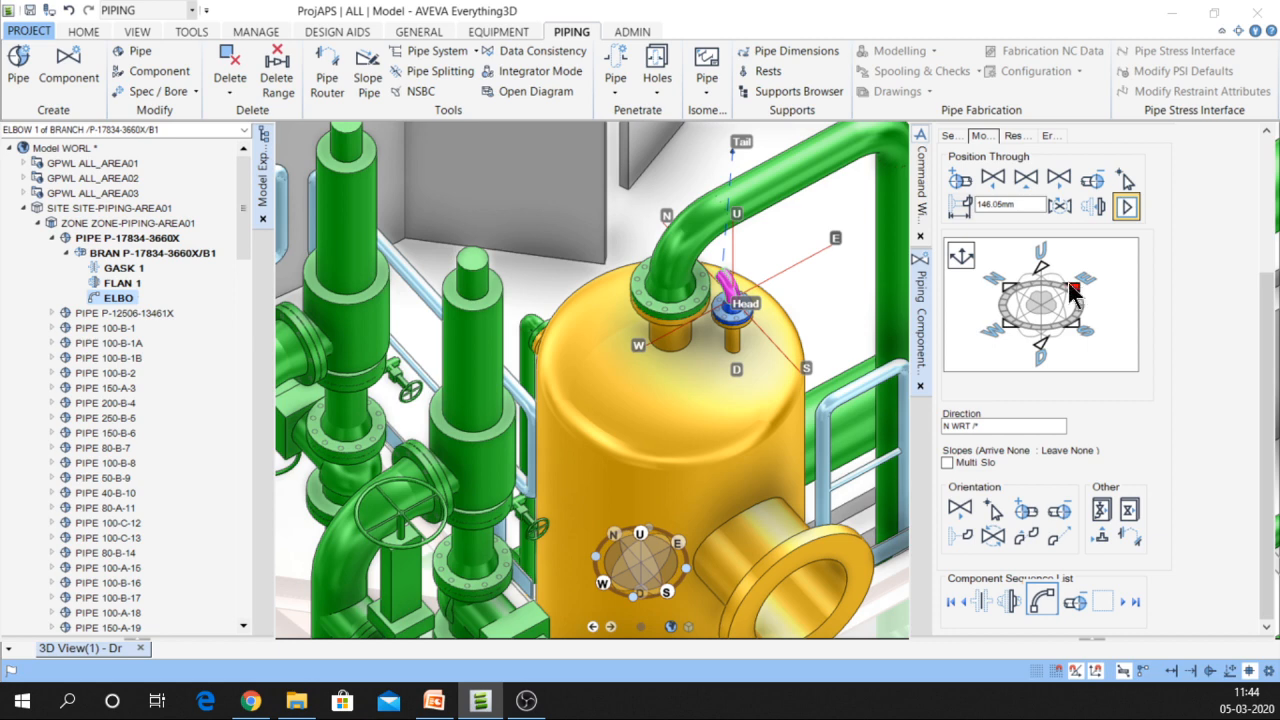
pyautogui.click(966, 258)
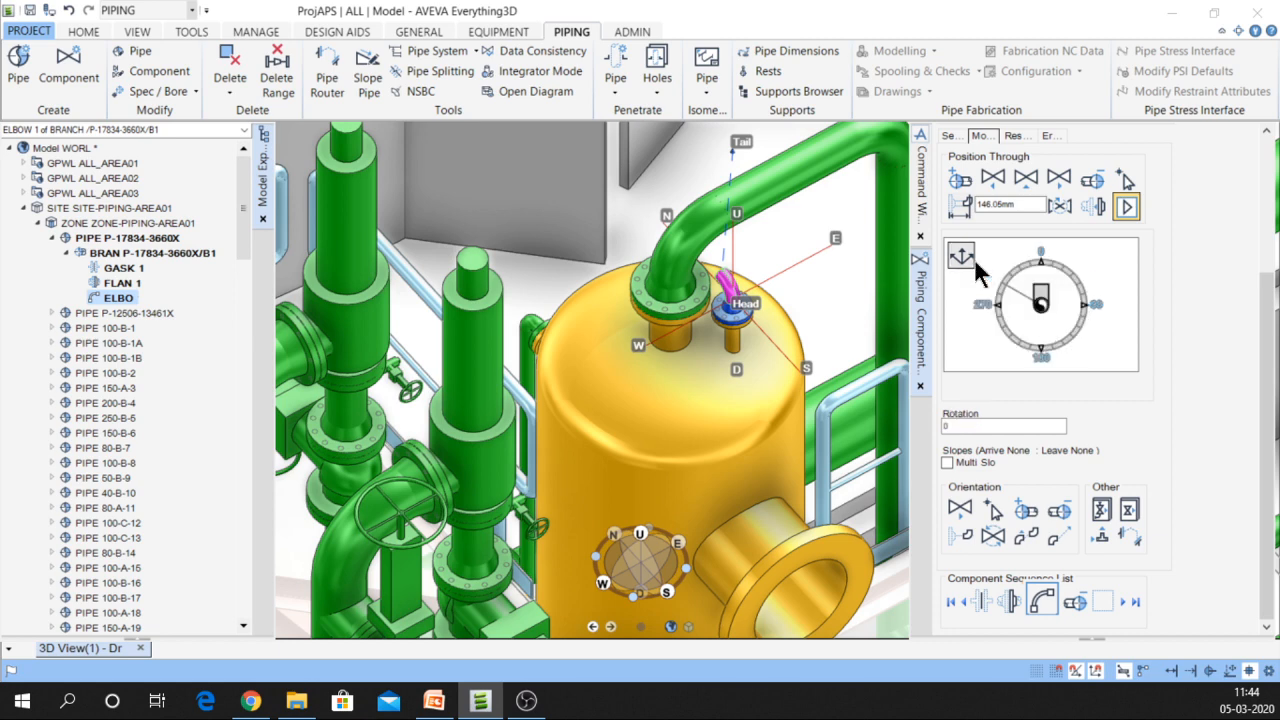
pyautogui.click(1086, 309)
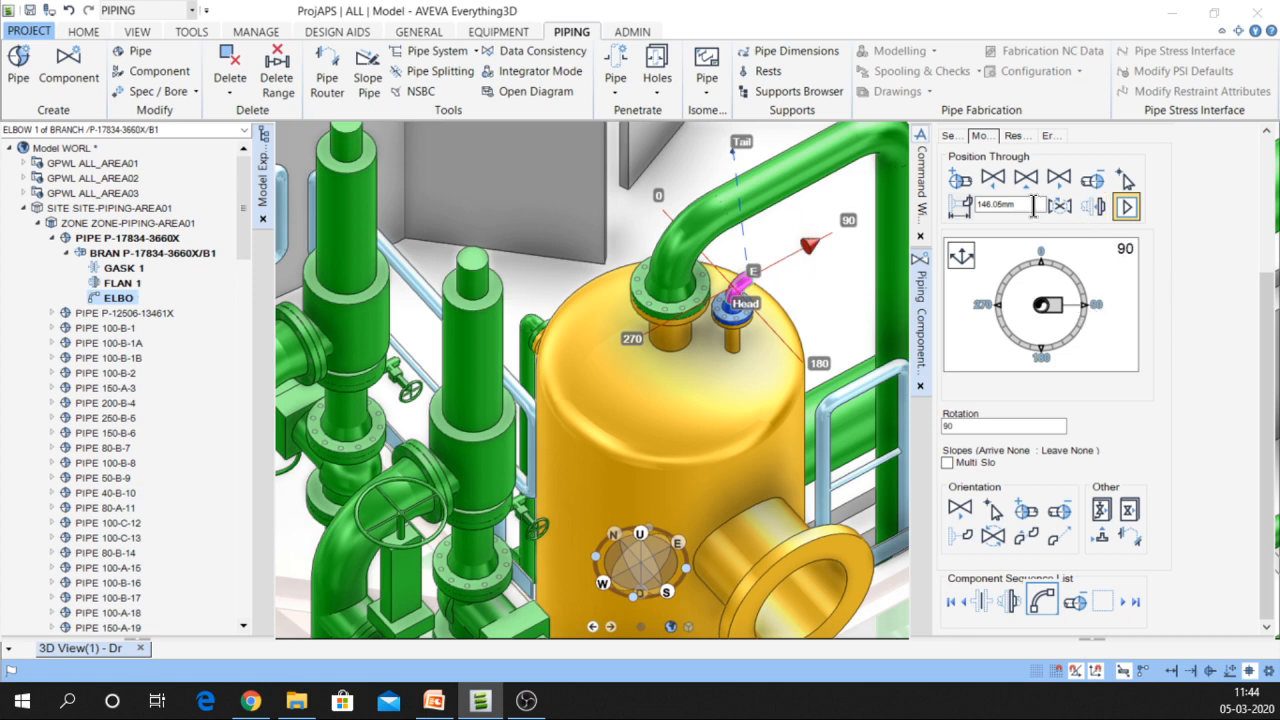
pyautogui.click(982, 135)
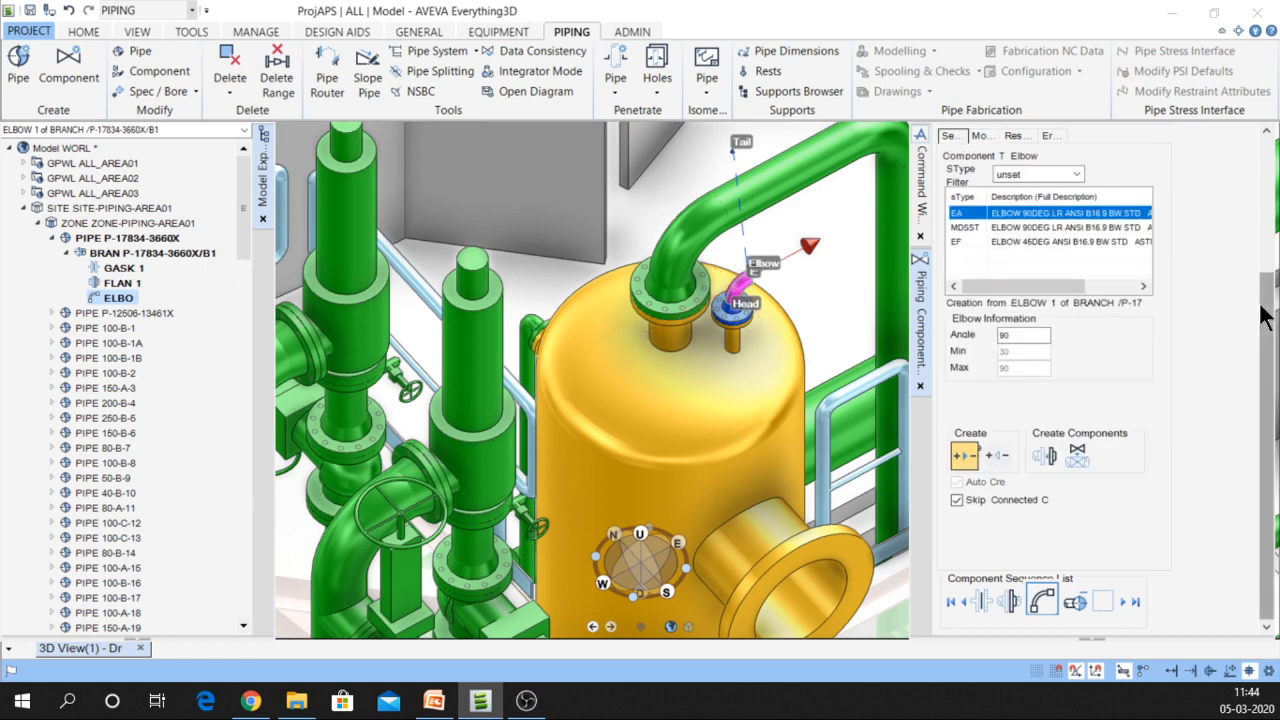
# Add a second EA 90-degree elbow, ELBOW 2, after ELBOW 1
pyautogui.moveTo(1260, 302); pyautogui.dragTo(1263, 282)
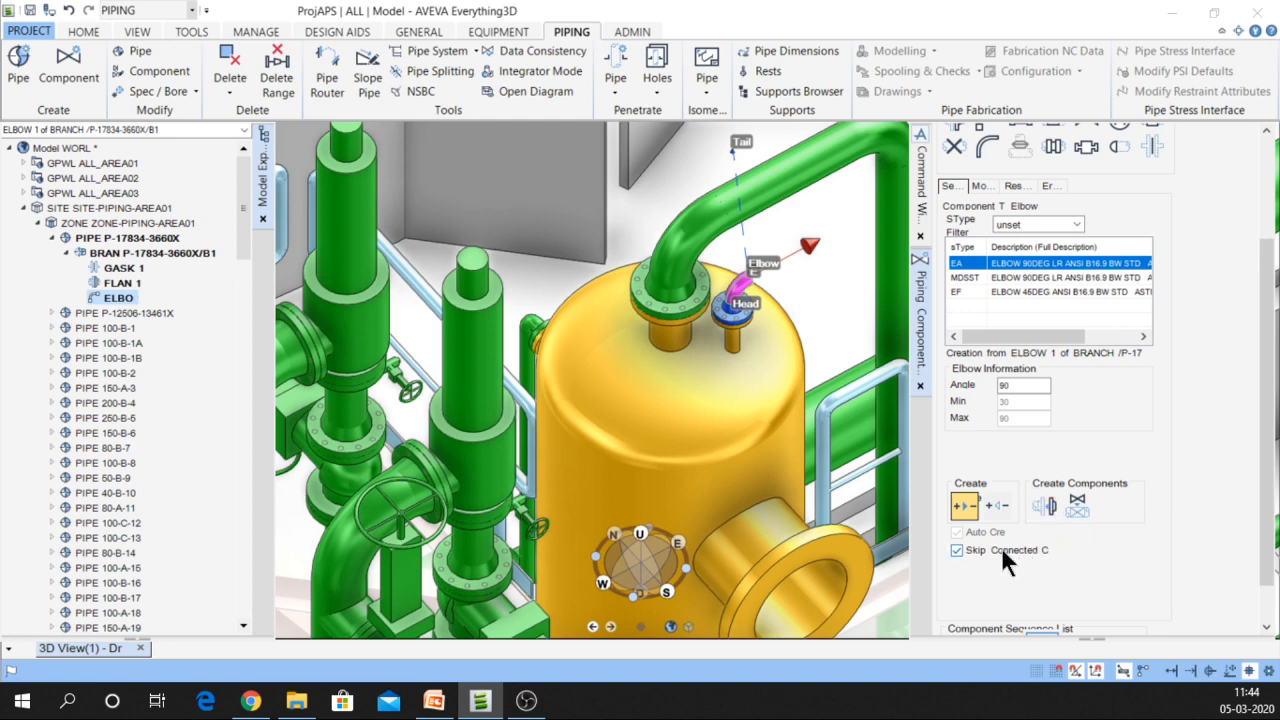
pyautogui.click(1046, 504)
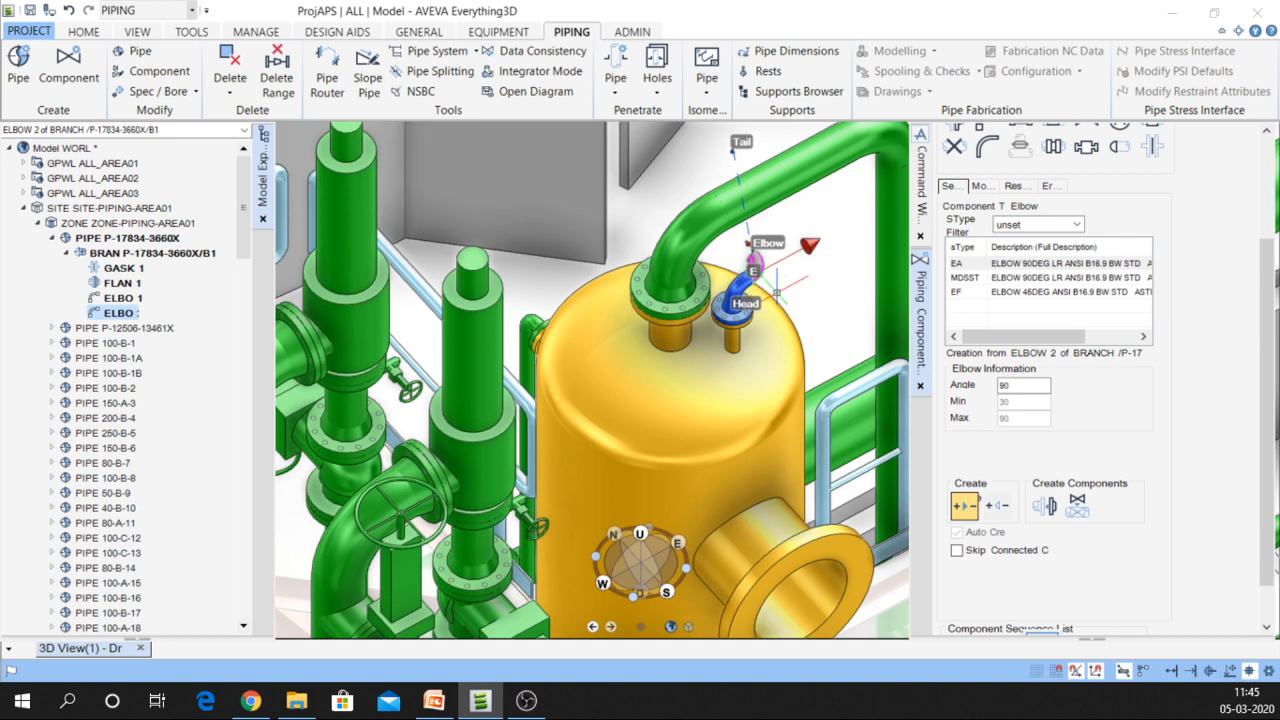
# Position ELBOW 2 at a 600mm clearance from the first elbow
pyautogui.click(983, 184)
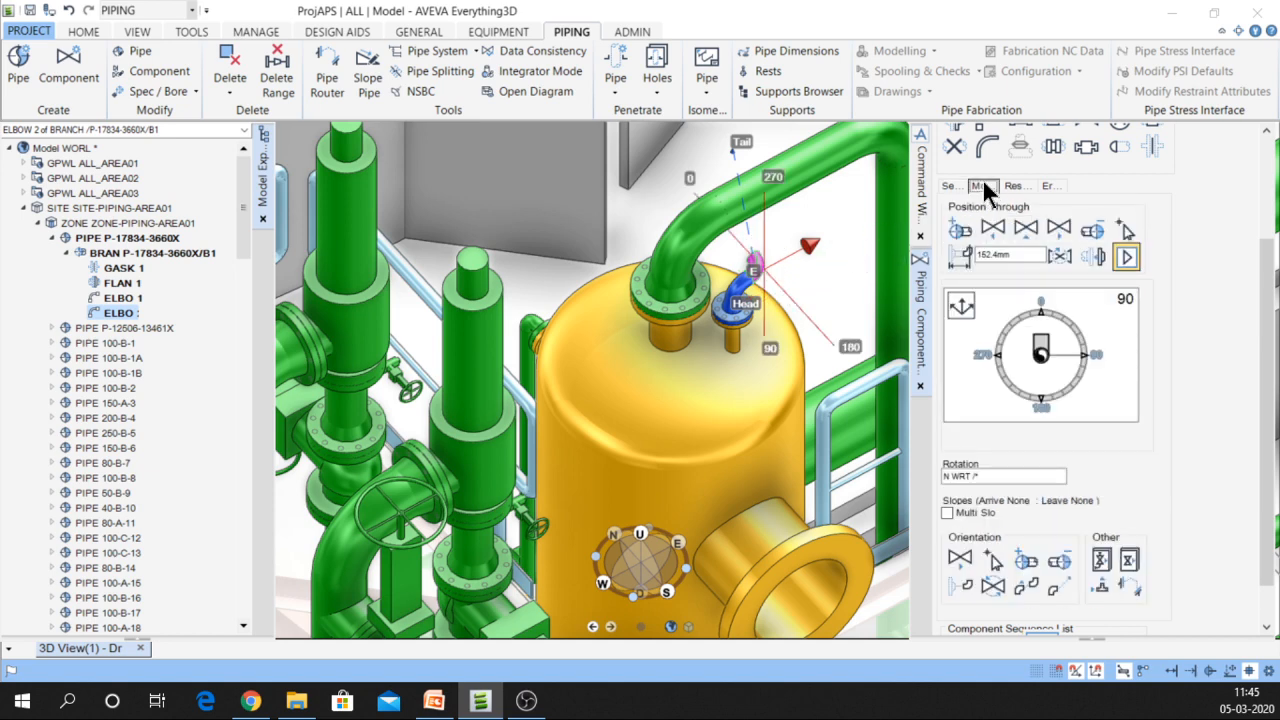
pyautogui.click(956, 254)
pyautogui.click(957, 254)
pyautogui.doubleClick(1013, 253)
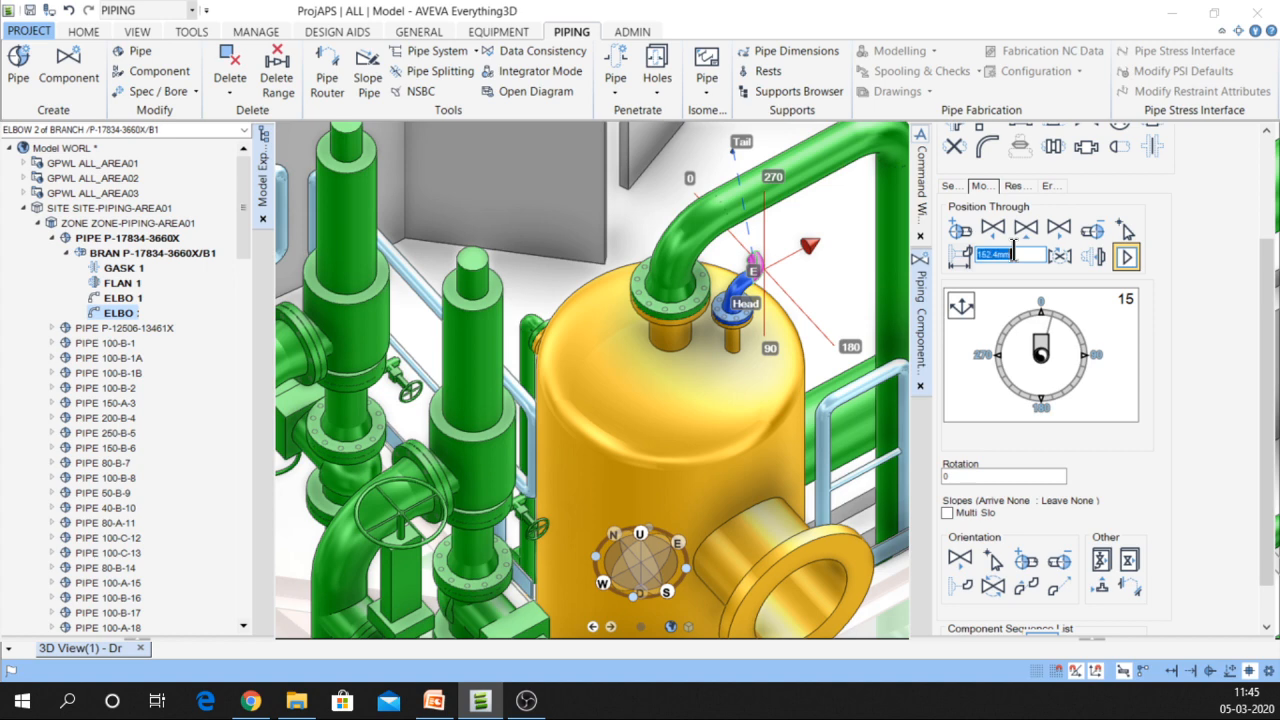
pyautogui.write('1')
pyautogui.write('00')
pyautogui.press('Return')
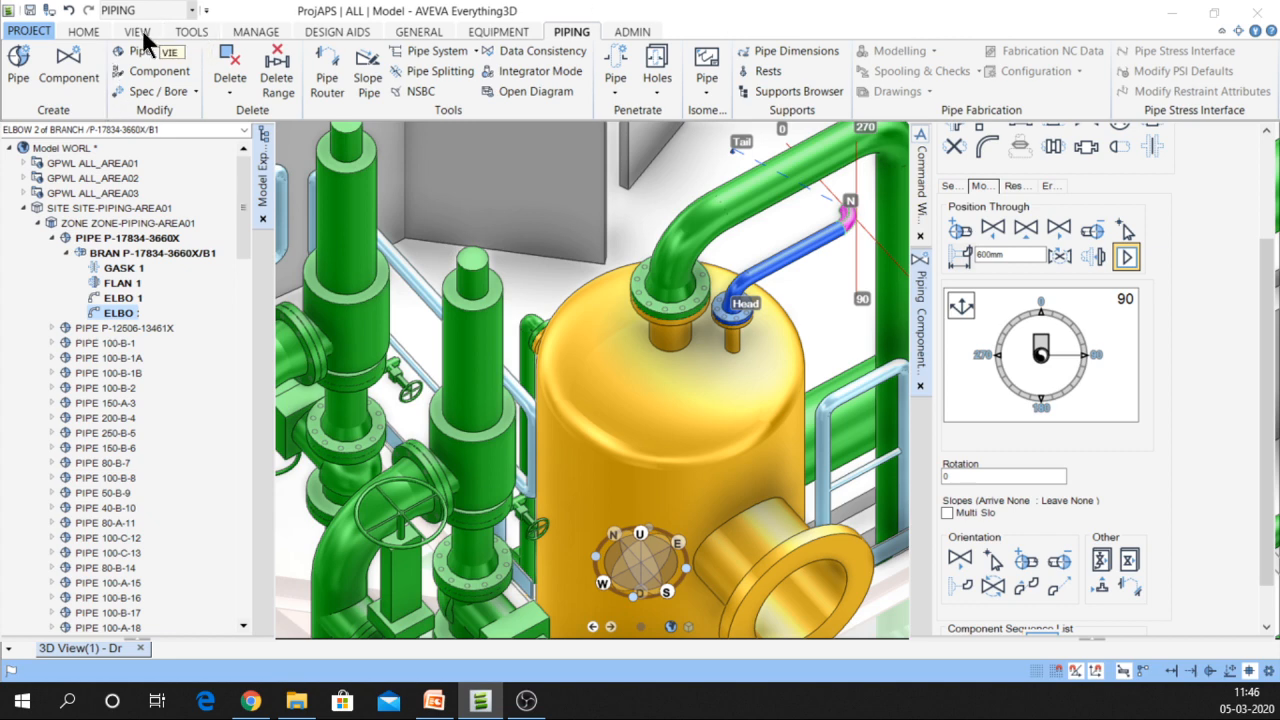
# Measure from the blue pipe to the second elbow with Element snapping, confirming 600mm, then close Measure Distance
pyautogui.click(84, 32)
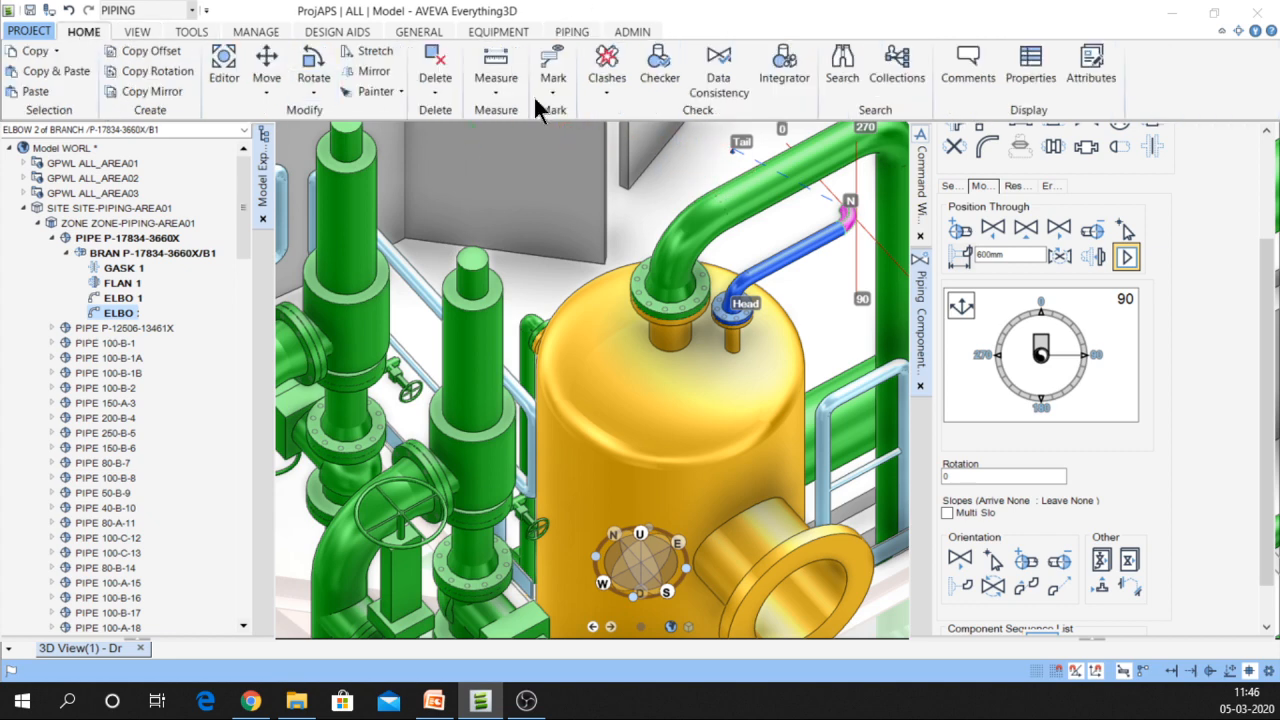
pyautogui.click(500, 66)
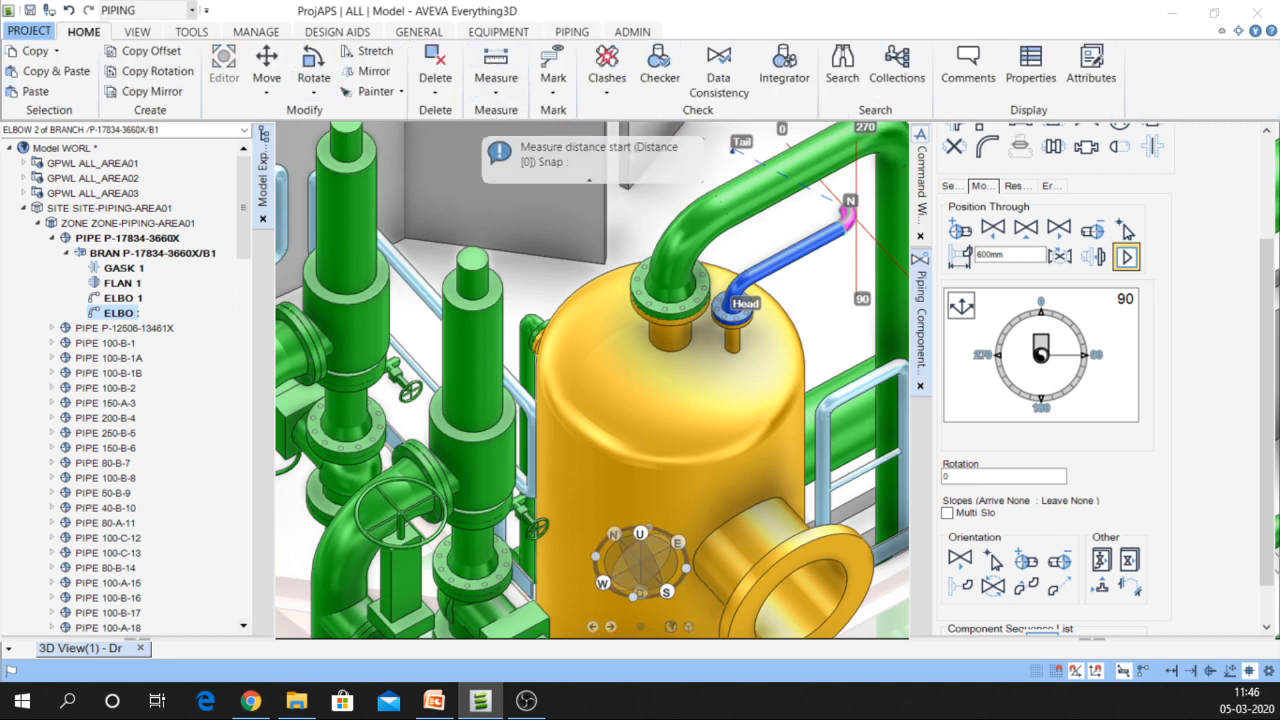
pyautogui.moveTo(39, 217); pyautogui.dragTo(340, 163)
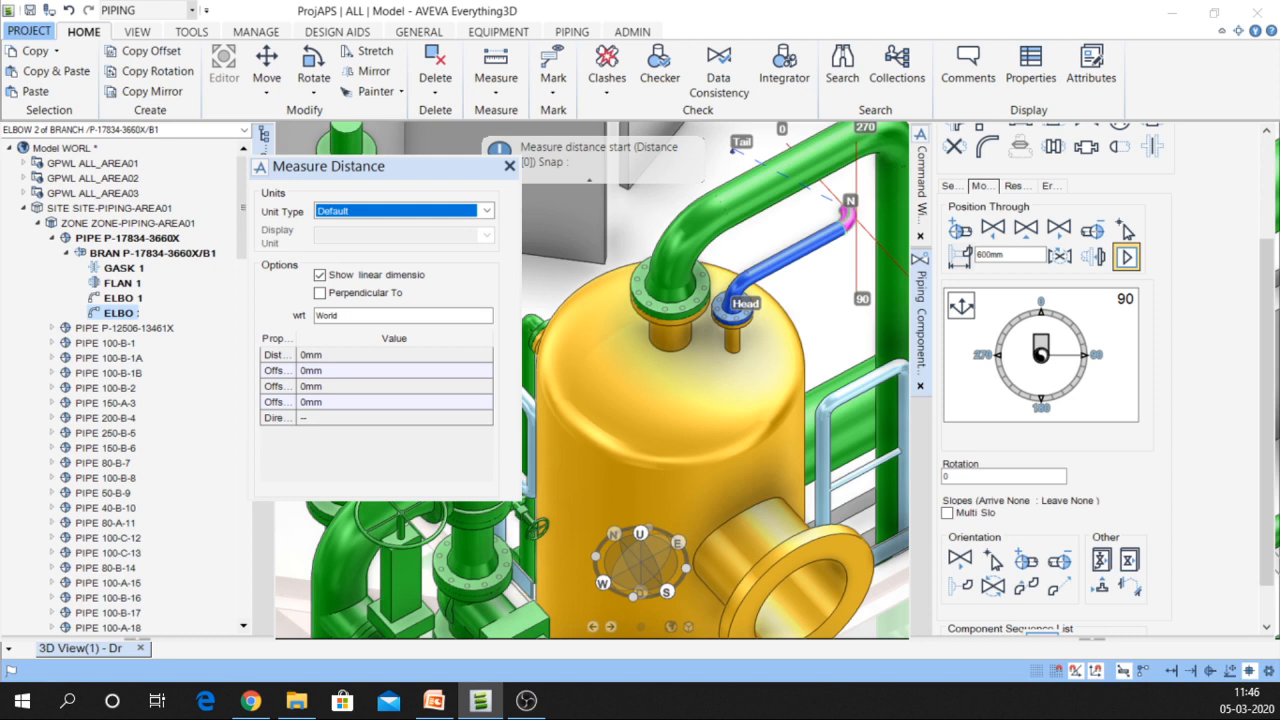
pyautogui.moveTo(1, 5); pyautogui.dragTo(84, 40)
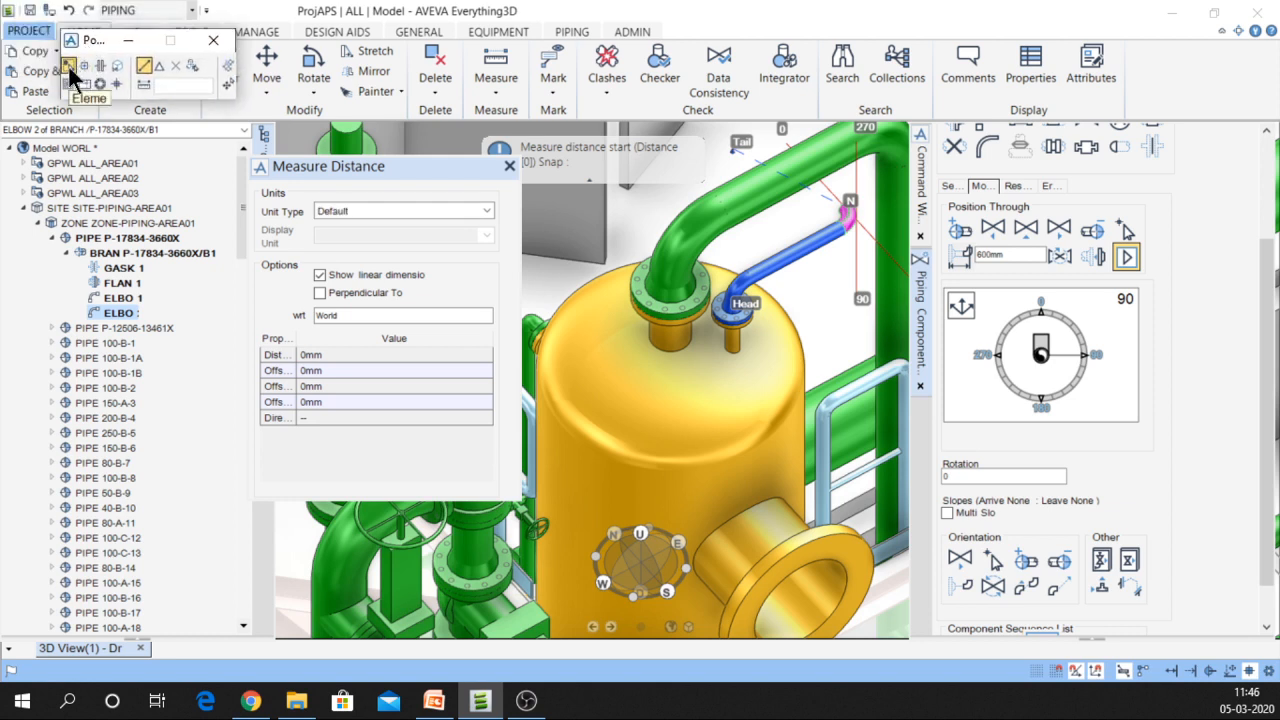
pyautogui.click(69, 66)
pyautogui.click(745, 285)
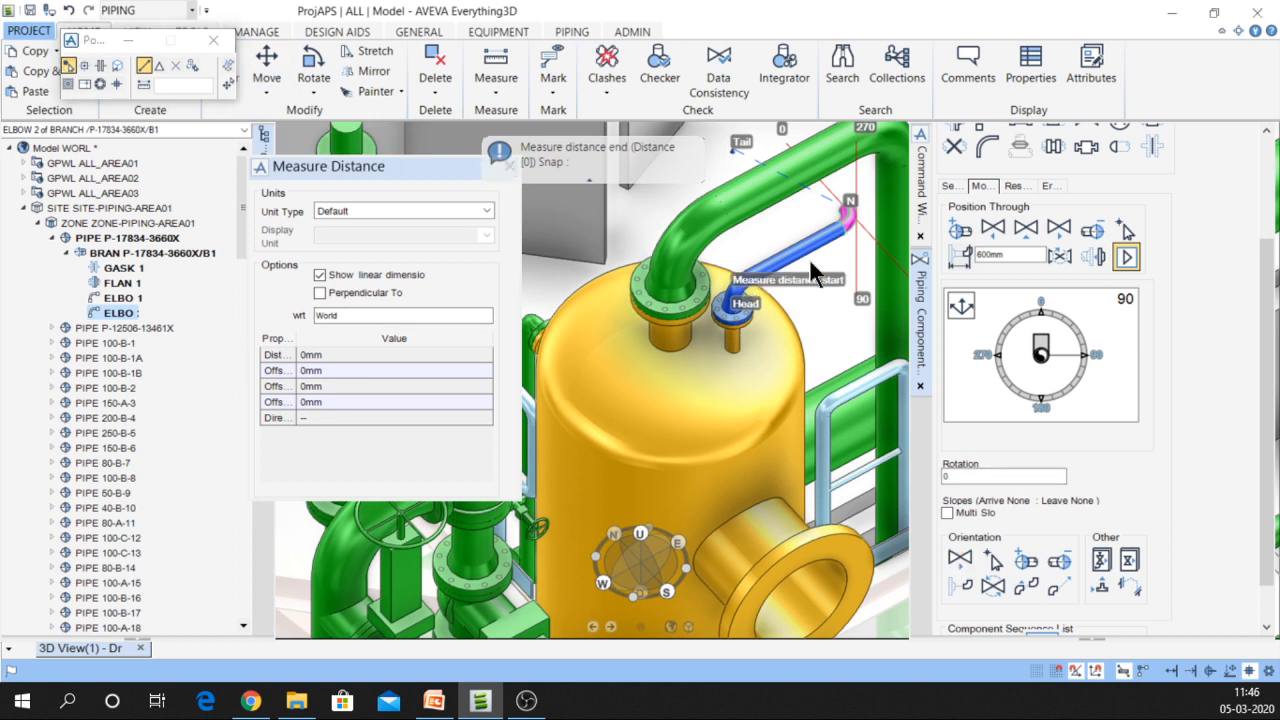
pyautogui.click(849, 208)
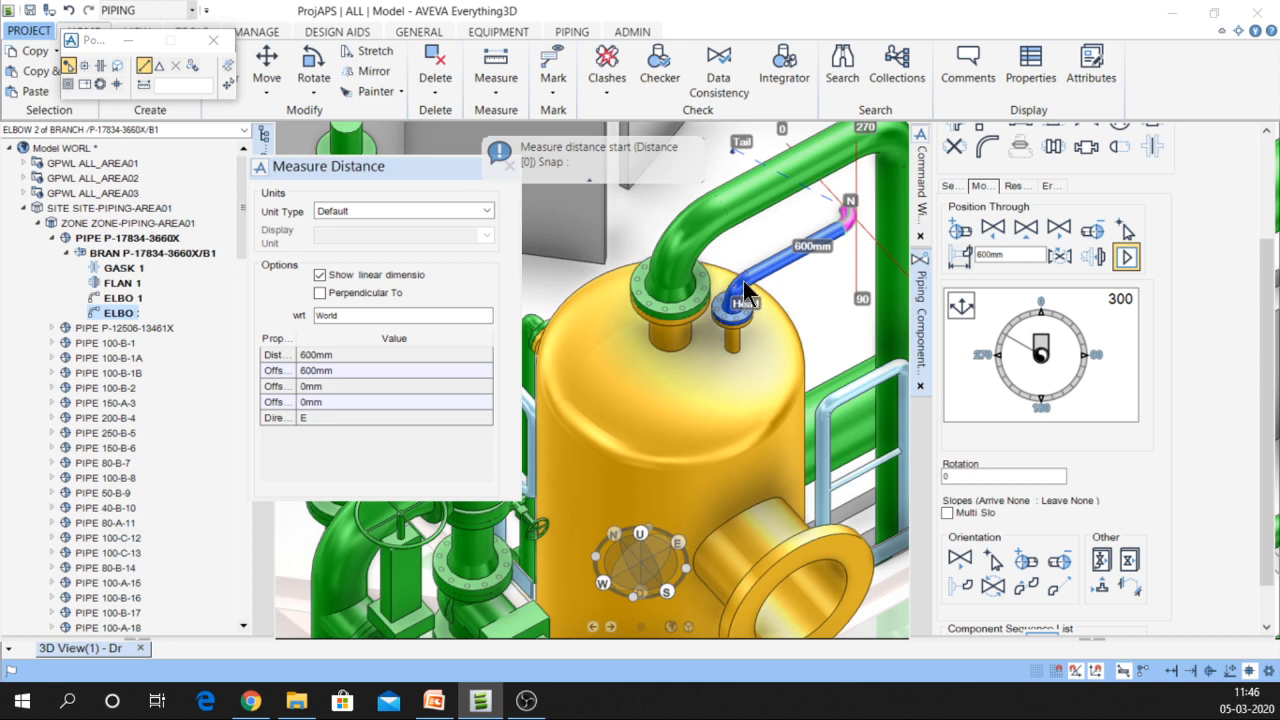
pyautogui.click(416, 170)
pyautogui.click(508, 164)
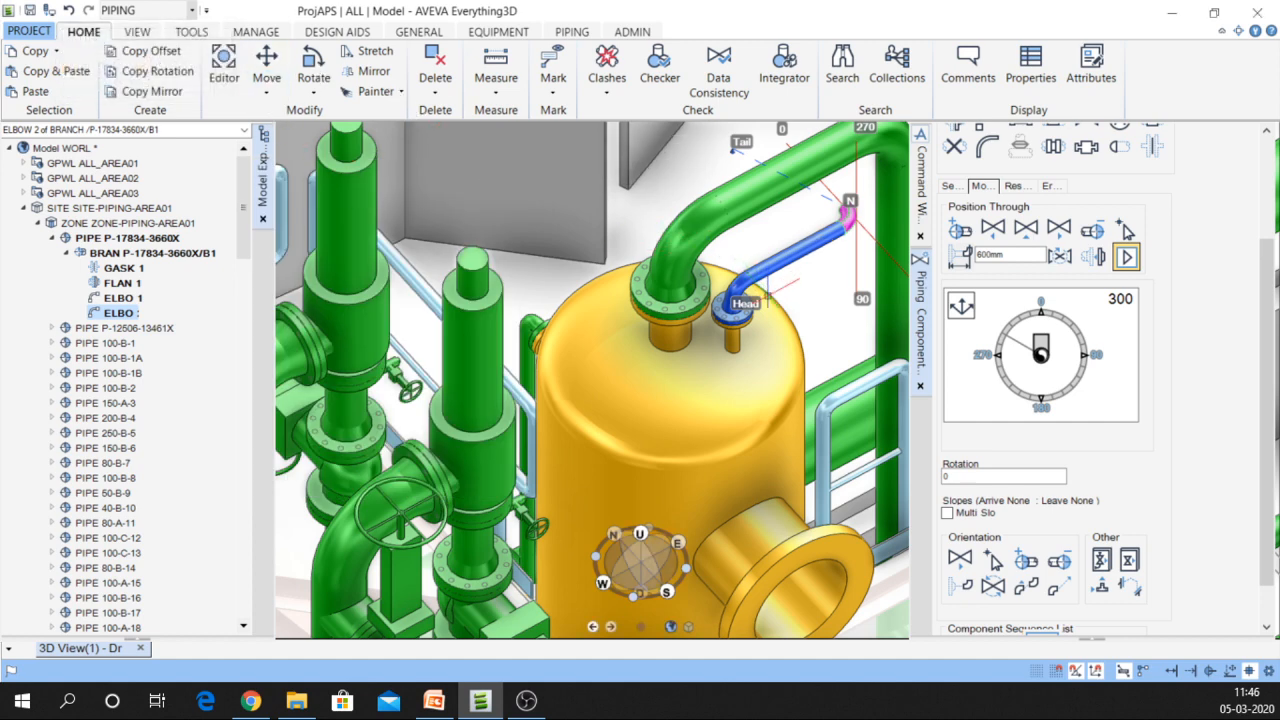
# Zoom in on ELBOW 2 and rotate its outlet to point N 45 D
pyautogui.middleClick(776, 276)
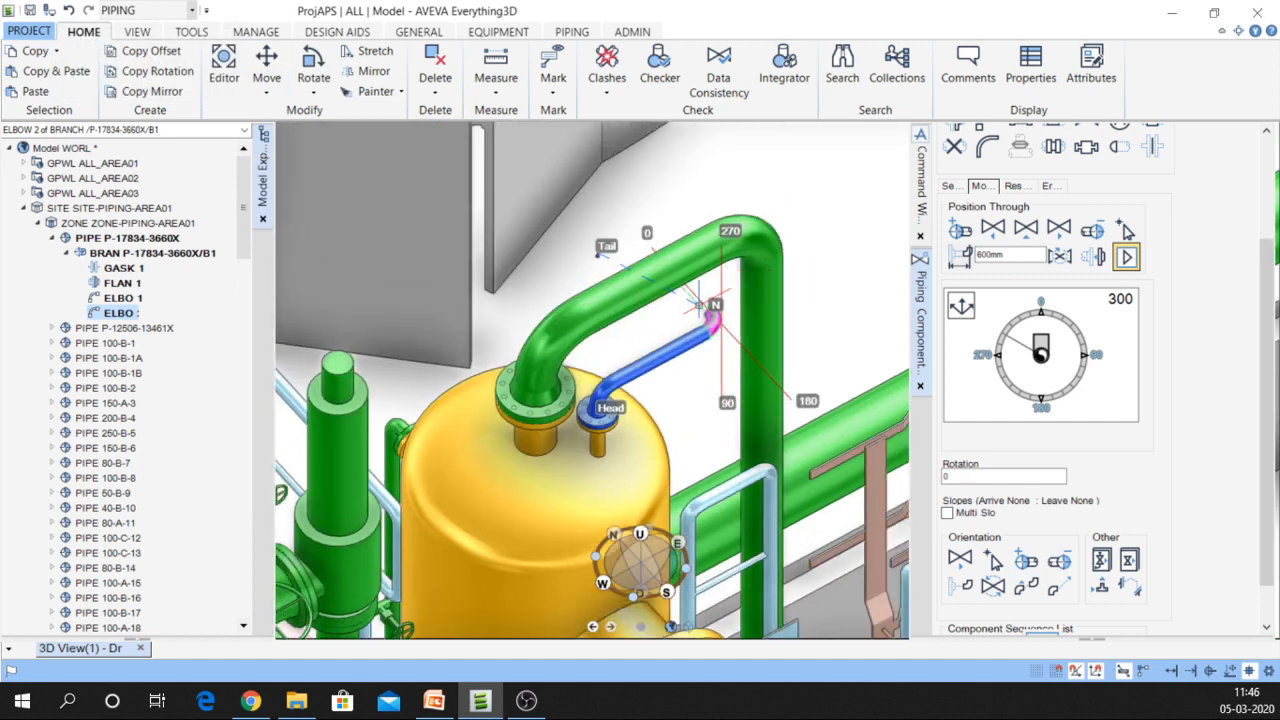
pyautogui.scroll(2, 727, 328)
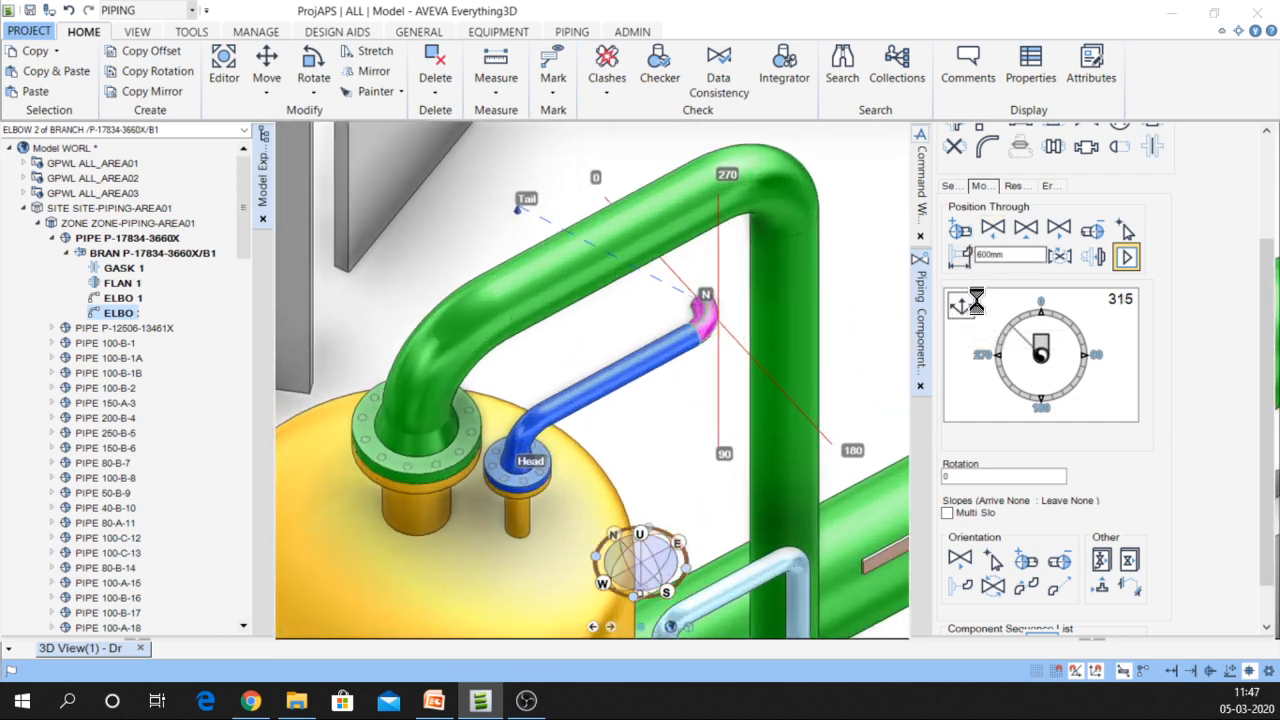
pyautogui.click(1075, 340)
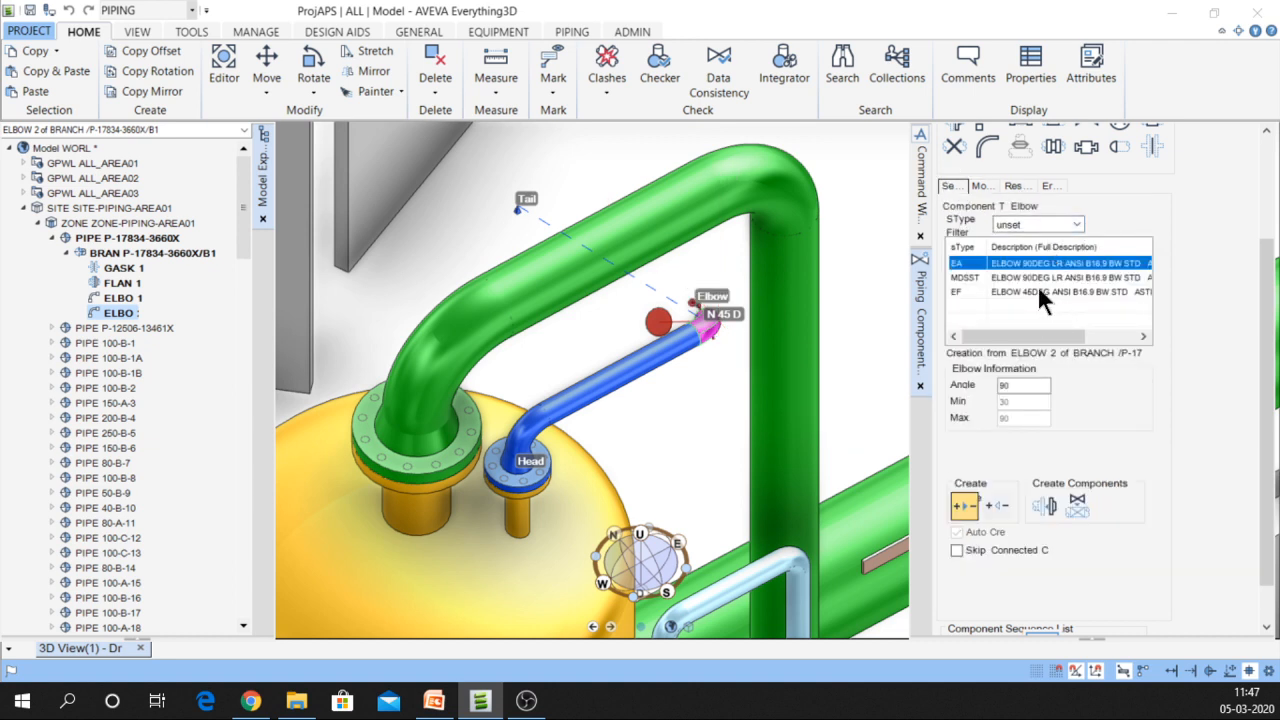
# Add an EF 45-degree elbow as ELBOW 3, connected after the previous component
pyautogui.click(1039, 291)
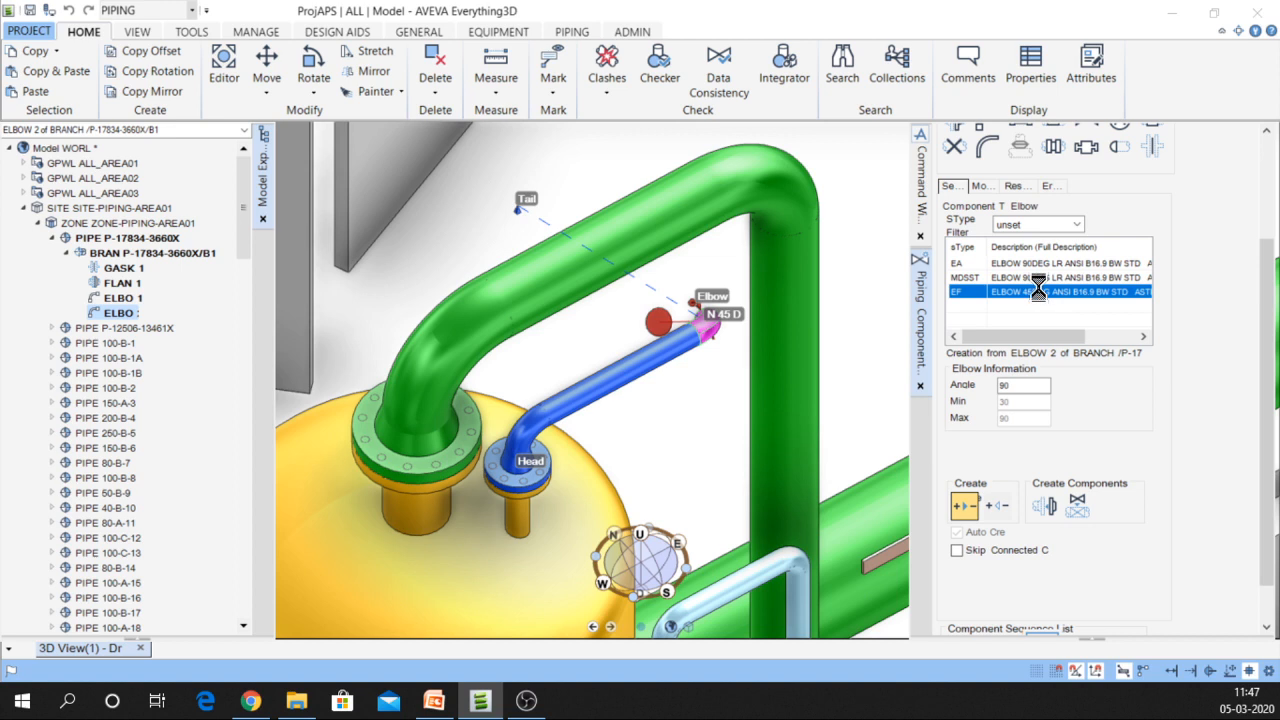
pyautogui.click(1045, 508)
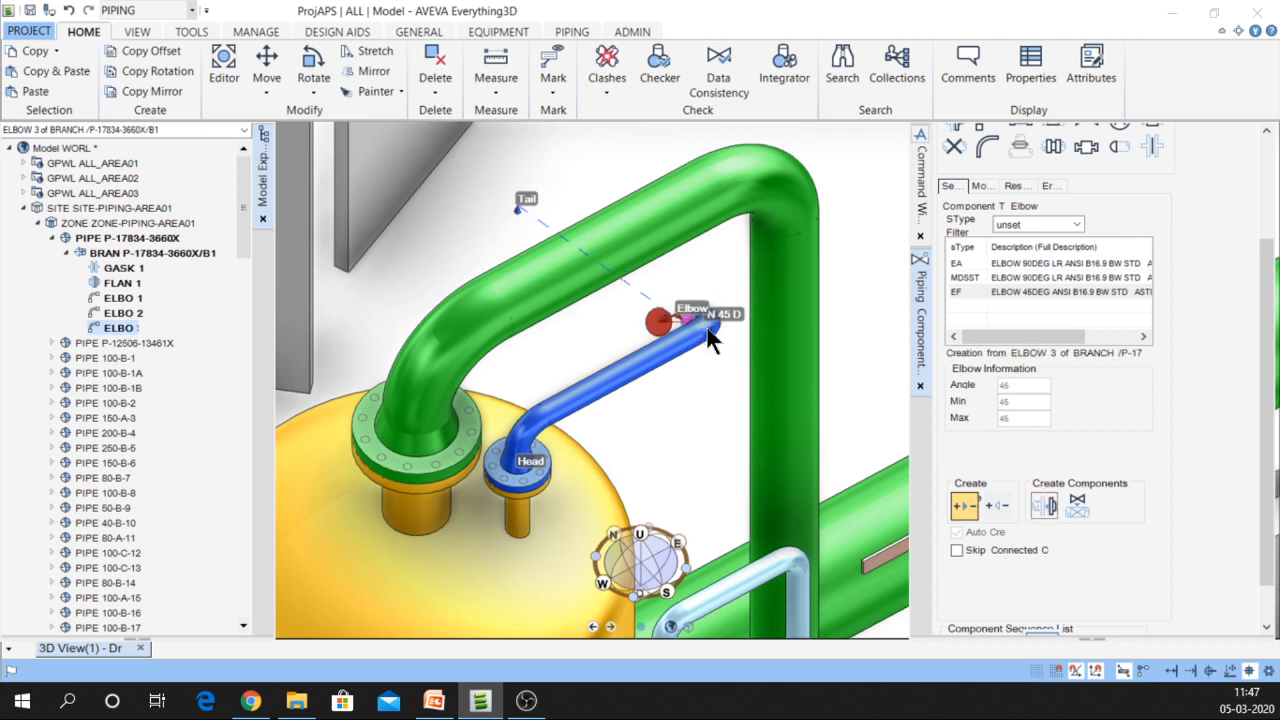
pyautogui.moveTo(742, 339); pyautogui.dragTo(749, 345, button='middle')
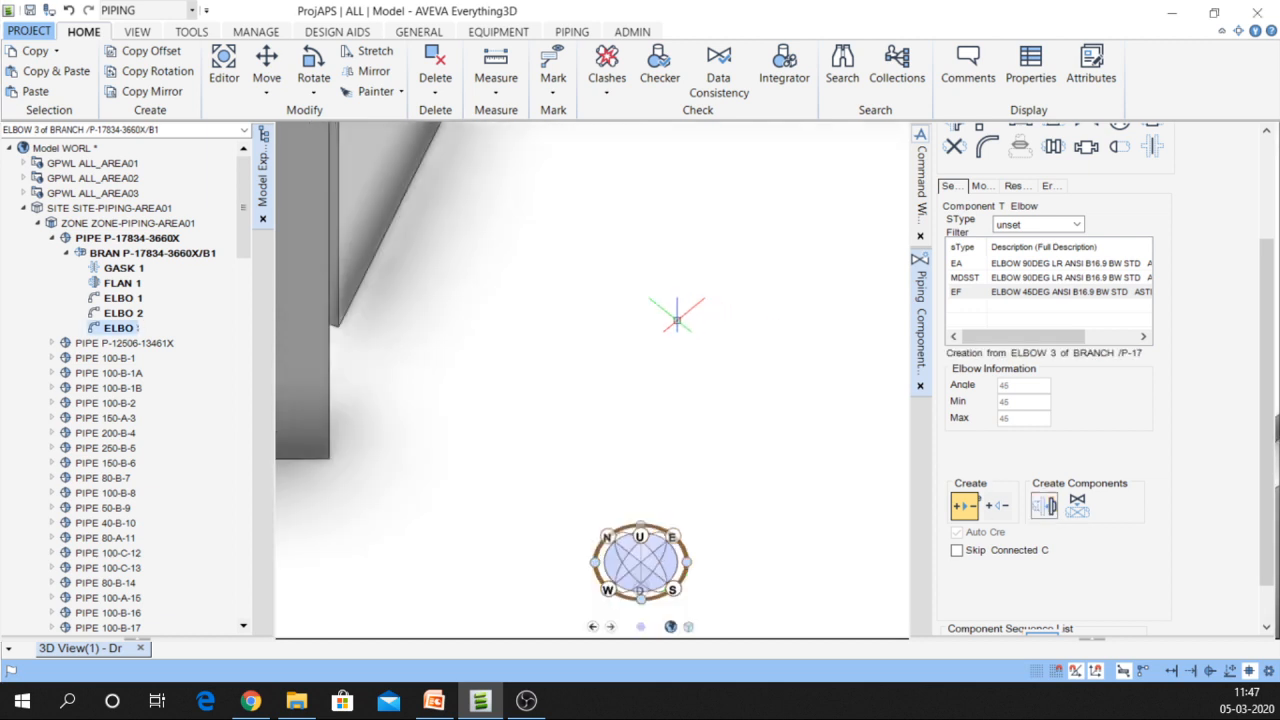
pyautogui.scroll(-5, 560, 248)
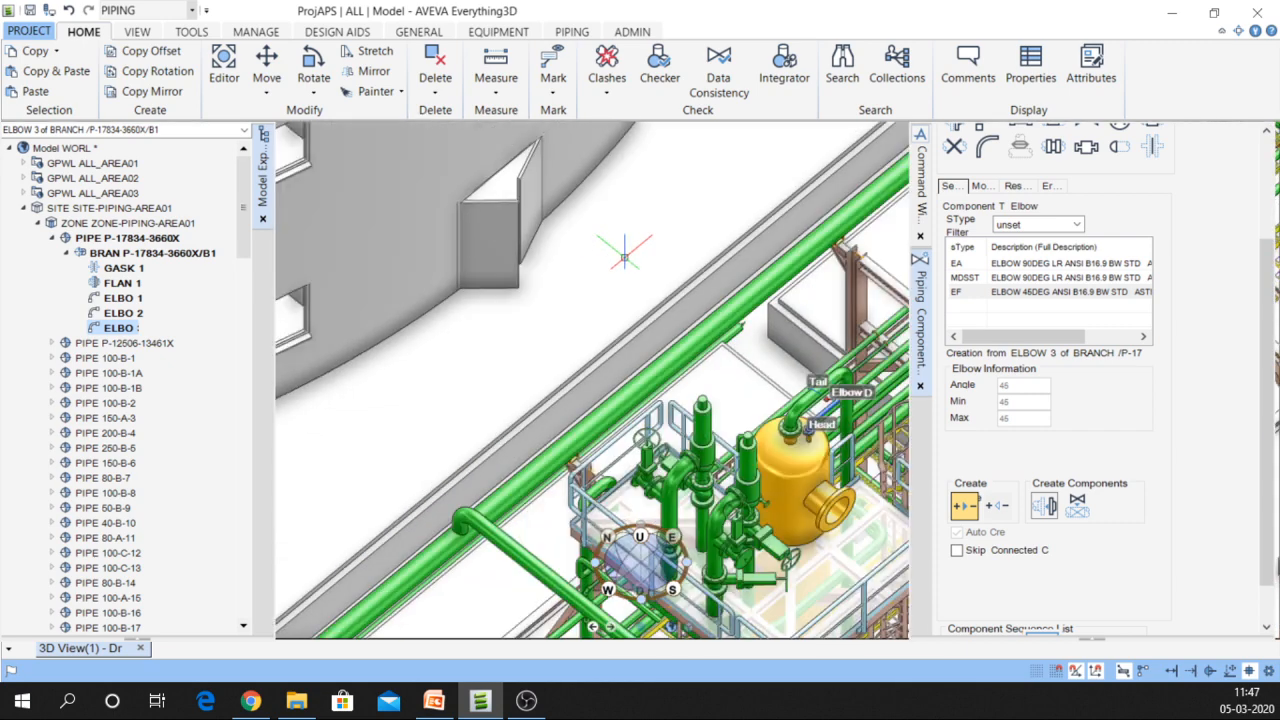
pyautogui.moveTo(658, 274); pyautogui.dragTo(708, 297, button='middle')
pyautogui.scroll(-5, 708, 297)
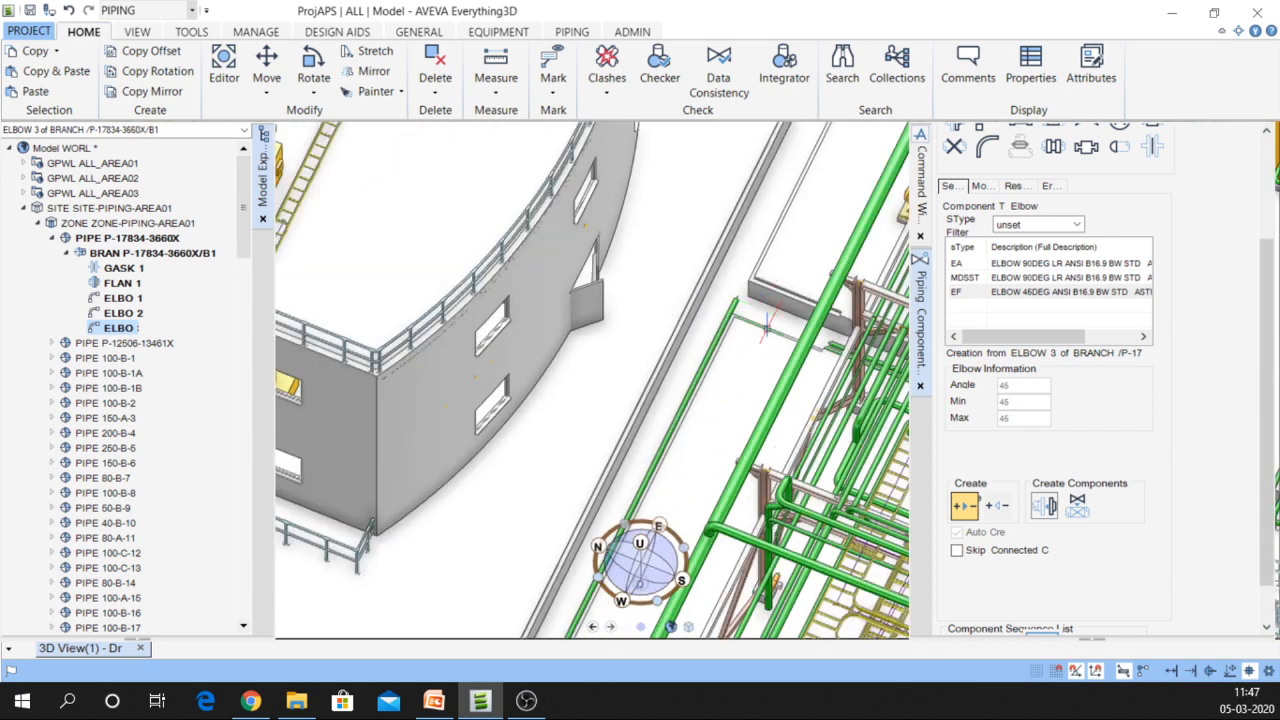
# Zoom and recentre on the yellow vessel and the blue pipe's elbow to inspect the new elbow
pyautogui.scroll(5, 762, 388)
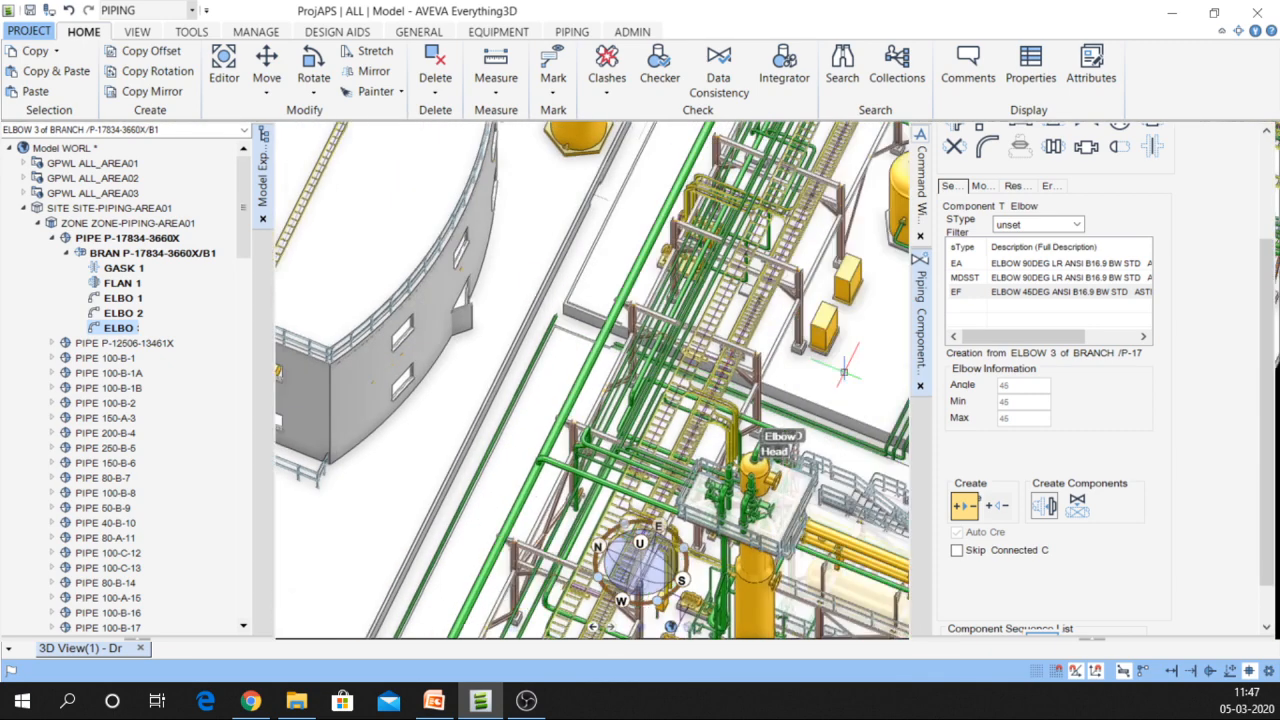
pyautogui.scroll(5, 762, 388)
pyautogui.scroll(8, 762, 388)
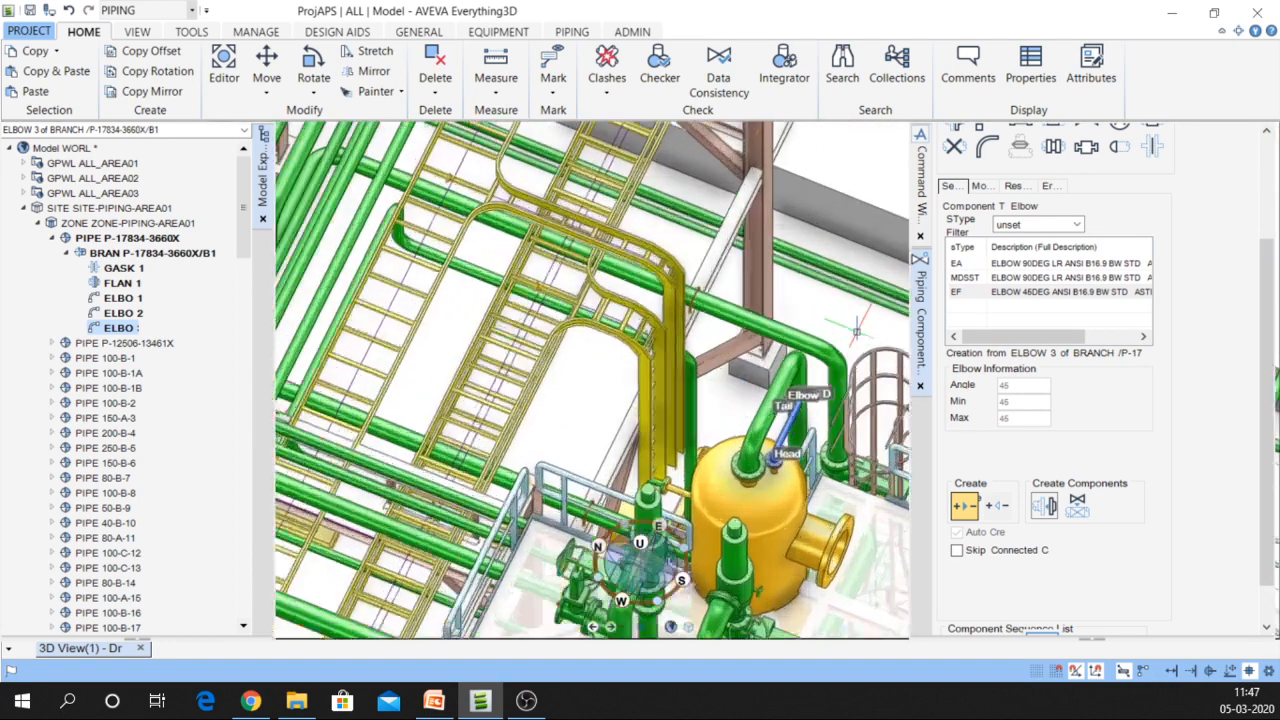
pyautogui.scroll(5, 757, 478)
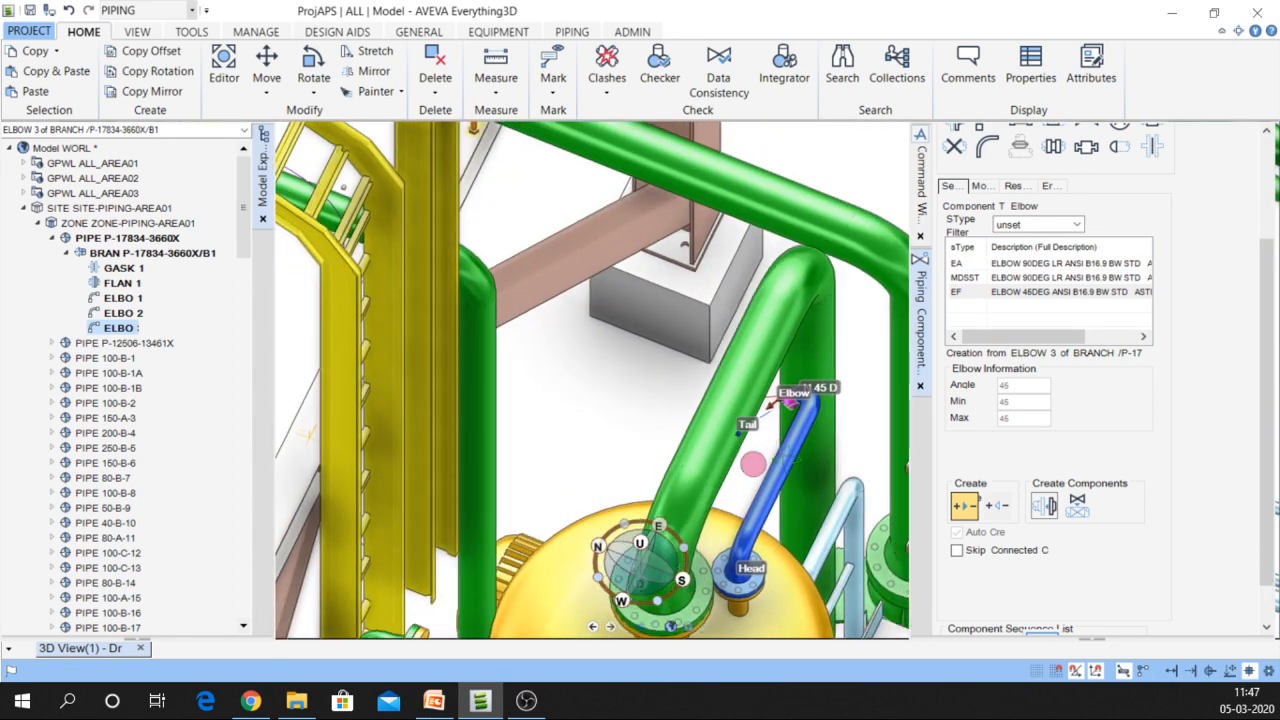
pyautogui.scroll(-5, 788, 420)
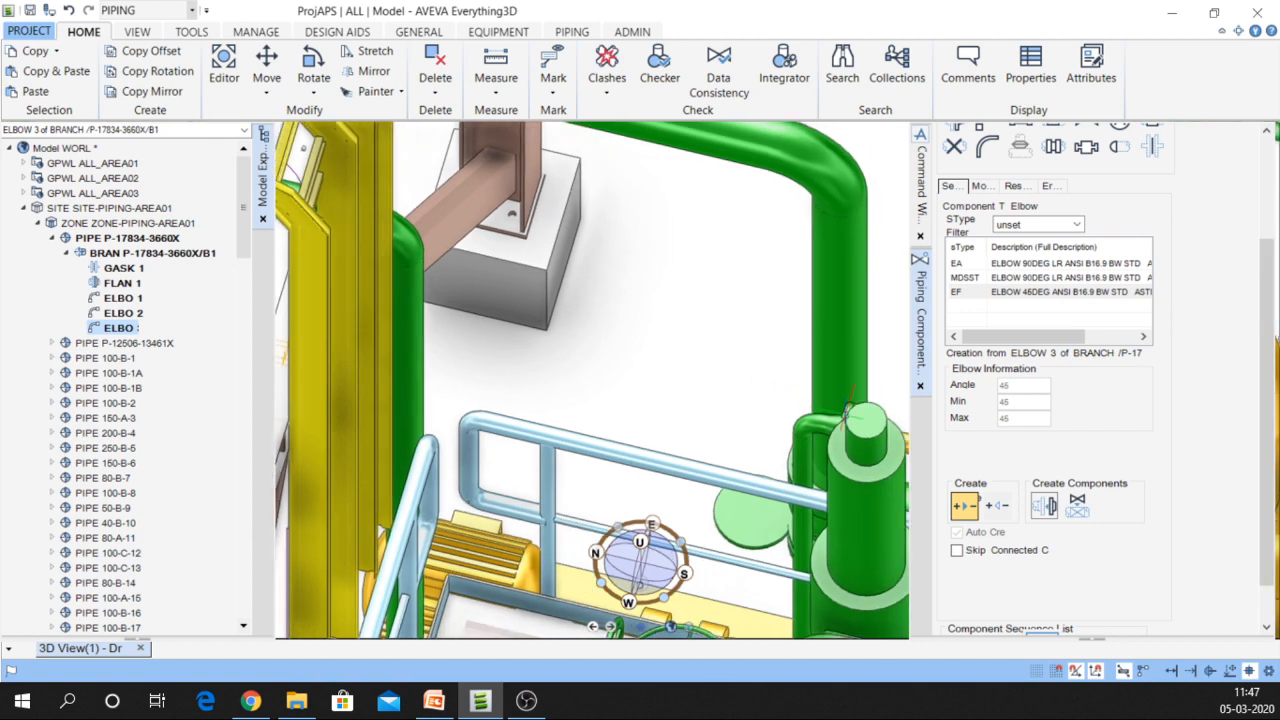
pyautogui.scroll(3, 848, 387)
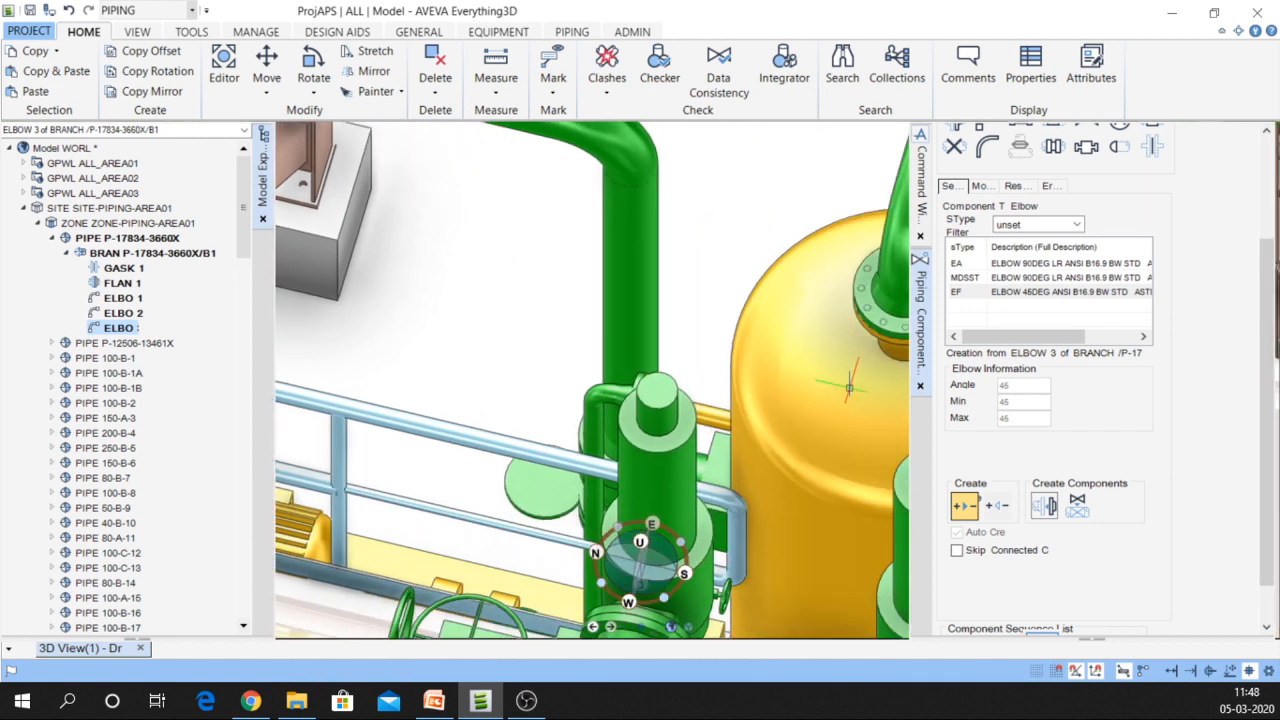
pyautogui.middleClick(849, 388)
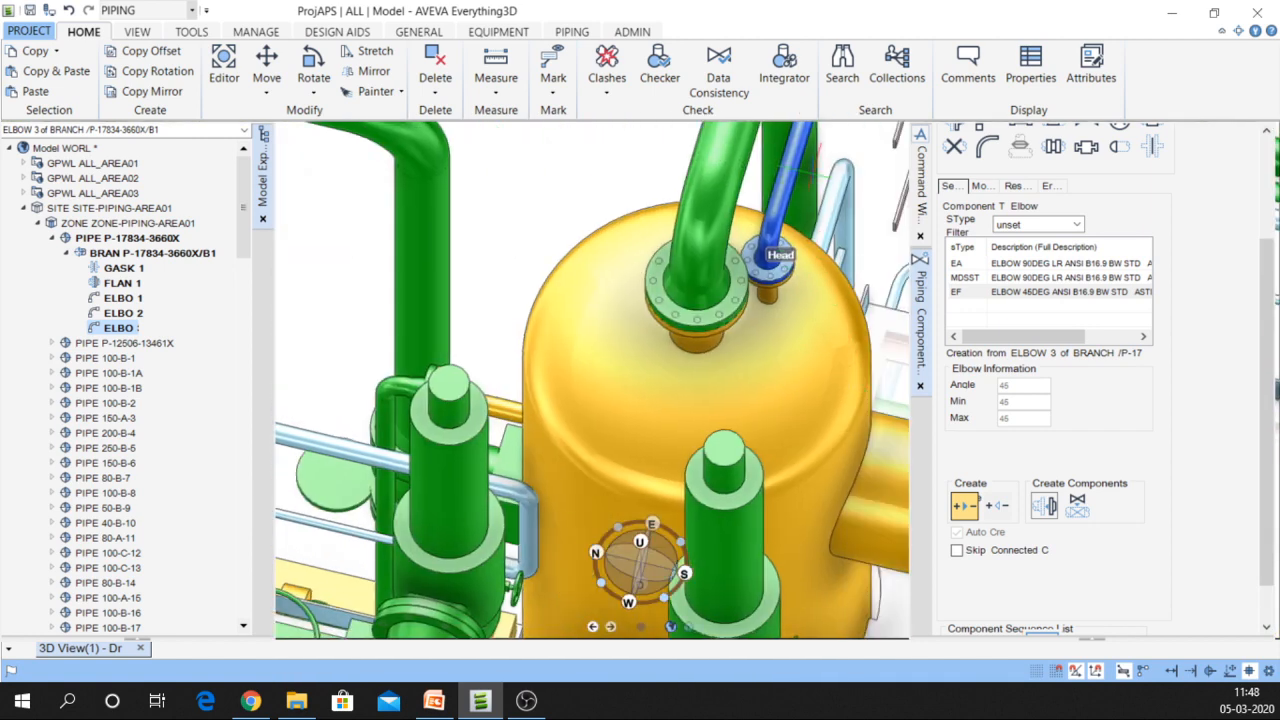
pyautogui.middleClick(814, 172)
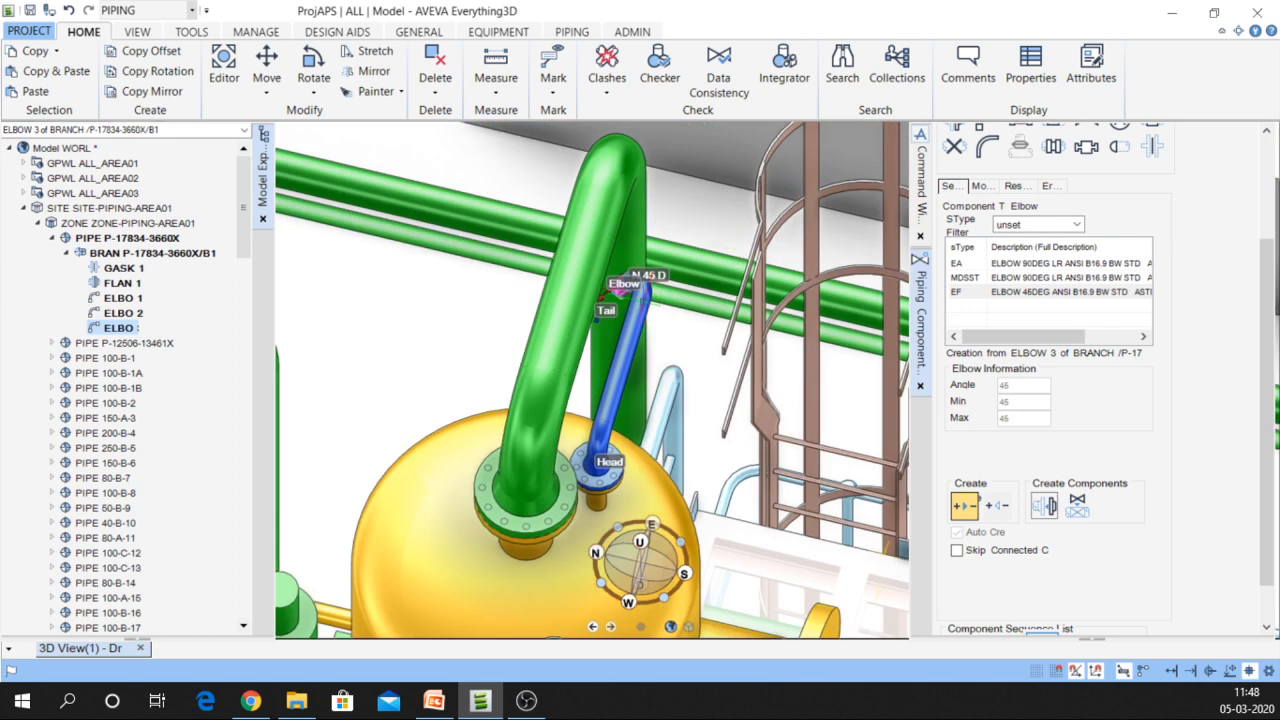
pyautogui.scroll(3, 641, 292)
pyautogui.scroll(4, 641, 285)
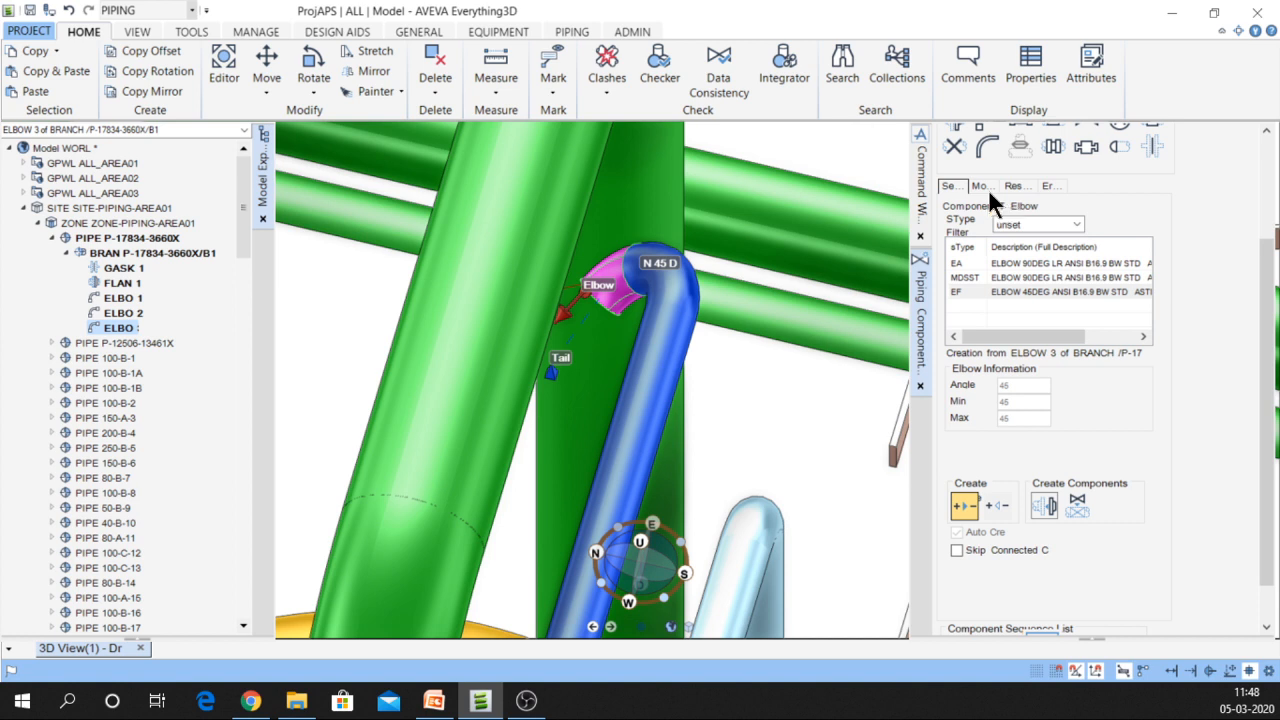
# Point ELBOW 3 down and place it 300 from the previous component with DIR D and DIST 300
pyautogui.click(924, 218)
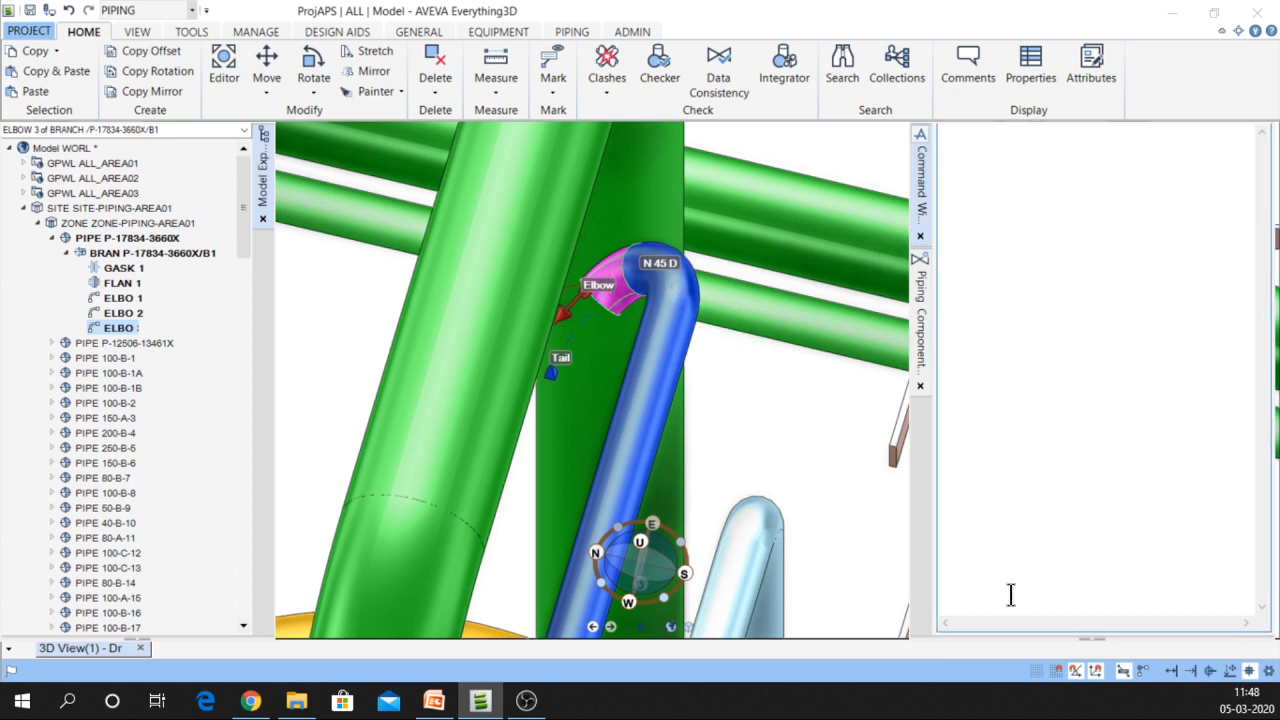
pyautogui.write('DIR D')
pyautogui.press('Return')
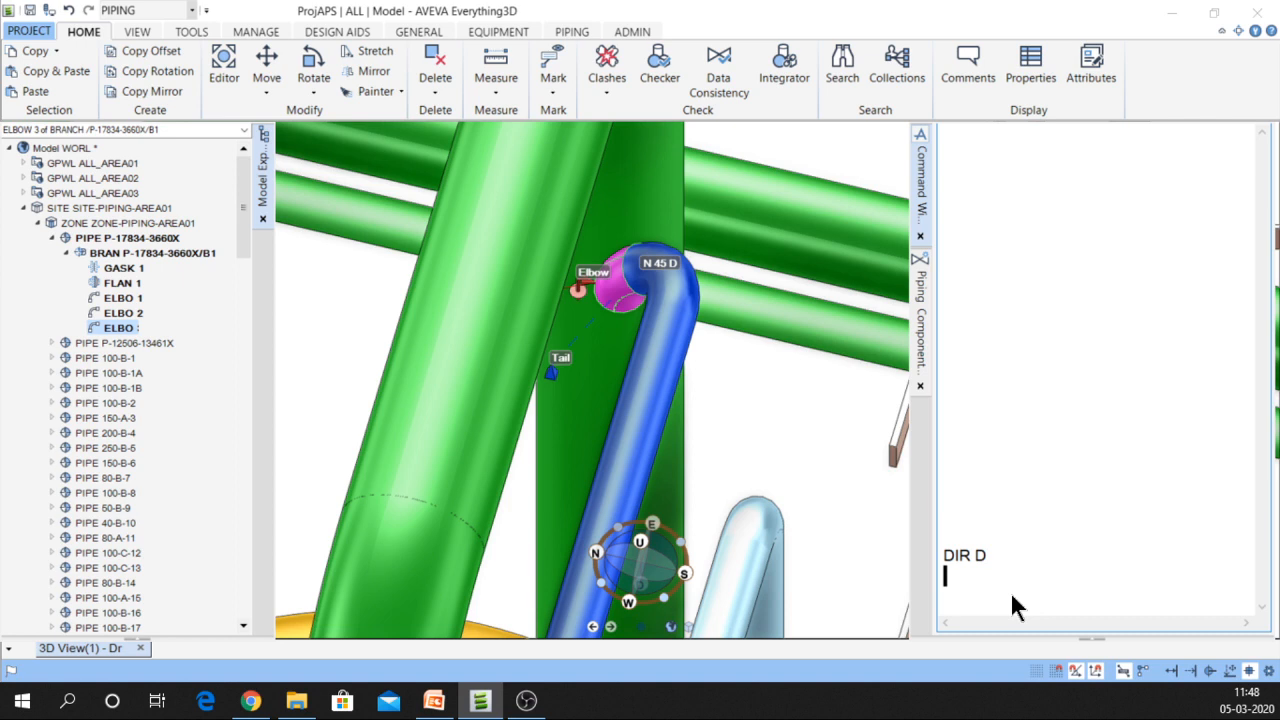
pyautogui.write('DIST 300')
pyautogui.press('Return')
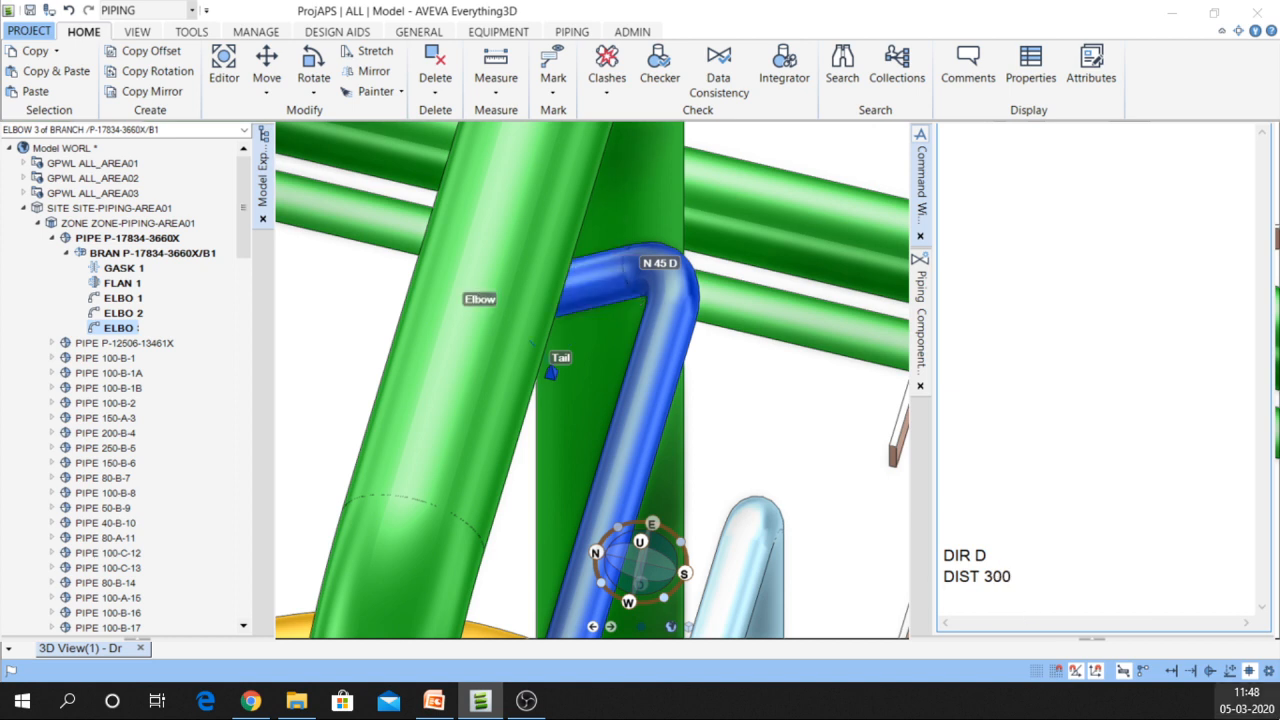
pyautogui.moveTo(670, 359); pyautogui.dragTo(880, 390, button='middle')
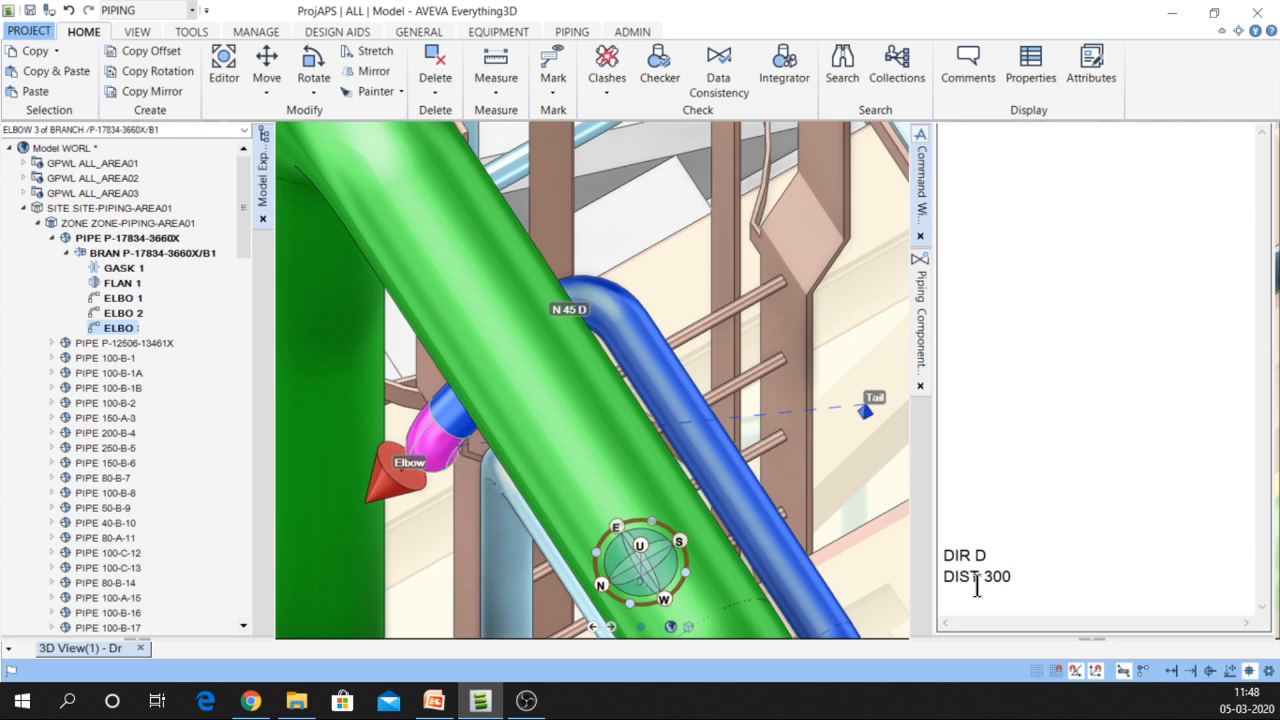
# Begin entering the NEW ELBO CHOO ALL command for the next elbow
pyautogui.press('Return')
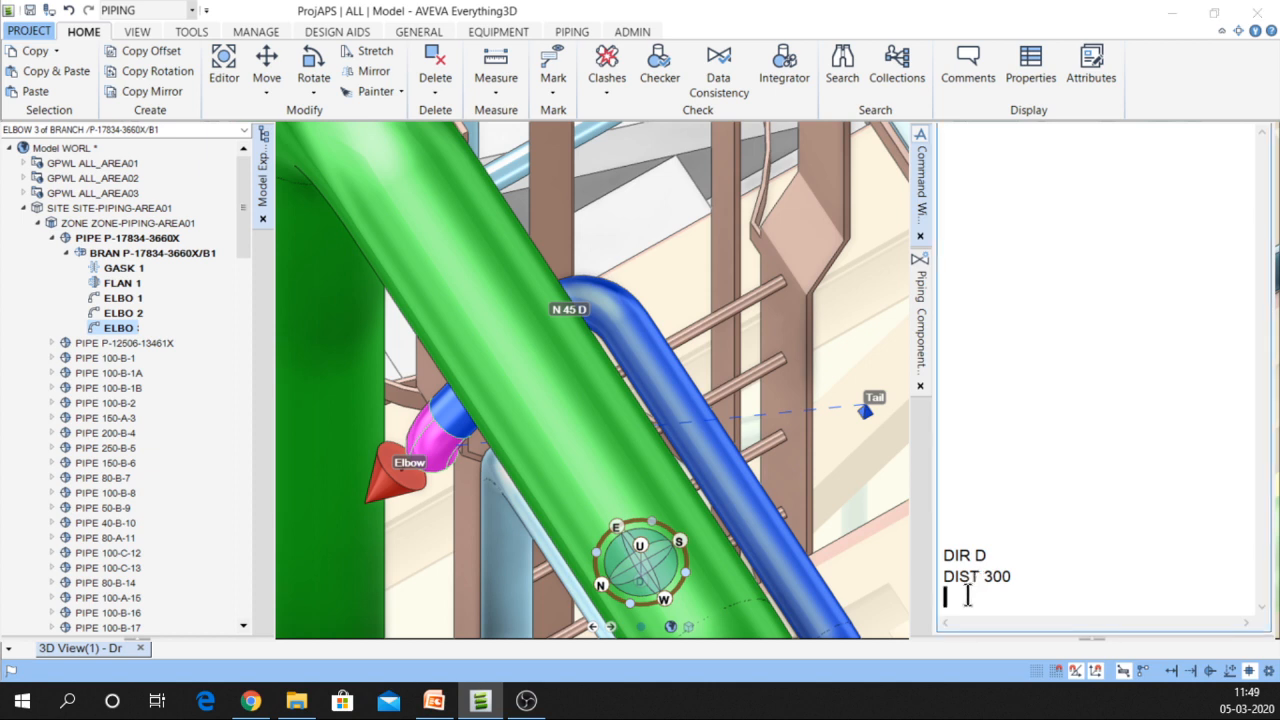
pyautogui.write('NEW ELB')
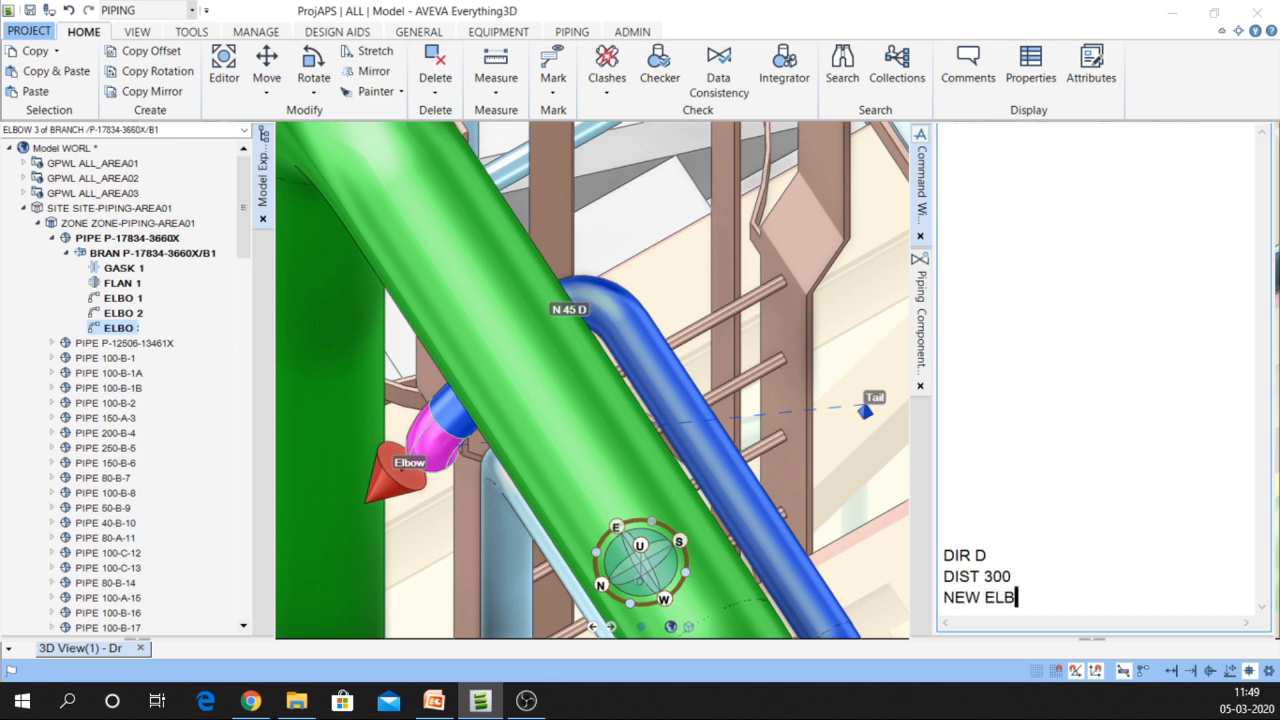
pyautogui.write('OO')
pyautogui.press('BackSpace')
pyautogui.write('CHOO AL')
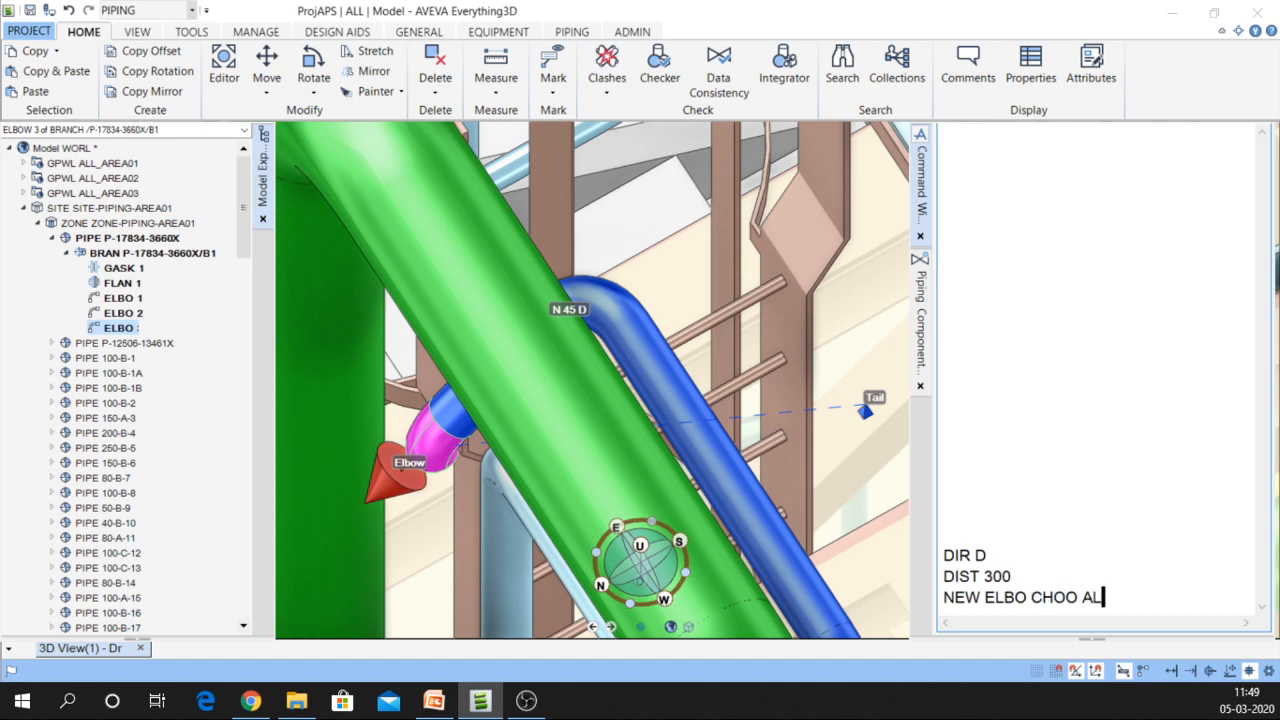
pyautogui.write('L')
# Insert an EA 90-degree long-radius elbow as ELBOW 4 and connect it with CONN
pyautogui.press('Return')
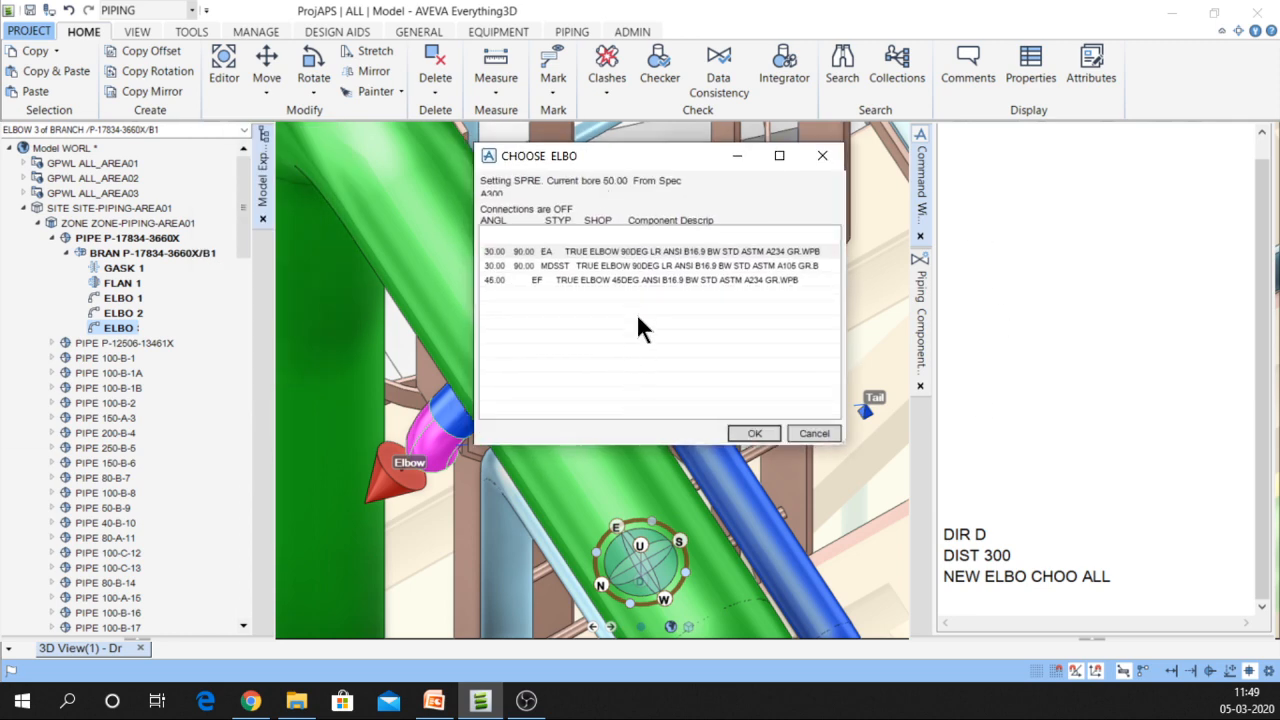
pyautogui.click(591, 250)
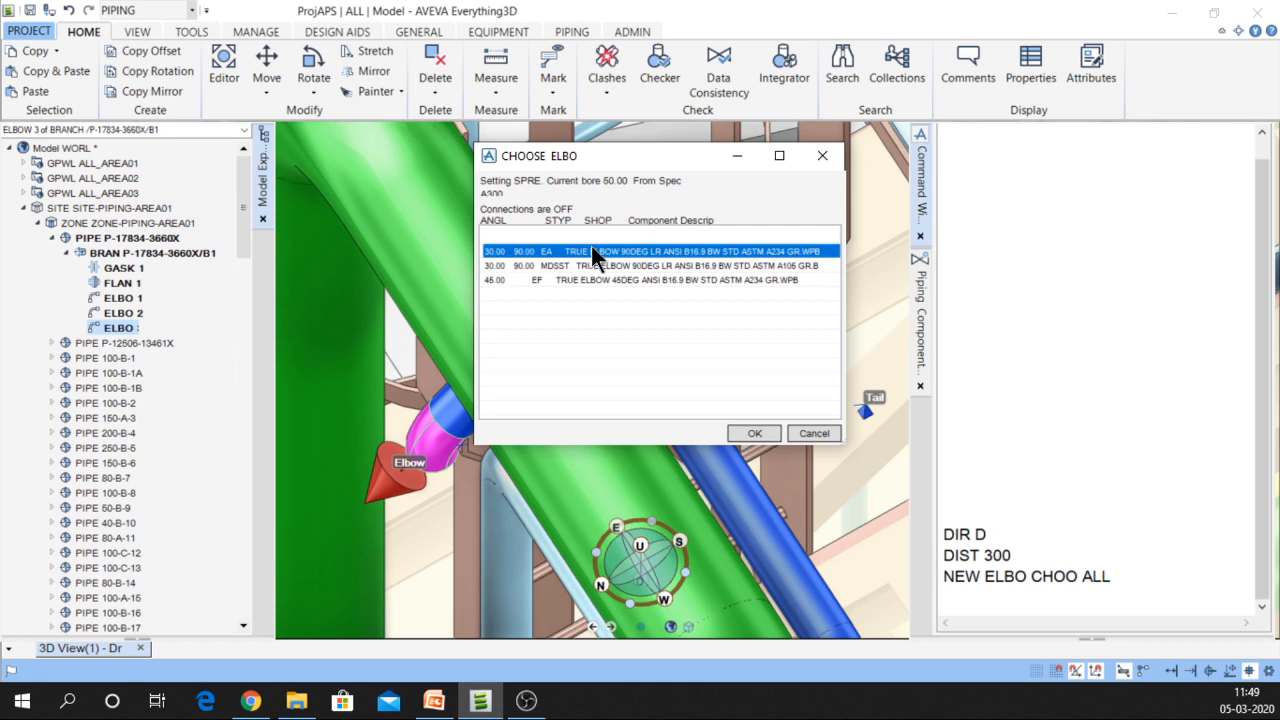
pyautogui.click(753, 436)
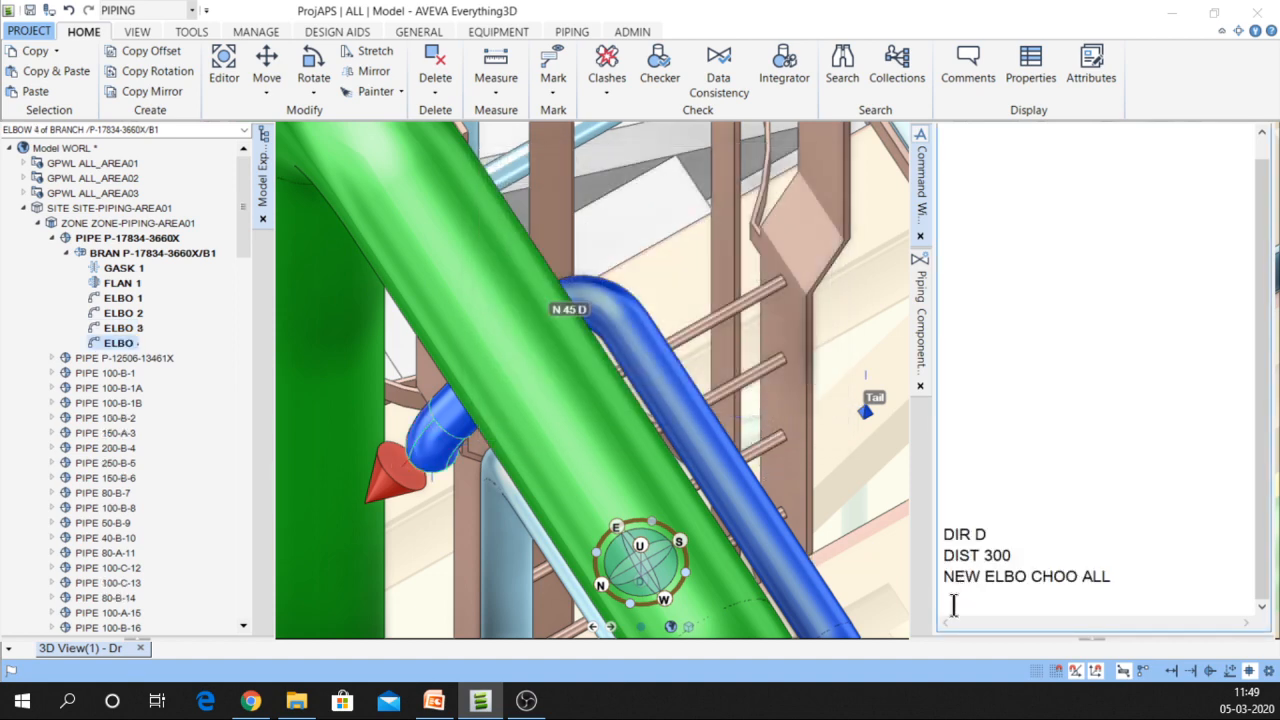
pyautogui.write('CONN')
pyautogui.press('Return')
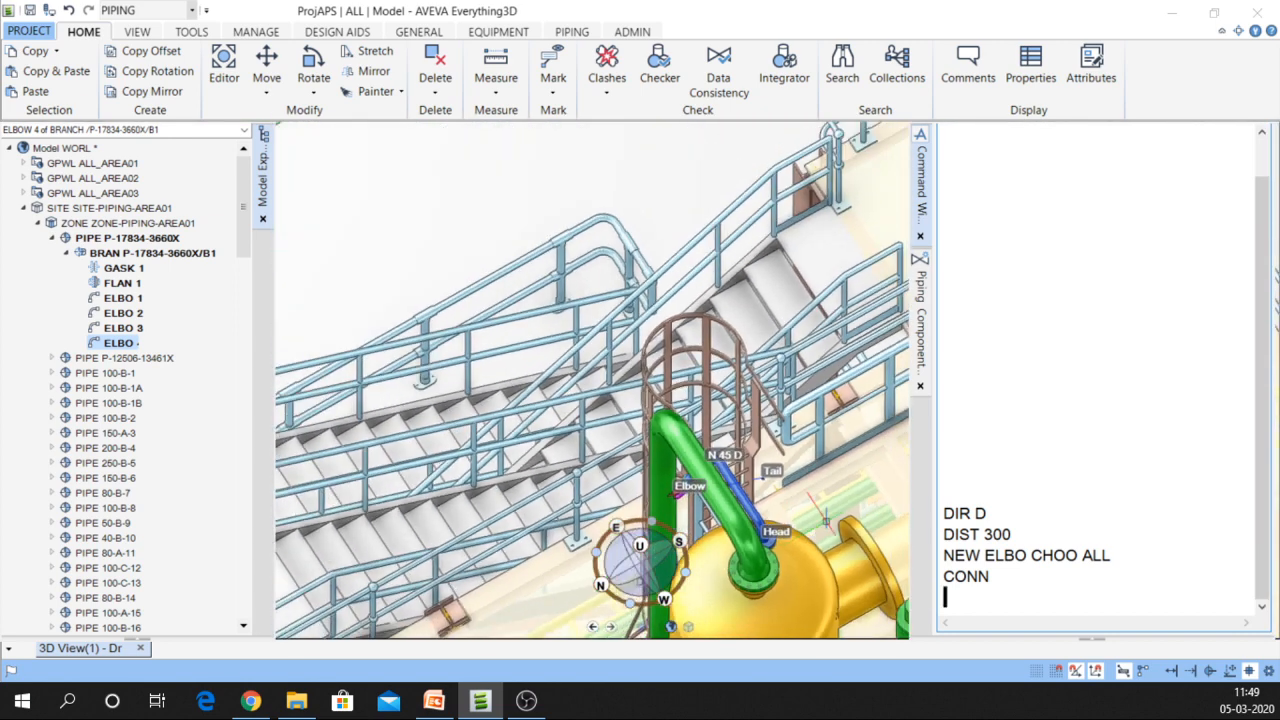
# Enter BOP 100 ONTO ID@ to position ELBOW 4 bottom-of-pipe 100 onto a picked element
pyautogui.moveTo(711, 474); pyautogui.dragTo(729, 439, button='middle')
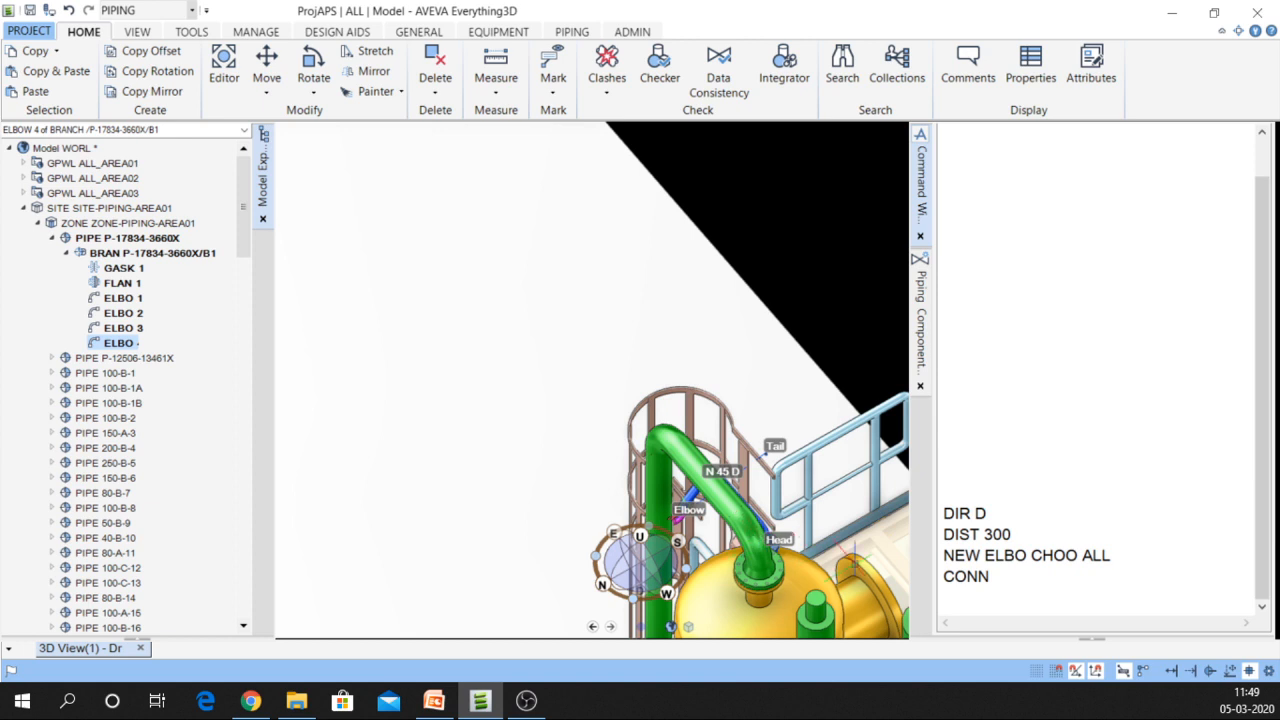
pyautogui.click(988, 596)
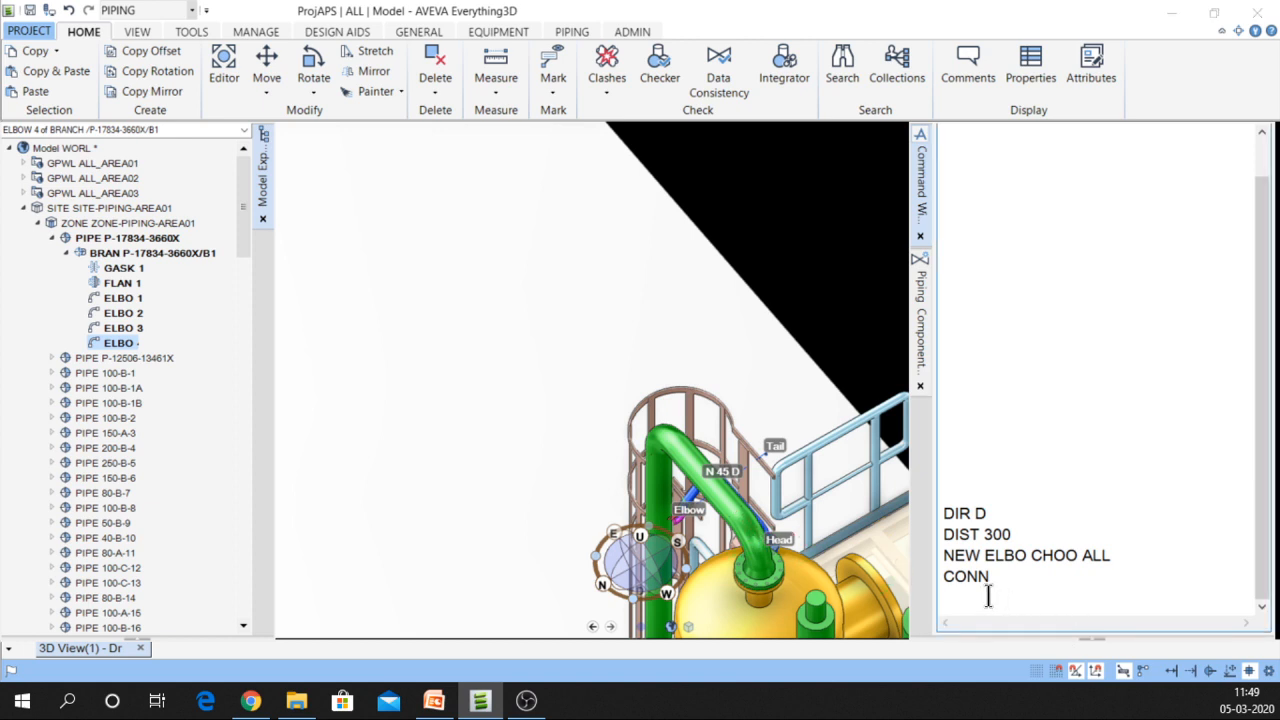
pyautogui.write('BOP 100 O')
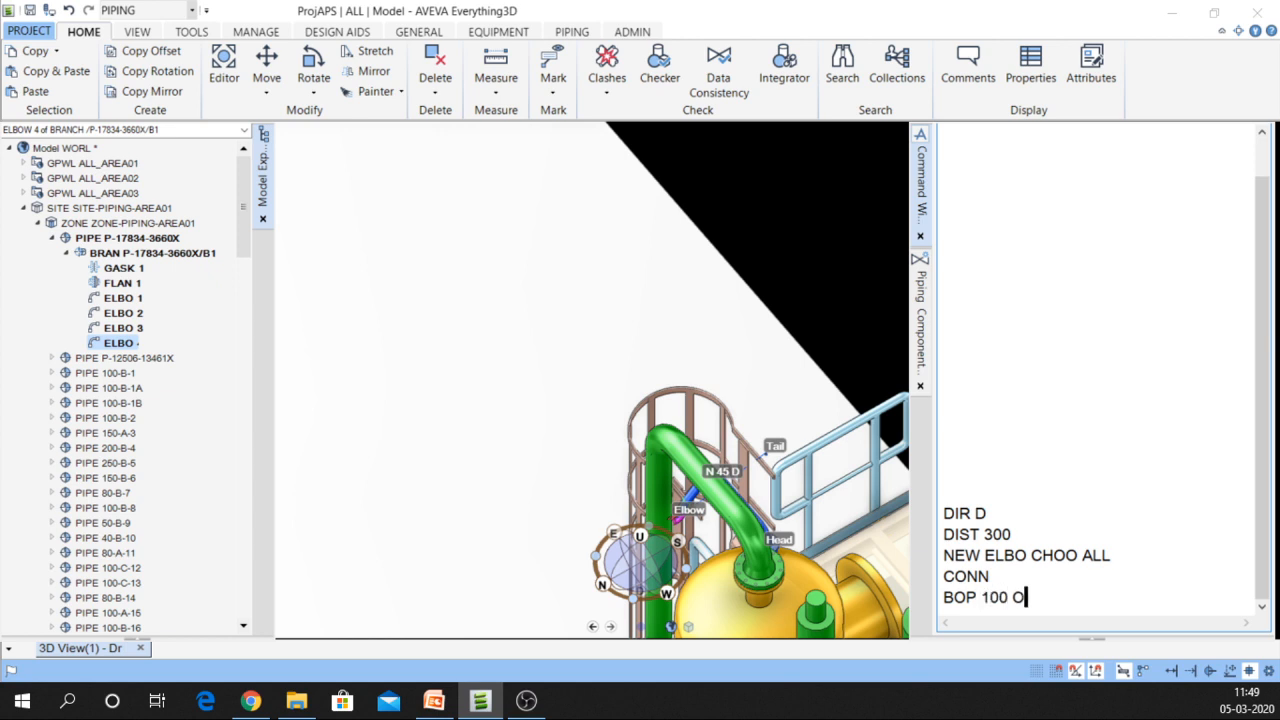
pyautogui.write('NTO ID@')
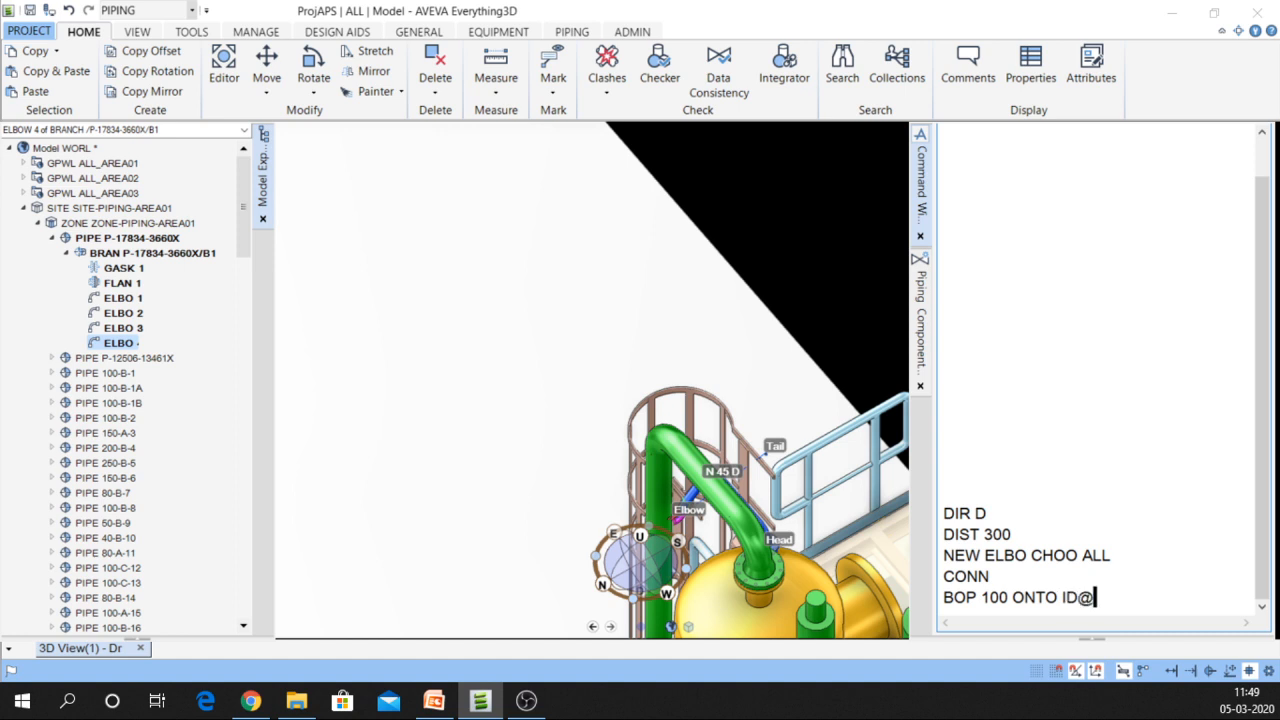
pyautogui.press('Return')
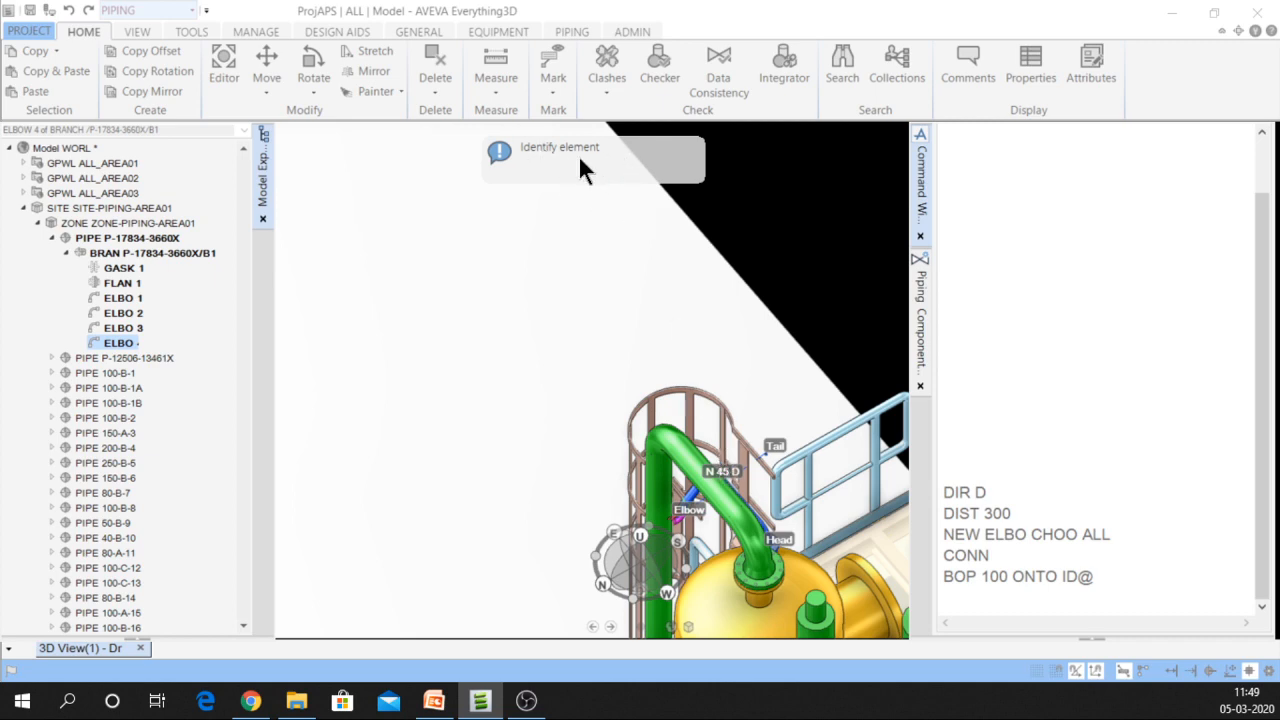
# Zoom and orbit to the vessel head pipework and select the N 45 D elbow, ELBO 2
pyautogui.scroll(-10, 745, 470)
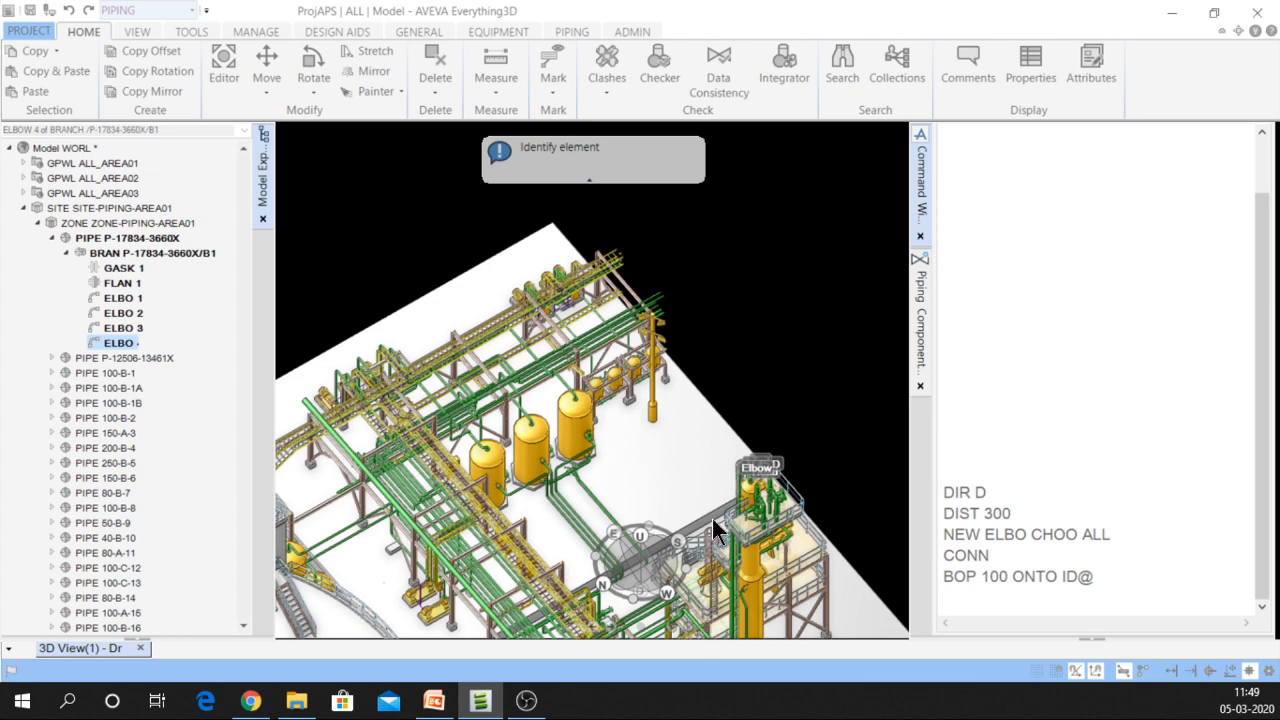
pyautogui.scroll(10, 684, 592)
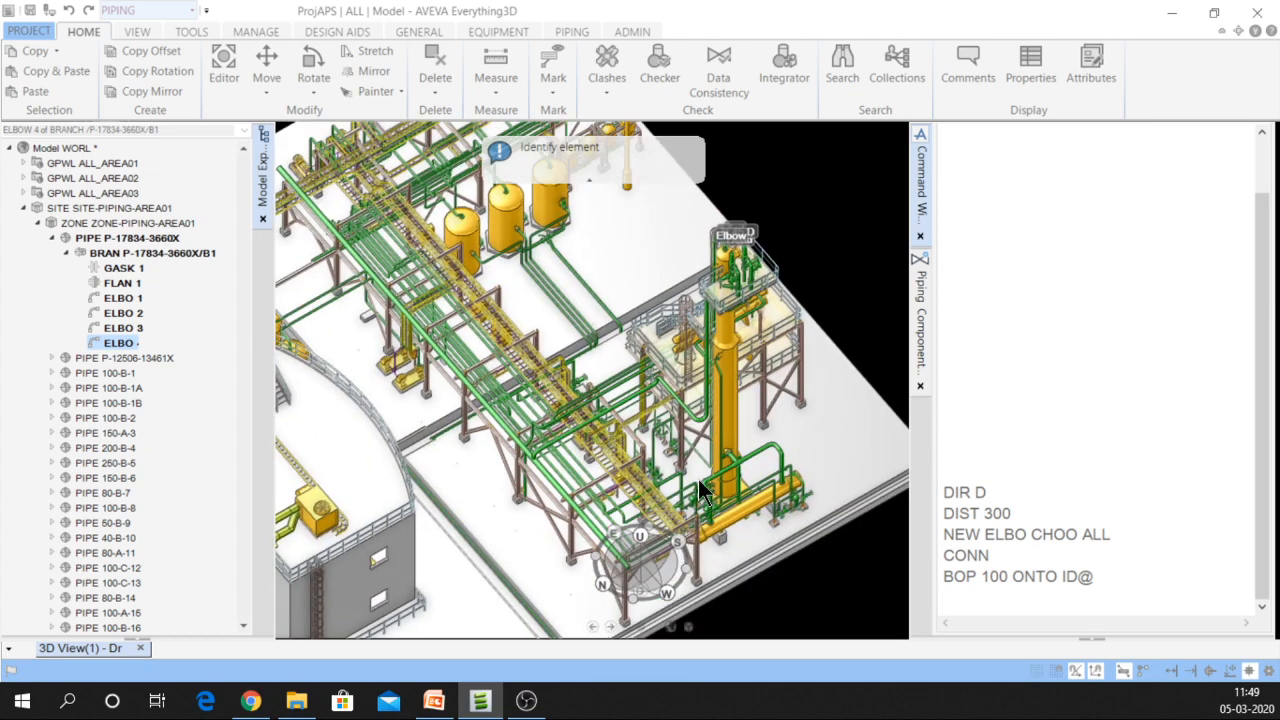
pyautogui.scroll(2, 516, 398)
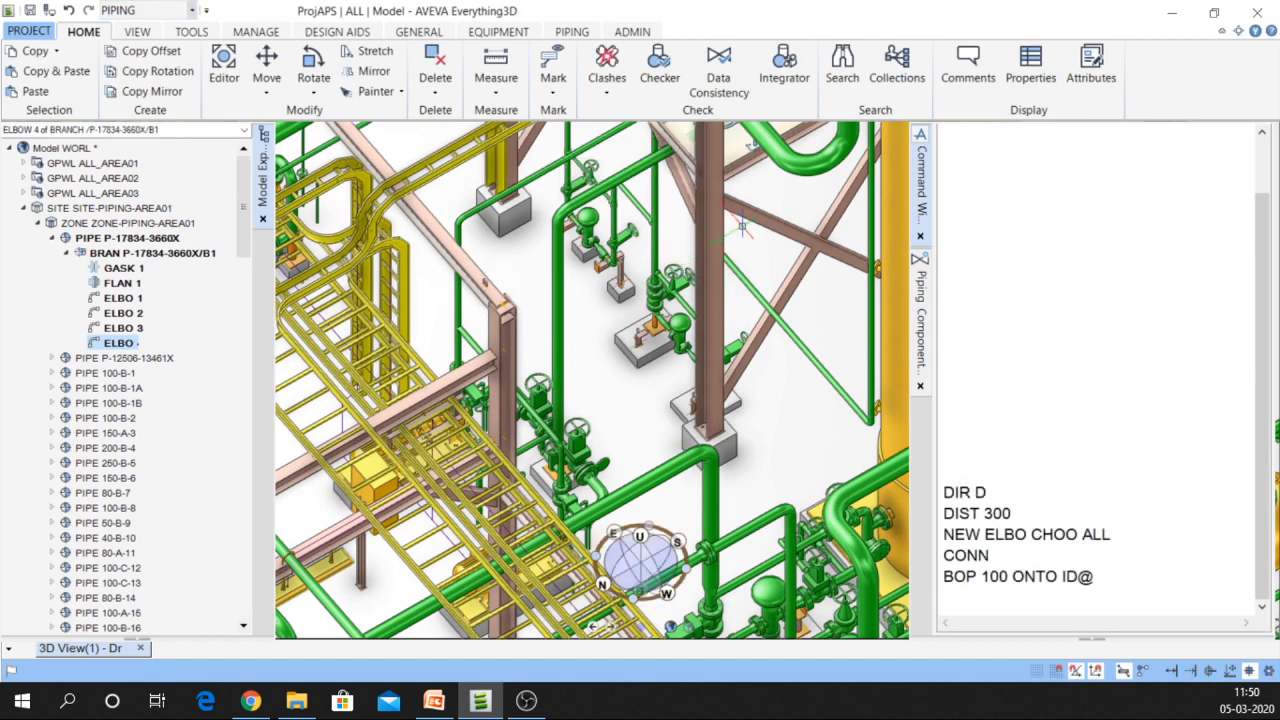
pyautogui.scroll(2, 780, 205)
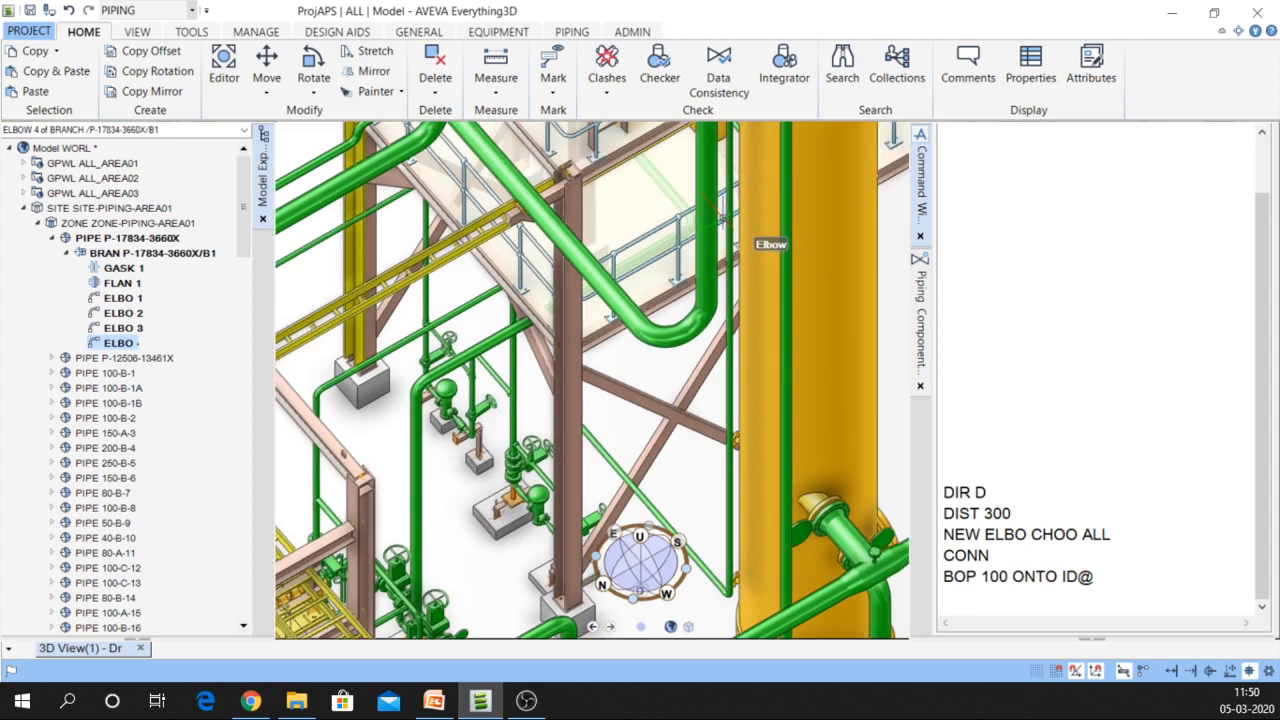
pyautogui.moveTo(721, 216); pyautogui.dragTo(637, 369, button='middle')
pyautogui.moveTo(569, 302)
pyautogui.mouseDown(button='middle')
pyautogui.moveTo(657, 316)
pyautogui.moveTo(690, 272)
pyautogui.mouseUp(button='middle')
pyautogui.moveTo(767, 360); pyautogui.dragTo(829, 347, button='middle')
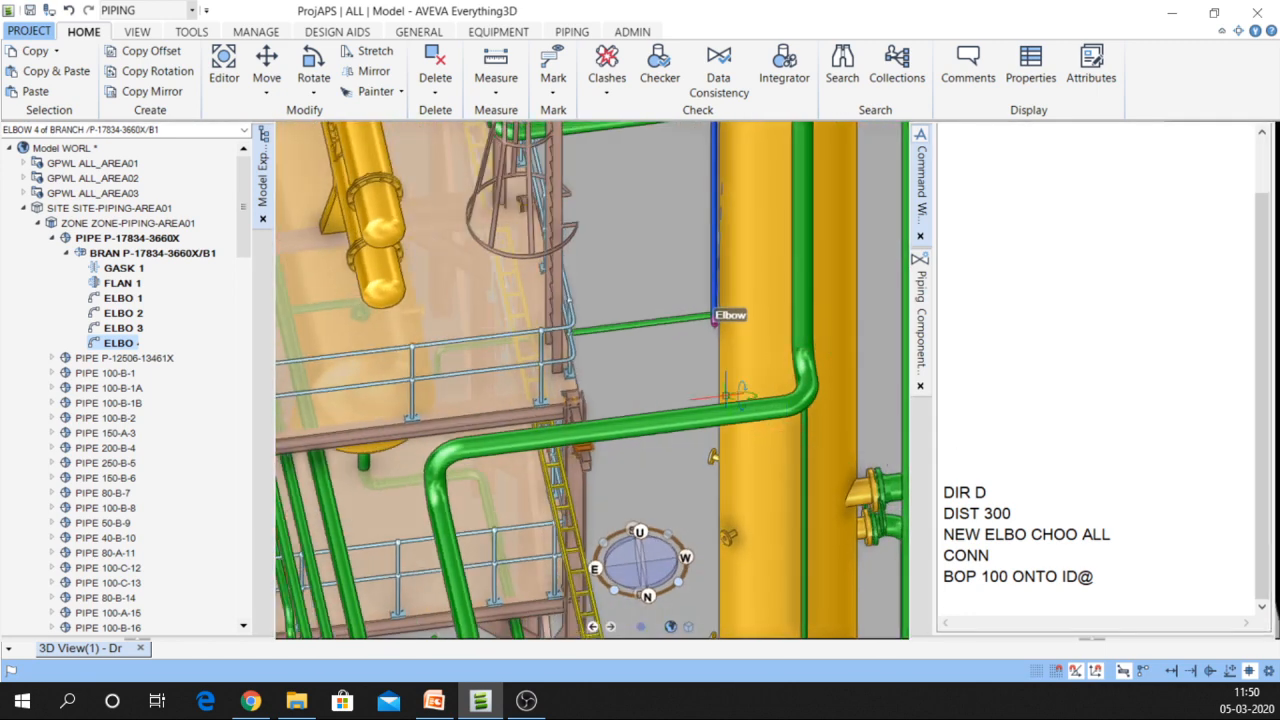
pyautogui.moveTo(729, 394); pyautogui.dragTo(738, 550, button='middle')
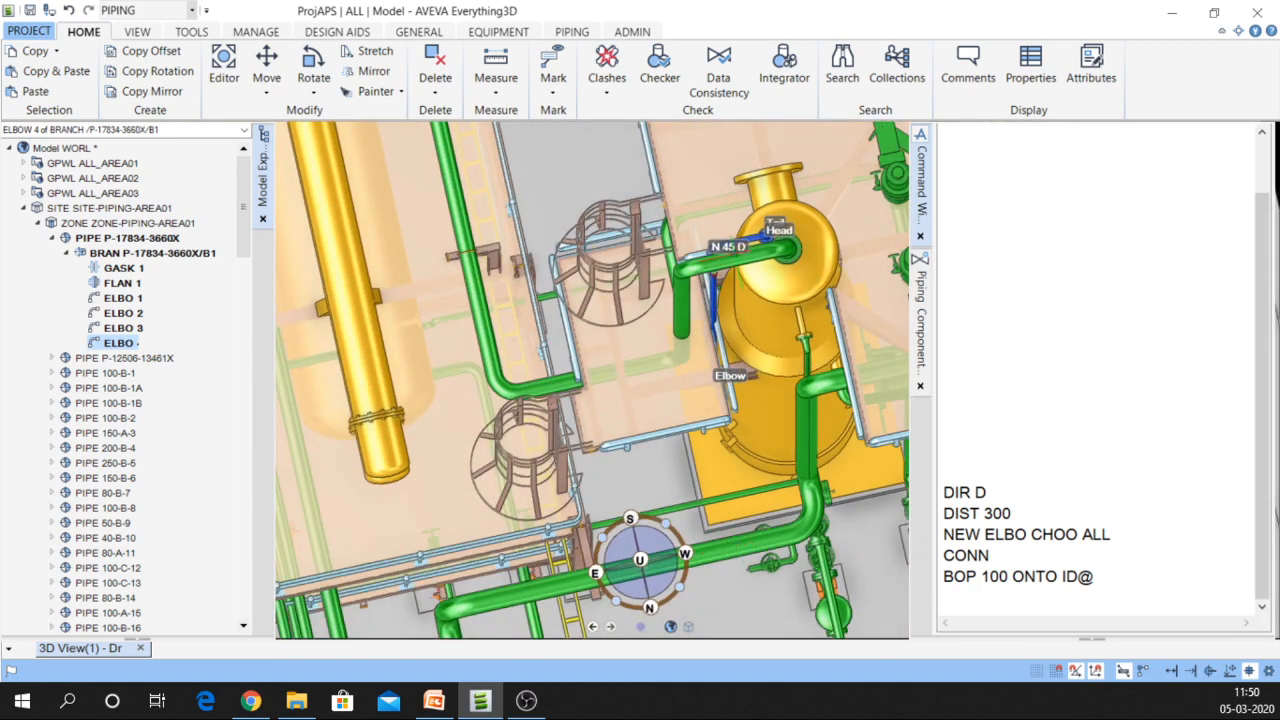
pyautogui.scroll(3, 776, 222)
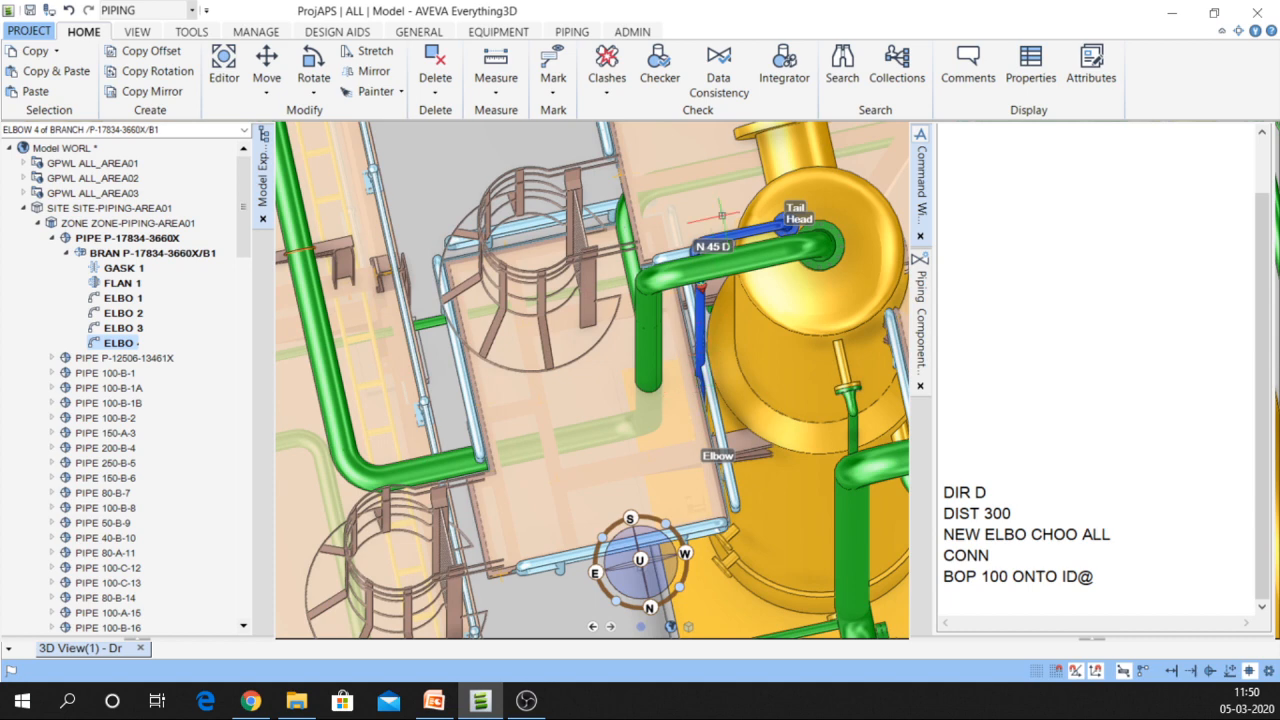
pyautogui.scroll(5, 721, 215)
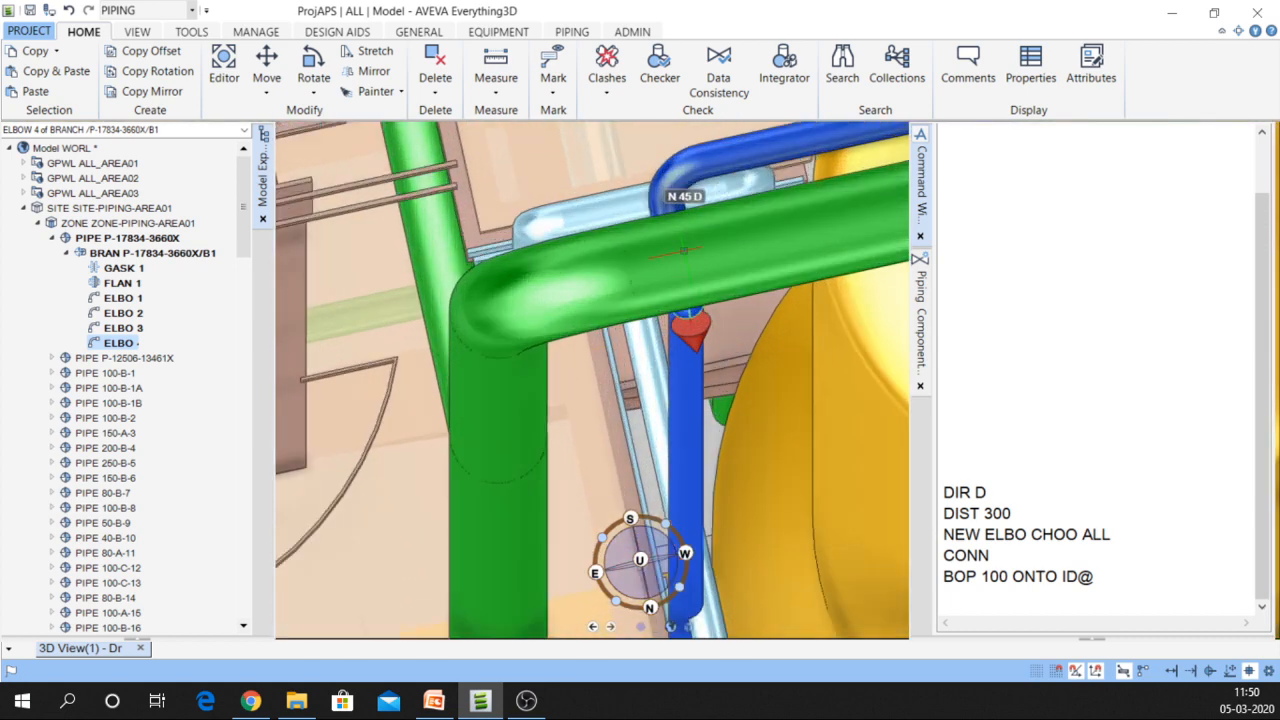
pyautogui.scroll(-5, 683, 250)
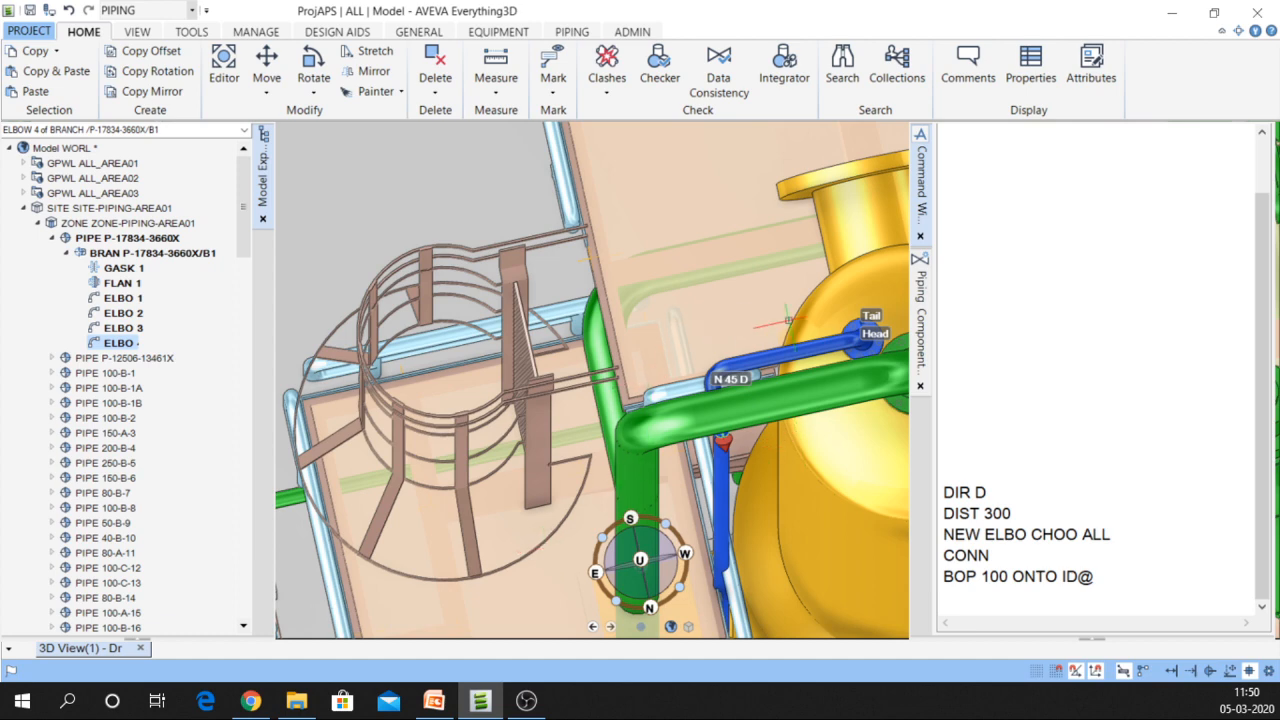
pyautogui.scroll(3, 789, 321)
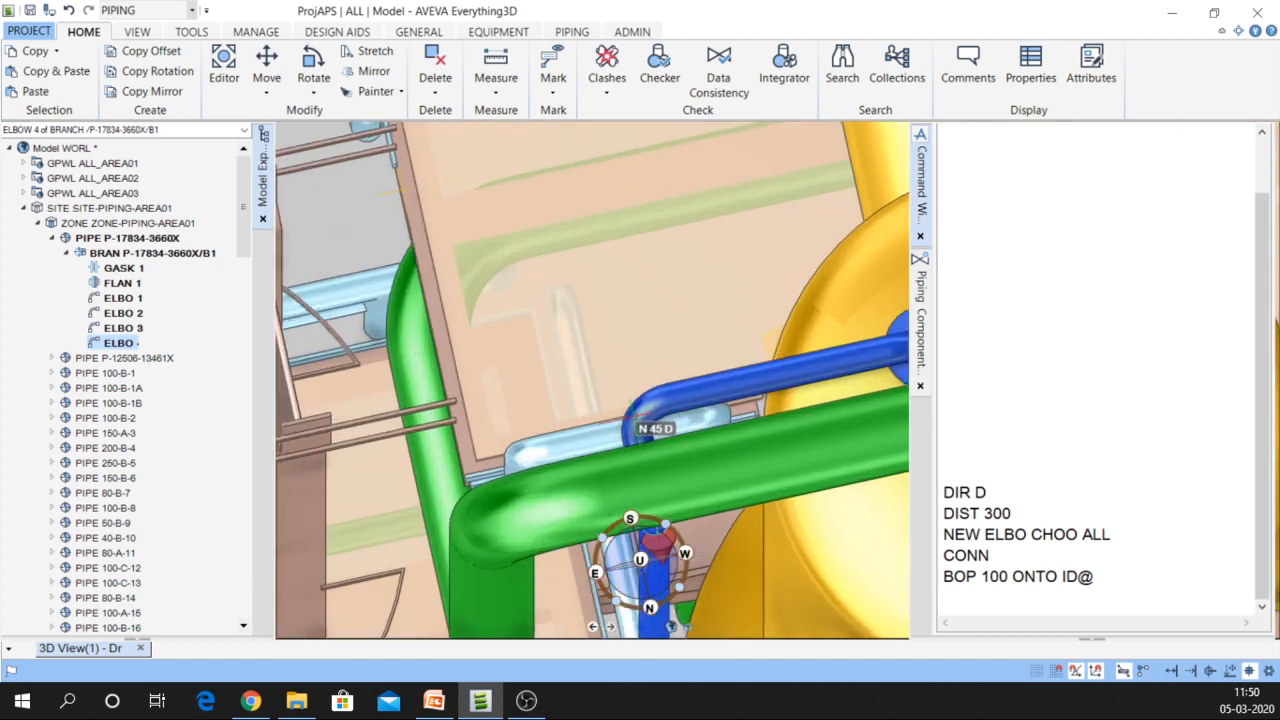
pyautogui.click(642, 418)
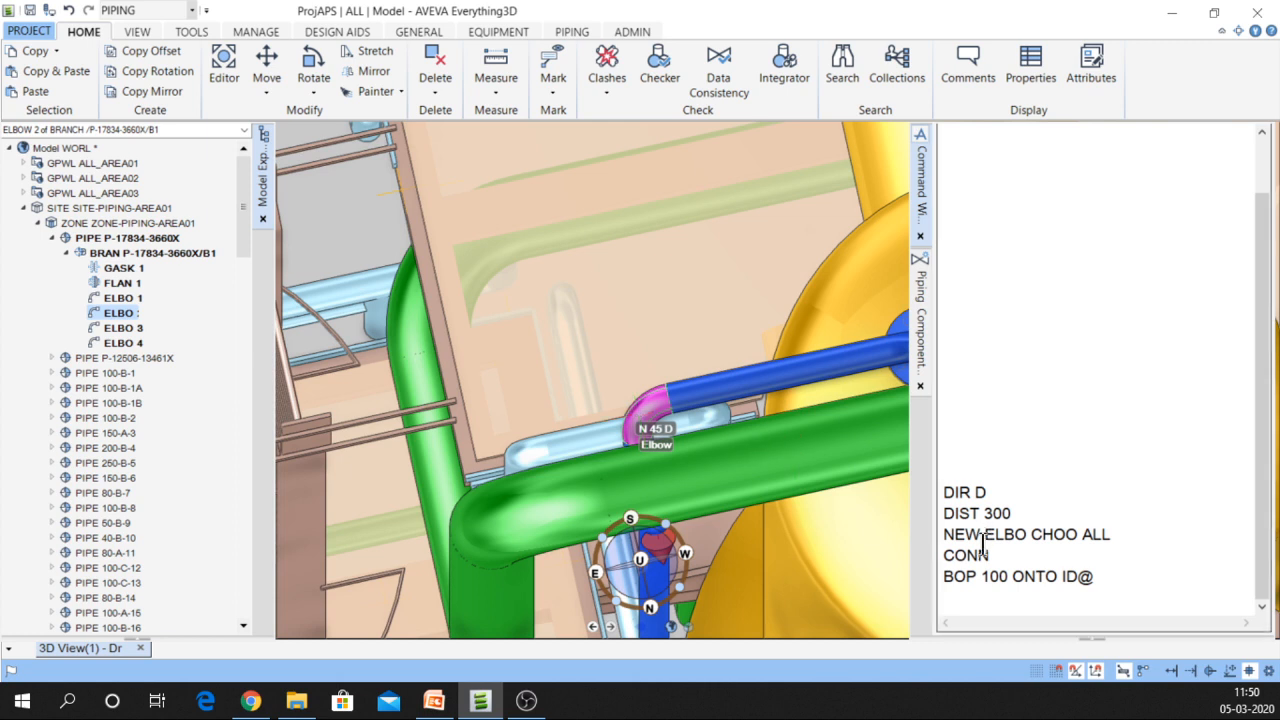
# Shift ELBO 2 150 east with BY E 150
pyautogui.click(968, 590)
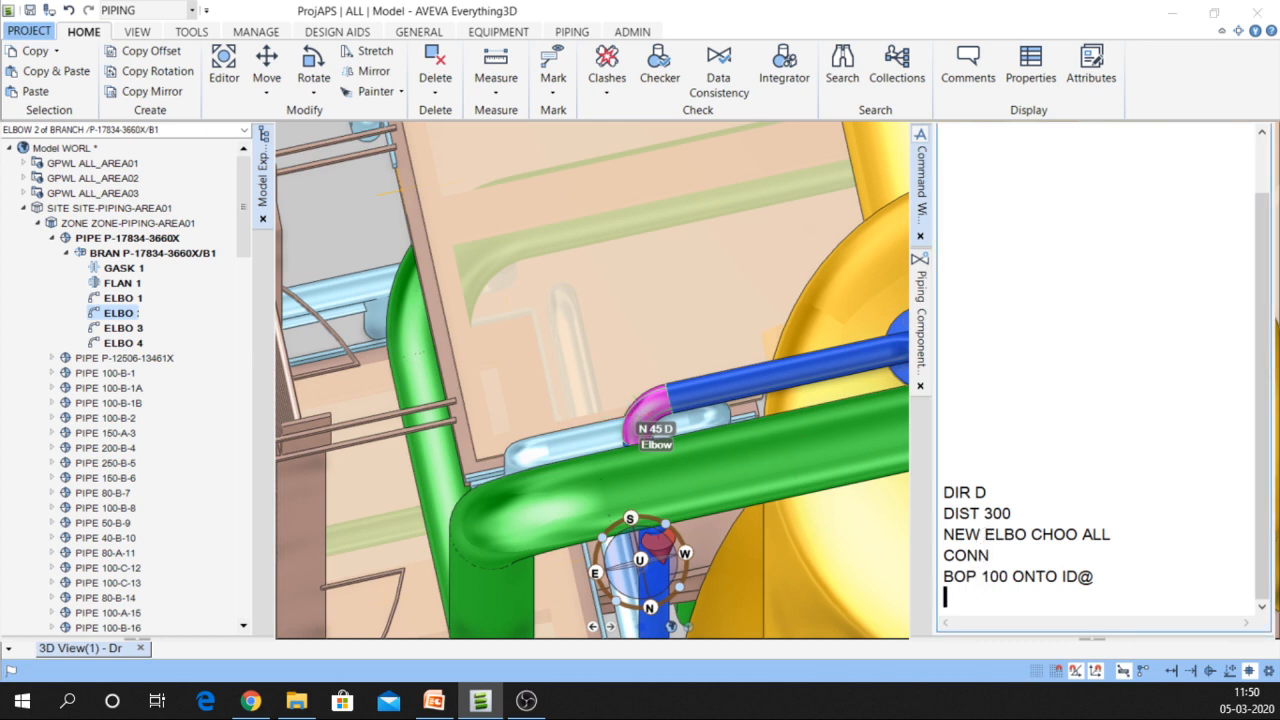
pyautogui.write('BY E 150')
pyautogui.press('Return')
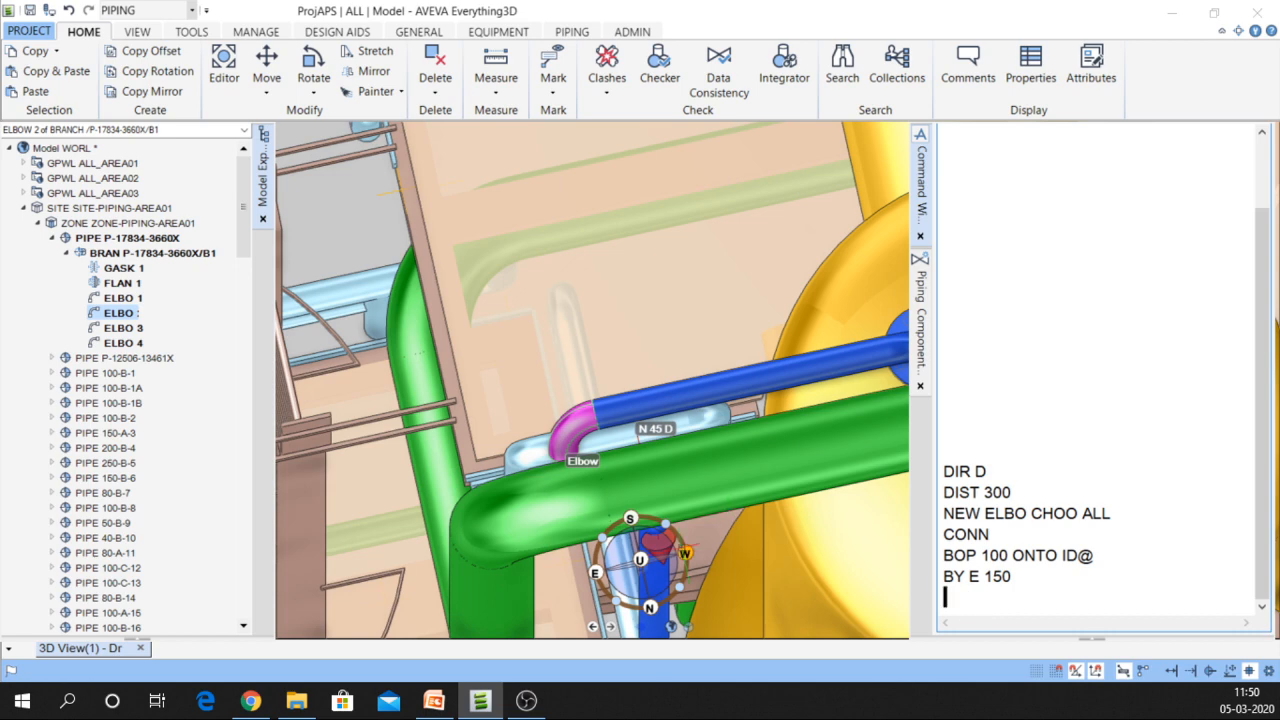
pyautogui.moveTo(654, 349); pyautogui.dragTo(678, 296, button='middle')
pyautogui.scroll(-4, 678, 296)
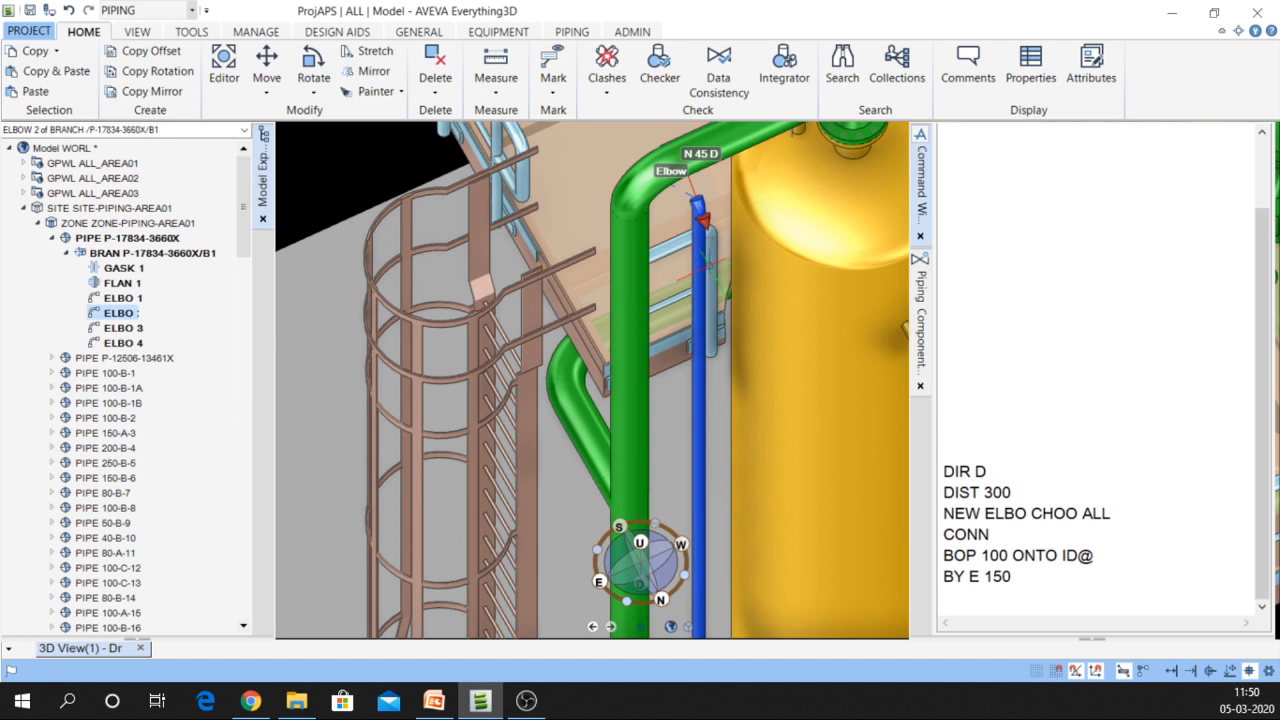
# Run NEX THRO CE twice to line the following elbows up through the current one
pyautogui.click(961, 587)
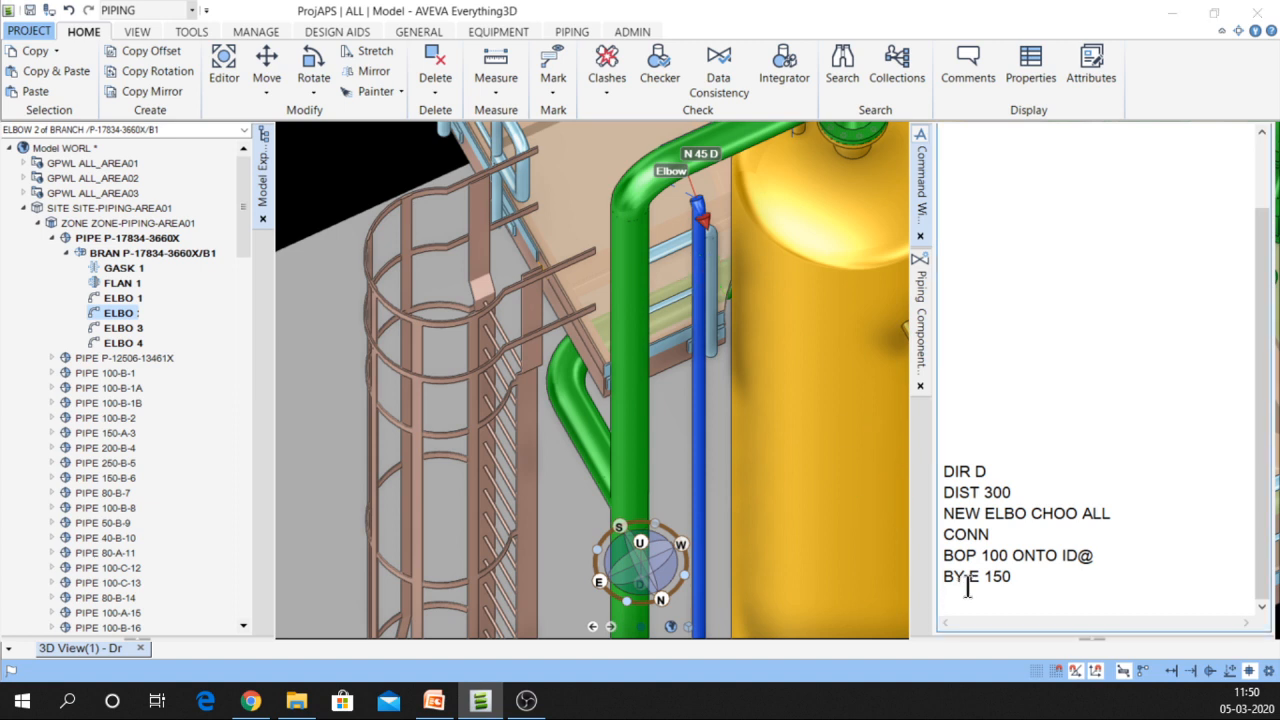
pyautogui.write('NEX THRO CE')
pyautogui.press('Return')
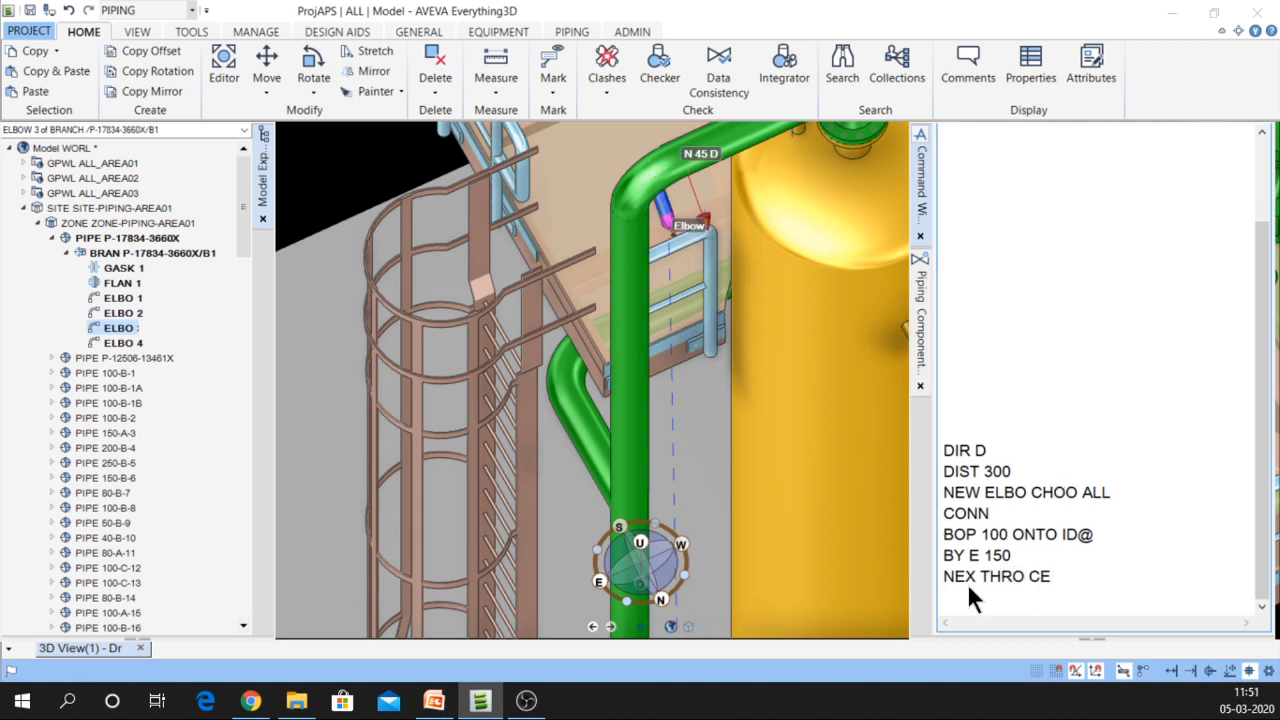
pyautogui.click(1052, 575)
pyautogui.press('Return')
pyautogui.press('Return')
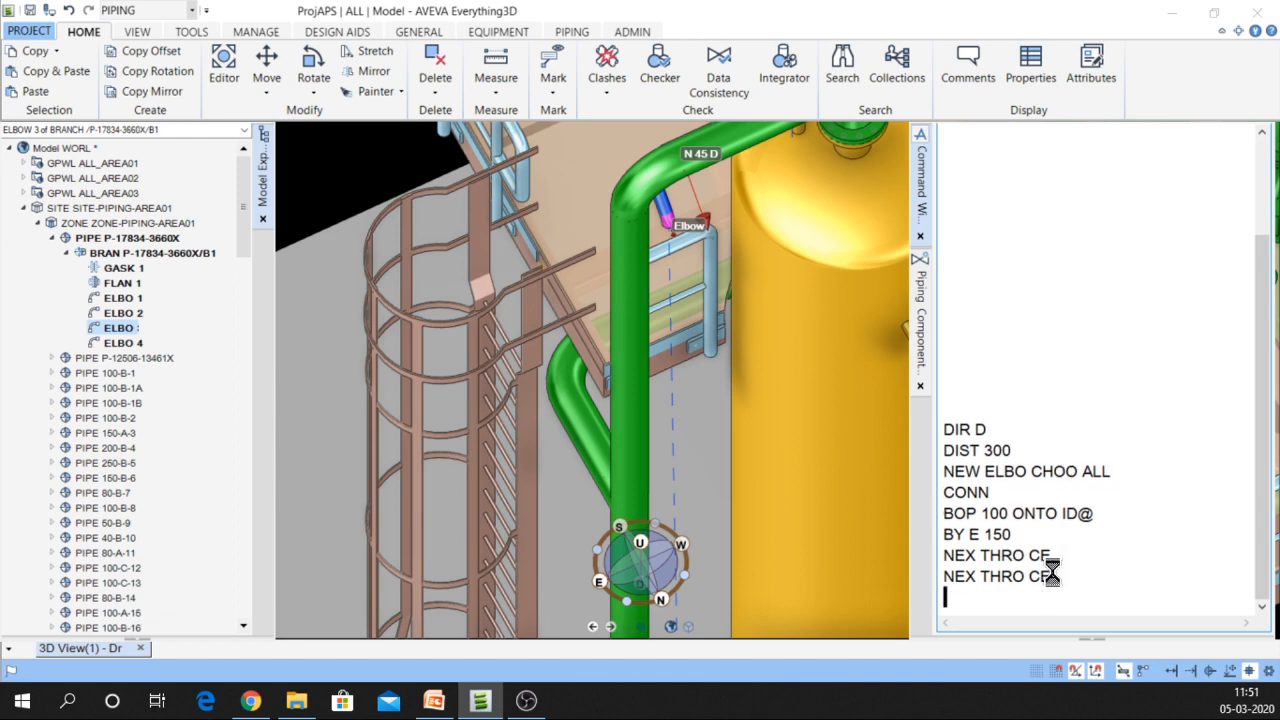
# Inspect the vessel piping from several angles, then recall NEW ELBO CHOO ALL from the command history
pyautogui.scroll(-4, 550, 176)
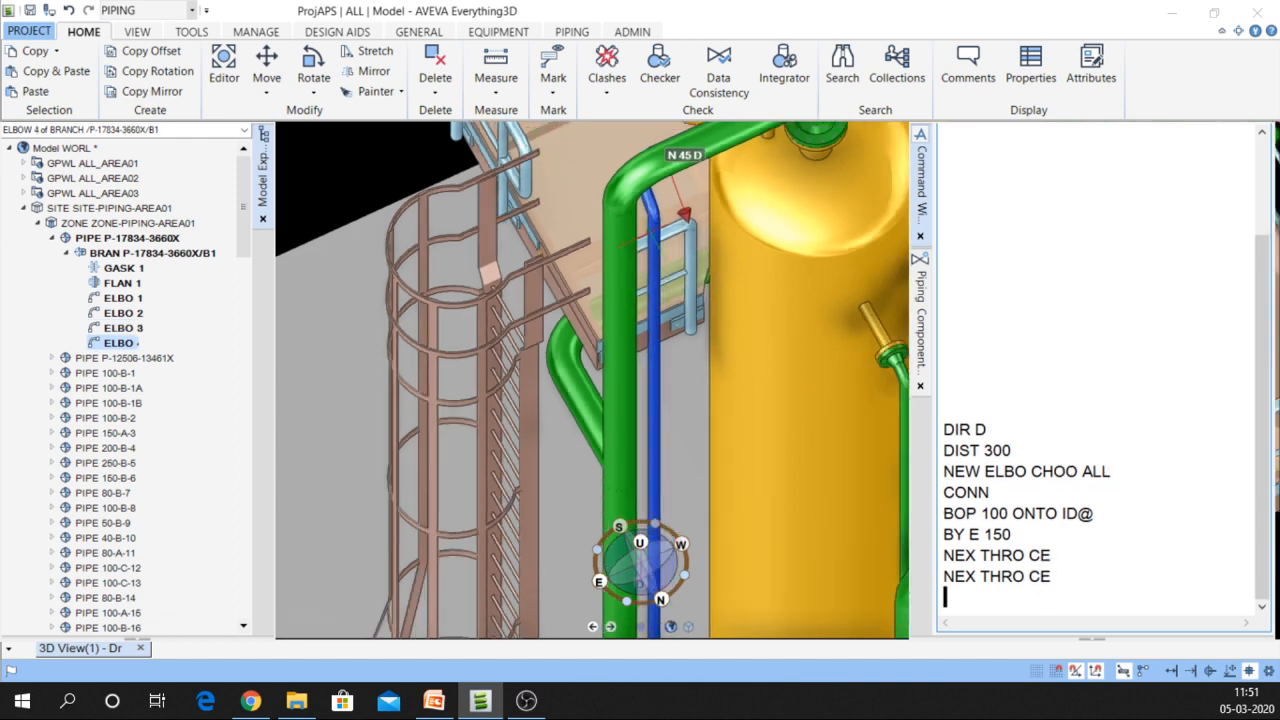
pyautogui.moveTo(755, 526); pyautogui.dragTo(647, 378, button='middle')
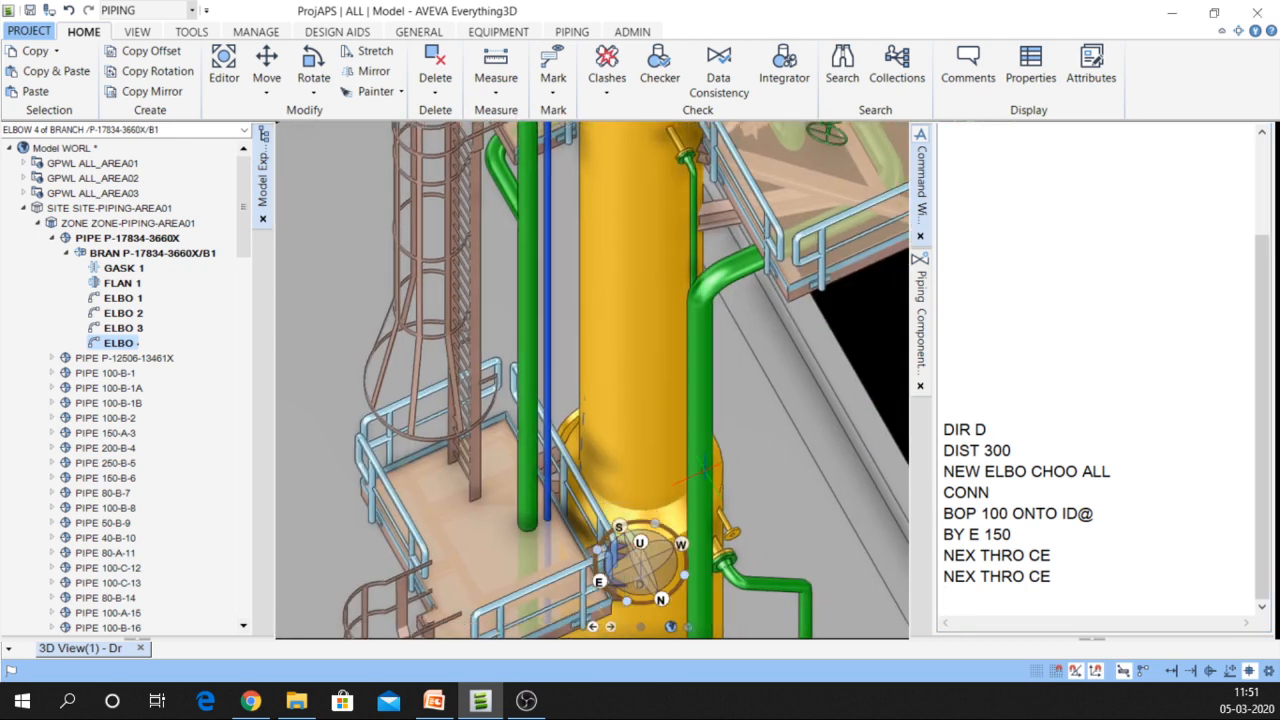
pyautogui.scroll(1, 532, 459)
pyautogui.scroll(4, 532, 459)
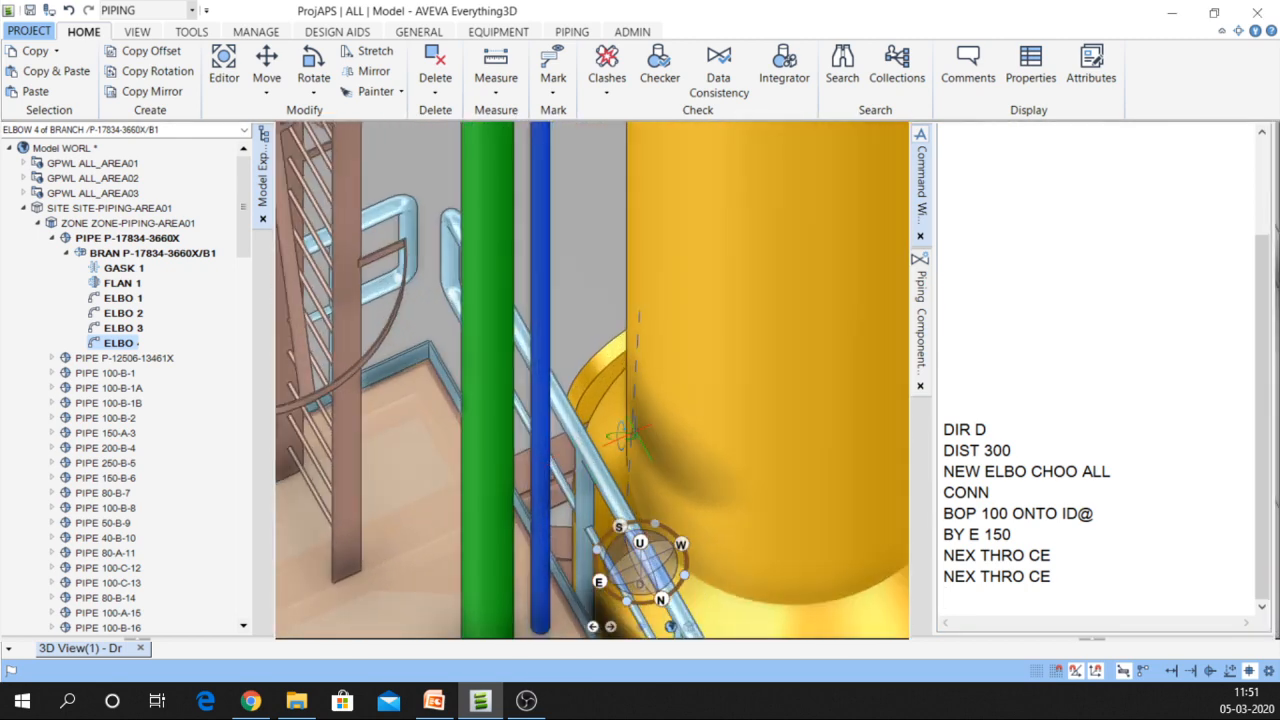
pyautogui.scroll(-5, 508, 462)
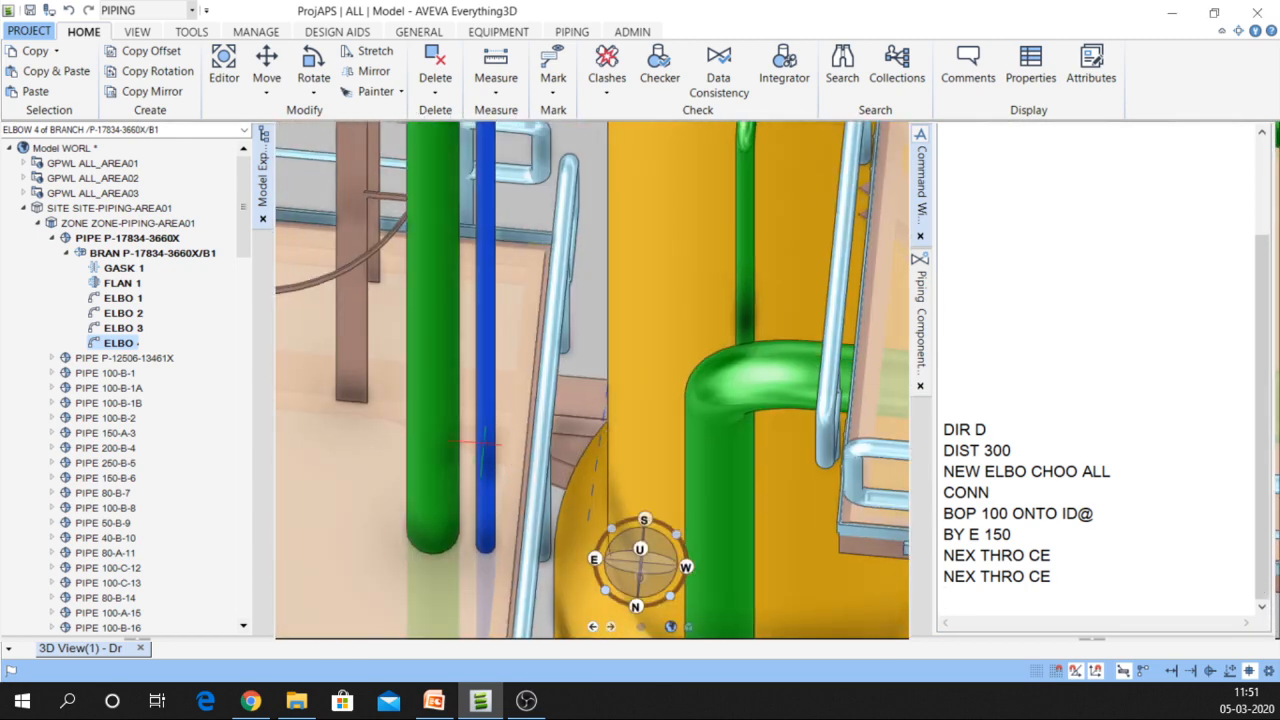
pyautogui.scroll(-3, 506, 390)
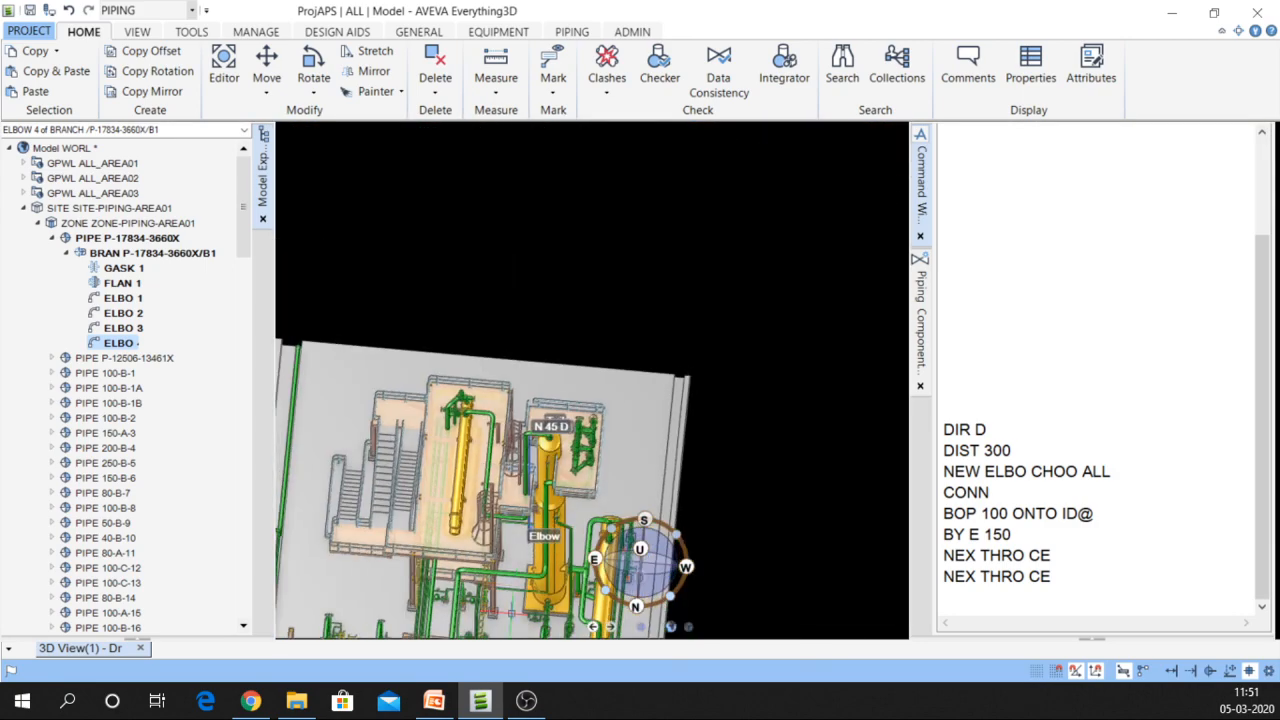
pyautogui.scroll(4, 506, 551)
pyautogui.scroll(2, 506, 551)
pyautogui.moveTo(512, 530); pyautogui.dragTo(412, 510, button='middle')
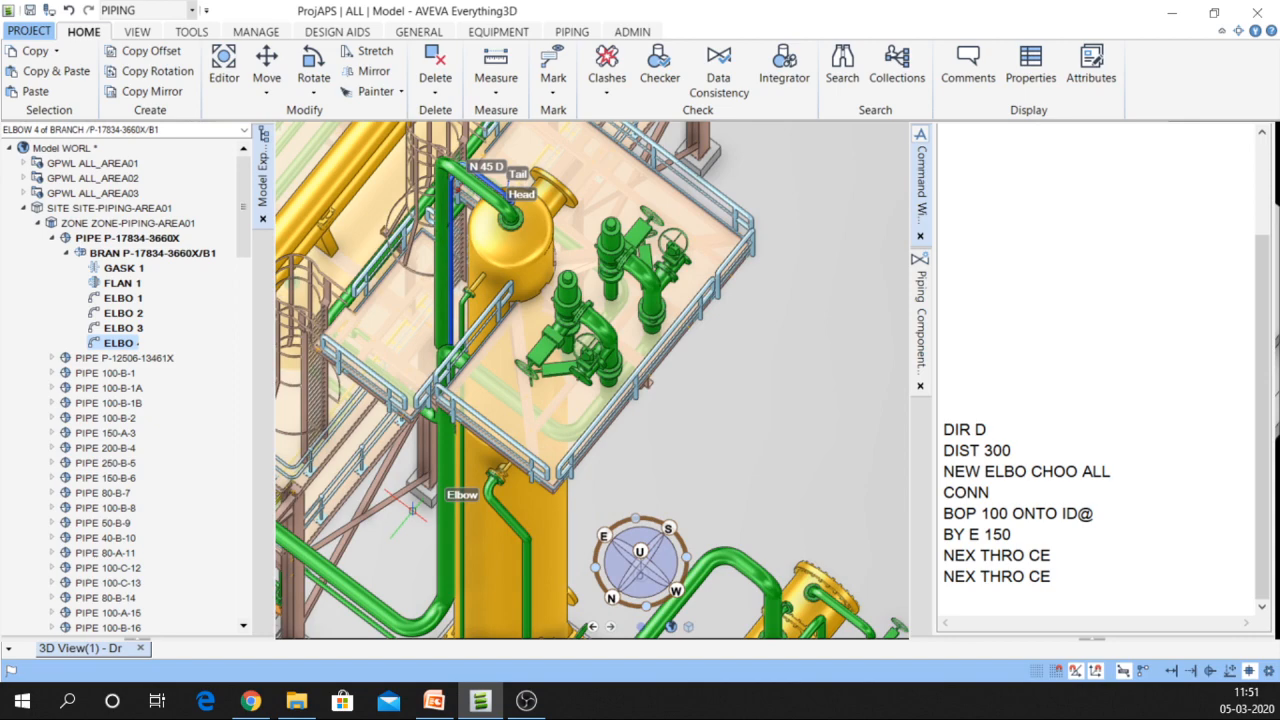
pyautogui.scroll(4, 412, 510)
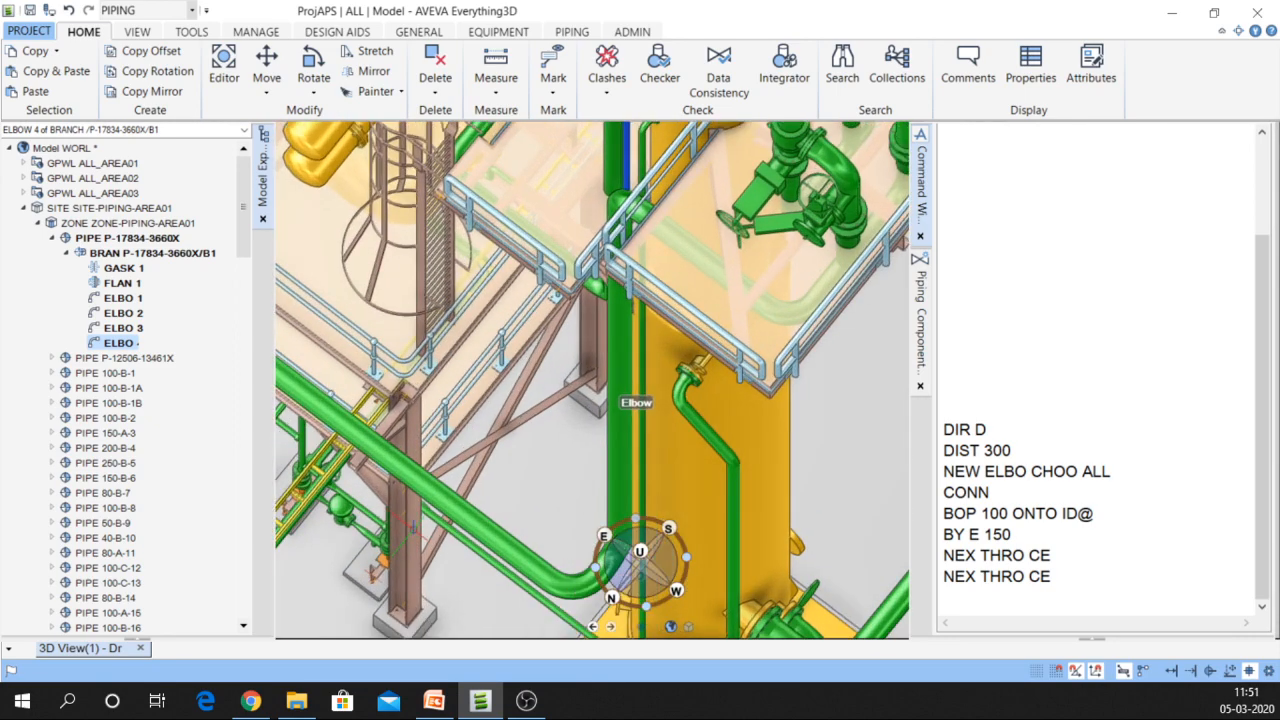
pyautogui.moveTo(411, 524); pyautogui.dragTo(470, 525, button='middle')
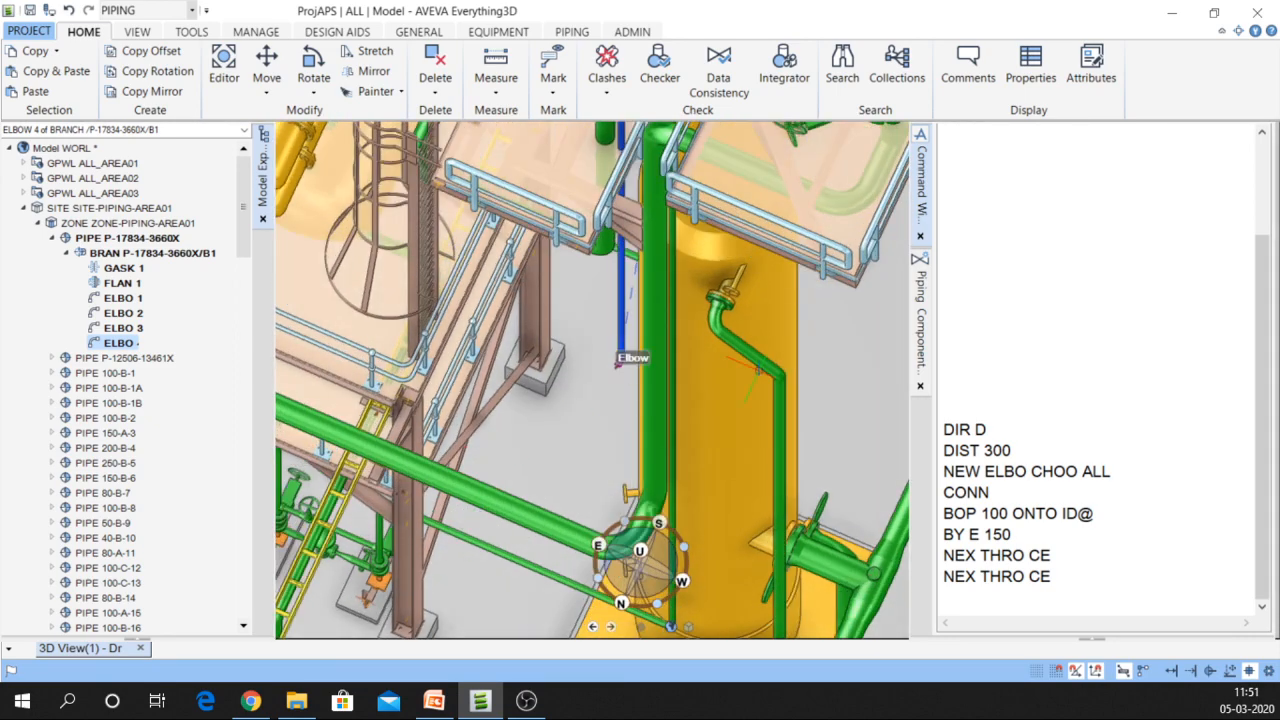
pyautogui.doubleClick(1057, 466)
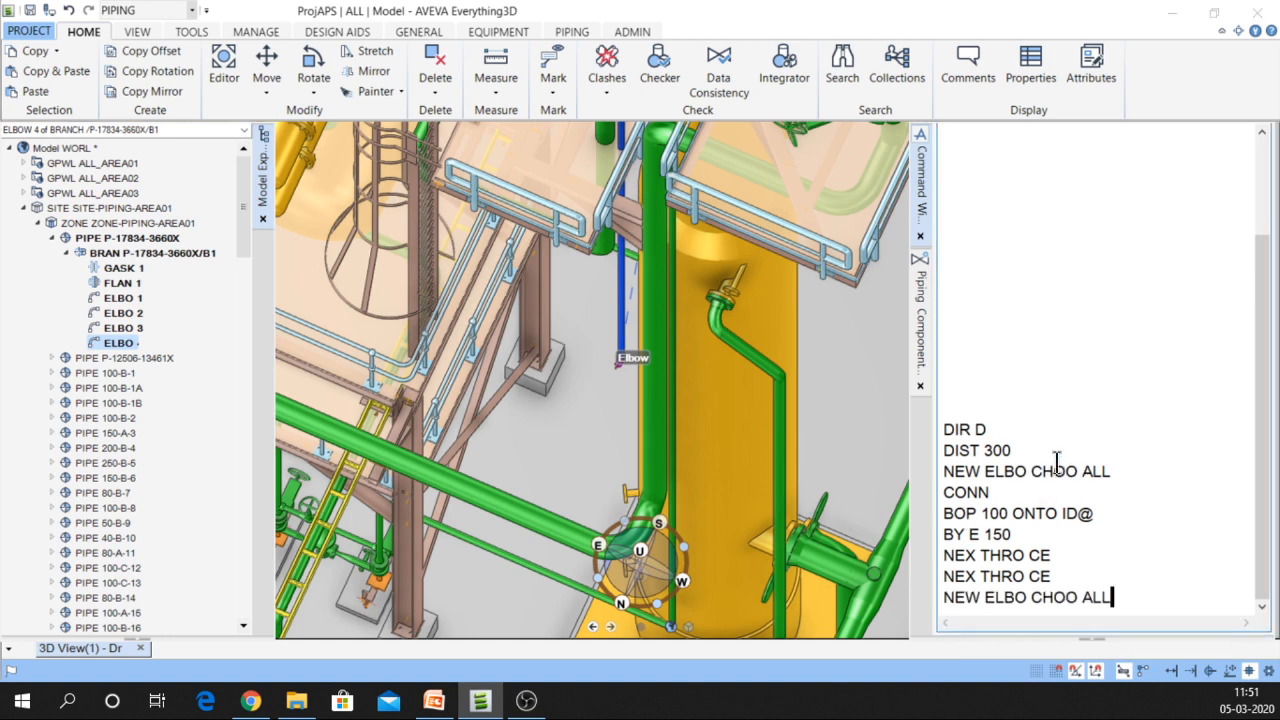
# Add ELBO 5, a 90-degree ASTM A234 elbow, and connect it with CONN
pyautogui.press('Return')
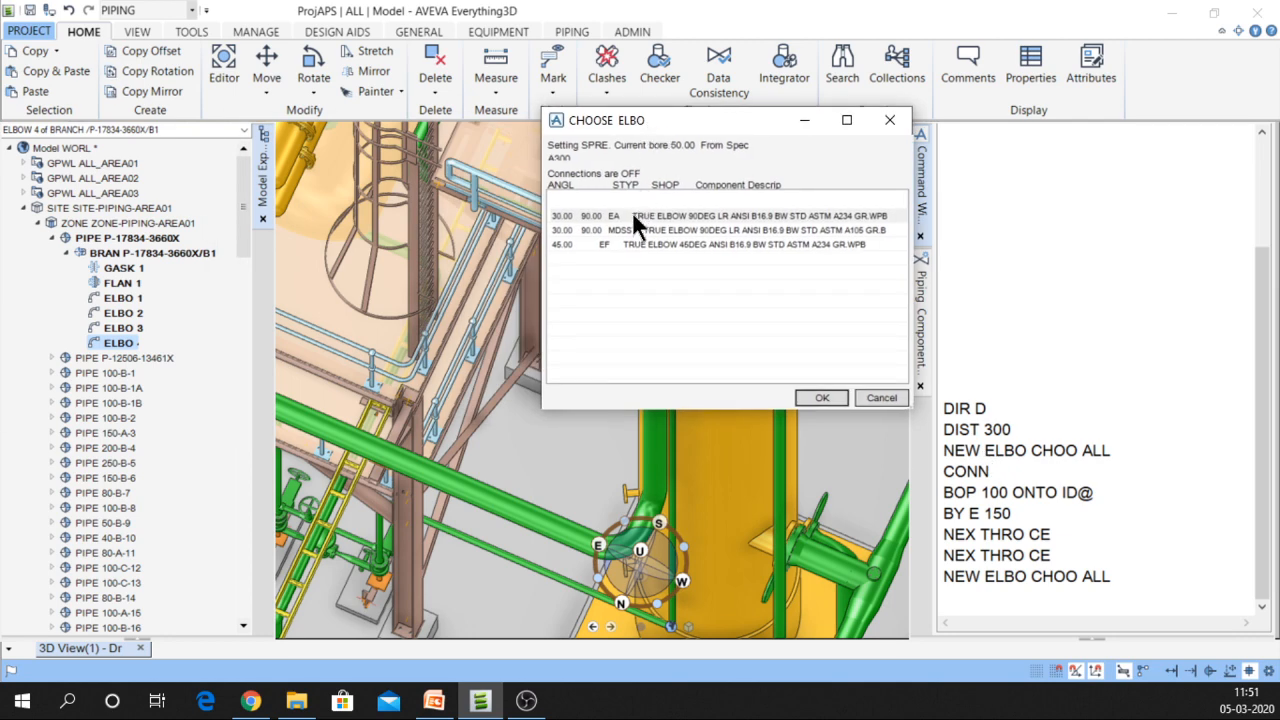
pyautogui.click(634, 216)
pyautogui.click(810, 396)
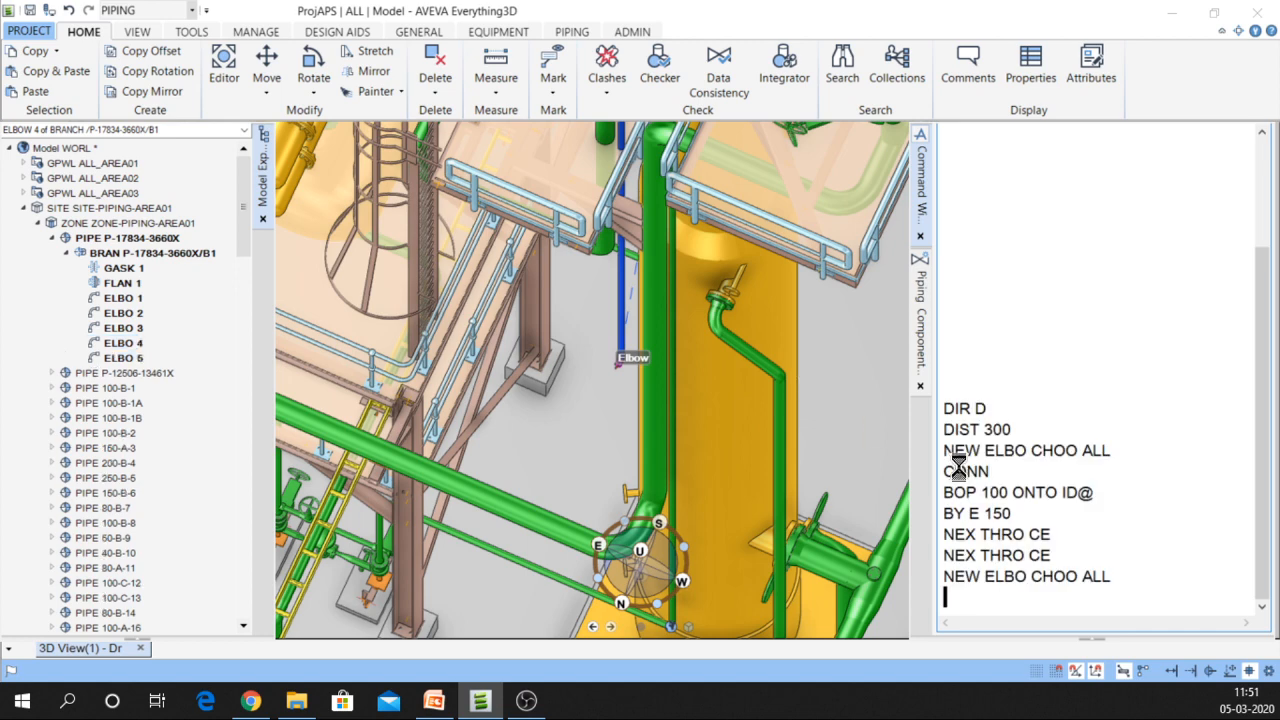
pyautogui.doubleClick(1002, 471)
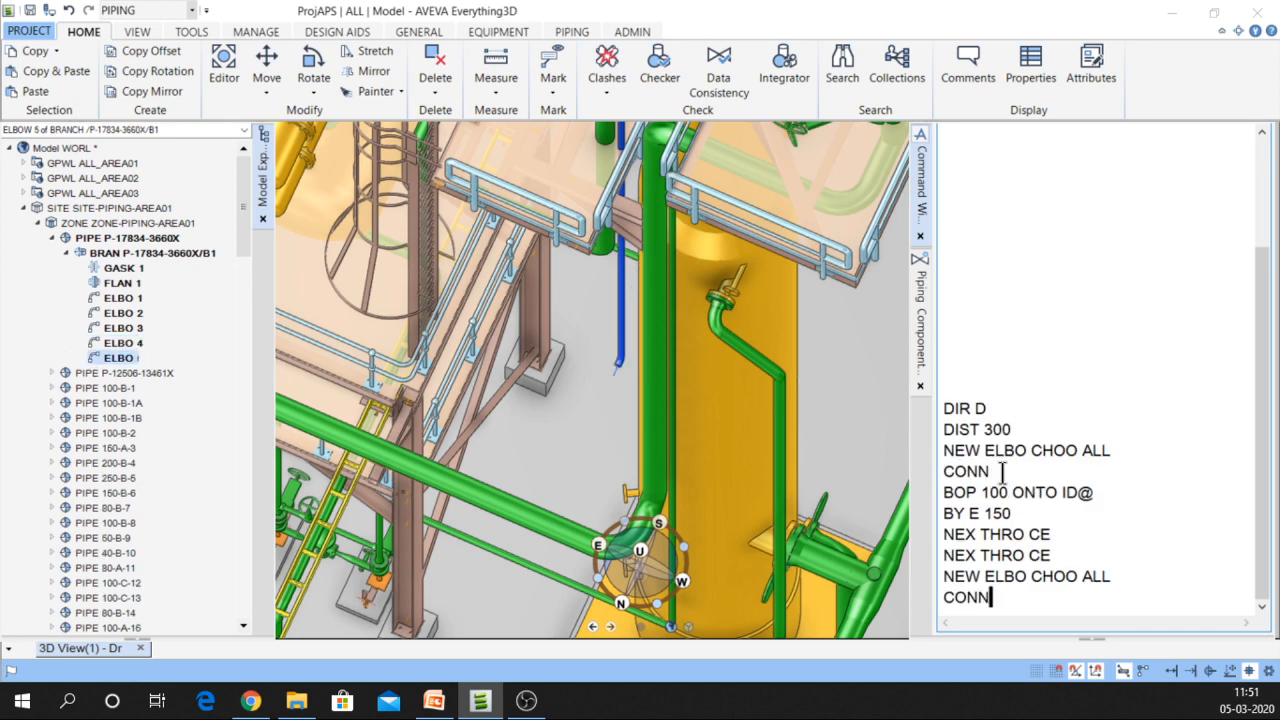
pyautogui.press('Return')
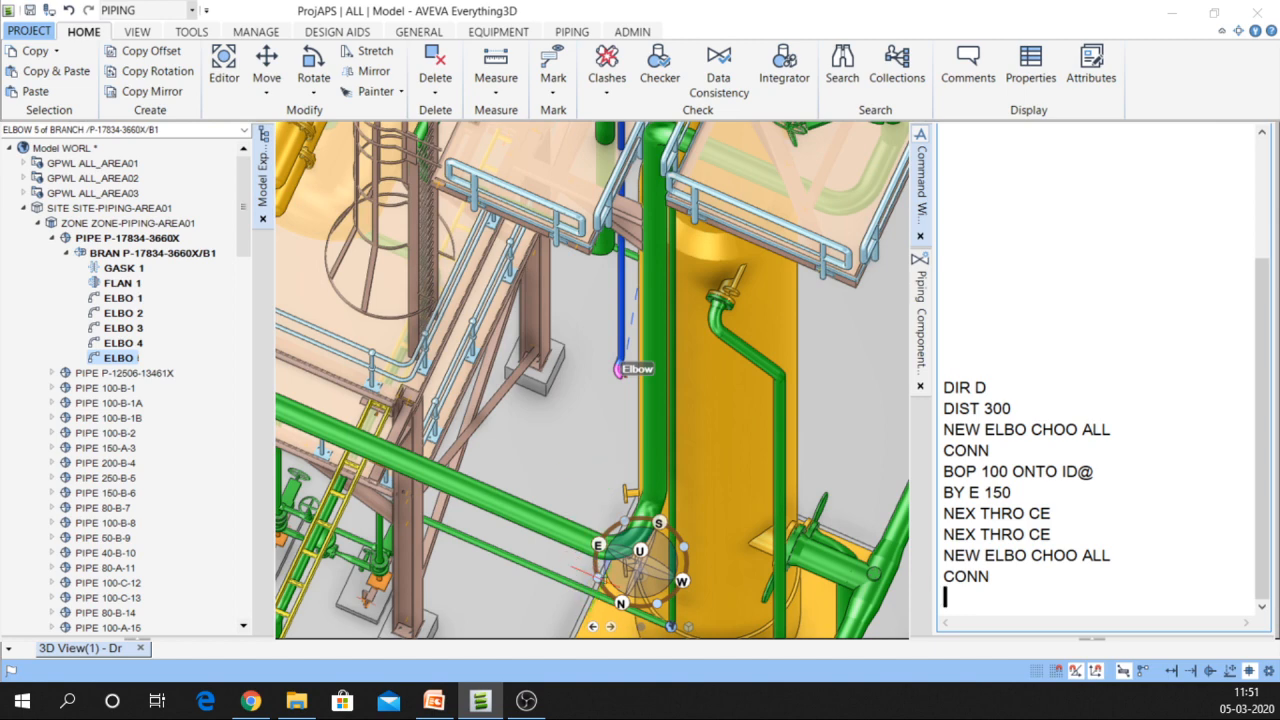
pyautogui.scroll(-5, 609, 419)
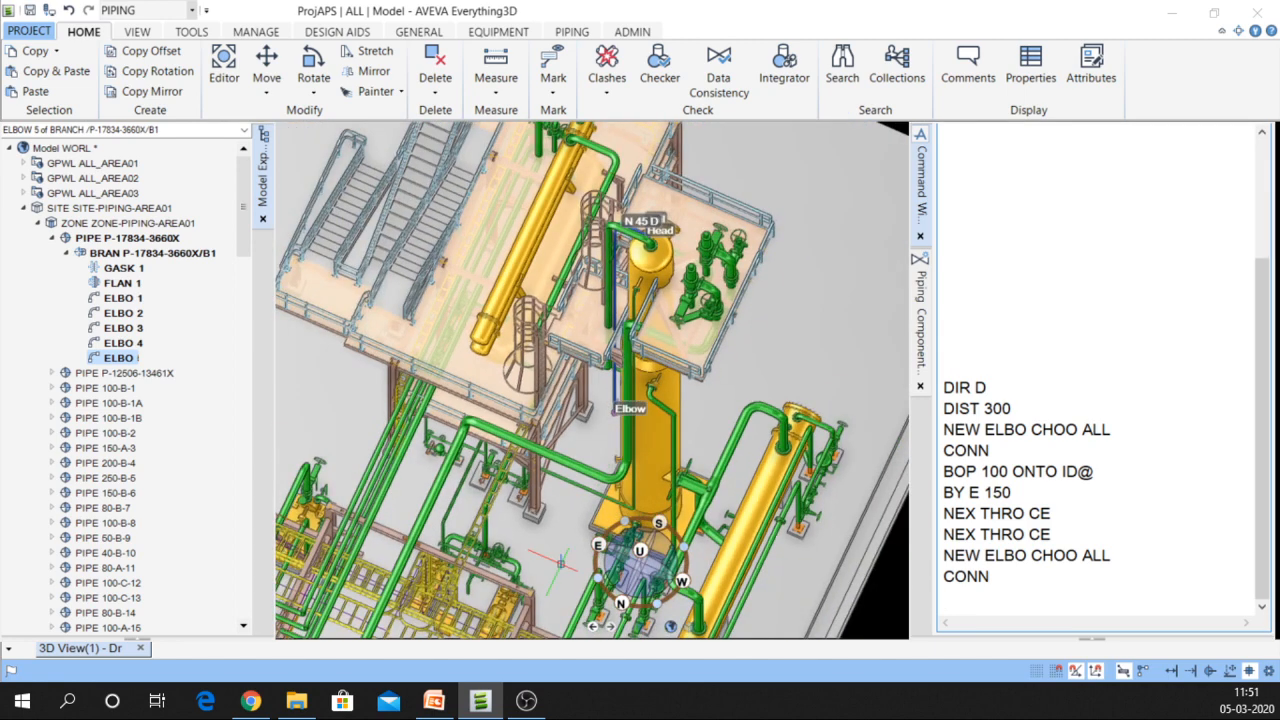
pyautogui.scroll(5, 555, 610)
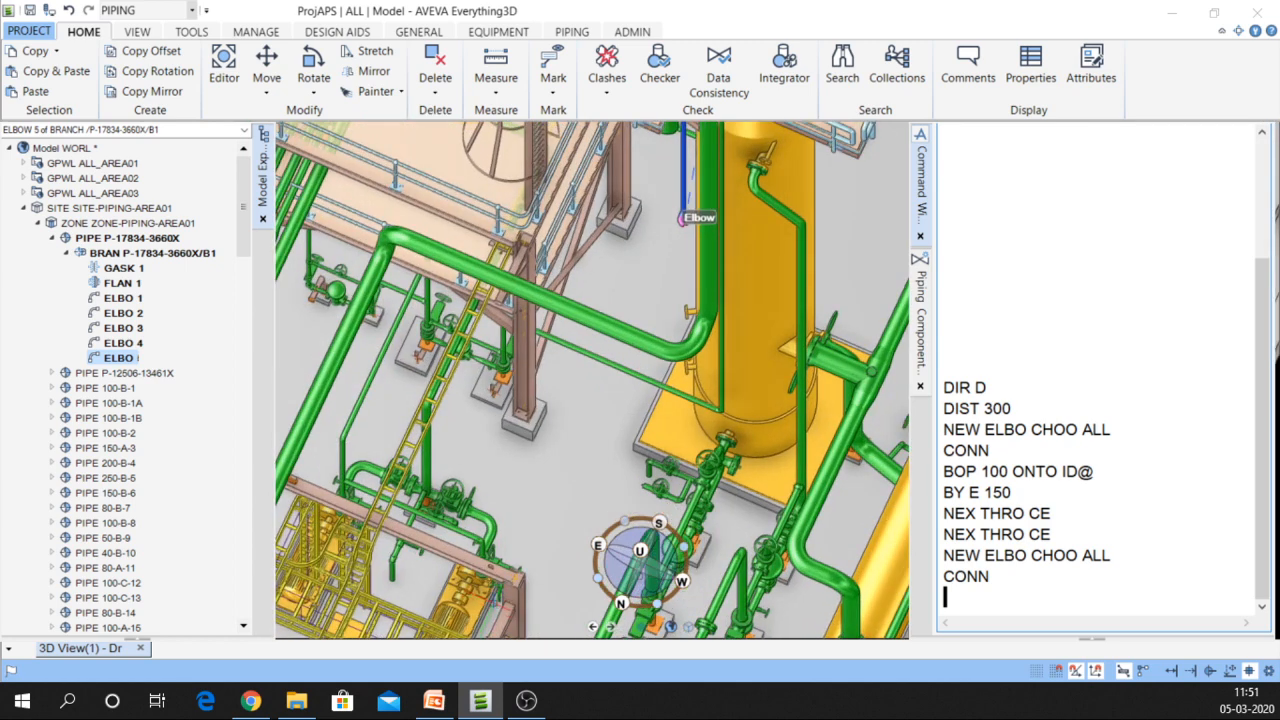
pyautogui.moveTo(497, 606); pyautogui.dragTo(484, 630, button='middle')
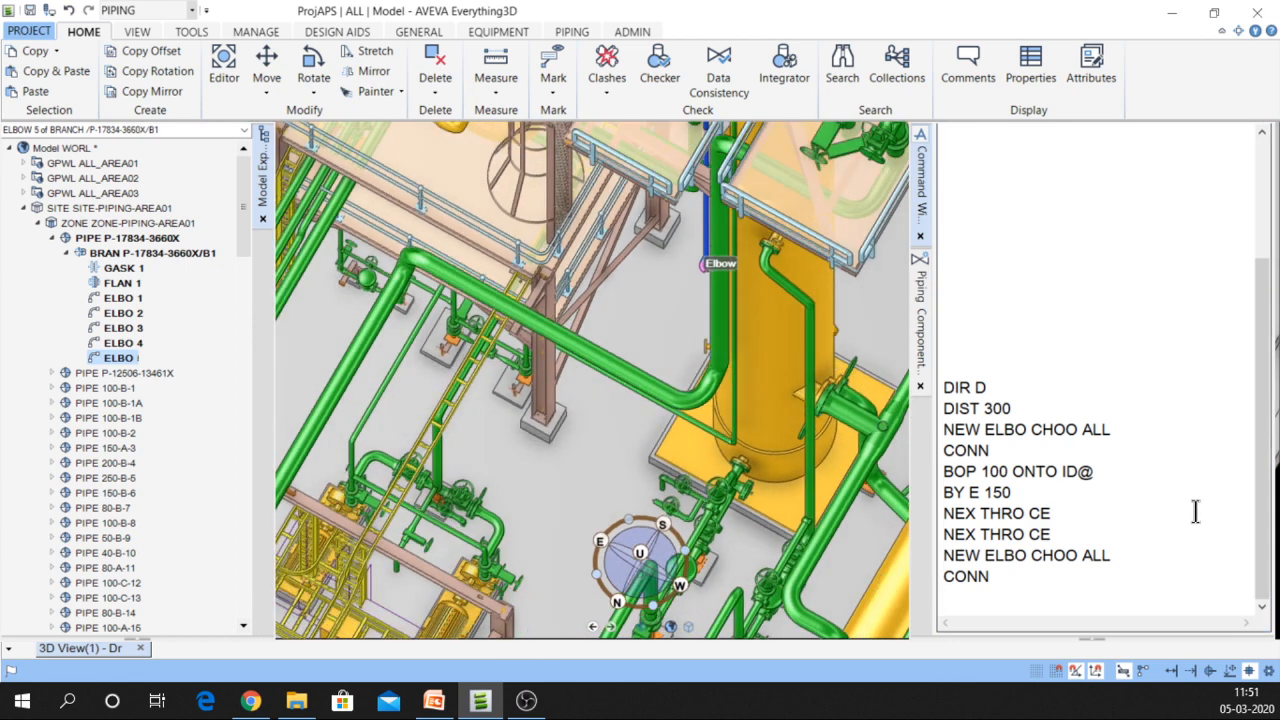
# Aim ELBO 5 through a picked element with THR ID@, adding a blue leg to it
pyautogui.click(977, 590)
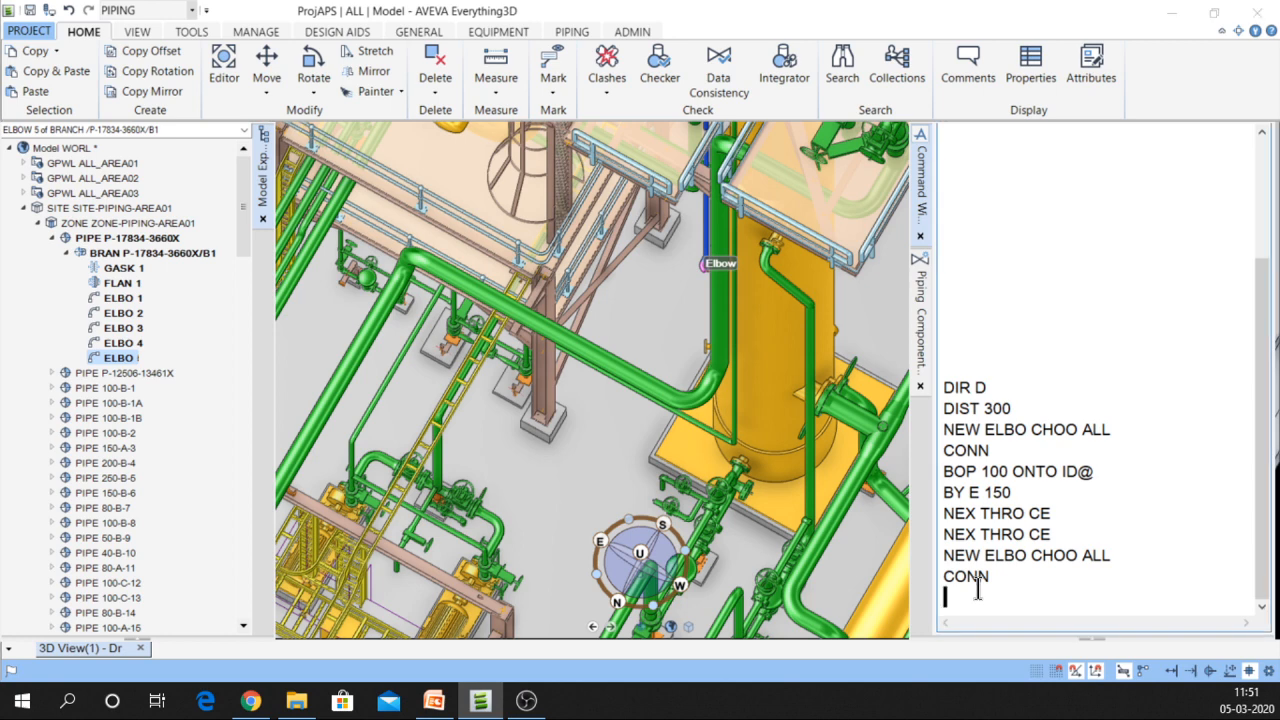
pyautogui.write('THR ID')
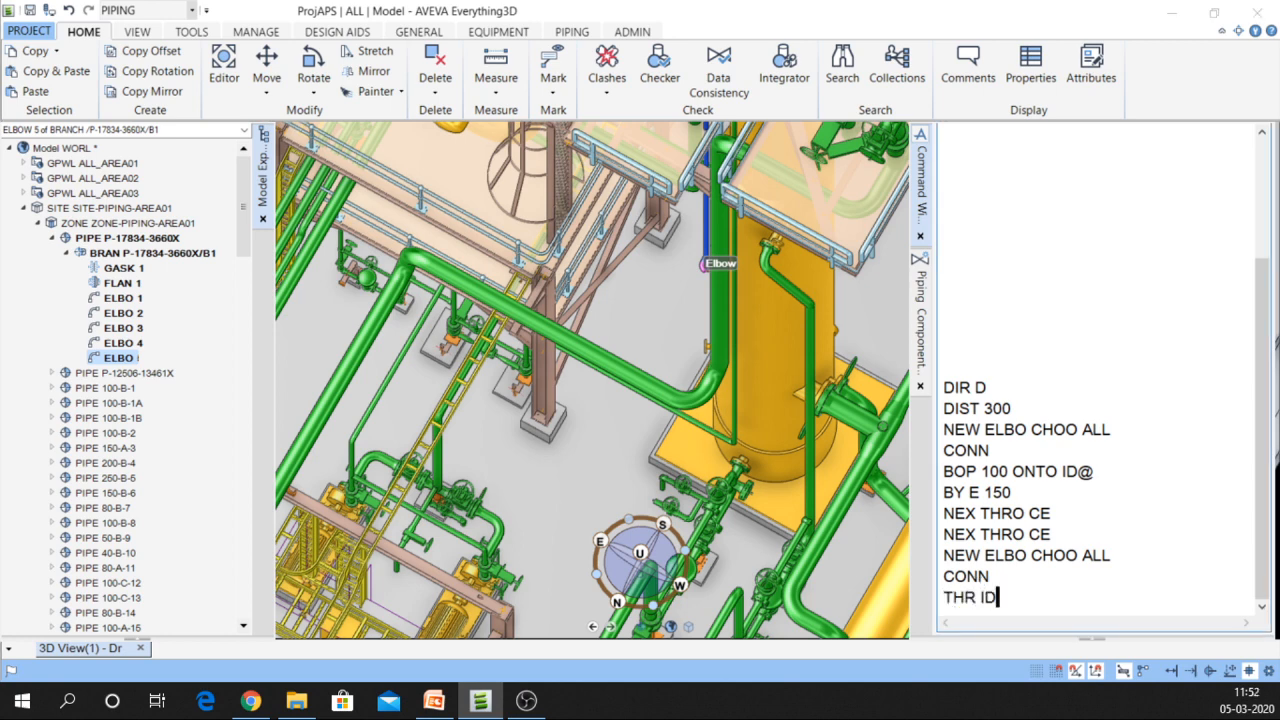
pyautogui.write('@')
pyautogui.press('Return')
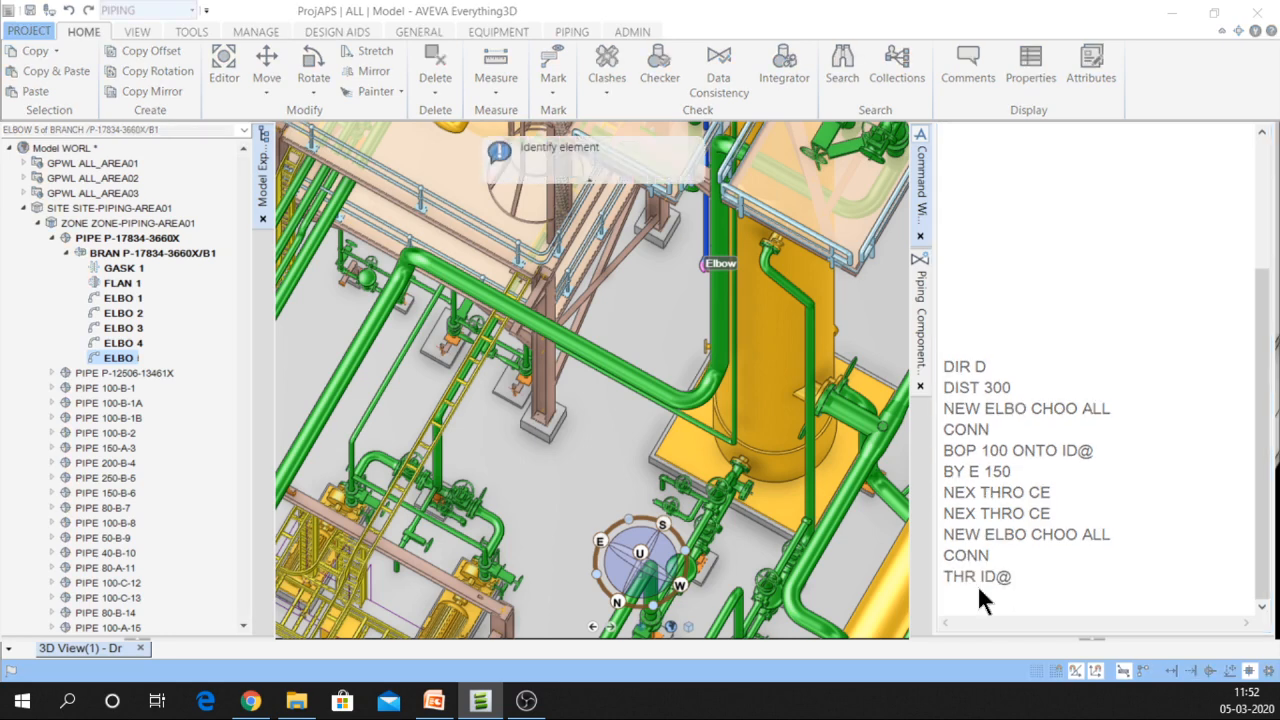
pyautogui.click(494, 603)
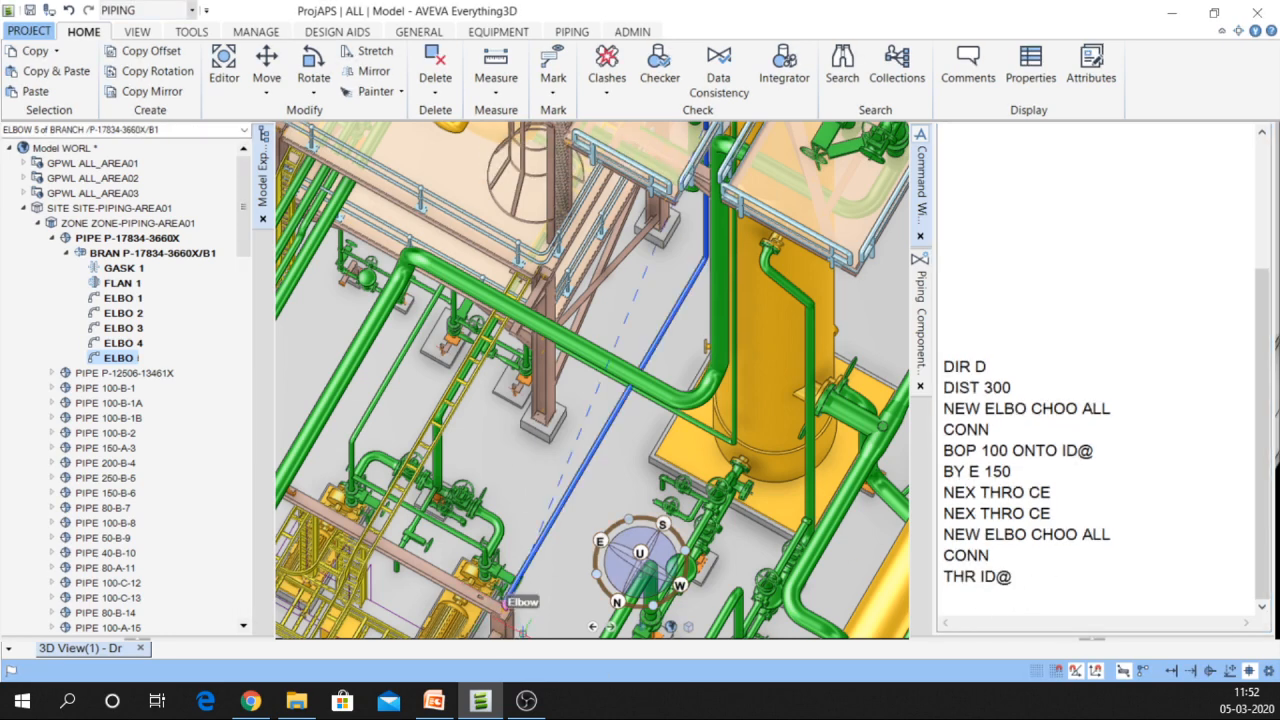
pyautogui.moveTo(525, 631); pyautogui.dragTo(453, 557, button='middle')
pyautogui.scroll(-3, 519, 533)
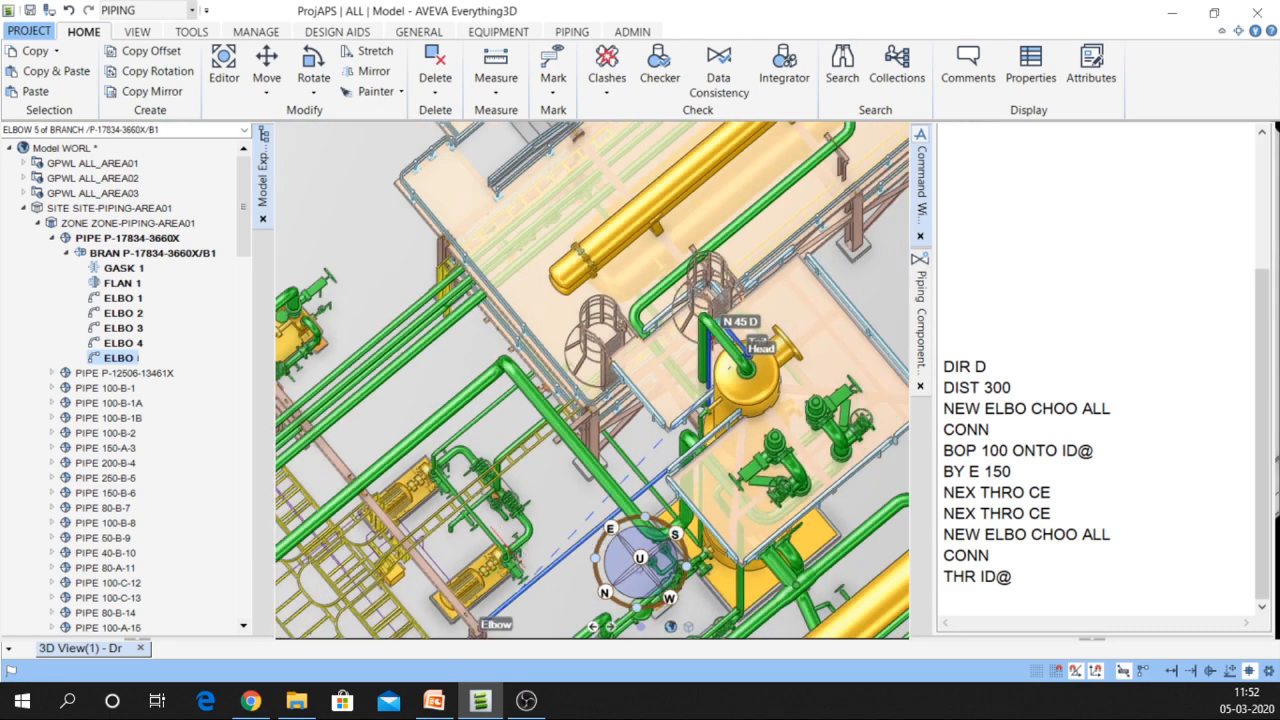
pyautogui.moveTo(519, 533); pyautogui.dragTo(566, 473, button='middle')
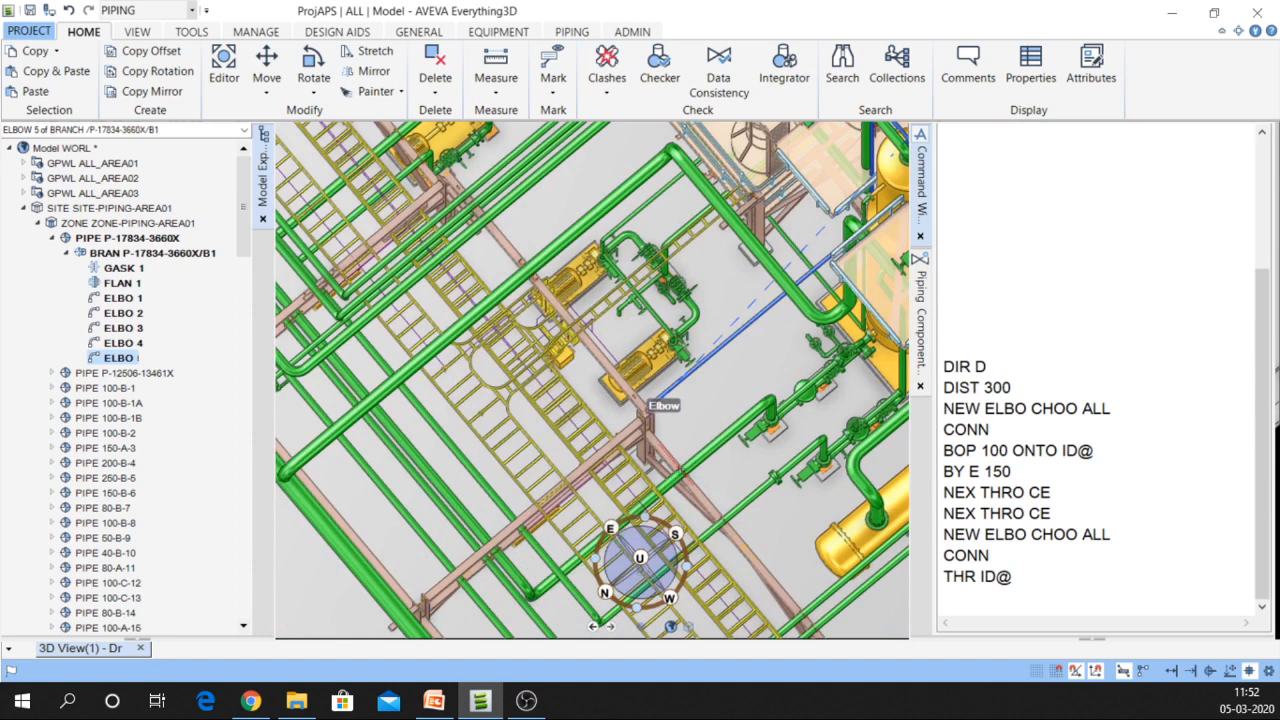
# Shift ELBO 5 300 north with BY N 300 and orbit to inspect it
pyautogui.click(966, 607)
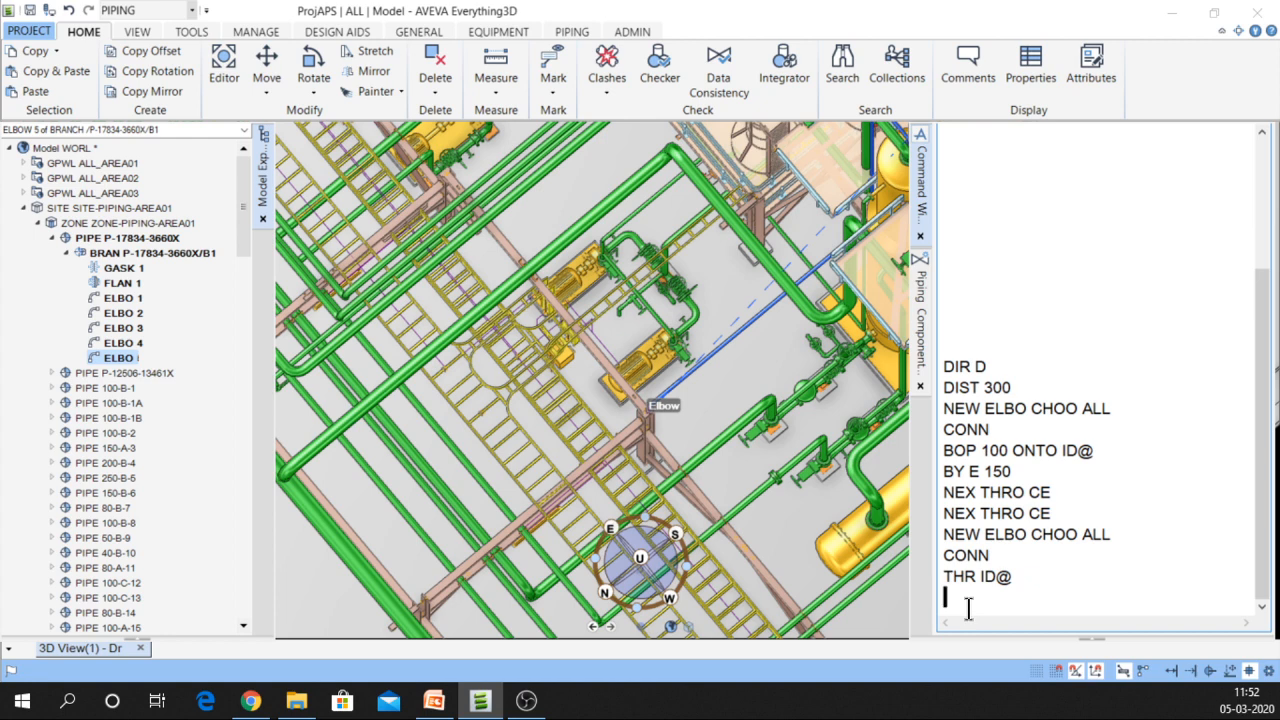
pyautogui.write('BY N 300')
pyautogui.press('Return')
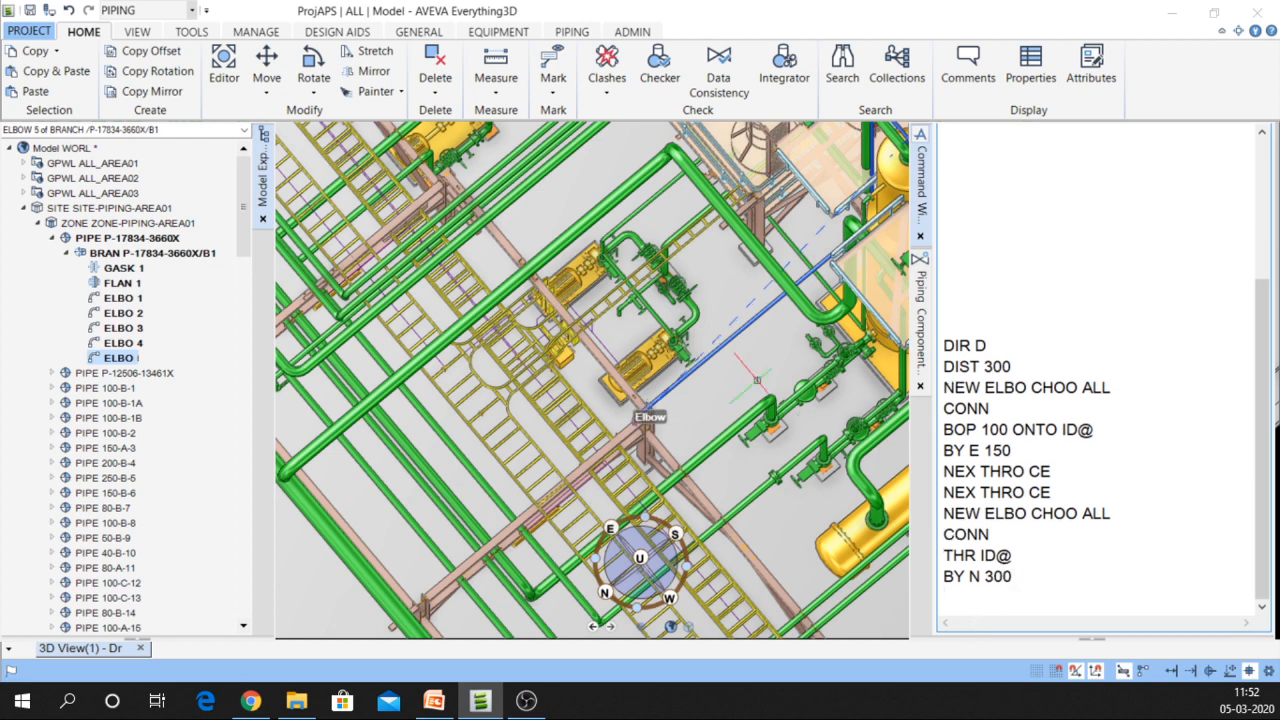
pyautogui.scroll(1, 635, 393)
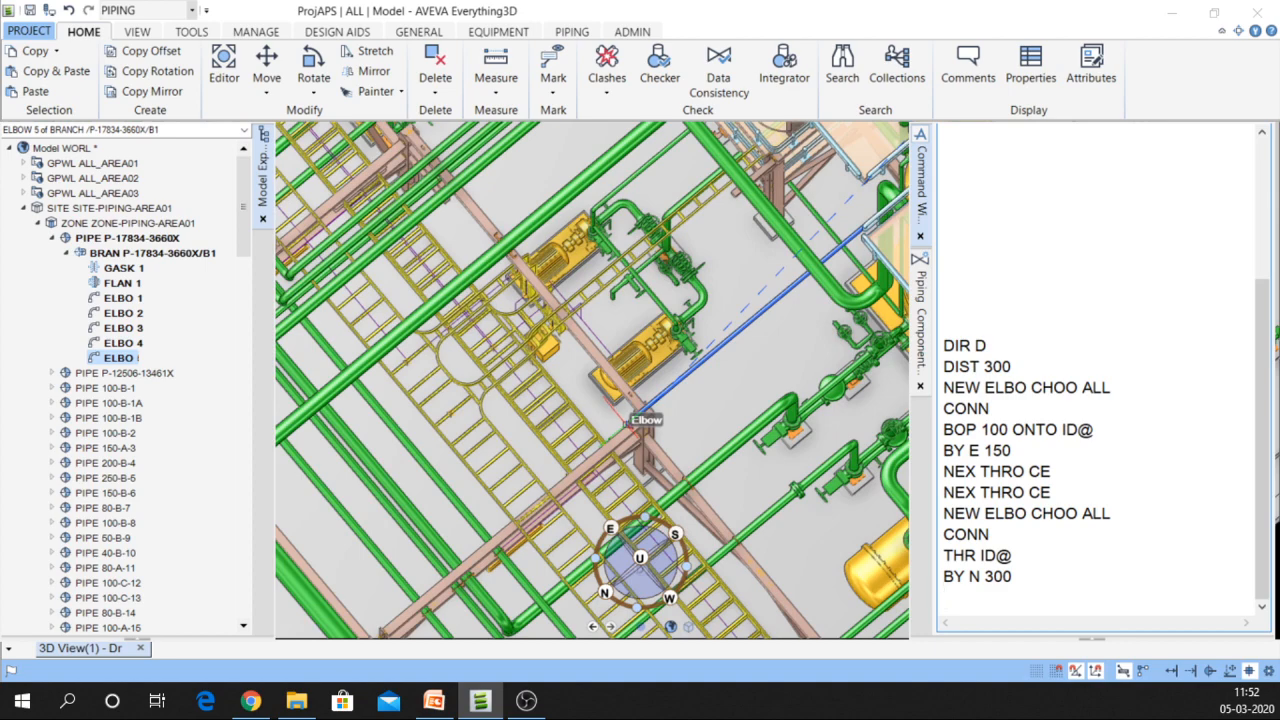
pyautogui.scroll(3, 630, 421)
pyautogui.moveTo(684, 433); pyautogui.dragTo(733, 367, button='middle')
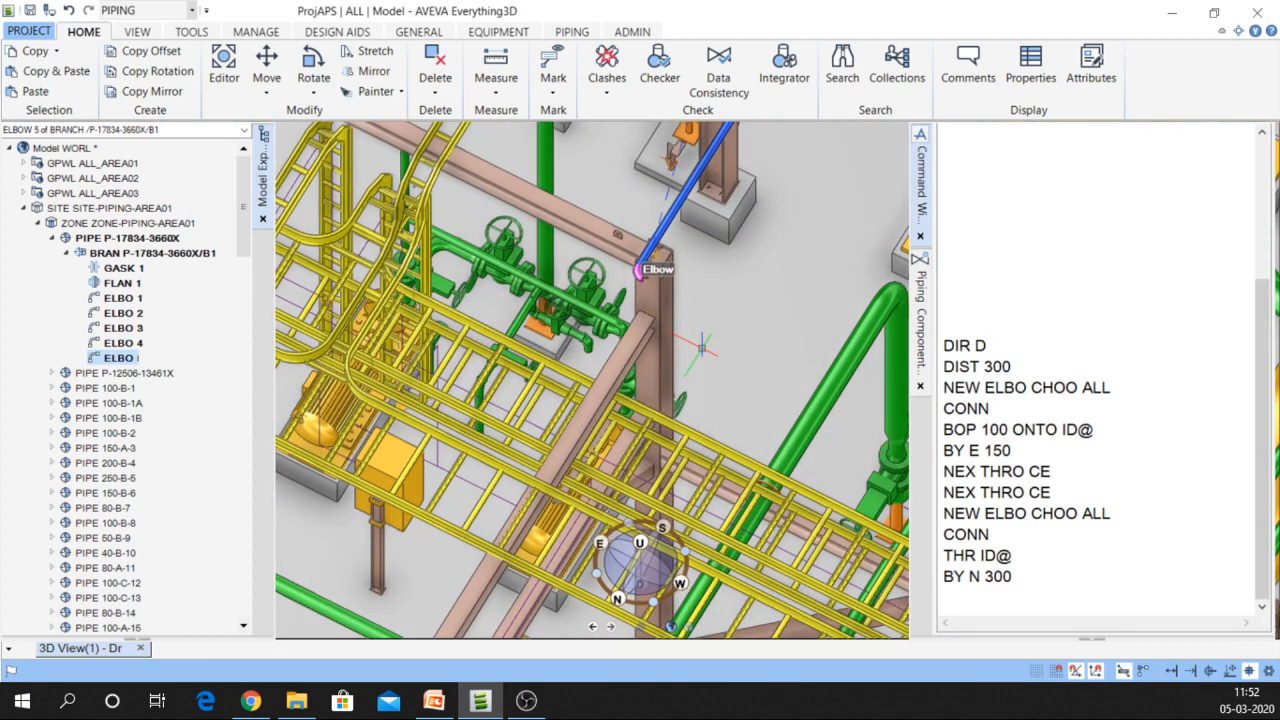
pyautogui.click(957, 605)
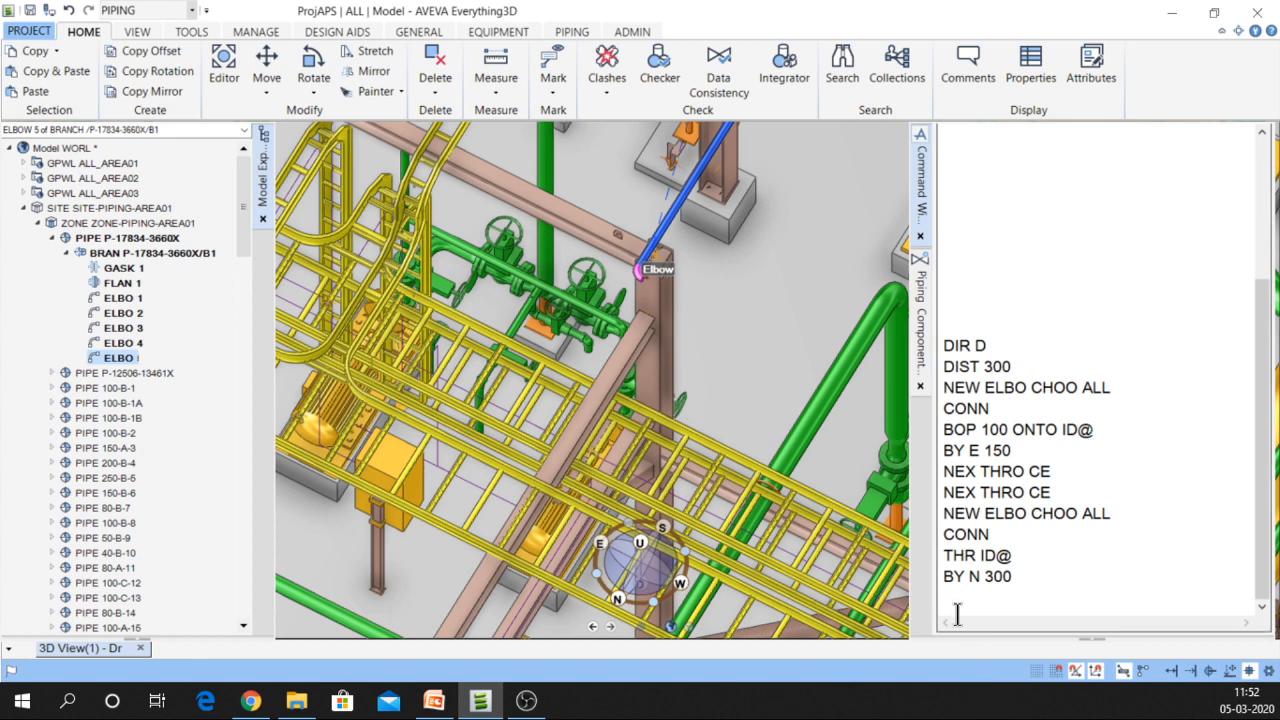
# Point ELBO 5 down, then add a 90-degree EA elbow ELBO 6 and connect it
pyautogui.write('DI')
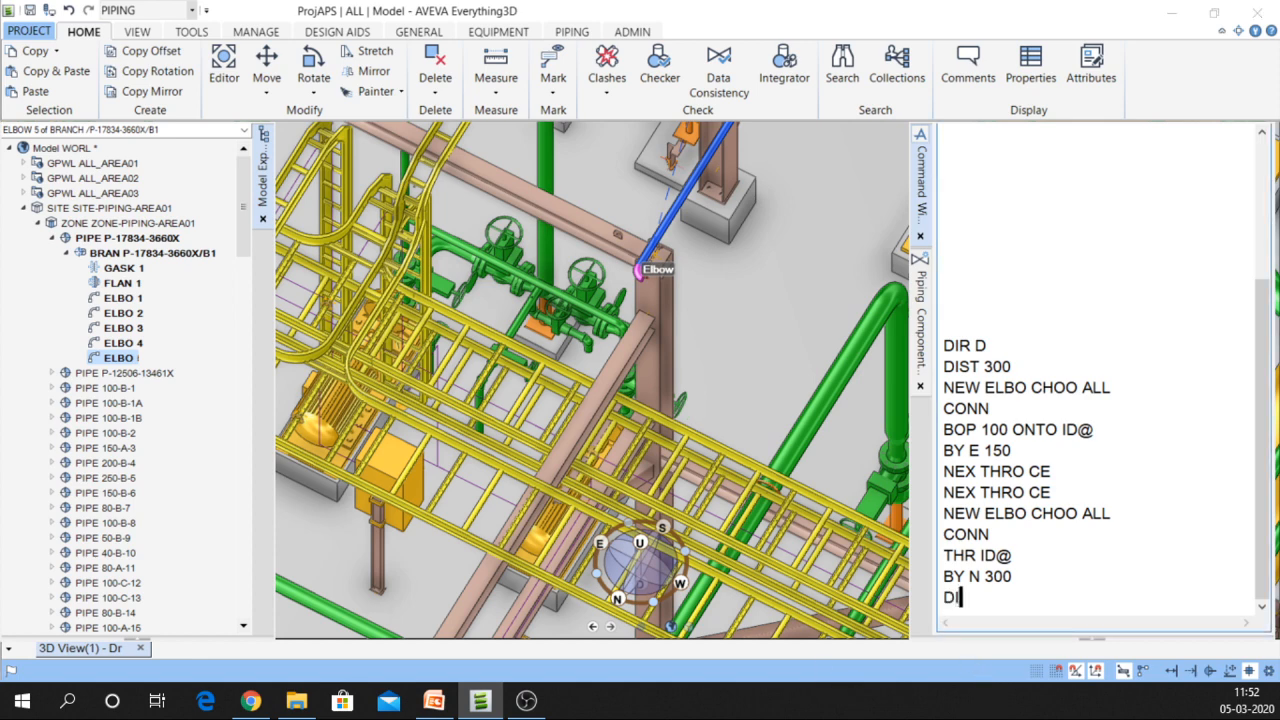
pyautogui.write('R D')
pyautogui.press('Return')
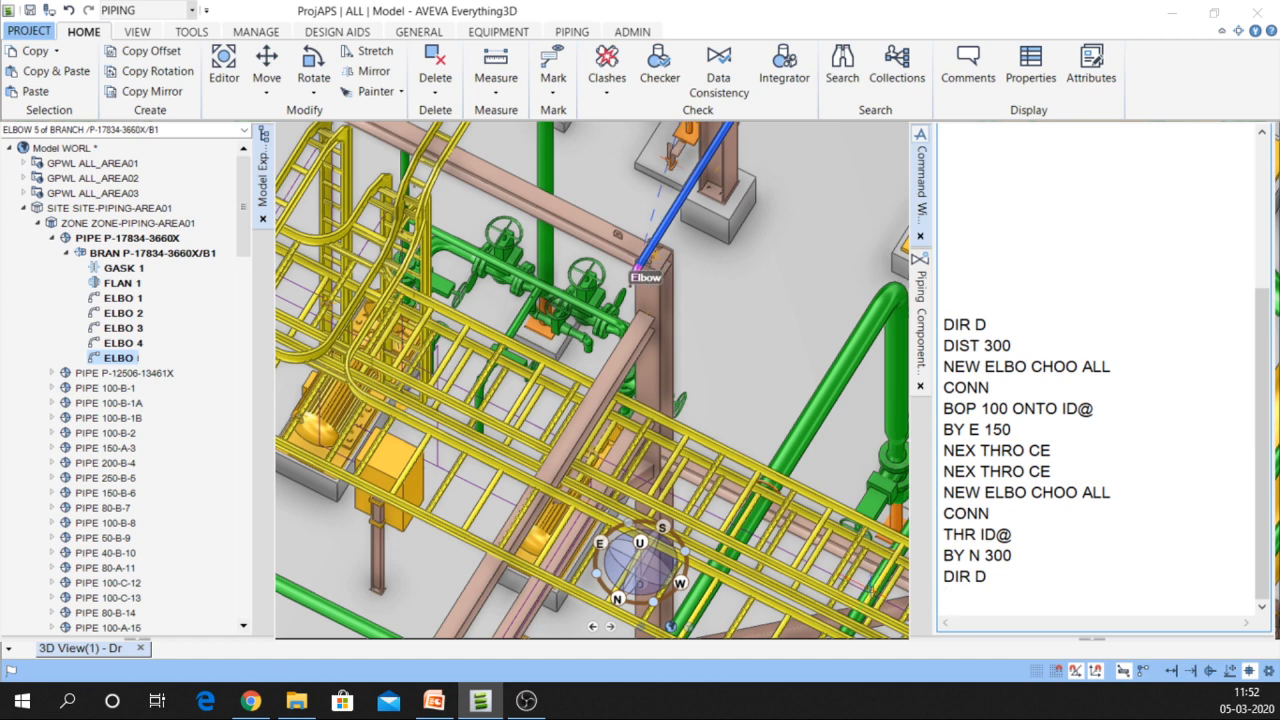
pyautogui.doubleClick(1050, 492)
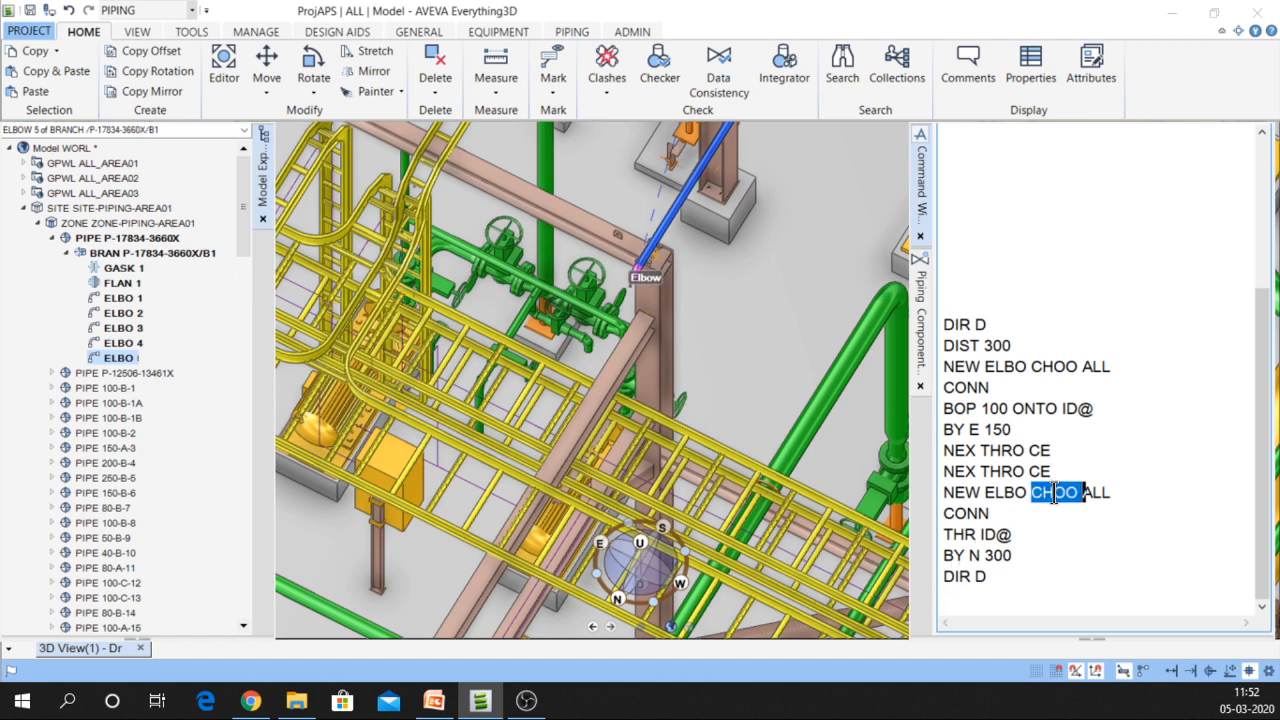
pyautogui.press('Return')
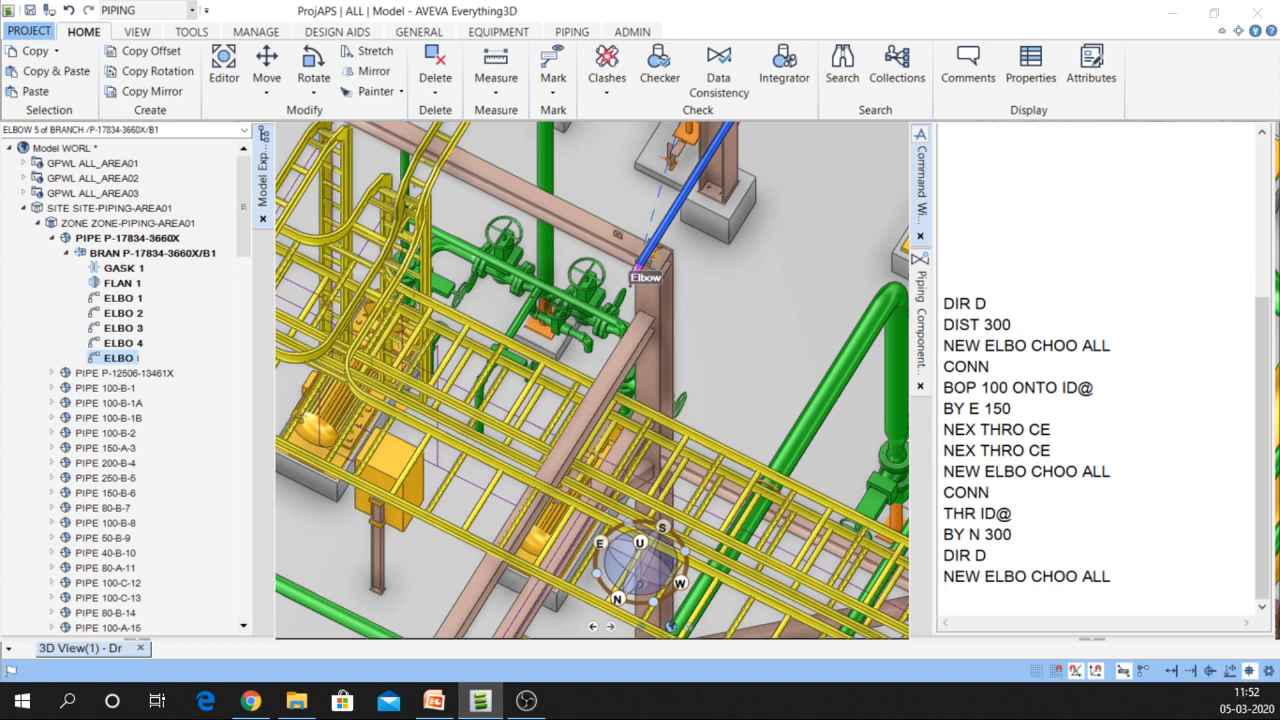
pyautogui.click(413, 203)
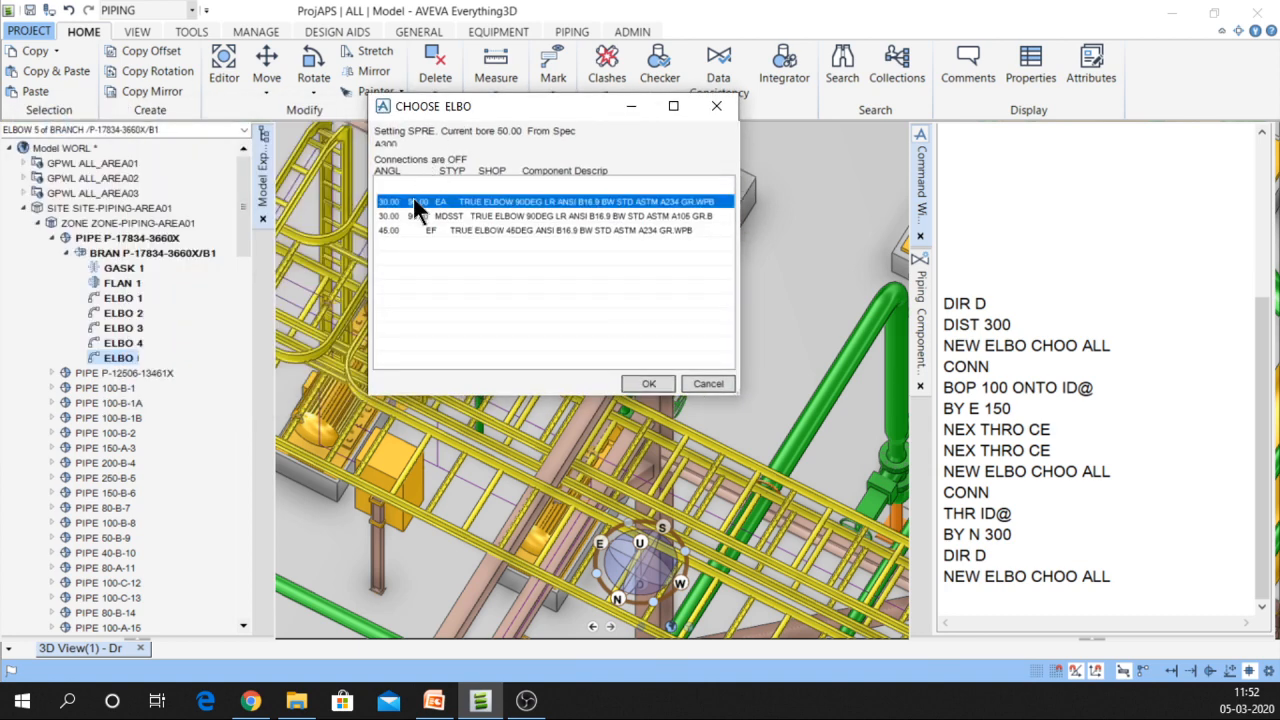
pyautogui.click(649, 384)
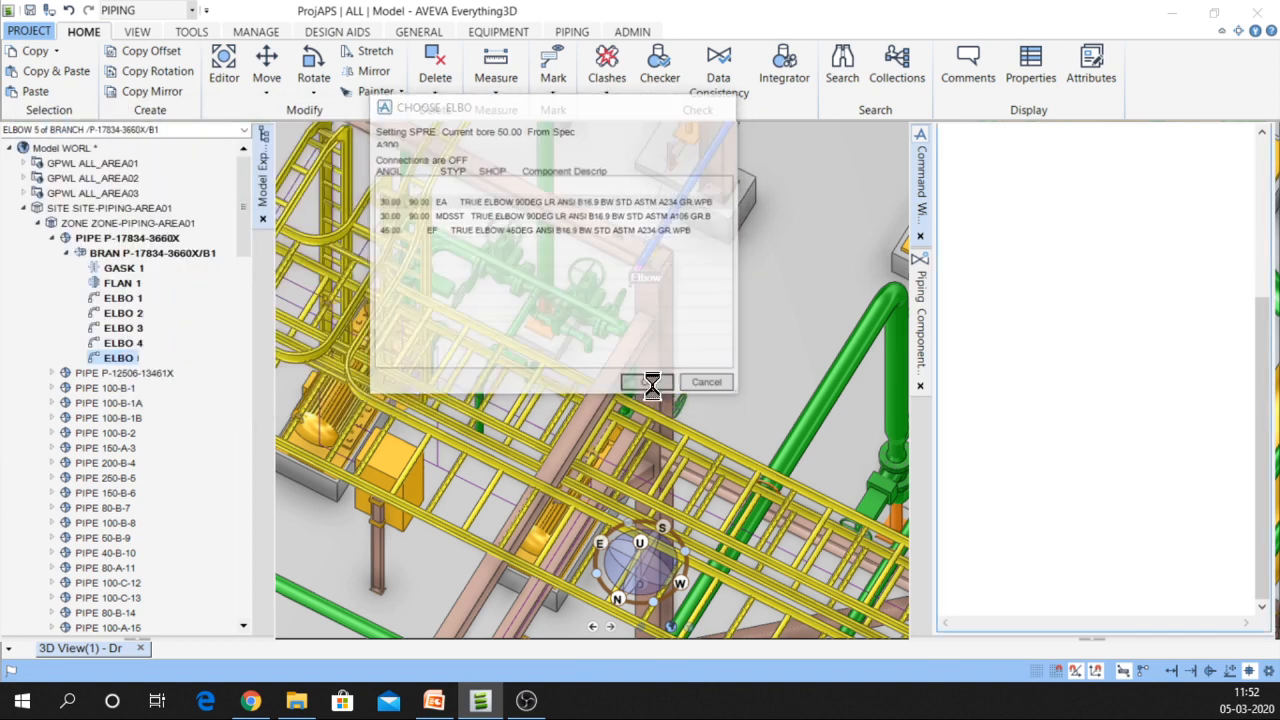
pyautogui.click(1016, 491)
pyautogui.press('Return')
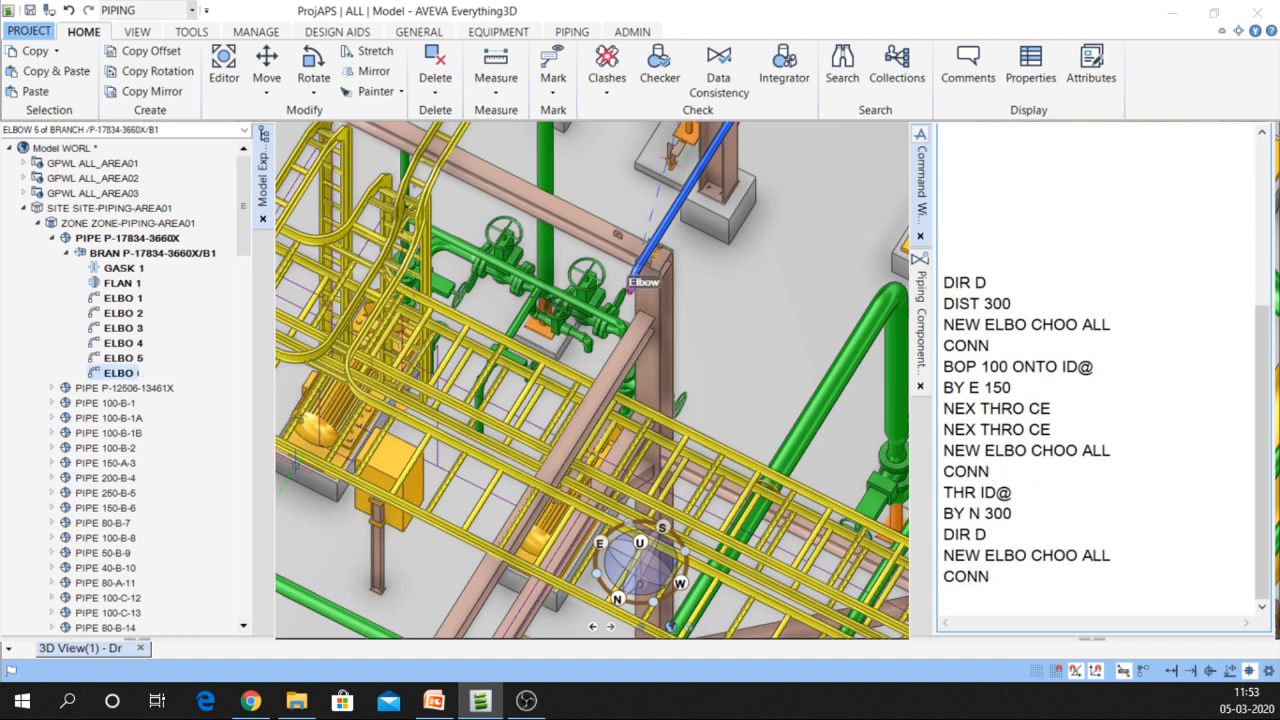
pyautogui.scroll(4, 630, 290)
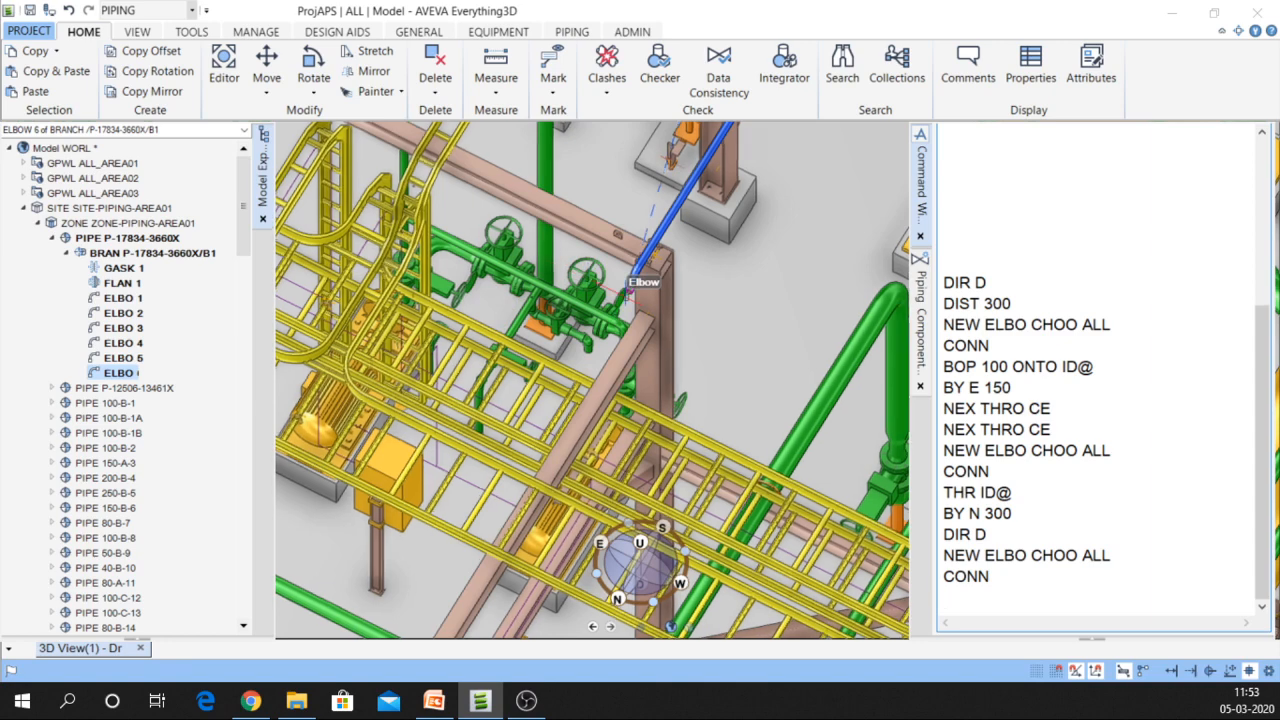
pyautogui.scroll(3, 630, 286)
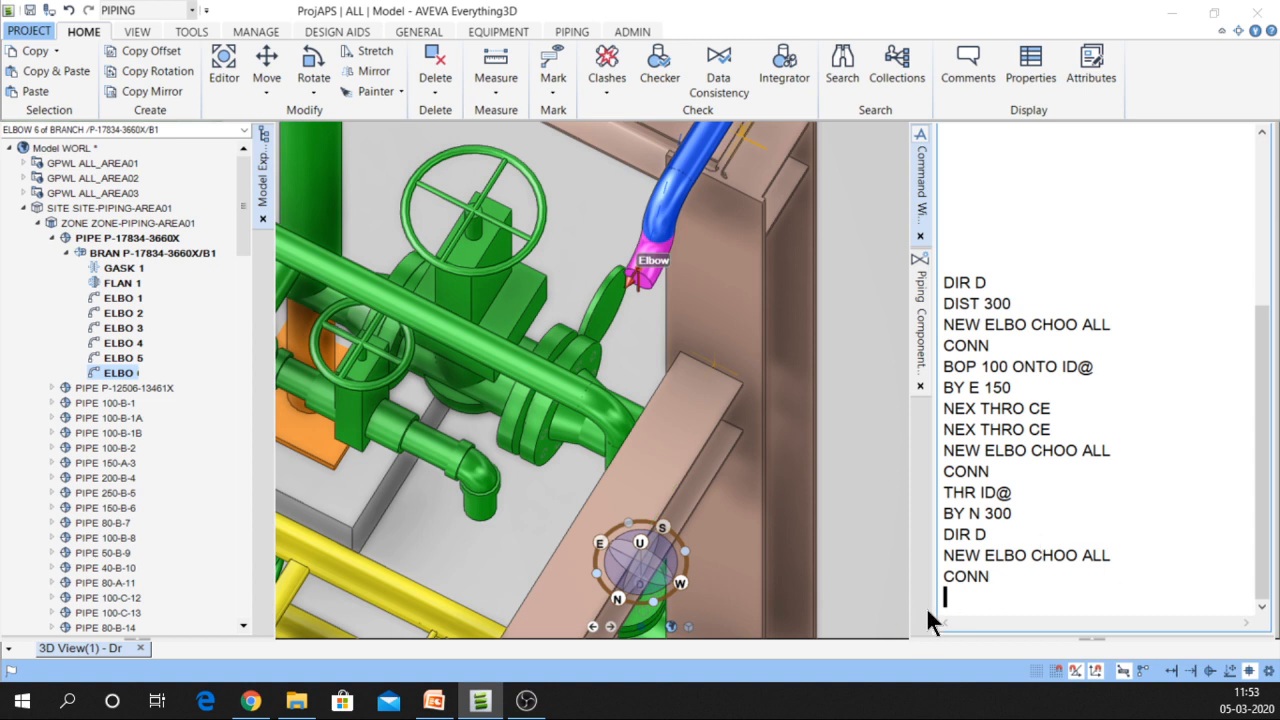
# Point ELBO 6 east with DIR E
pyautogui.write('DIR')
pyautogui.press('Return')
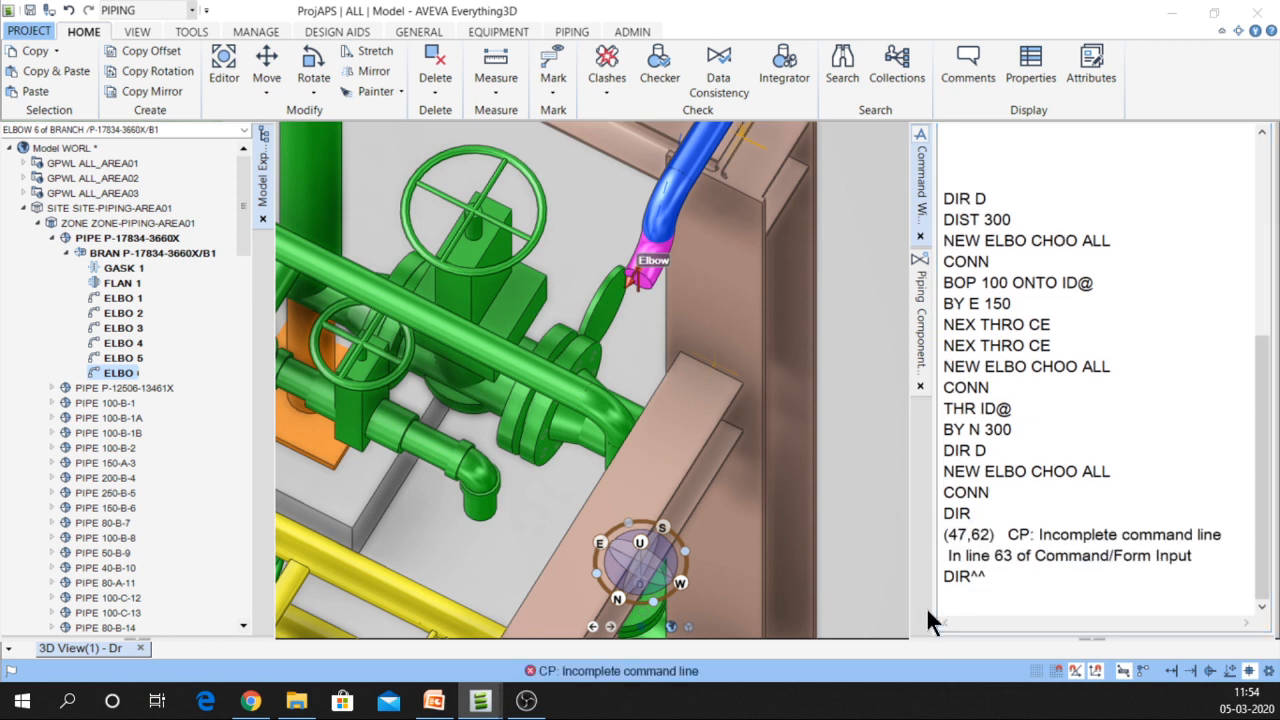
pyautogui.write('DI')
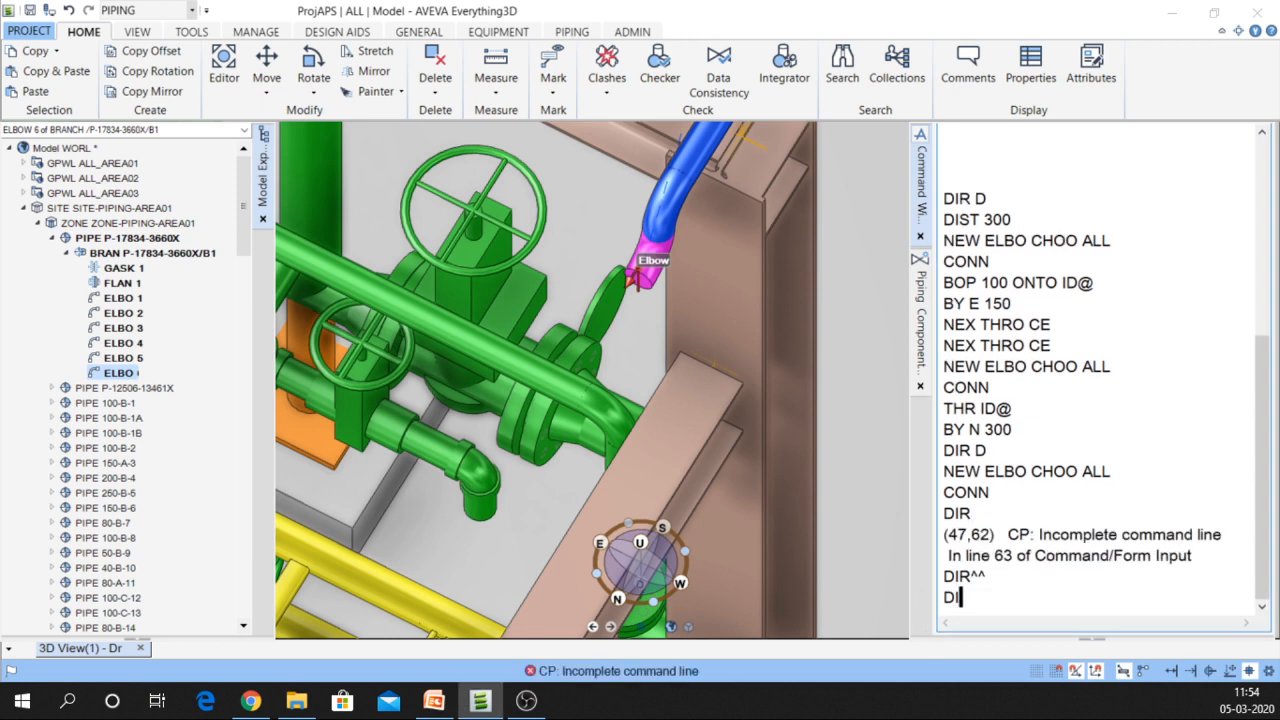
pyautogui.write('R E')
pyautogui.press('Return')
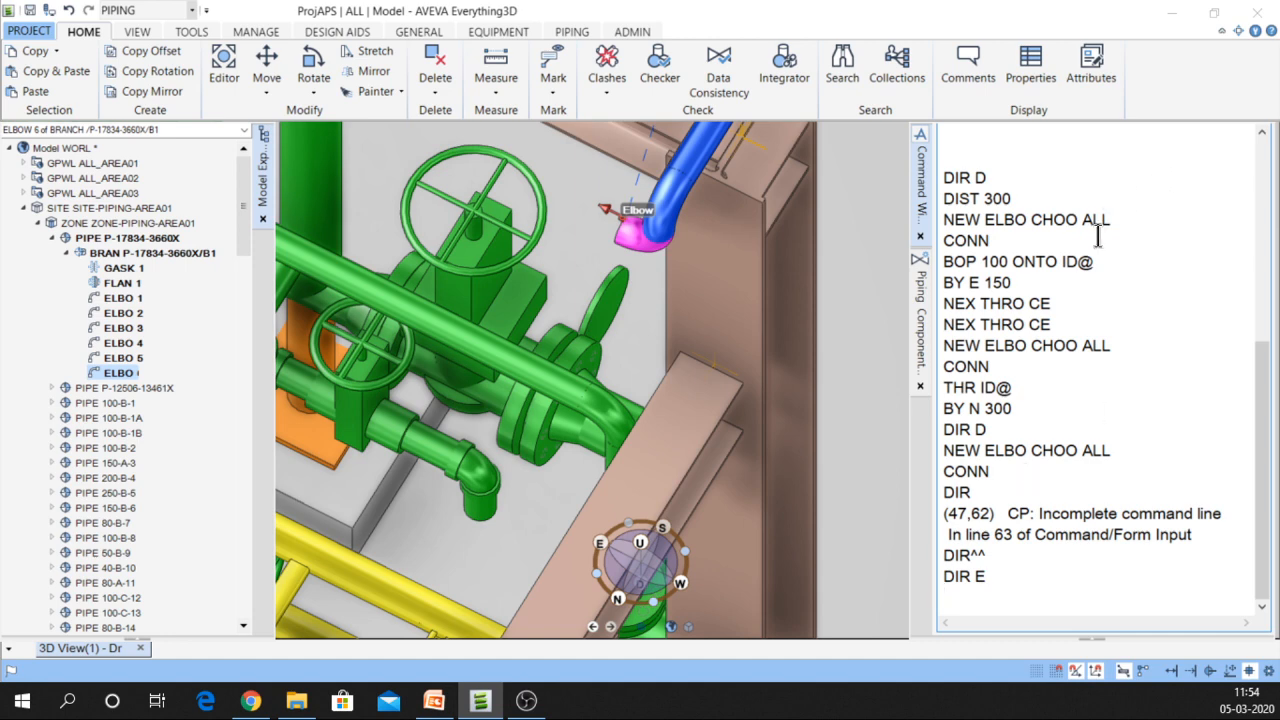
# Position ELBO 6 against the picked green pipe with BOP 100 ONTO ID@
pyautogui.click(1096, 262)
pyautogui.press('Return')
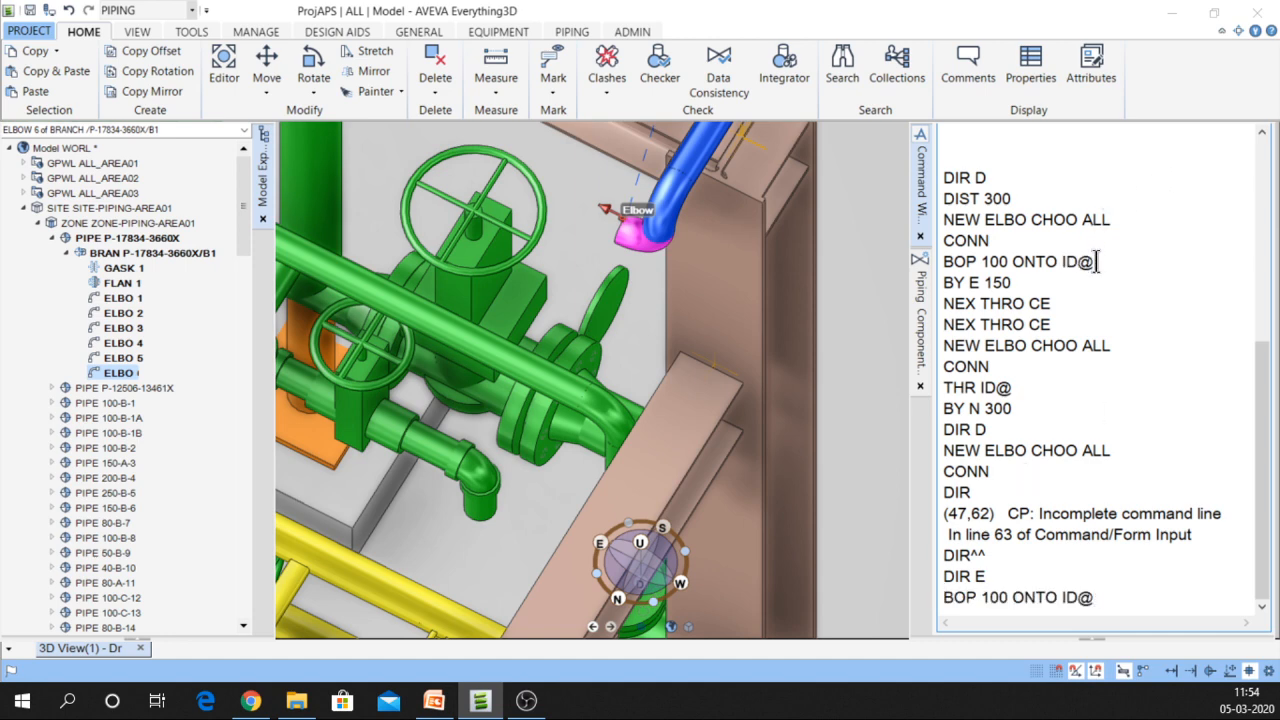
pyautogui.press('Return')
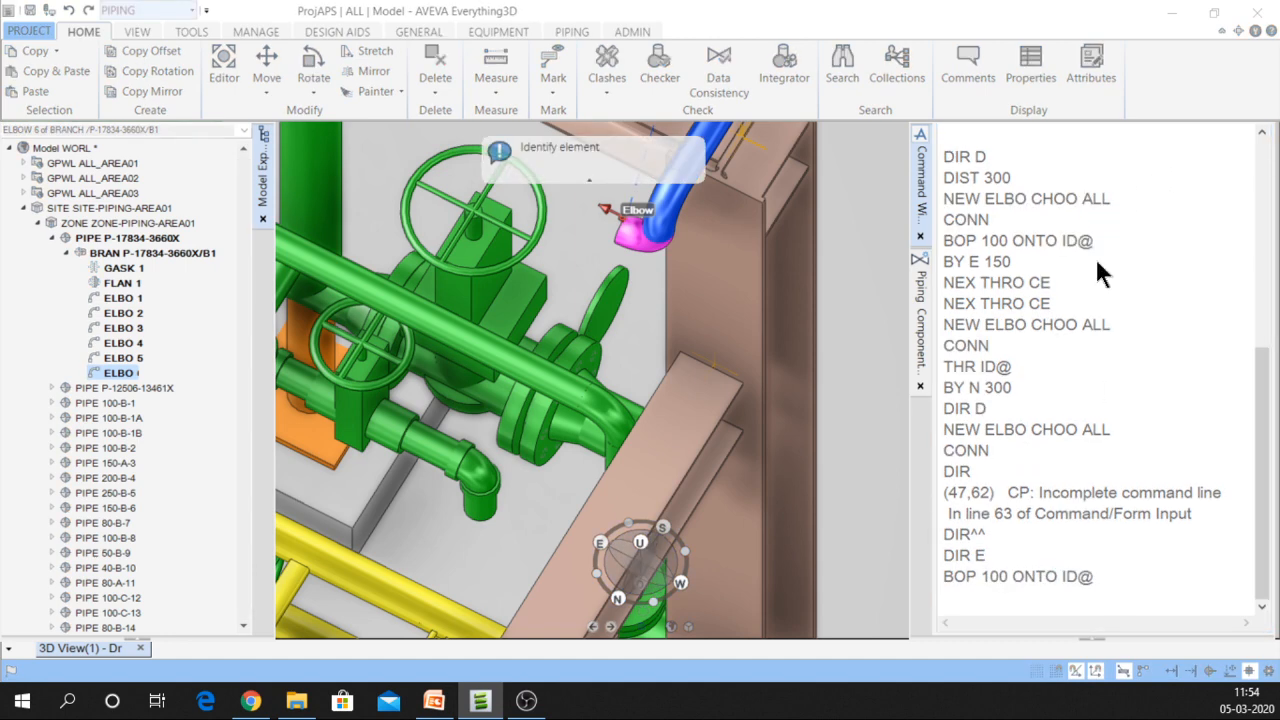
pyautogui.click(643, 447)
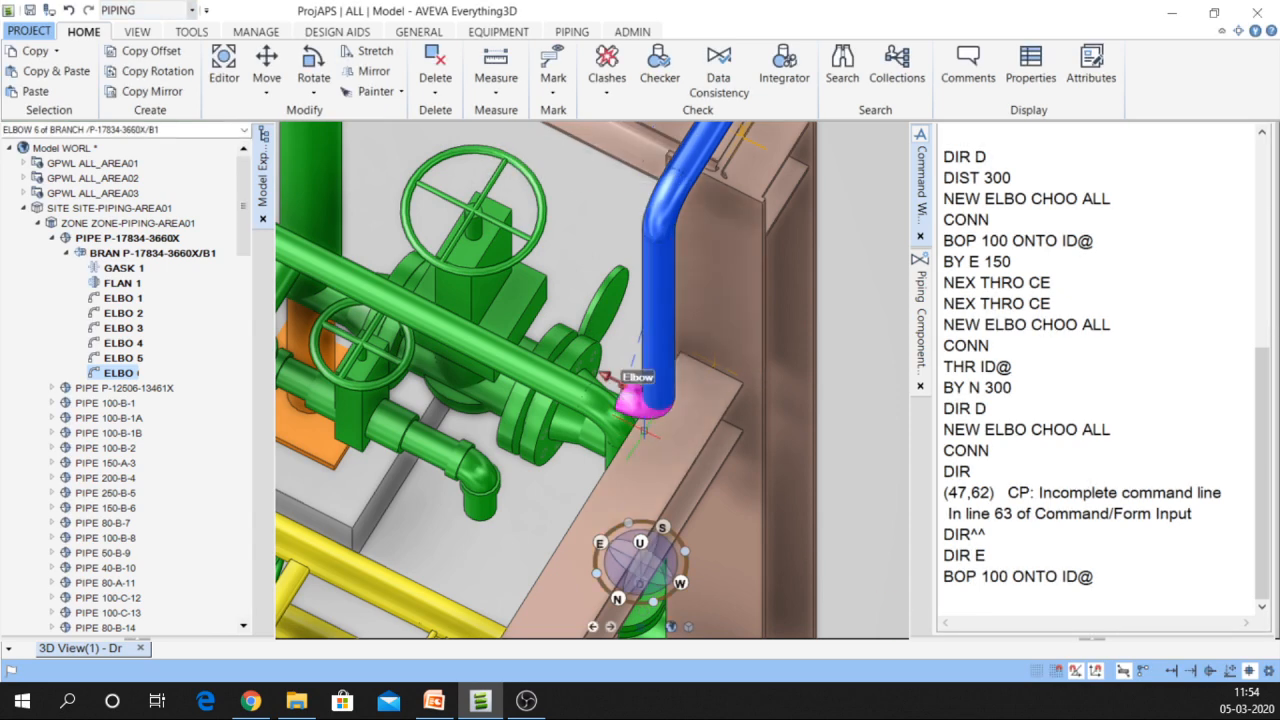
# Check ELBO 6 at the bottom of the lengthened blue leg and save the design
pyautogui.moveTo(651, 420); pyautogui.dragTo(645, 390, button='middle')
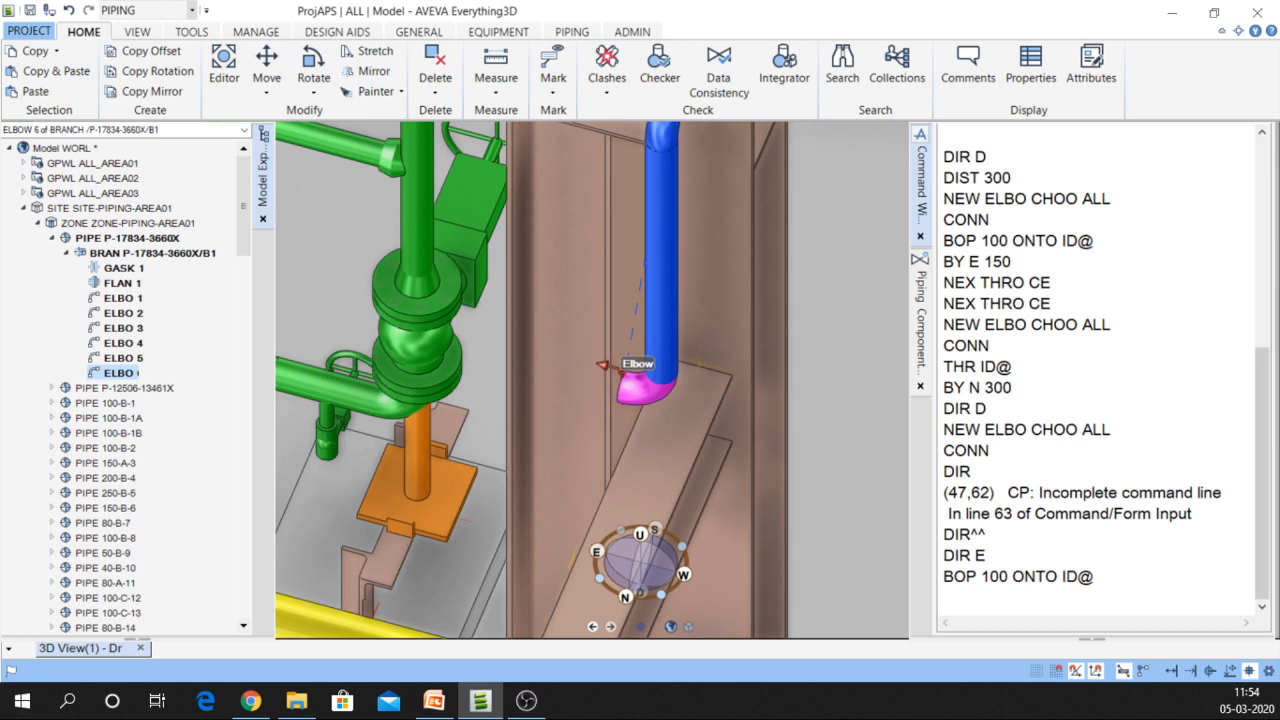
pyautogui.click(31, 11)
pyautogui.moveTo(622, 362); pyautogui.dragTo(785, 458, button='middle')
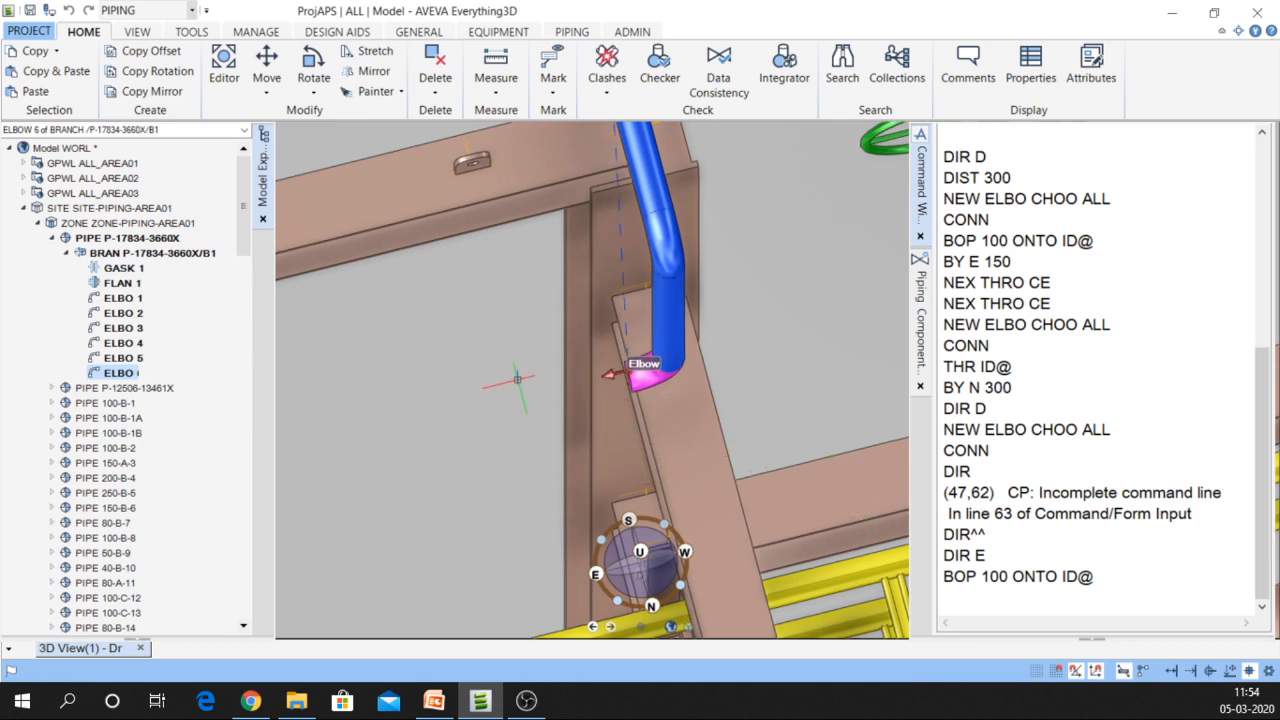
pyautogui.scroll(-3, 517, 380)
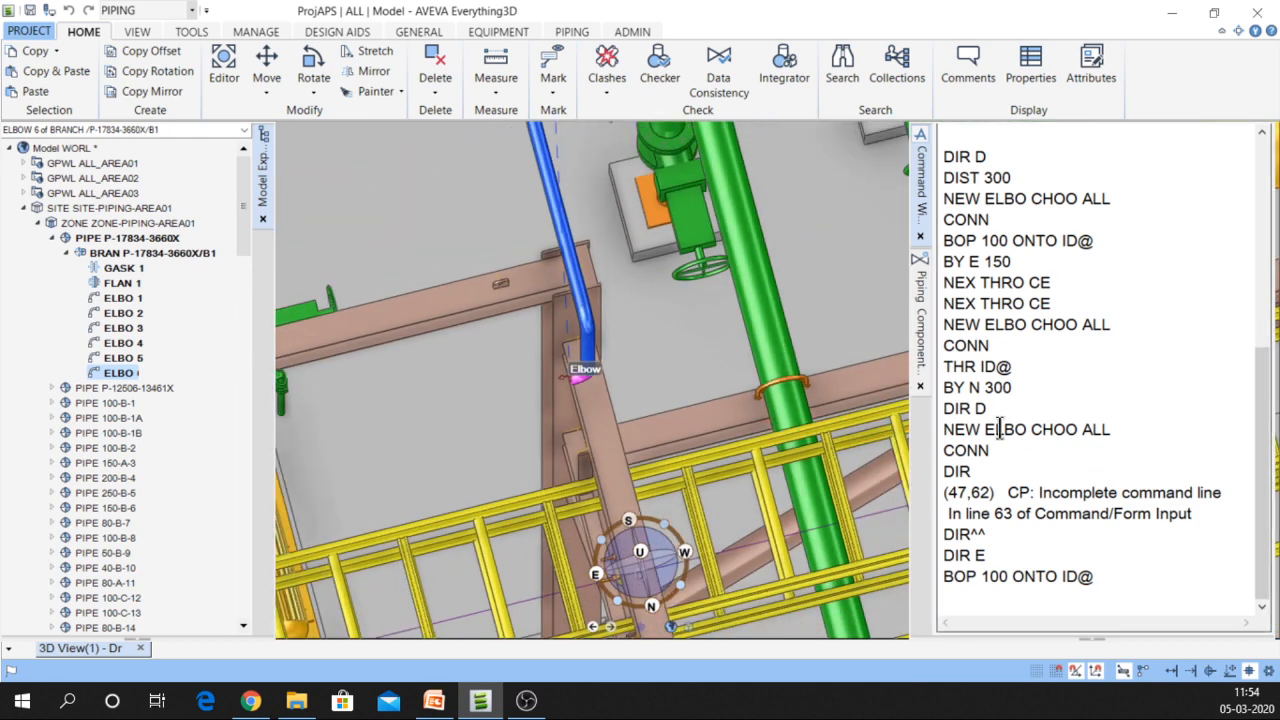
# Create WNF weld-neck flanges FLAN 2, GASK 2 and FLAN 3 connected after ELBO 6
pyautogui.click(923, 319)
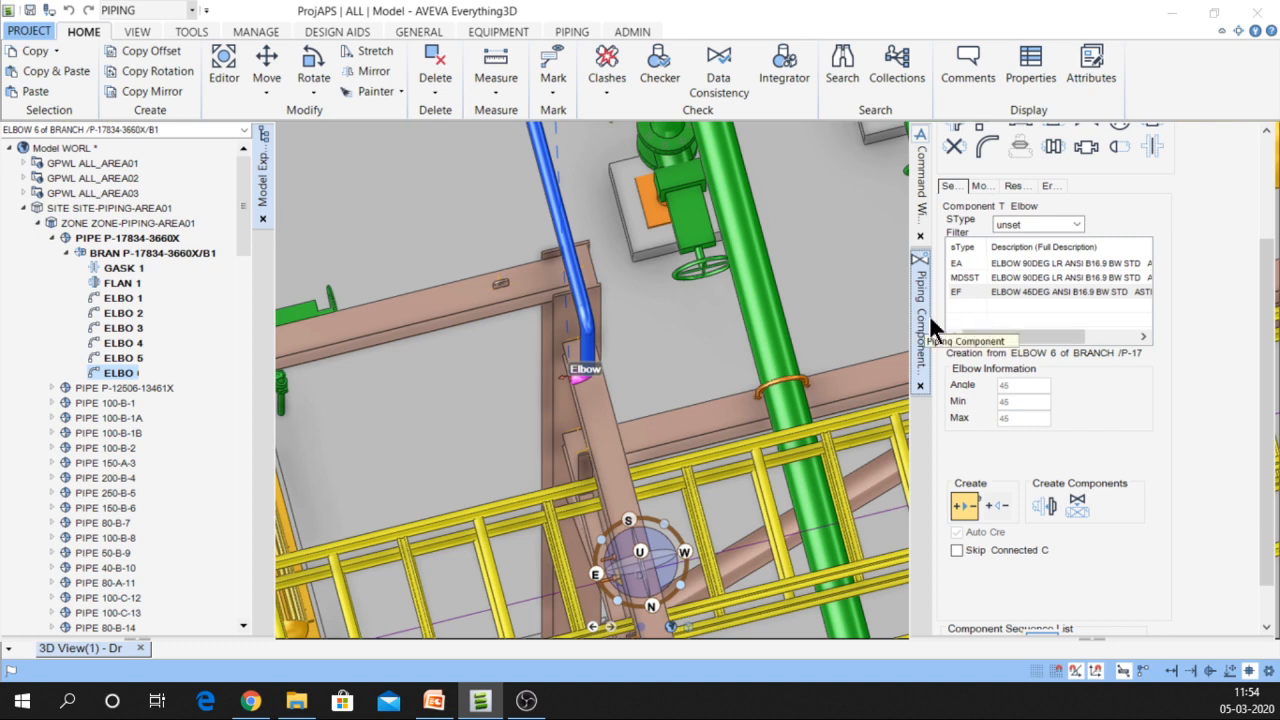
pyautogui.scroll(5, 1270, 316)
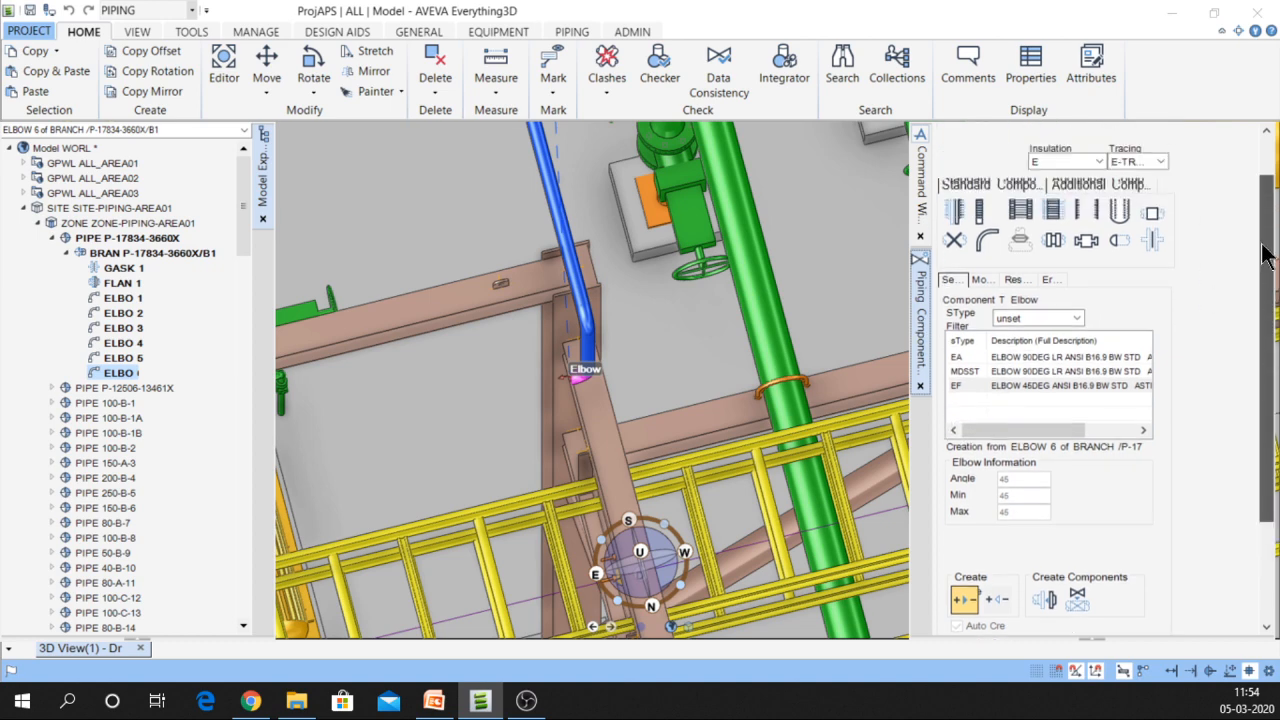
pyautogui.scroll(-5, 1265, 315)
pyautogui.scroll(5, 1265, 315)
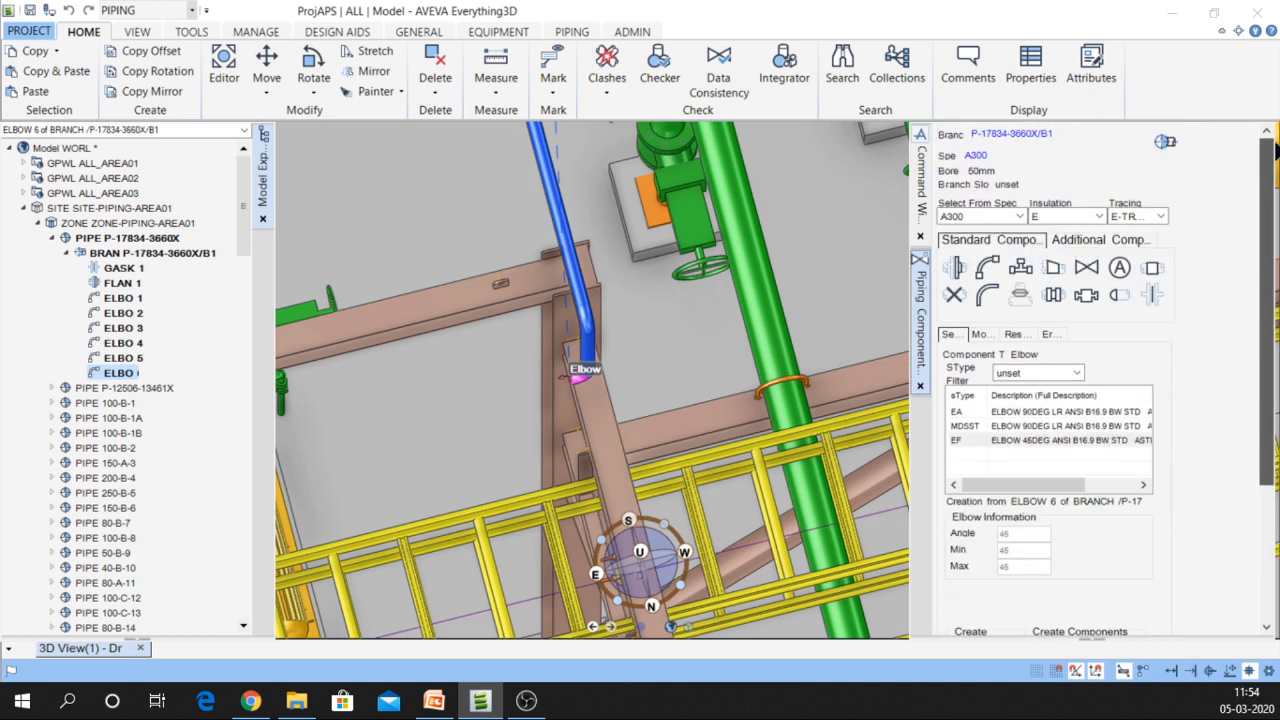
pyautogui.click(953, 267)
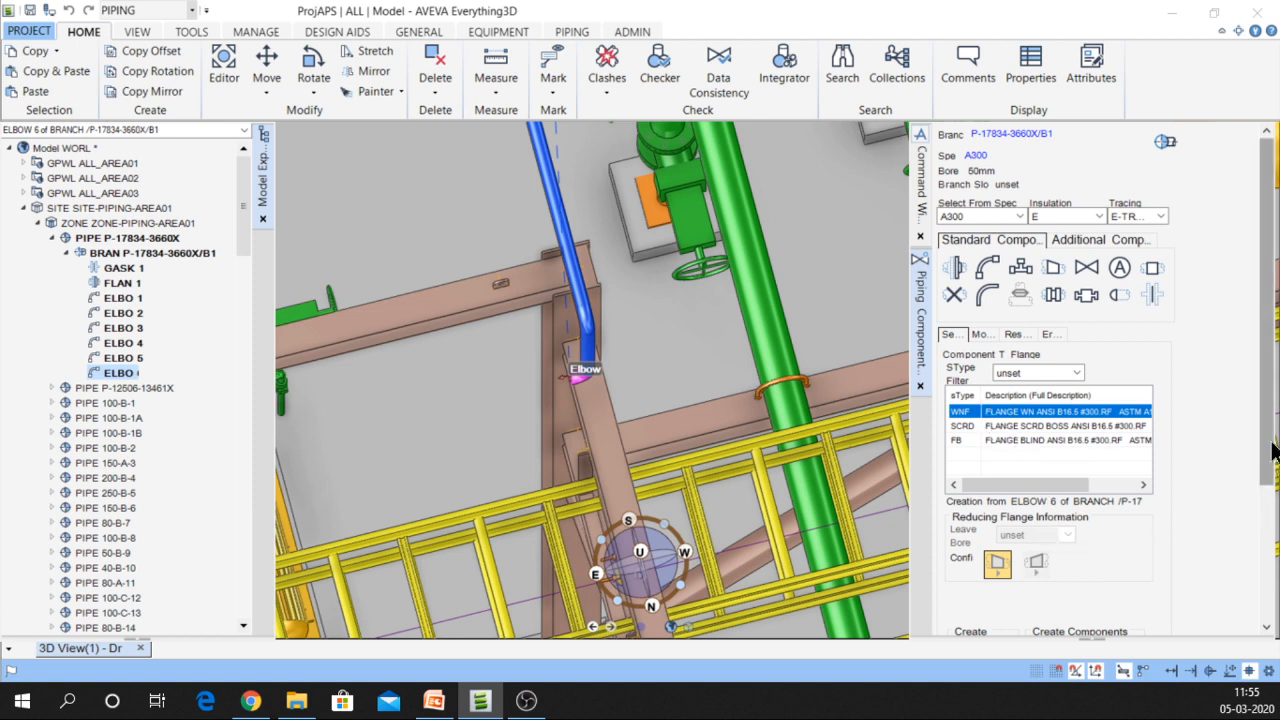
pyautogui.scroll(-1, 1274, 476)
pyautogui.scroll(-3, 1274, 476)
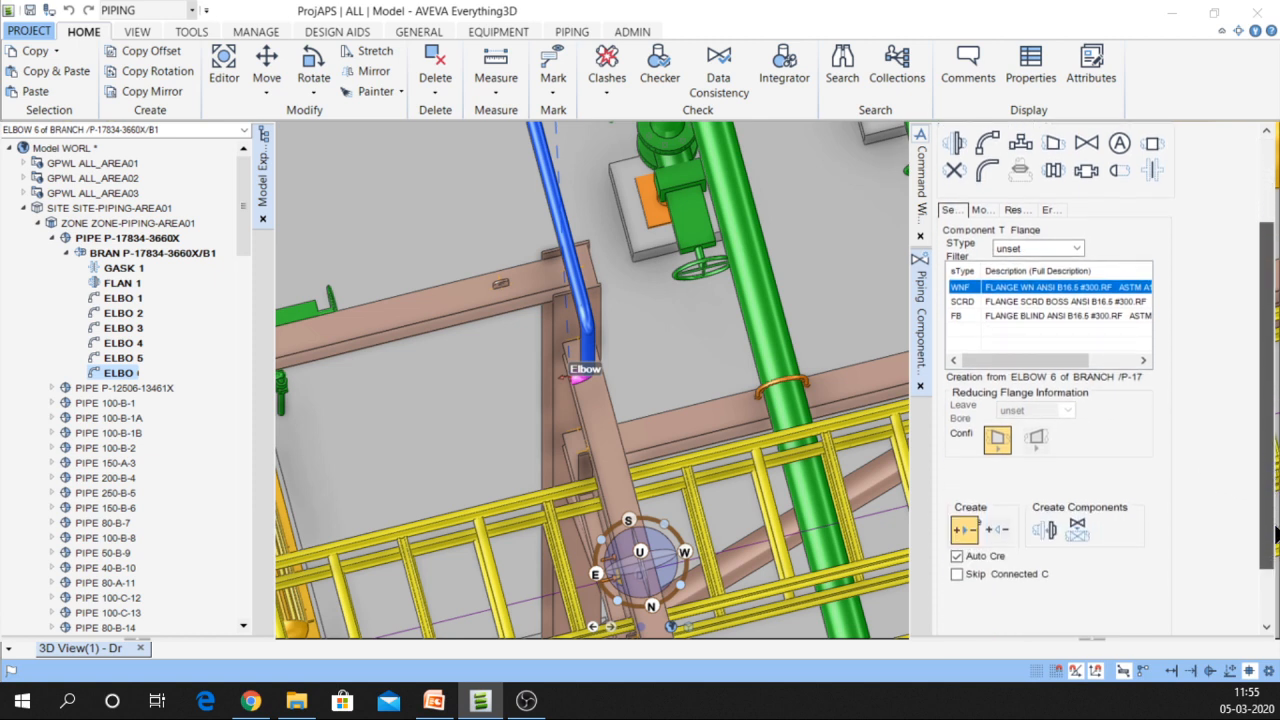
pyautogui.click(1047, 537)
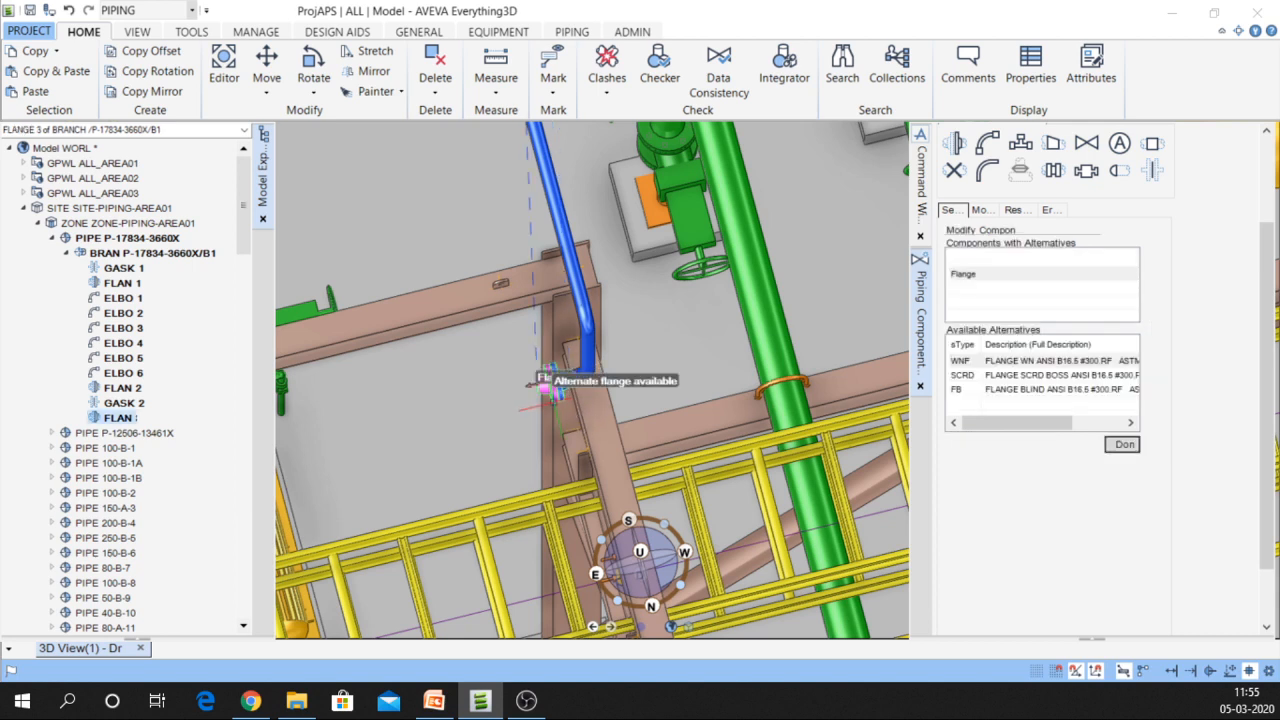
# Close the alternative-flange list and make GASK 2 the current element
pyautogui.scroll(3, 552, 385)
pyautogui.scroll(3, 540, 385)
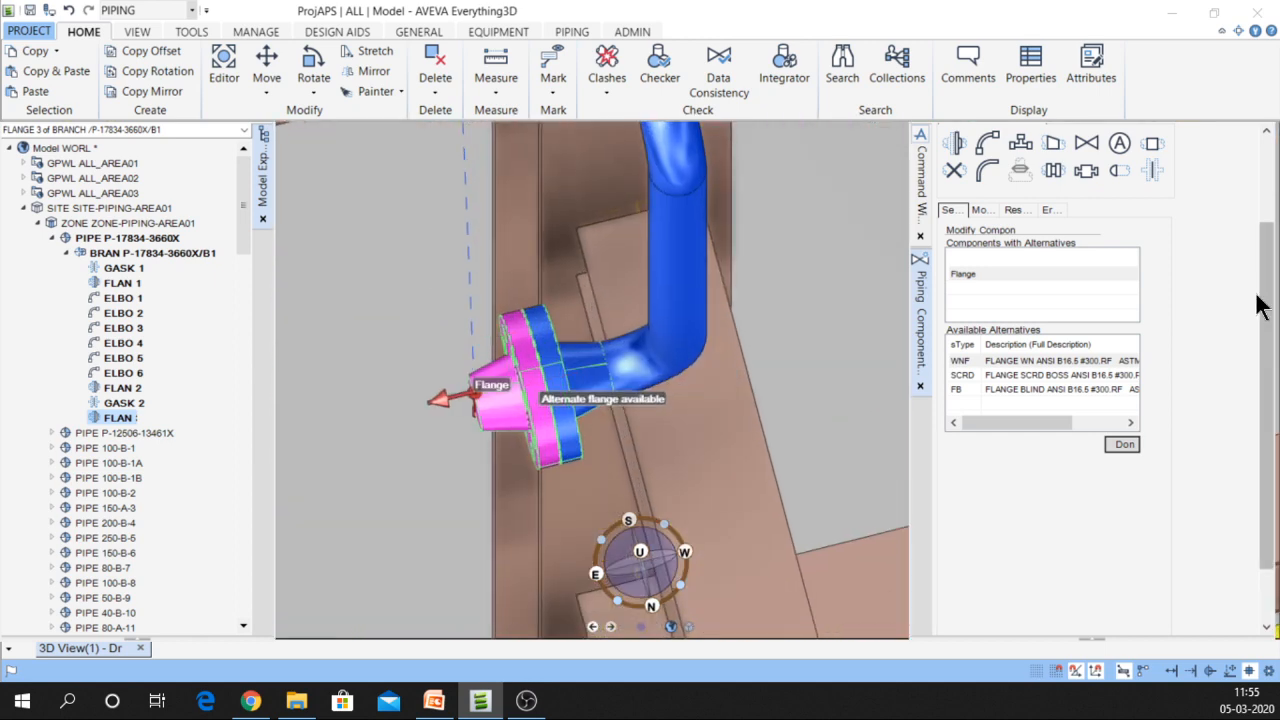
pyautogui.click(1122, 444)
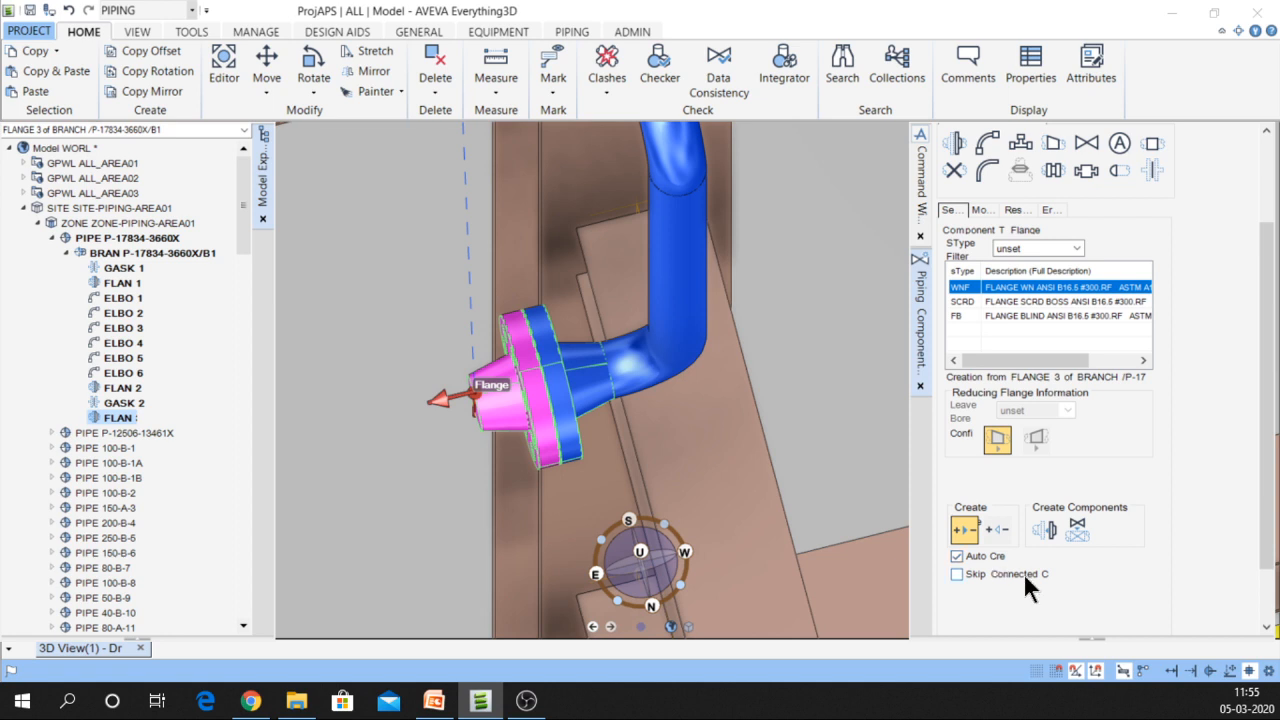
pyautogui.scroll(-2, 1023, 573)
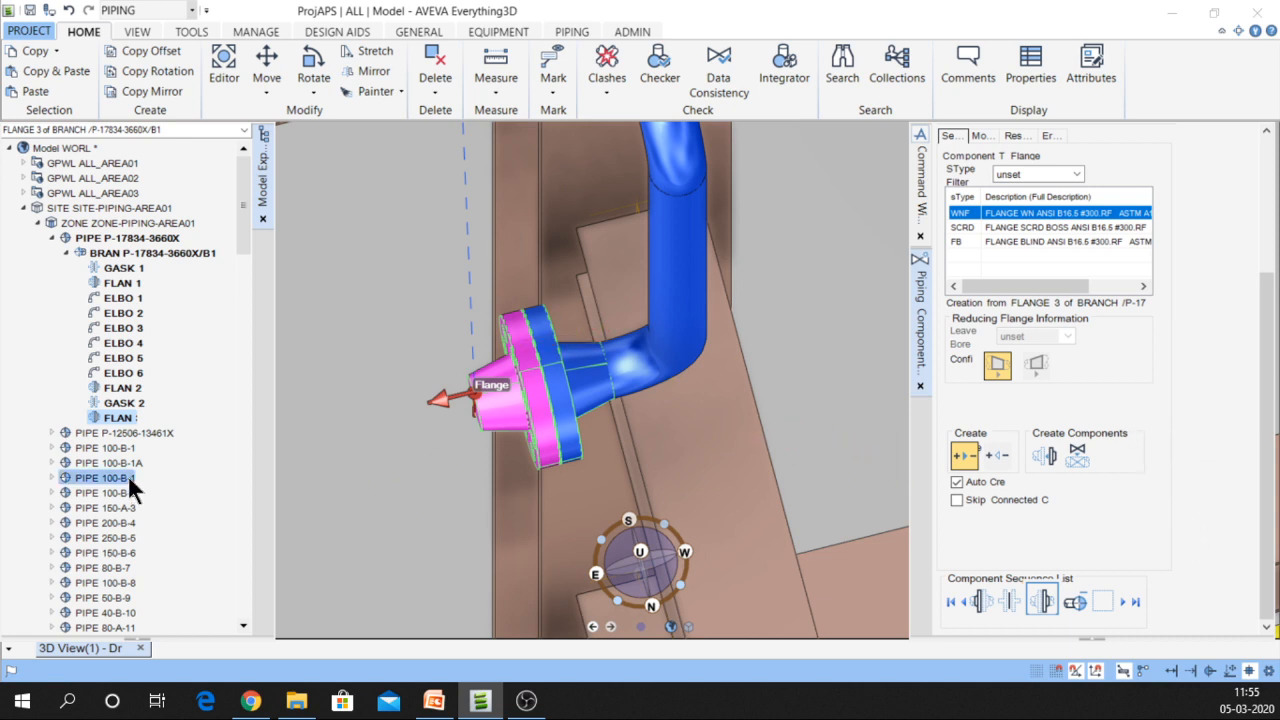
pyautogui.click(140, 402)
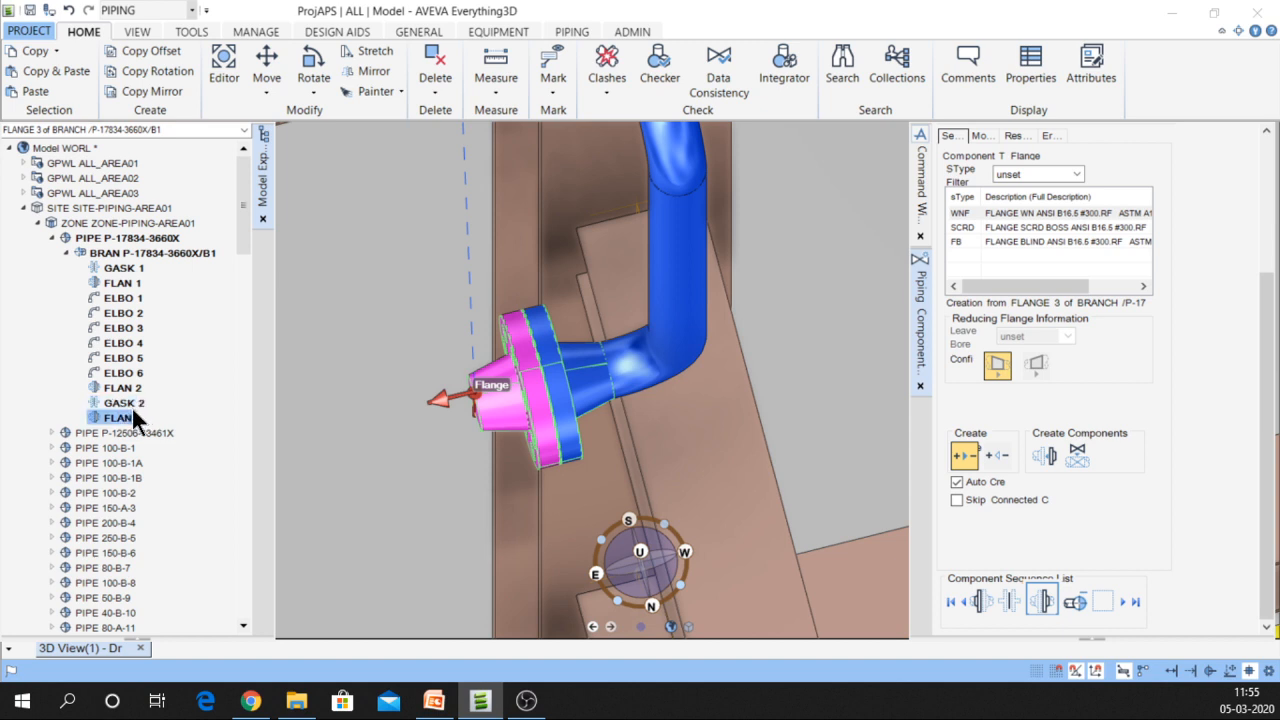
pyautogui.click(129, 403)
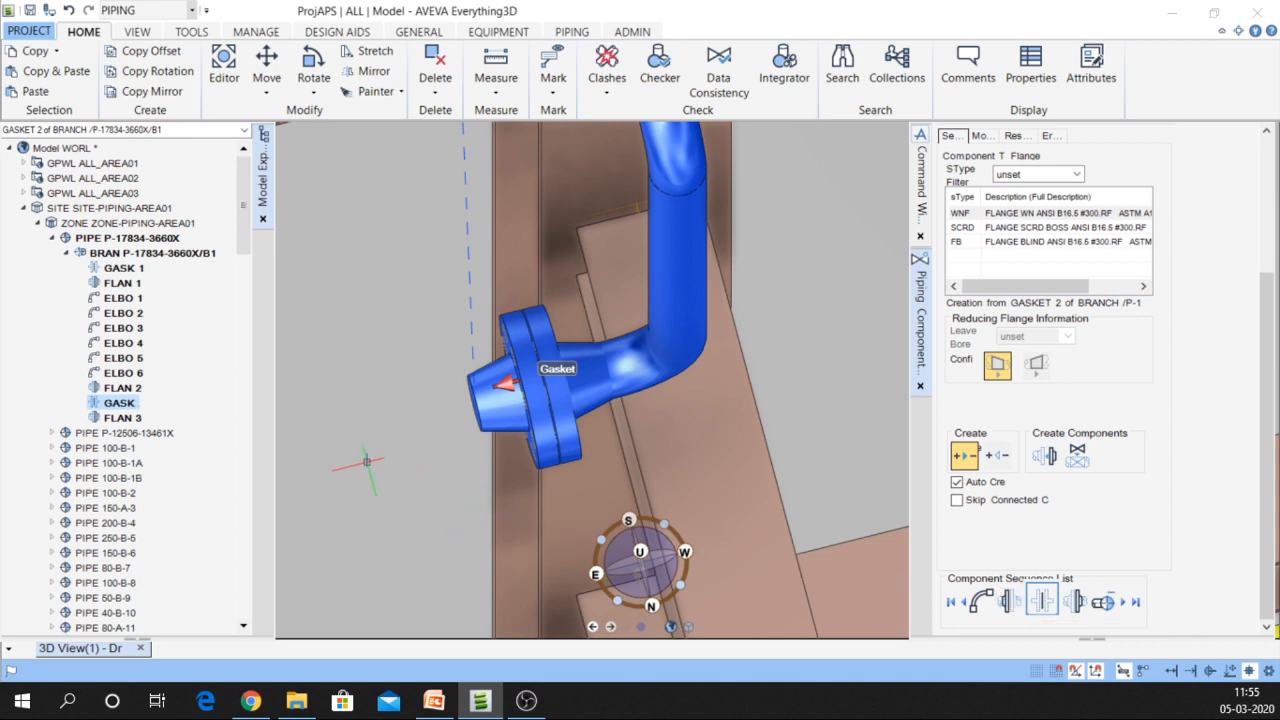
# Delete FLANGE 3 from the branch and reselect GASK 2
pyautogui.rightClick(130, 416)
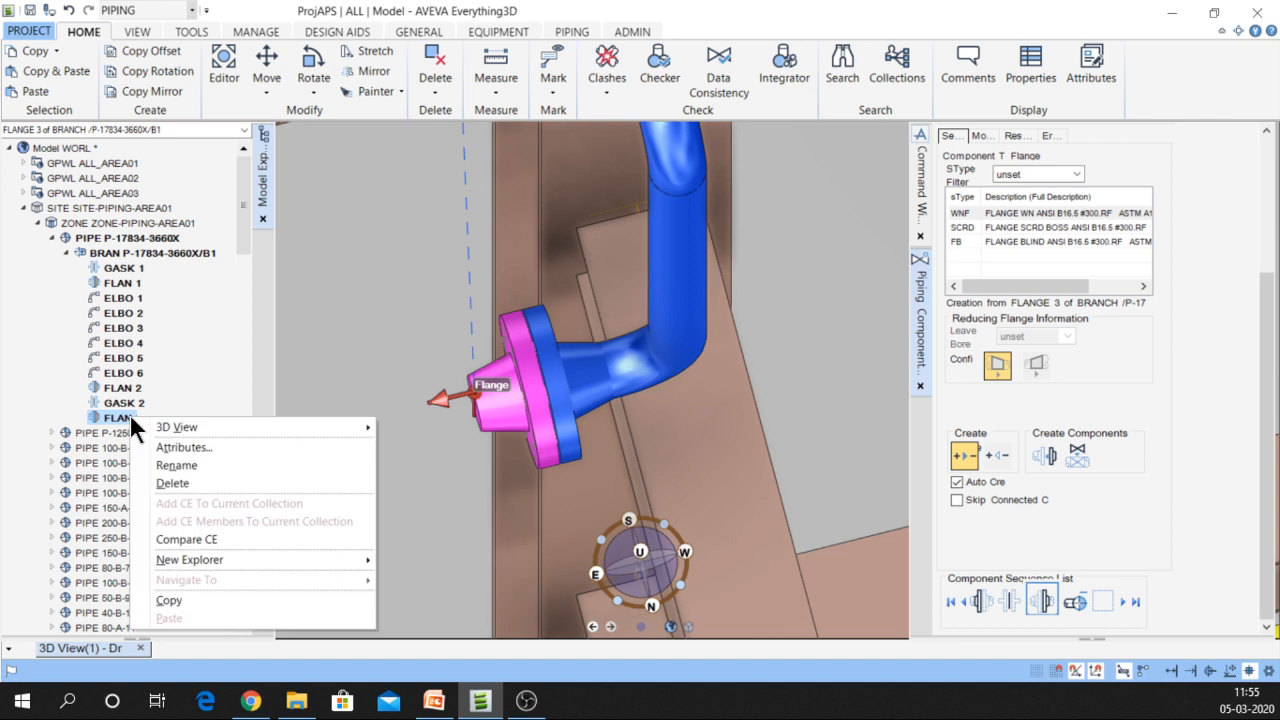
pyautogui.click(181, 483)
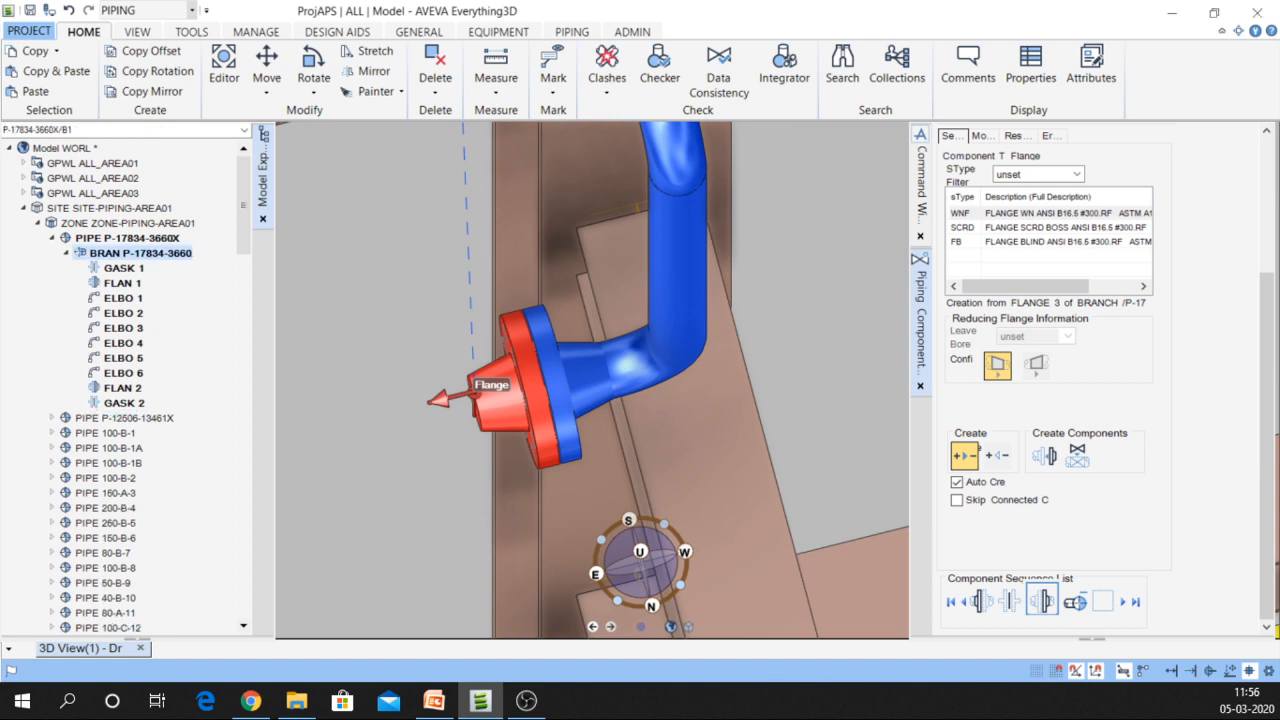
pyautogui.click(133, 402)
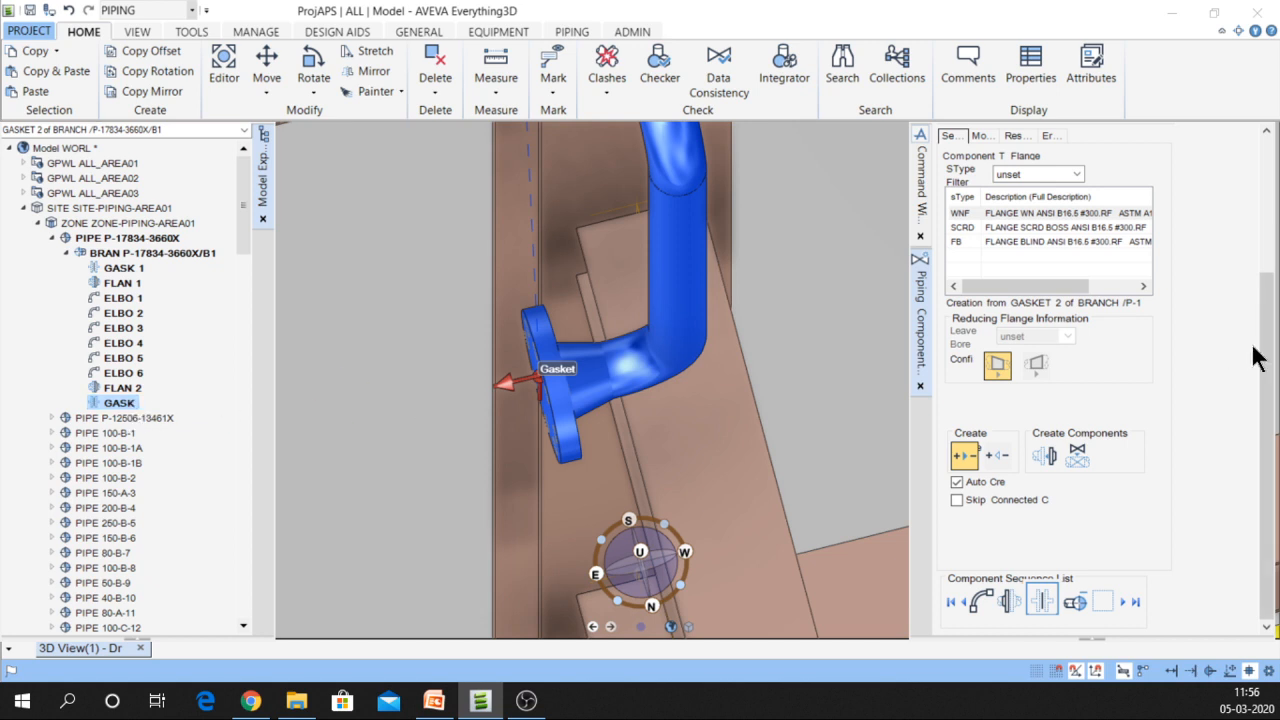
pyautogui.moveTo(1273, 370); pyautogui.dragTo(1259, 192)
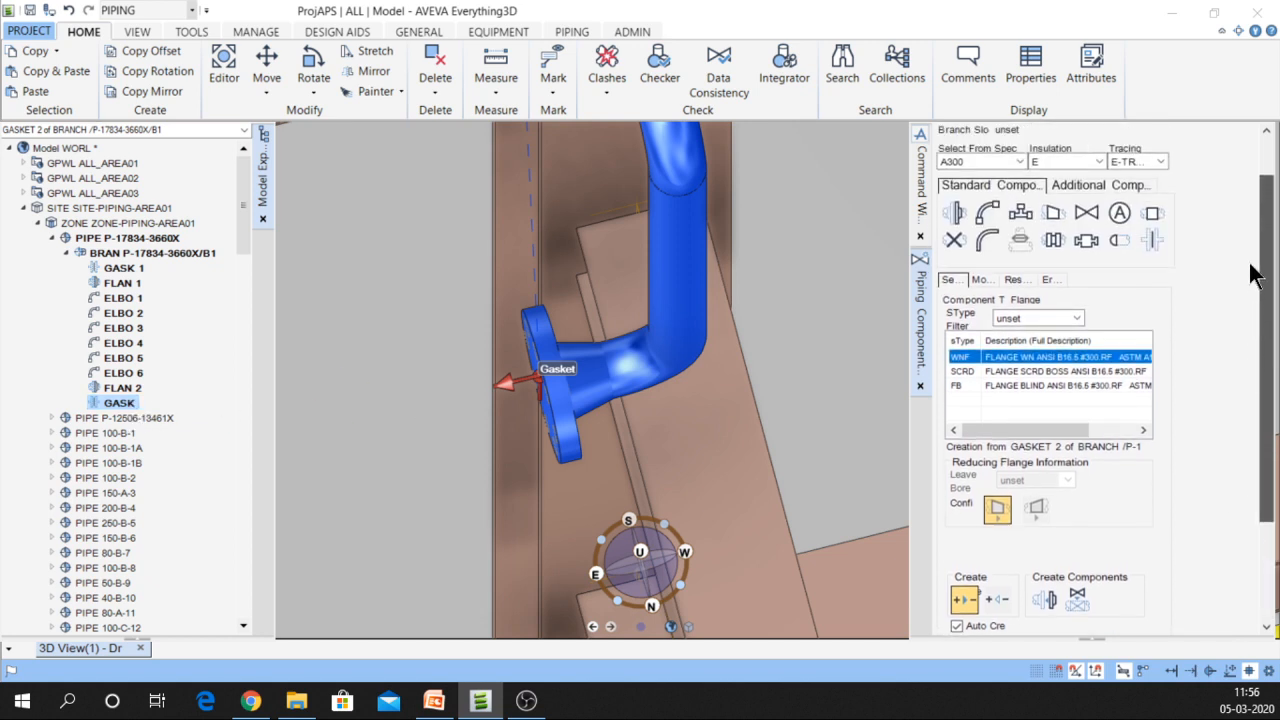
# Add a CHK wafer check valve VALV 1 with GASK 3 and FLAN 3 after GASK 2
pyautogui.click(1085, 216)
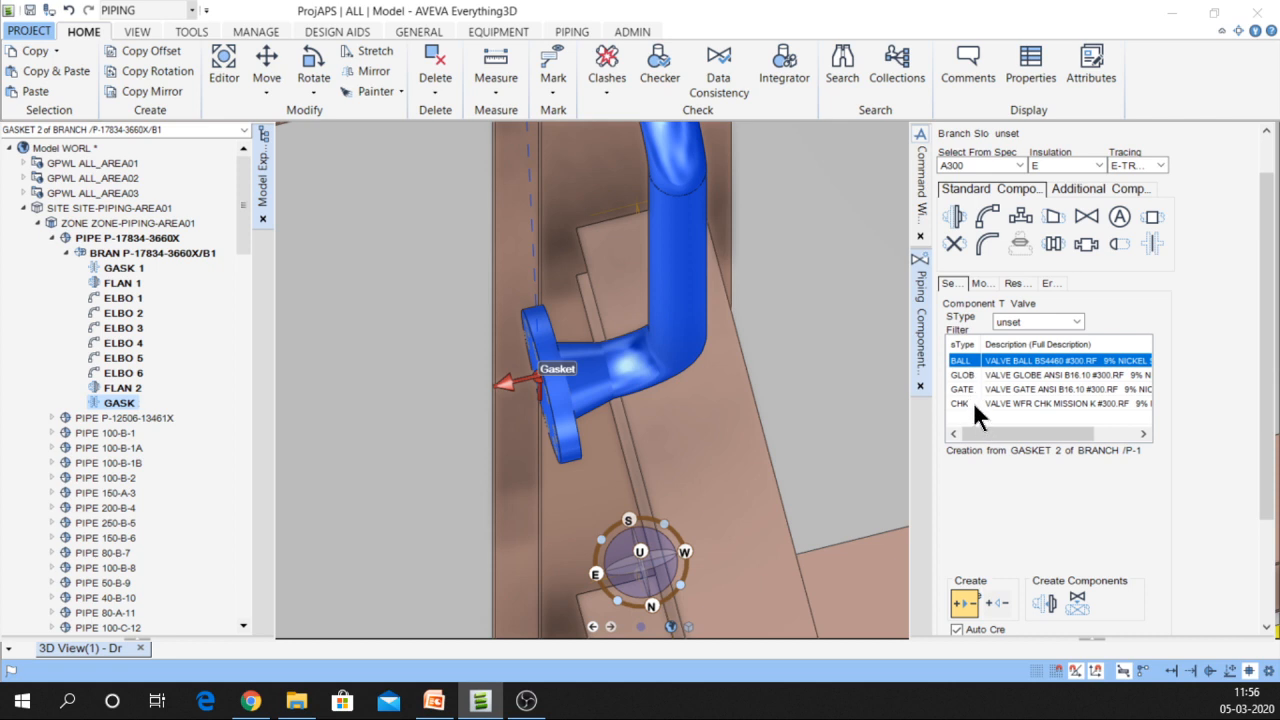
pyautogui.click(974, 403)
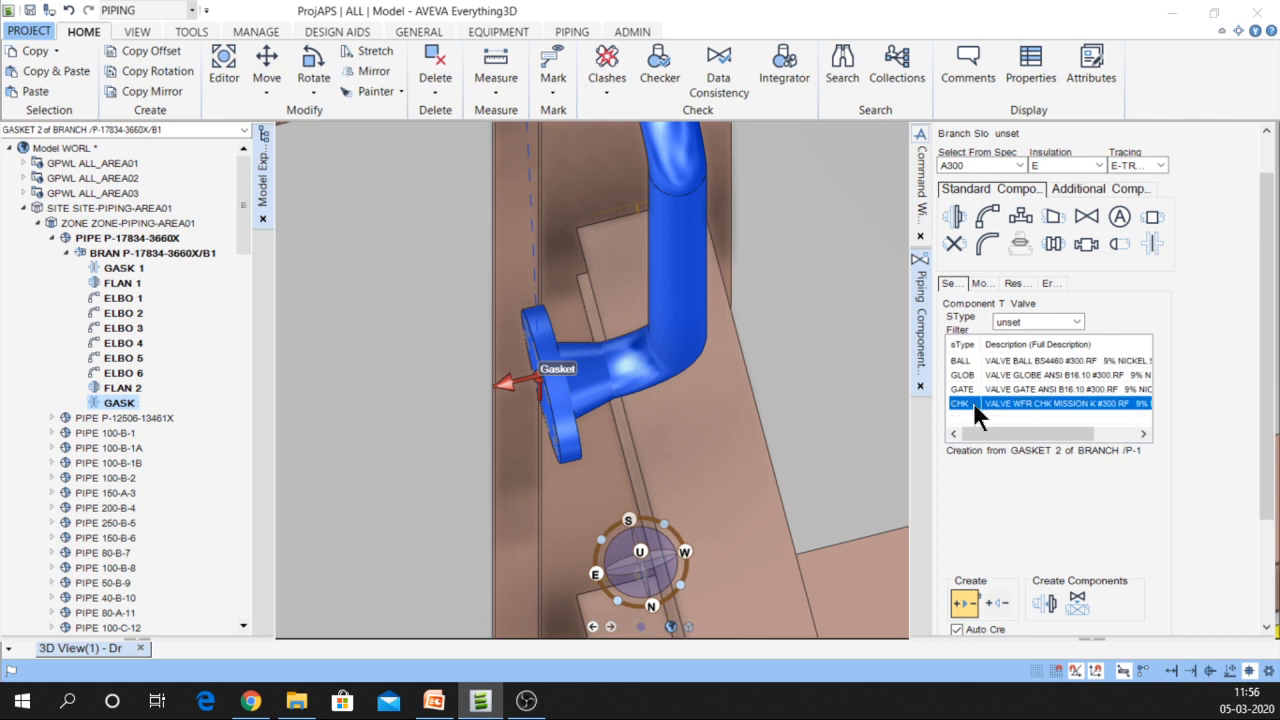
pyautogui.click(1048, 603)
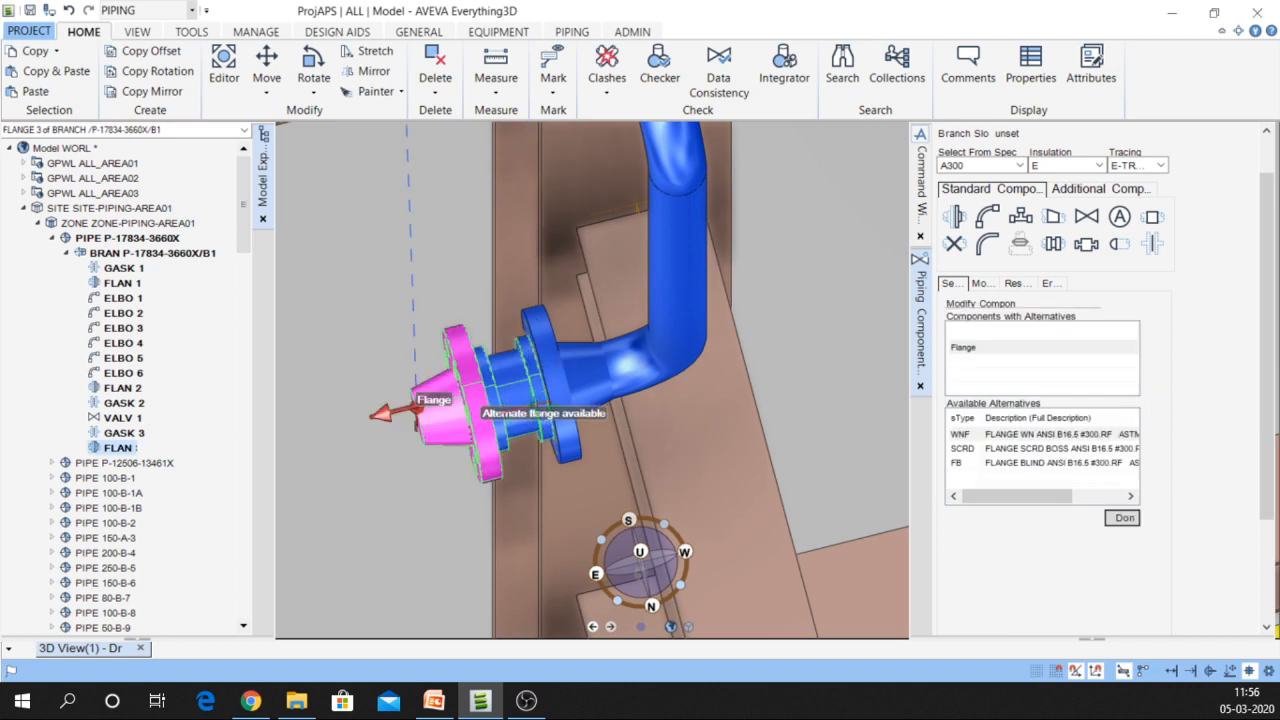
# Orbit to a top-down view of the new flanges and select FLAN 2
pyautogui.moveTo(540, 408)
pyautogui.mouseDown(button='middle')
pyautogui.moveTo(645, 404)
pyautogui.moveTo(693, 332)
pyautogui.moveTo(665, 378)
pyautogui.moveTo(597, 418)
pyautogui.mouseUp(button='middle')
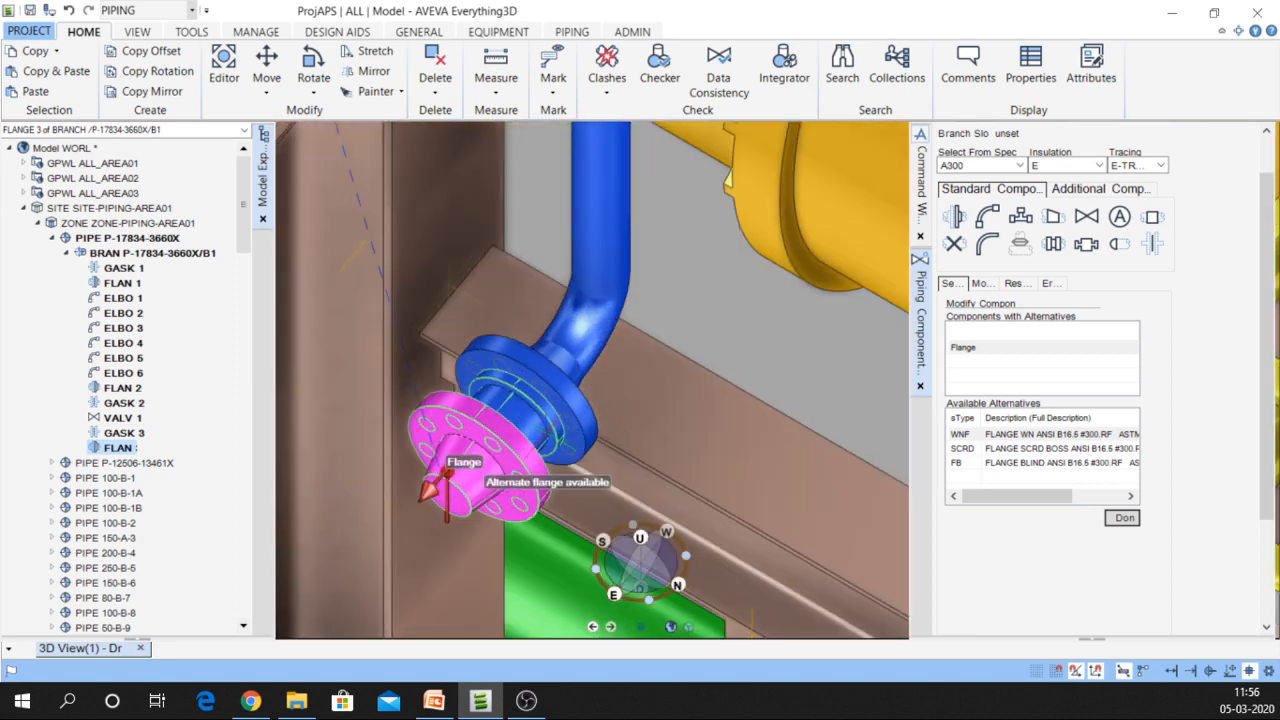
pyautogui.scroll(-3, 551, 433)
pyautogui.moveTo(551, 433); pyautogui.dragTo(485, 398, button='middle')
pyautogui.scroll(1, 515, 490)
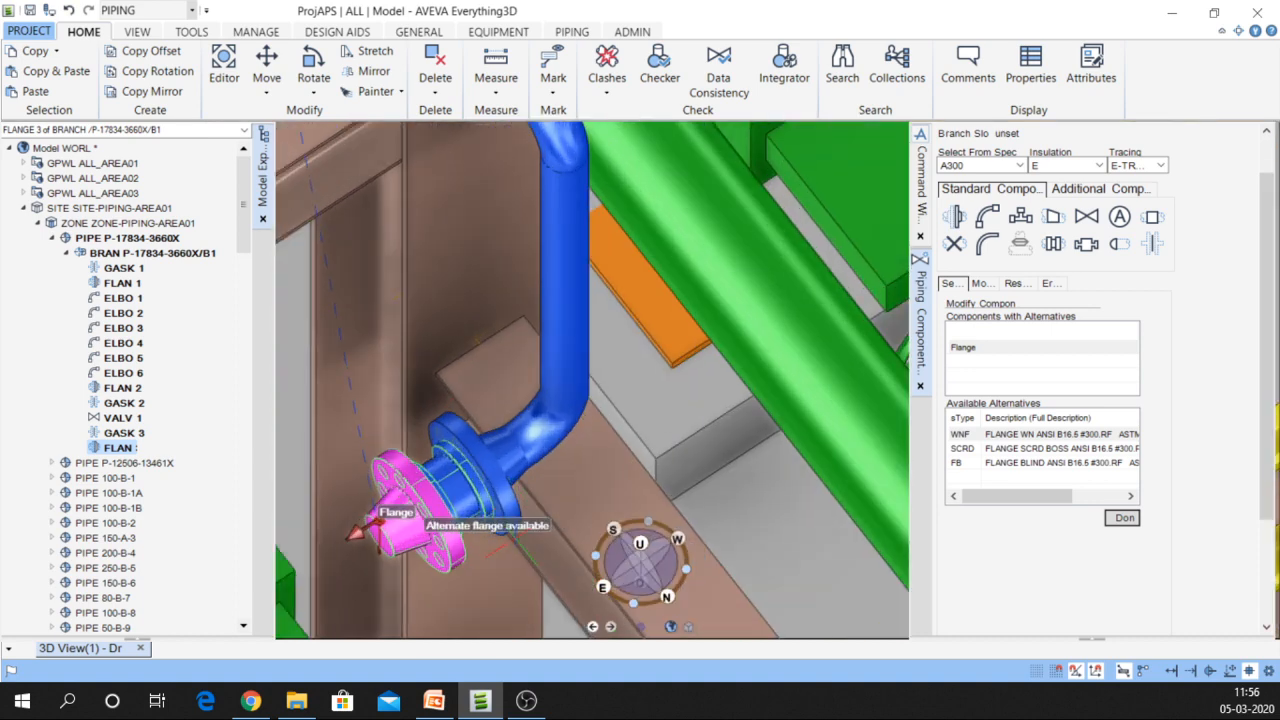
pyautogui.moveTo(378, 518); pyautogui.dragTo(385, 430, button='middle')
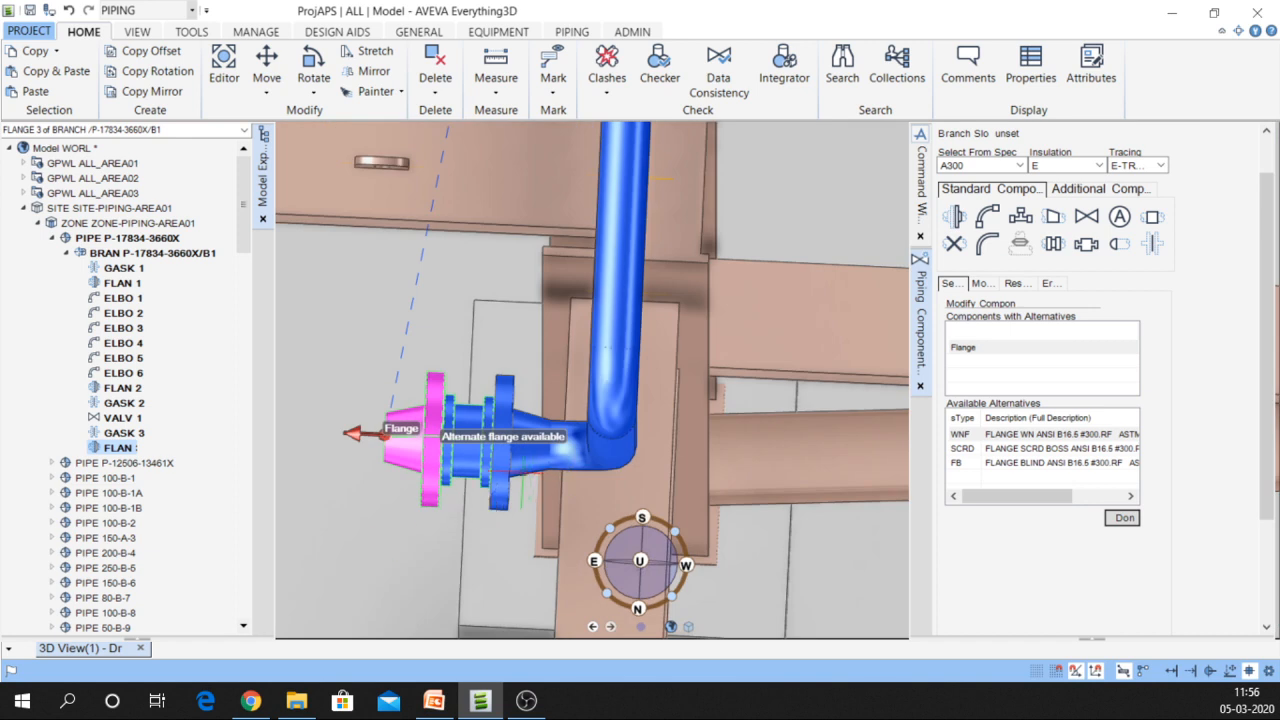
pyautogui.click(522, 472)
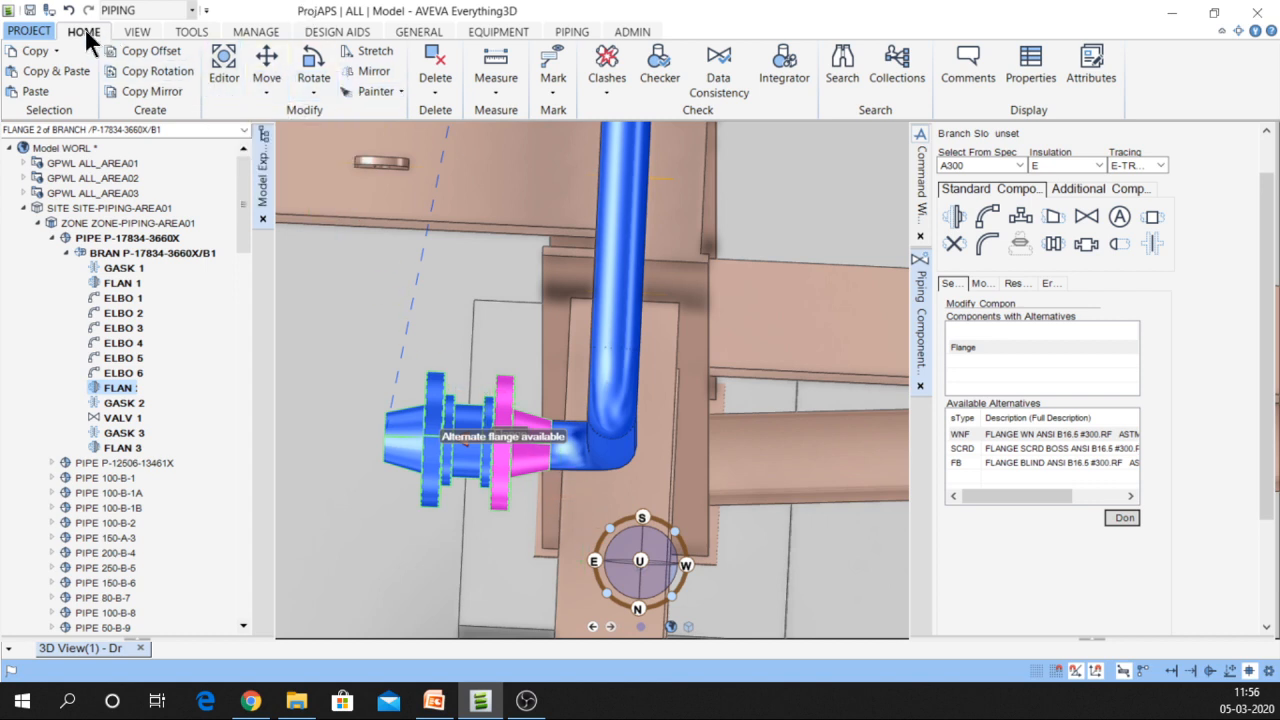
# Slide the flange and check valve assembly along its X axis, away from the elbow
pyautogui.click(224, 88)
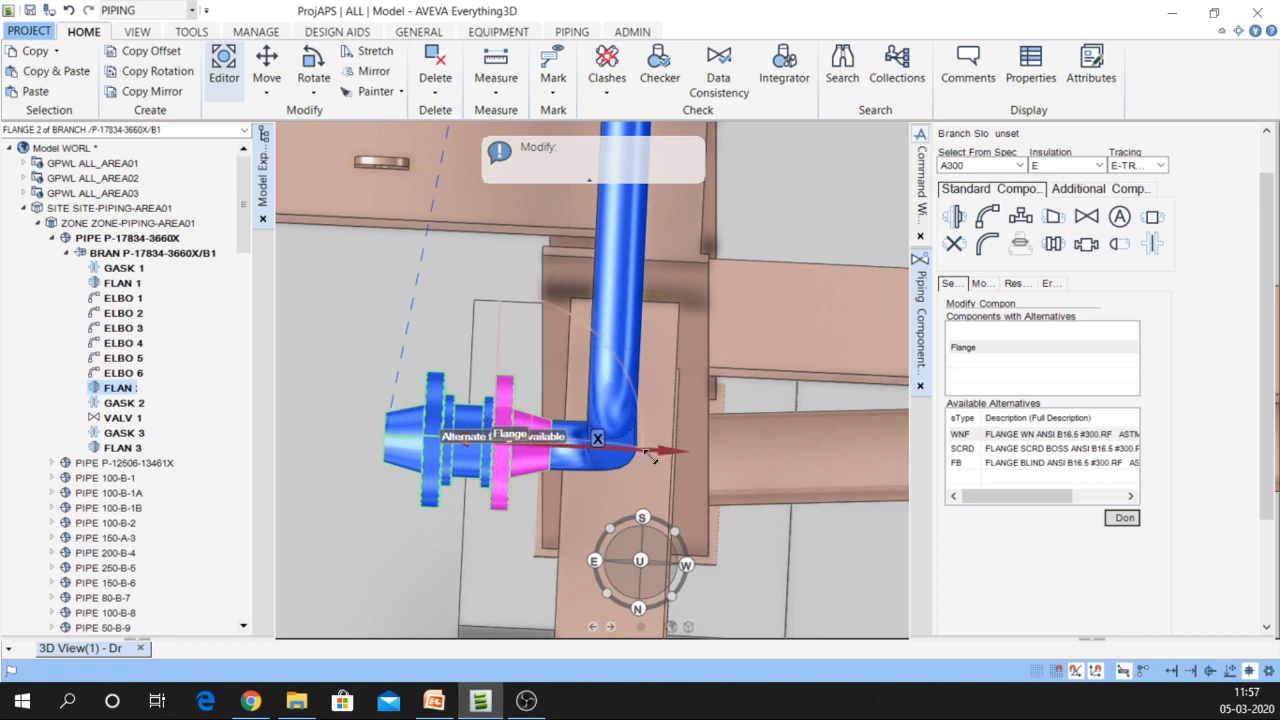
pyautogui.moveTo(650, 456); pyautogui.dragTo(534, 445)
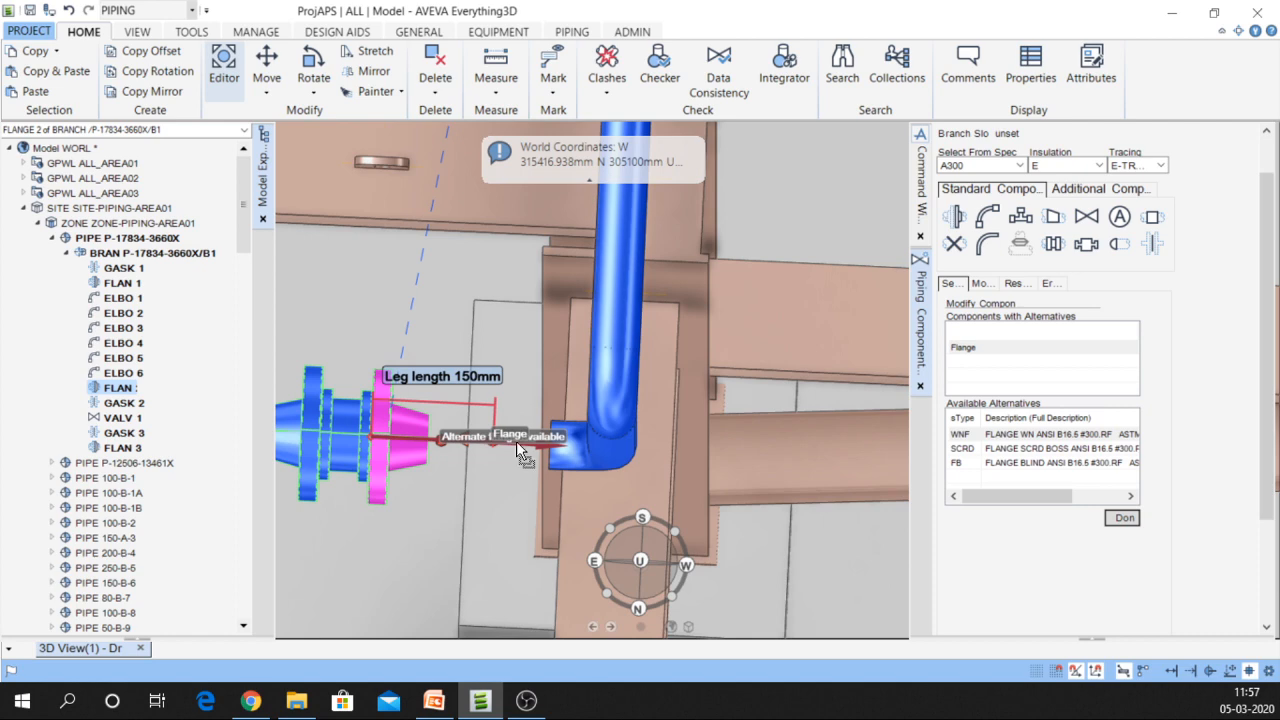
pyautogui.moveTo(516, 441); pyautogui.dragTo(515, 440)
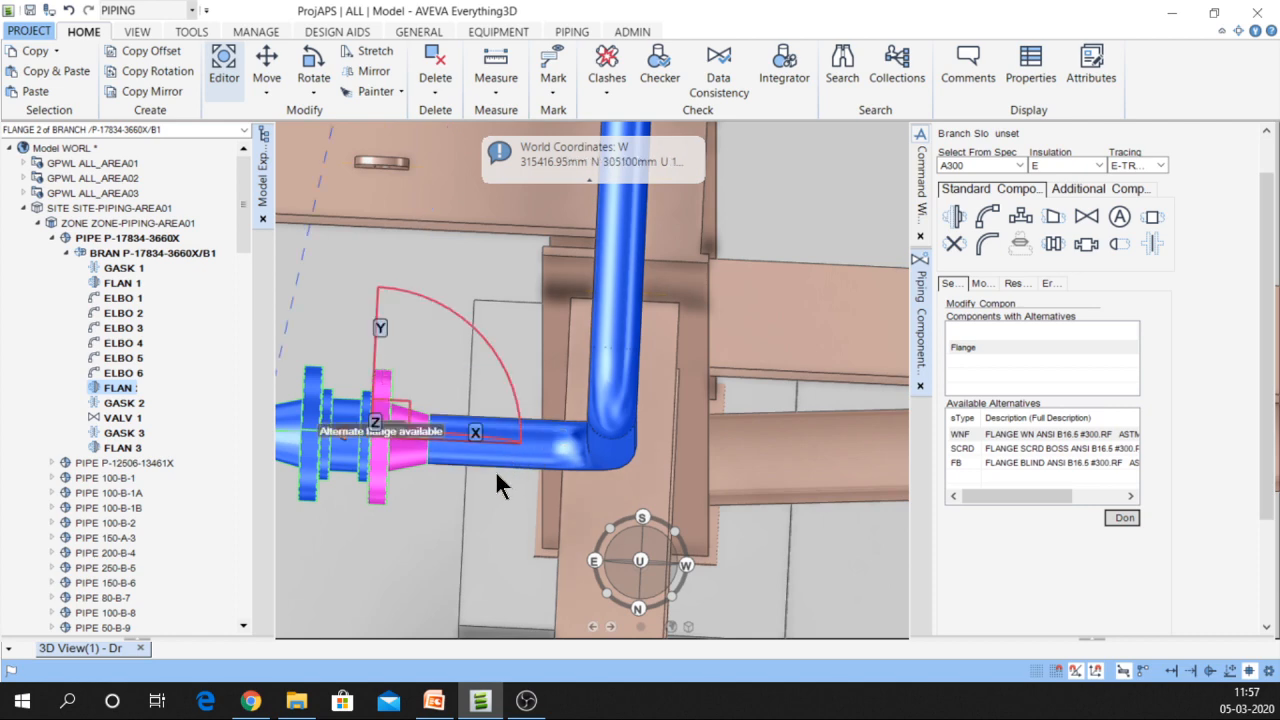
pyautogui.scroll(-3, 573, 455)
pyautogui.moveTo(573, 455); pyautogui.dragTo(627, 420, button='middle')
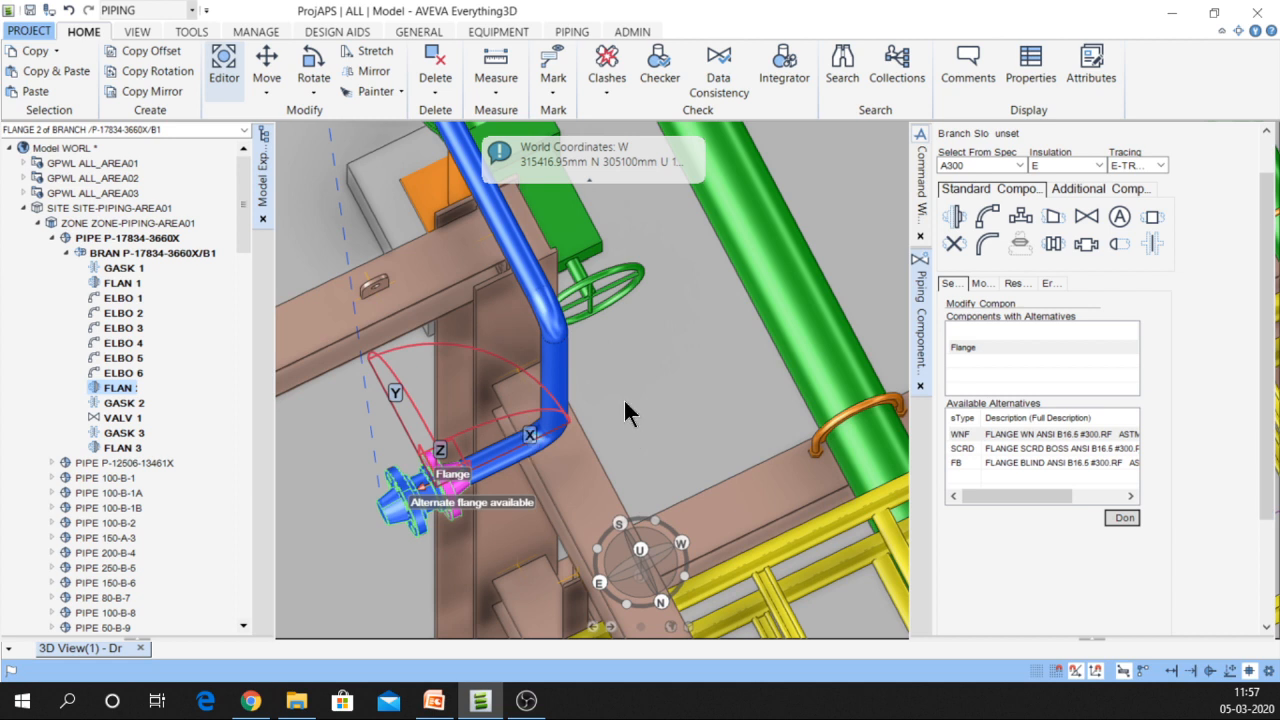
# Reselect the flange, cancel the edit and exit the Editor
pyautogui.click(427, 468)
pyautogui.scroll(1, 428, 488)
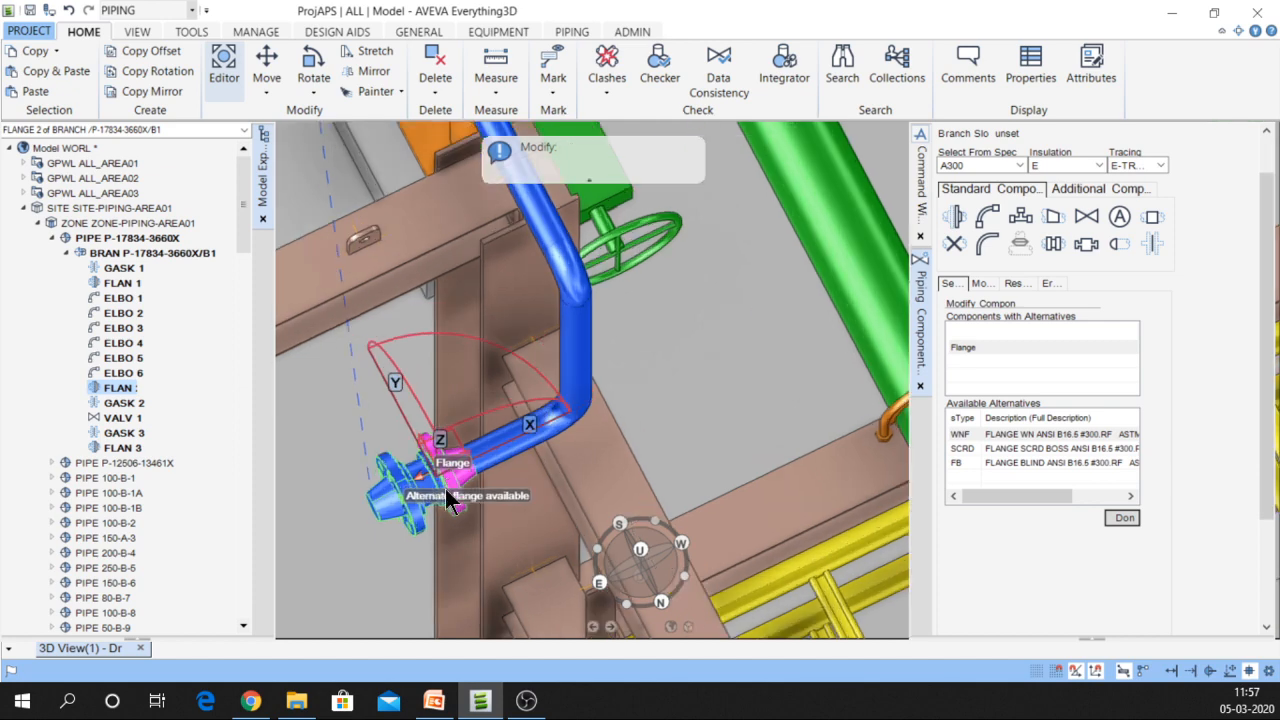
pyautogui.scroll(3, 447, 500)
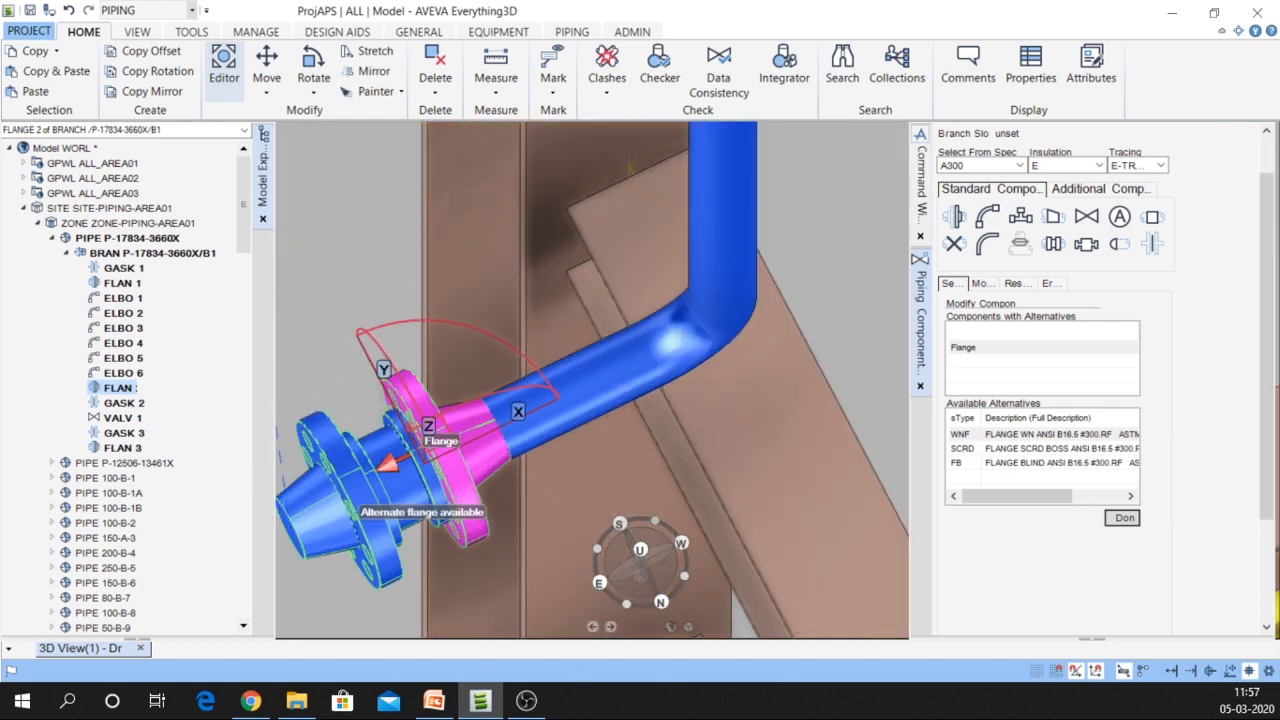
pyautogui.press('Escape')
pyautogui.click(386, 430)
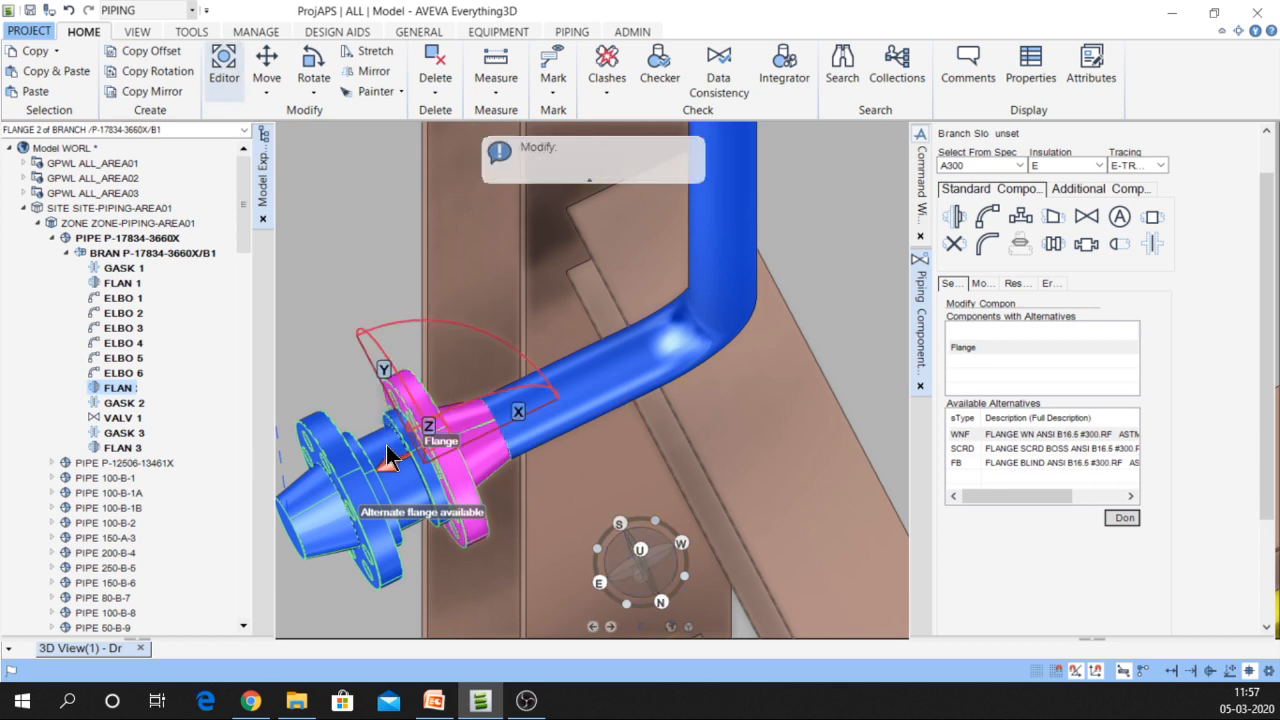
pyautogui.click(224, 62)
pyautogui.click(224, 49)
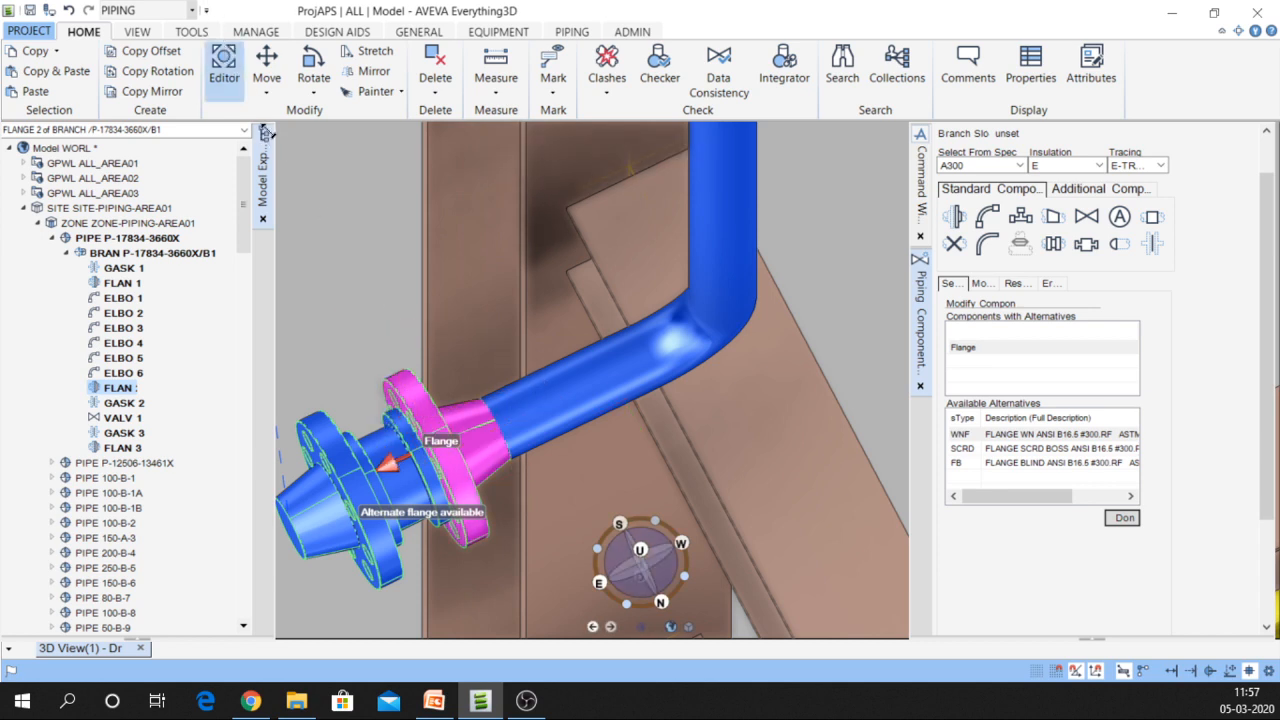
# Zoom and pan the 3D view in close on FLANGE 2 at the branch end
pyautogui.scroll(-12, 512, 345)
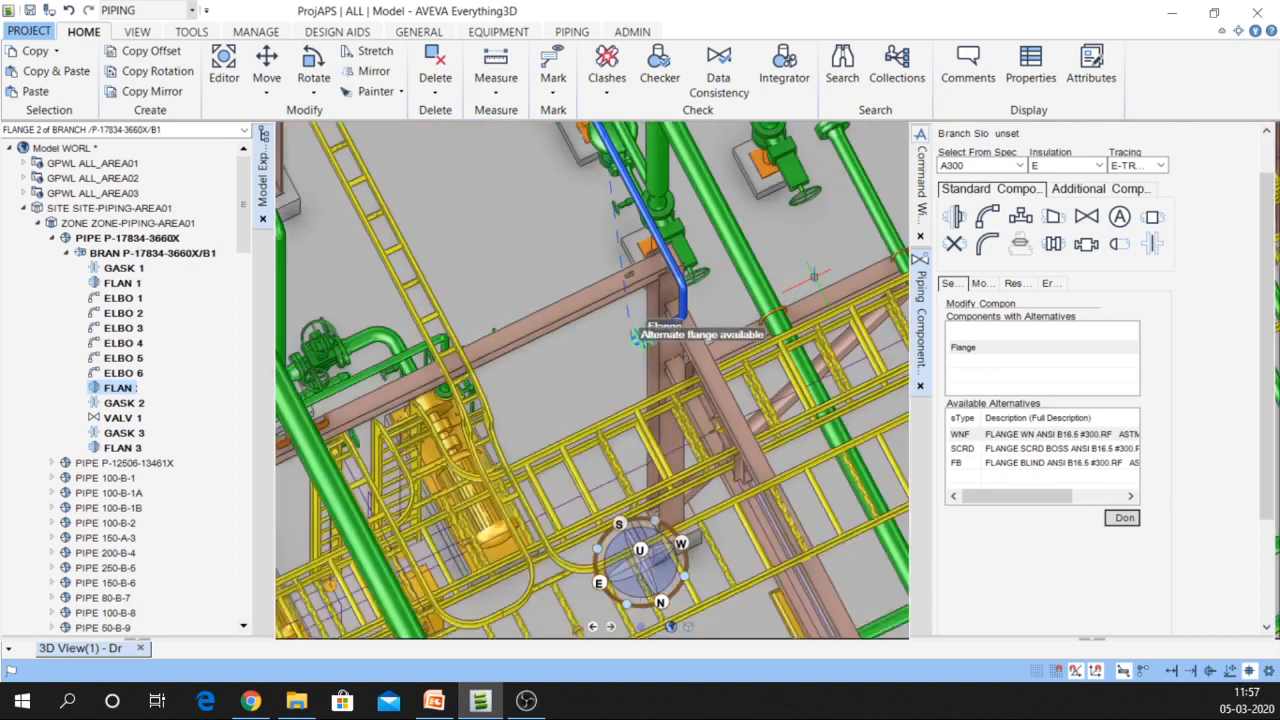
pyautogui.scroll(-4, 555, 195)
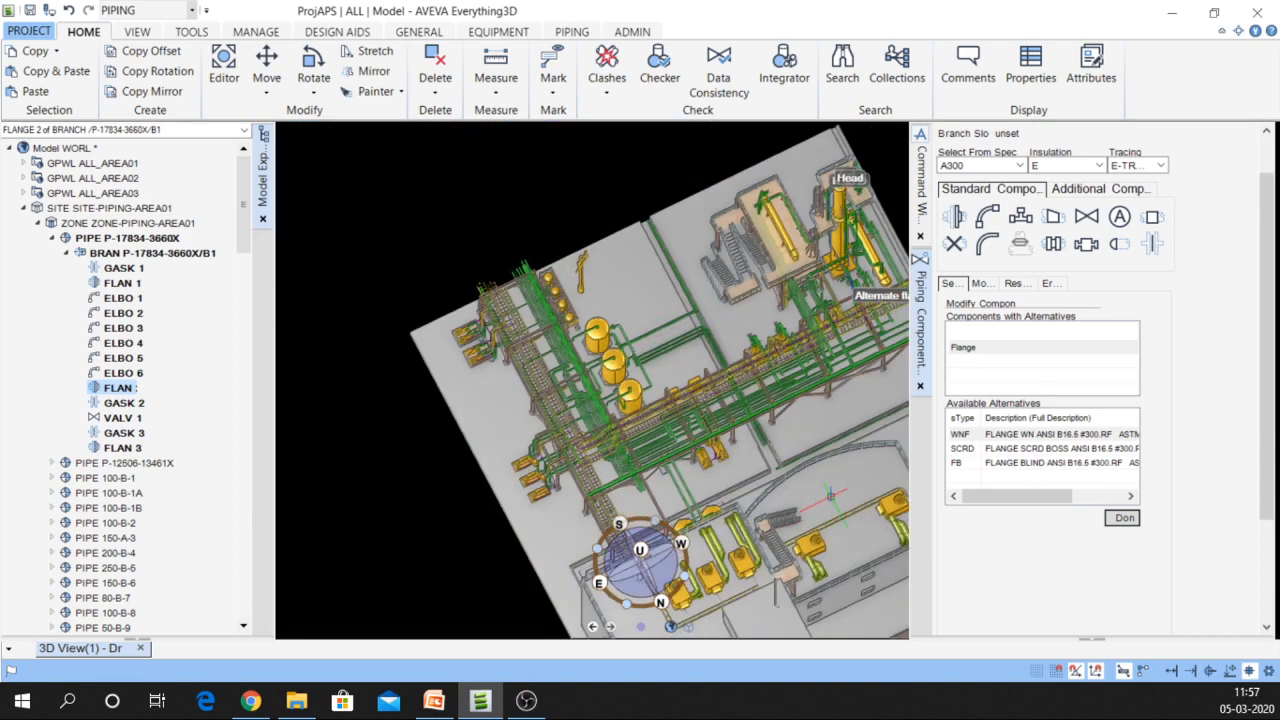
pyautogui.scroll(6, 824, 499)
pyautogui.scroll(4, 822, 310)
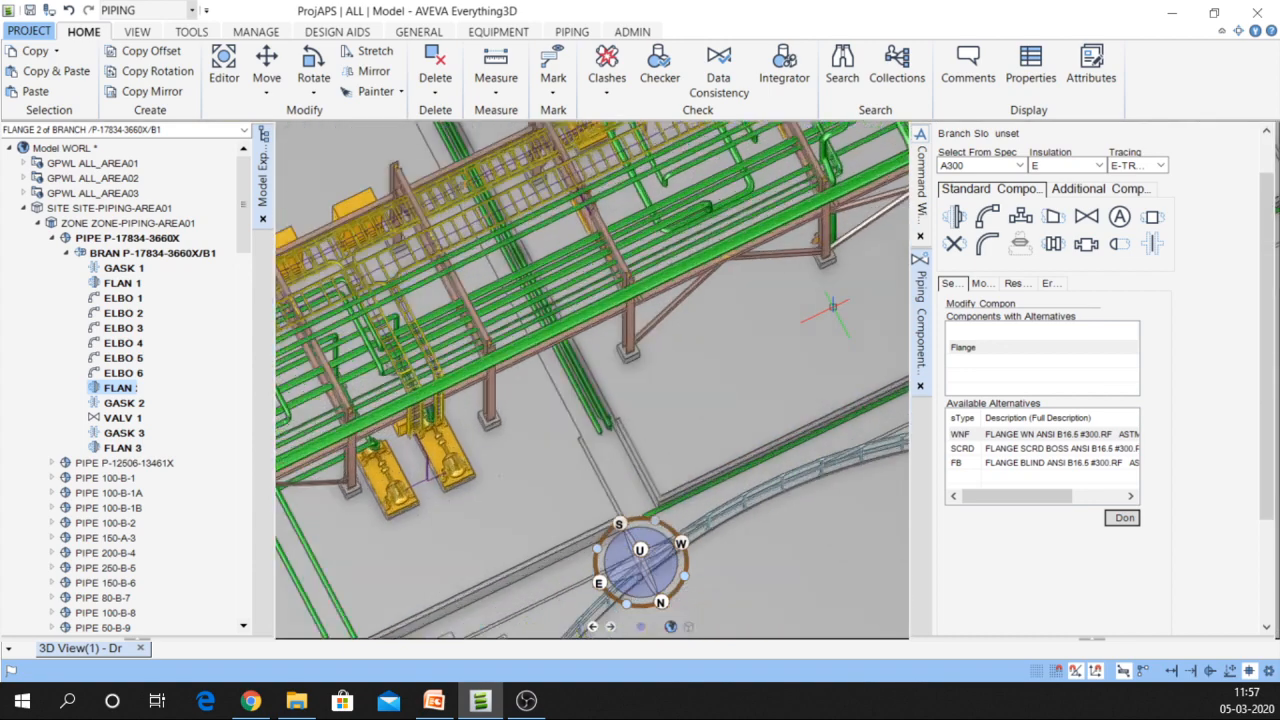
pyautogui.moveTo(822, 292); pyautogui.dragTo(641, 391, button='middle')
pyautogui.scroll(-3, 640, 557)
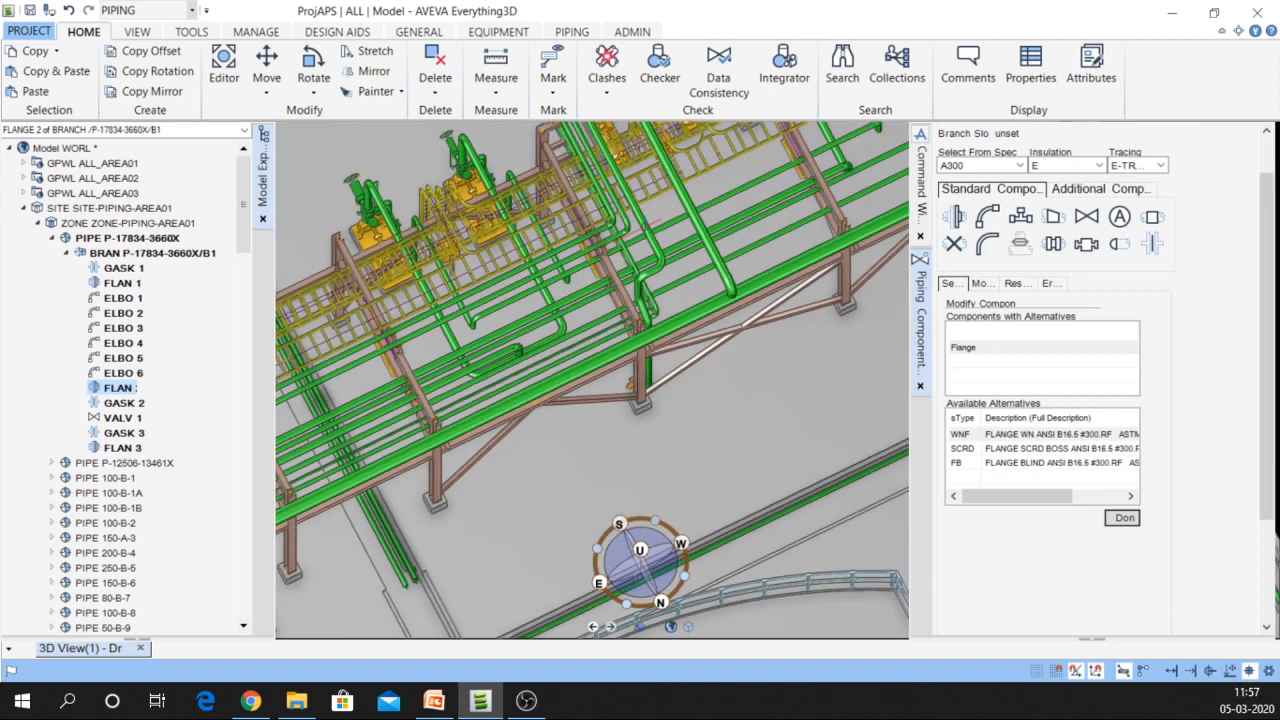
pyautogui.scroll(-5, 640, 557)
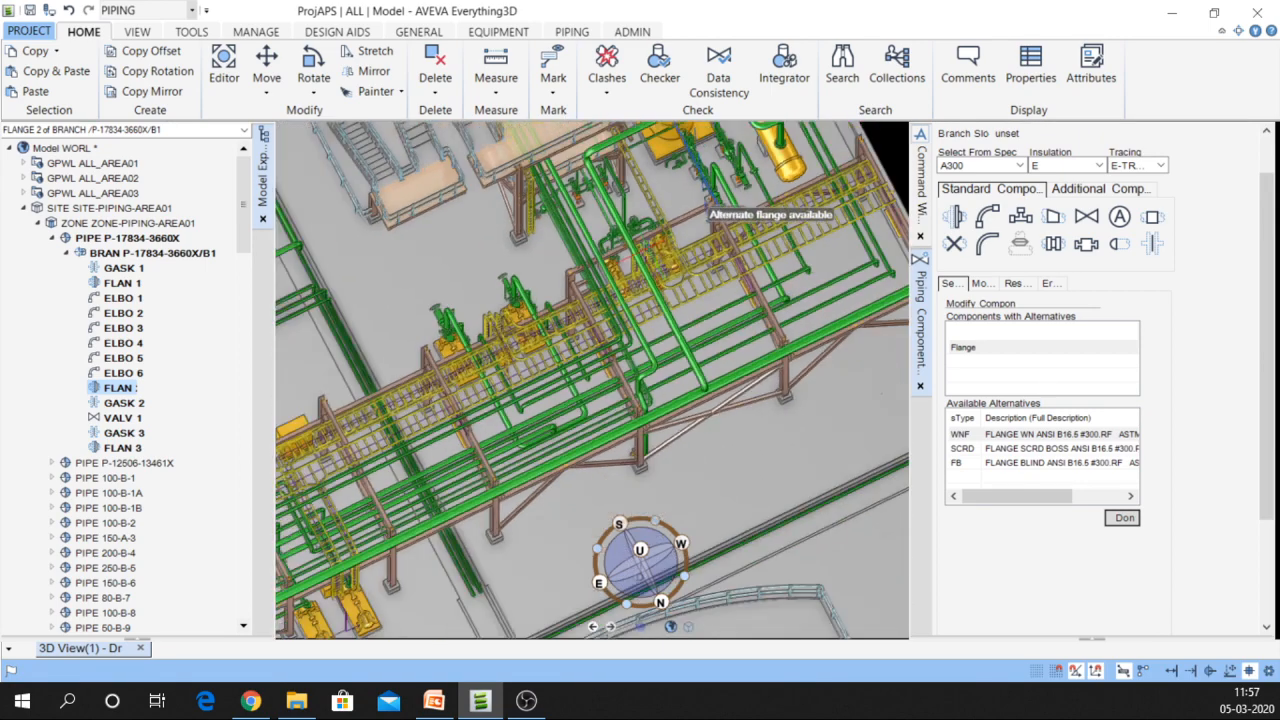
pyautogui.moveTo(666, 240); pyautogui.dragTo(645, 377, button='middle')
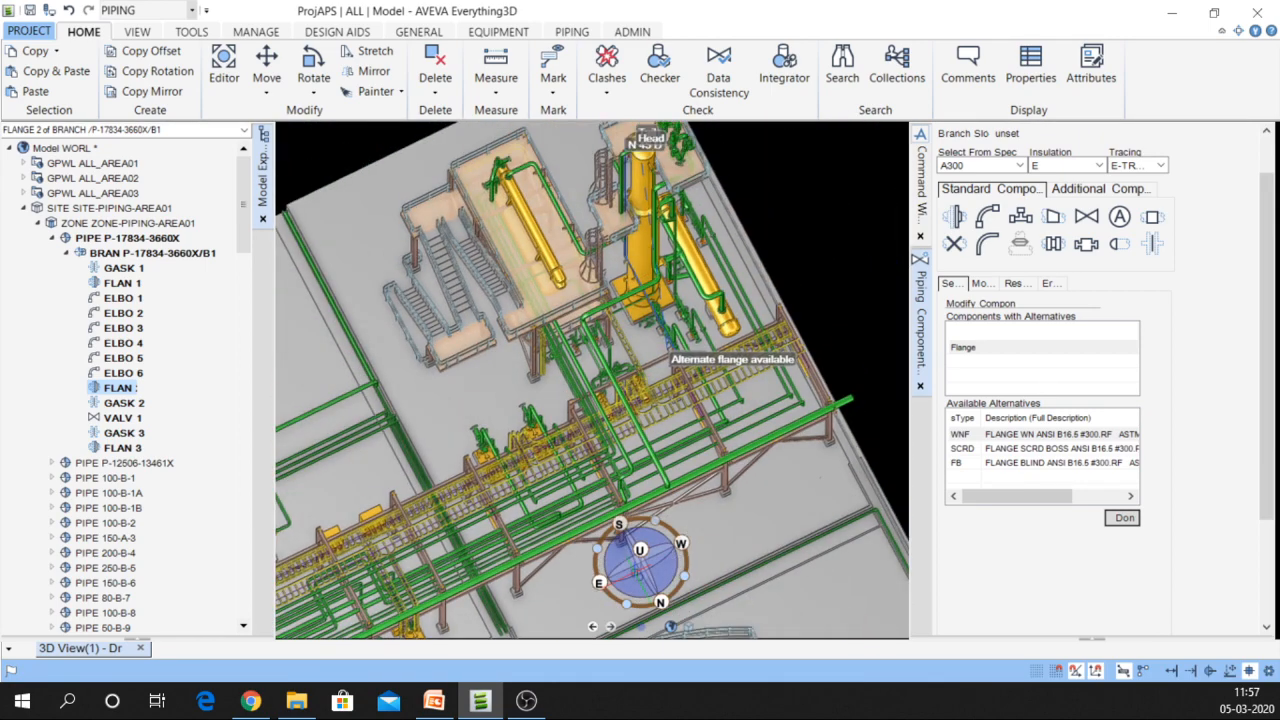
pyautogui.scroll(5, 640, 557)
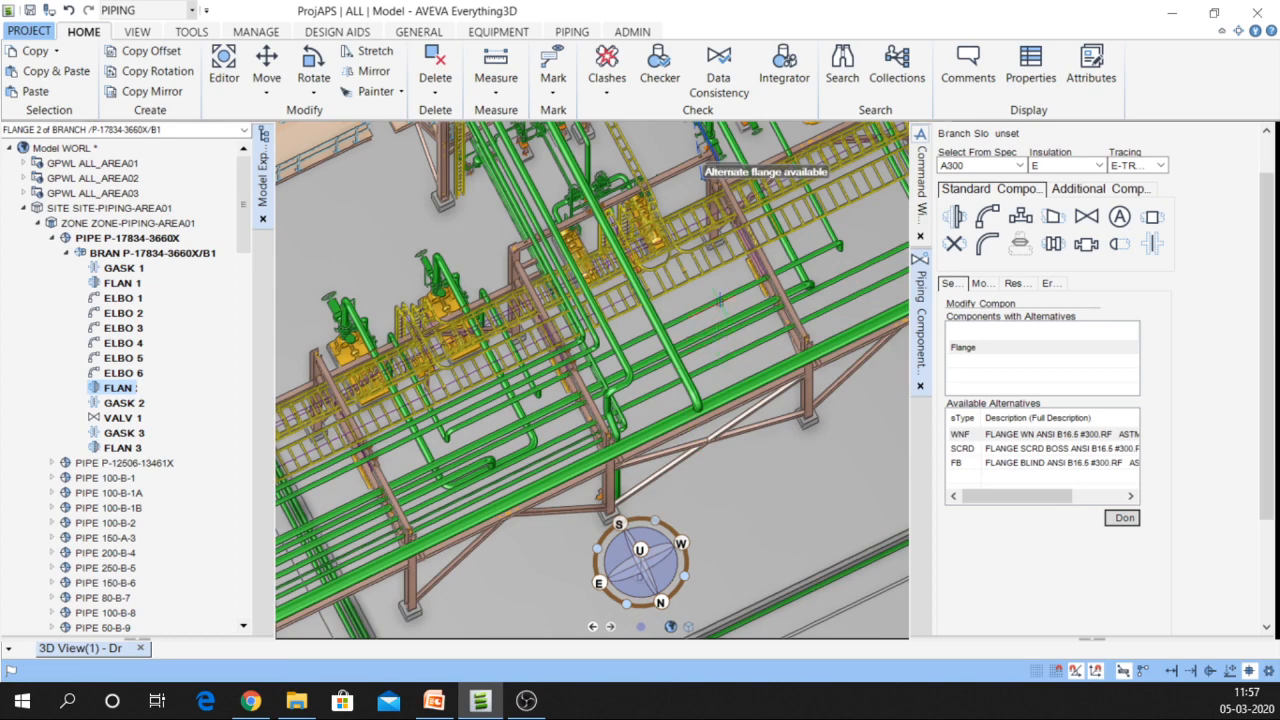
pyautogui.scroll(6, 720, 165)
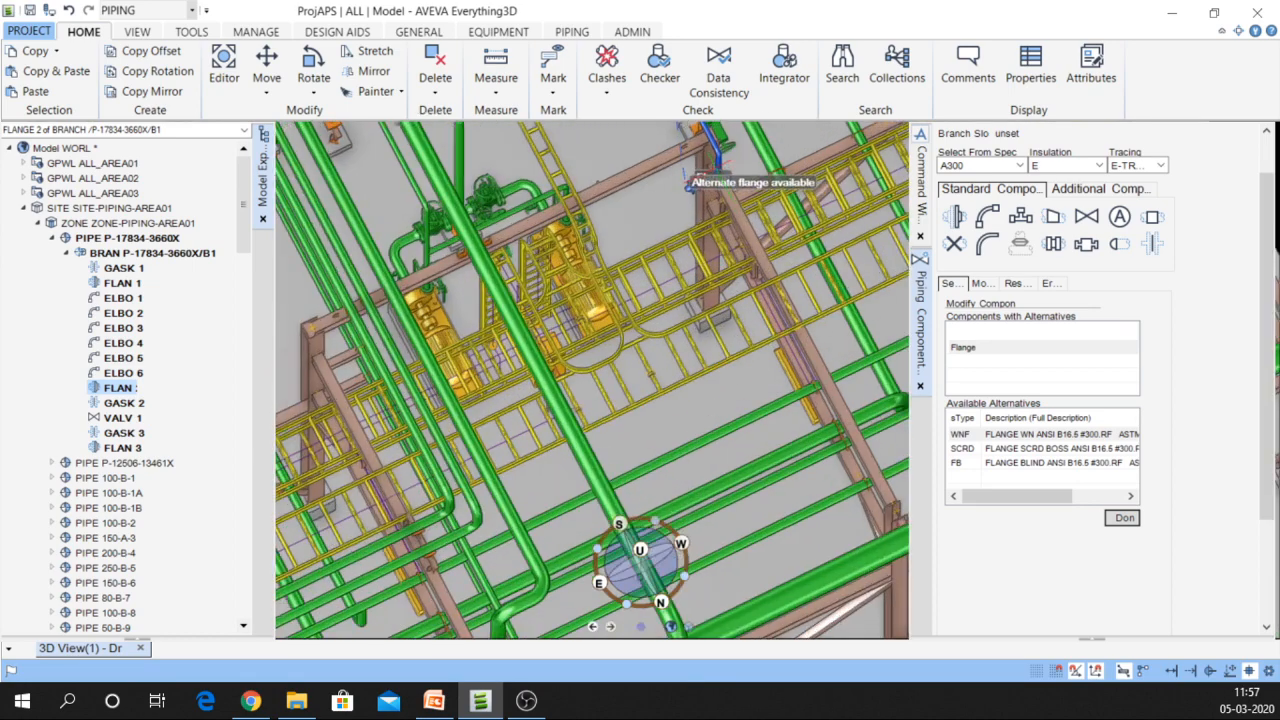
pyautogui.scroll(3, 712, 166)
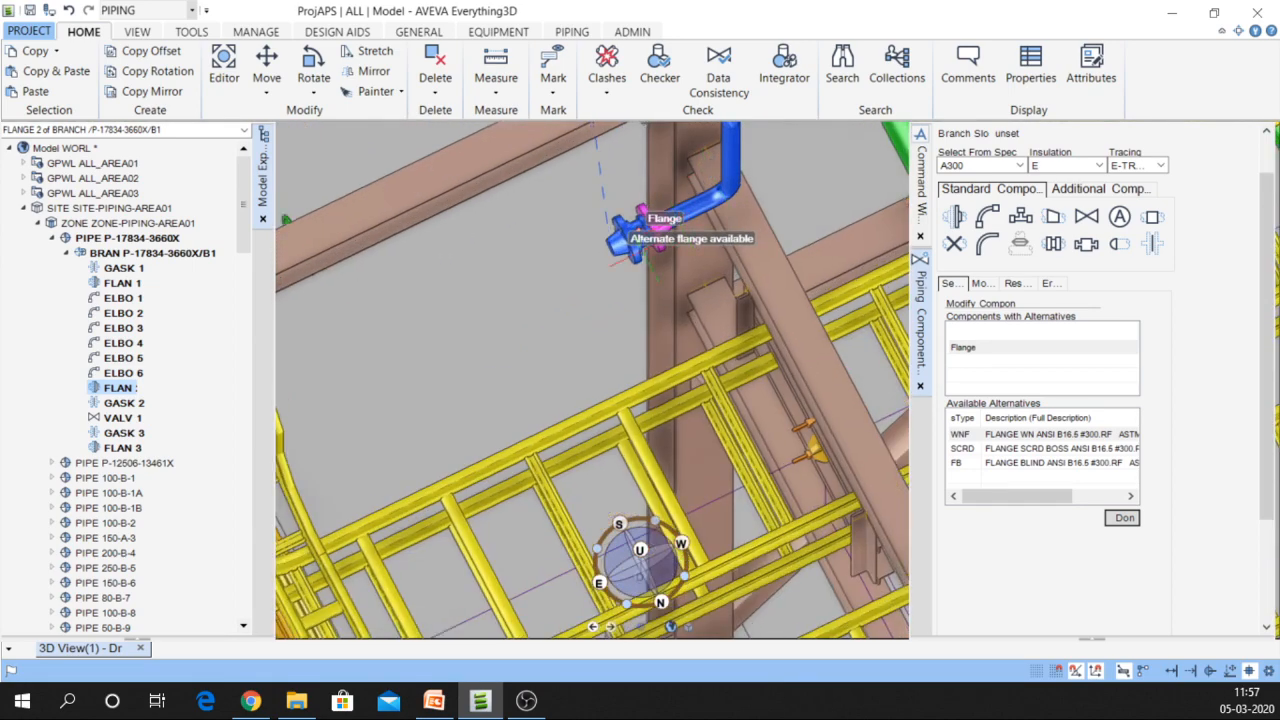
# Add a 90-degree EA elbow, ELBOW 7, after FLANGE 3 at the branch end
pyautogui.click(608, 242)
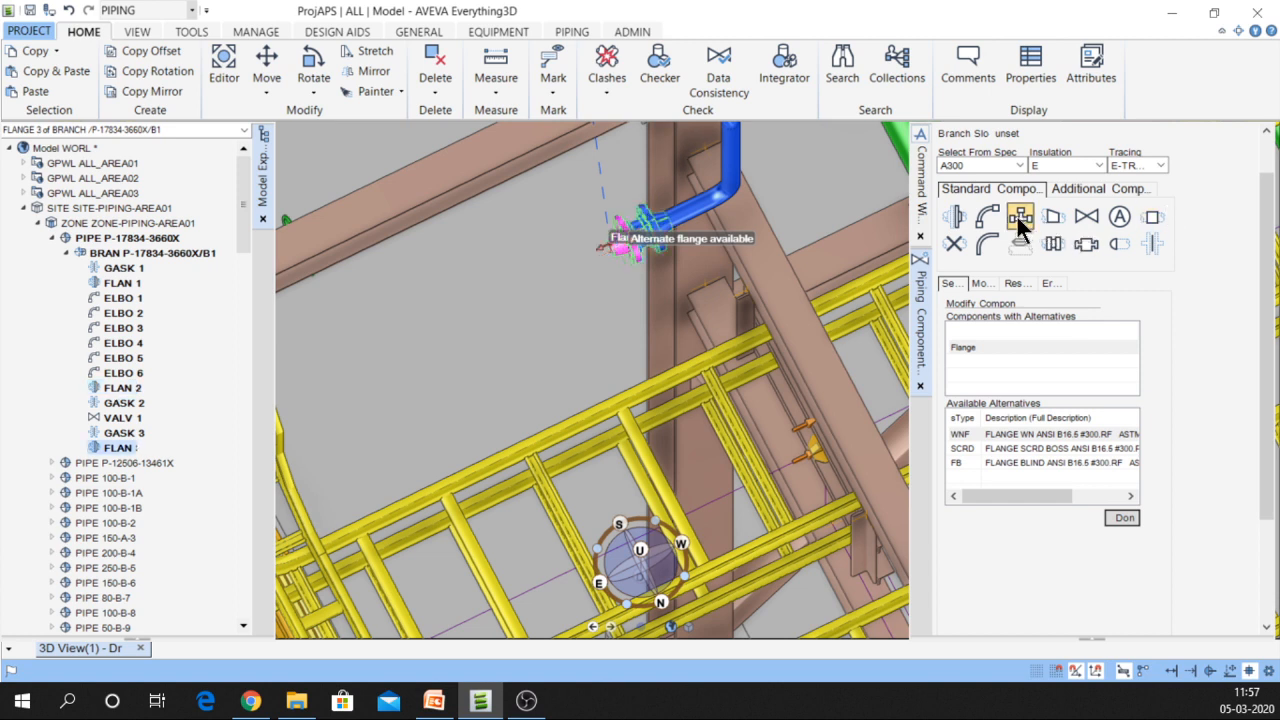
pyautogui.click(988, 215)
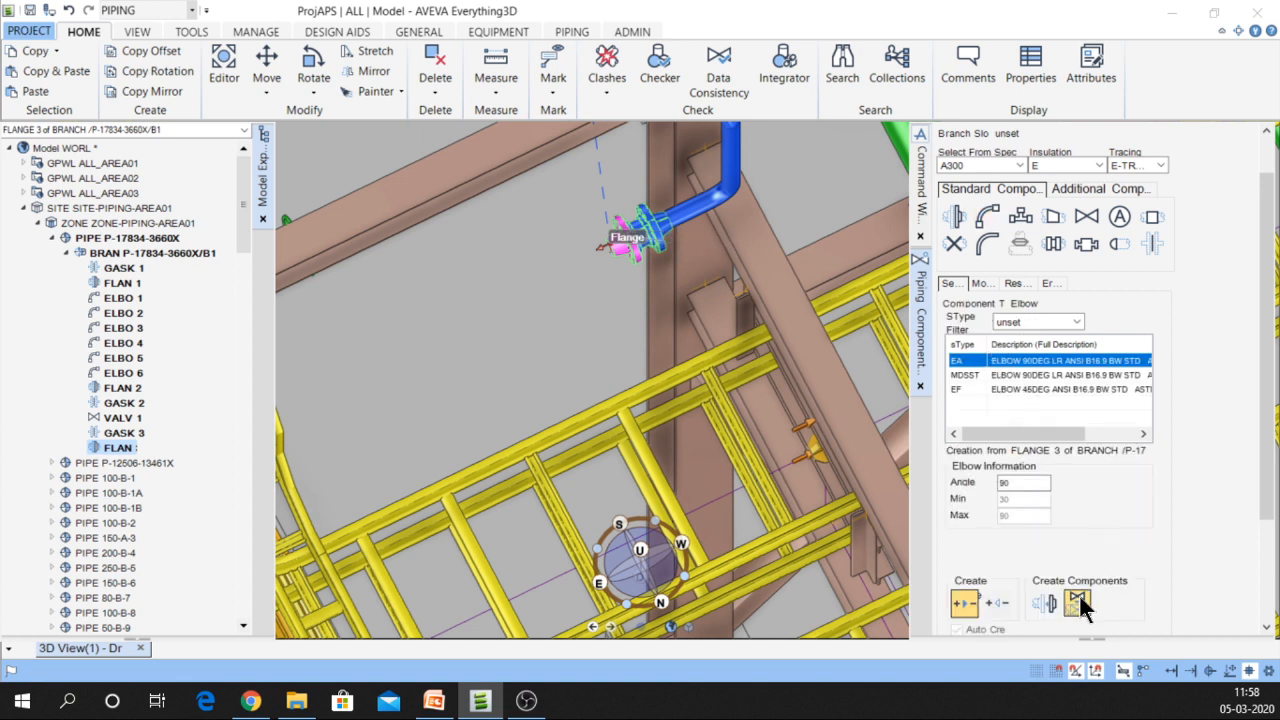
pyautogui.click(1045, 604)
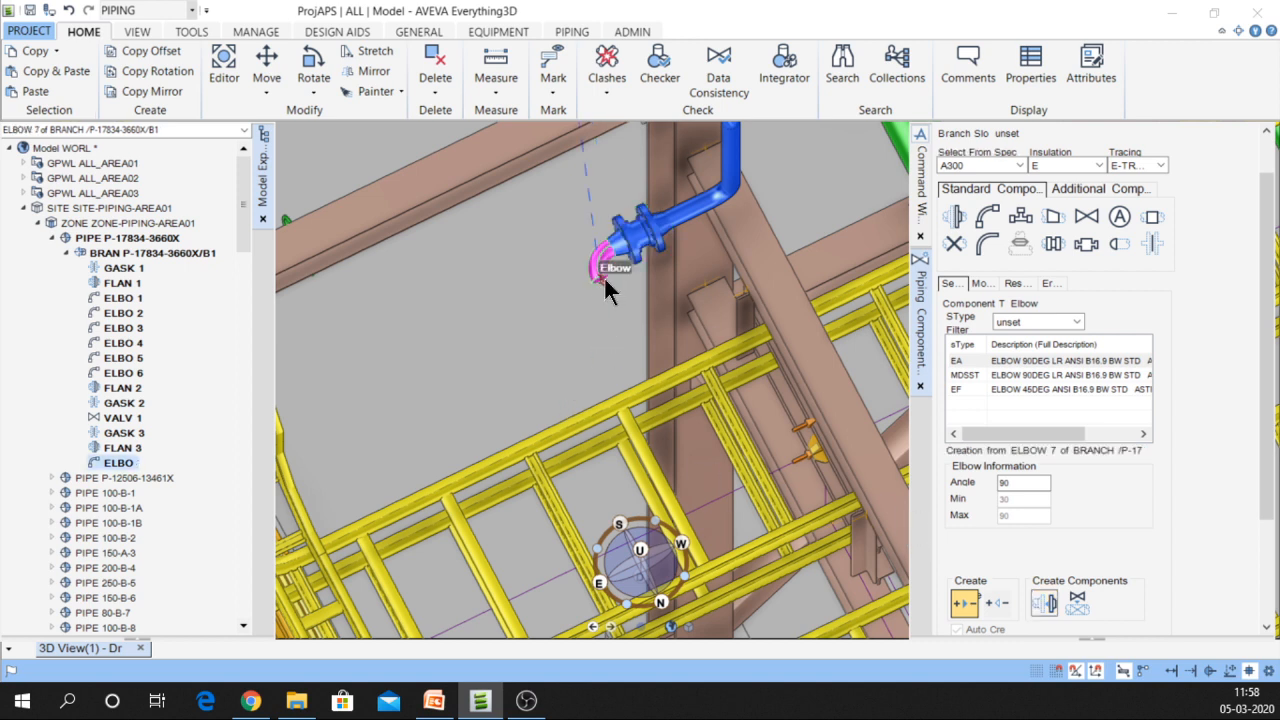
pyautogui.scroll(-3, 604, 277)
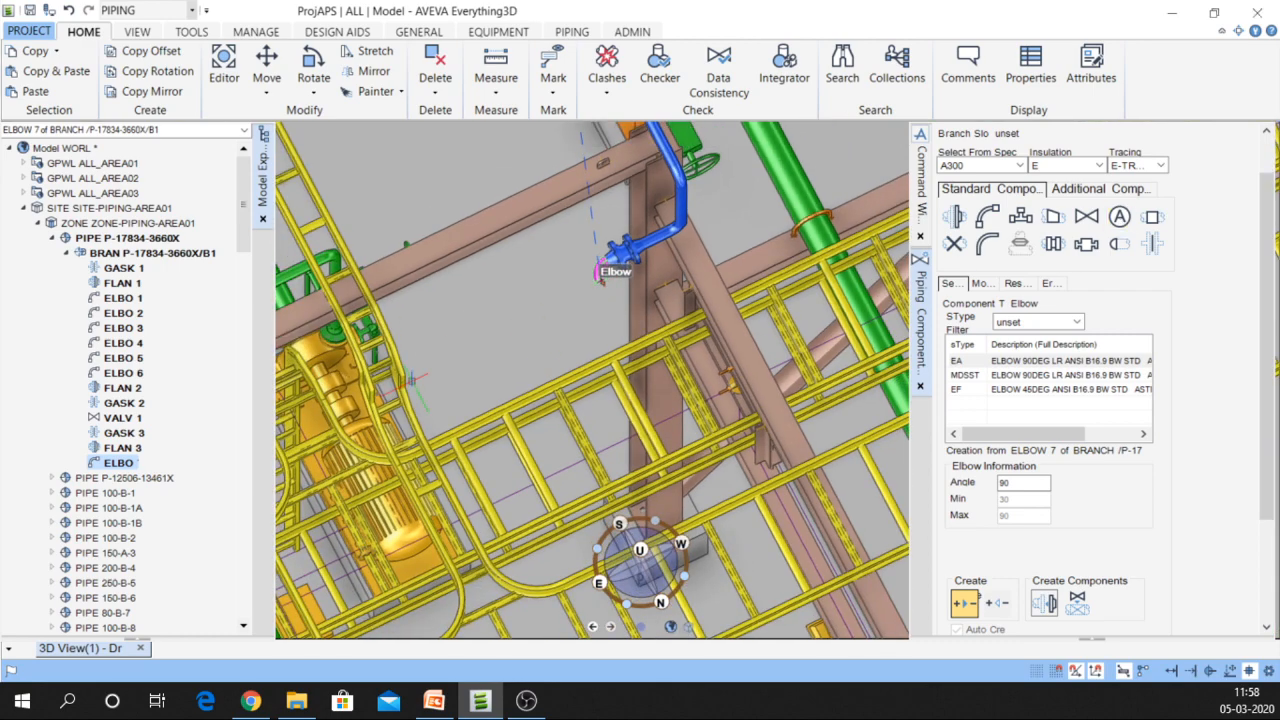
pyautogui.moveTo(412, 380); pyautogui.dragTo(620, 383, button='middle')
pyautogui.scroll(-3, 783, 400)
pyautogui.scroll(-5, 560, 555)
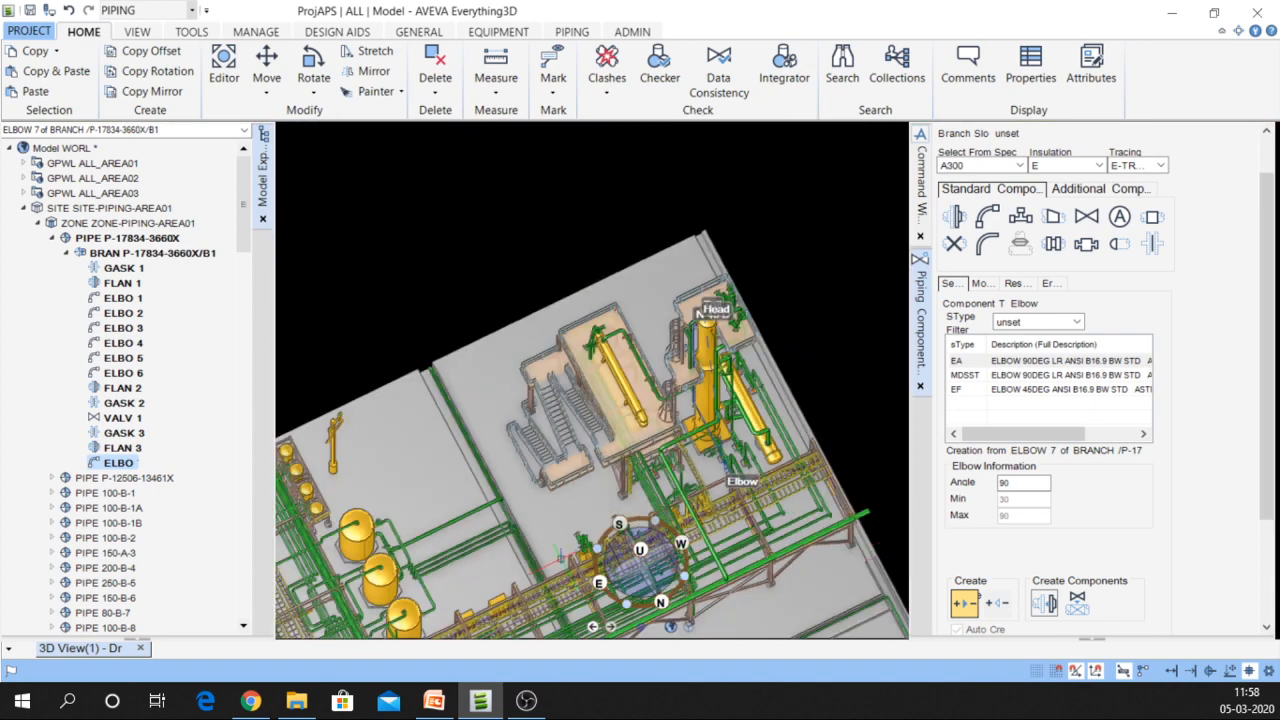
# Pan and zoom the plant view to bring the tanks into sight
pyautogui.moveTo(560, 555); pyautogui.dragTo(640, 377, button='middle')
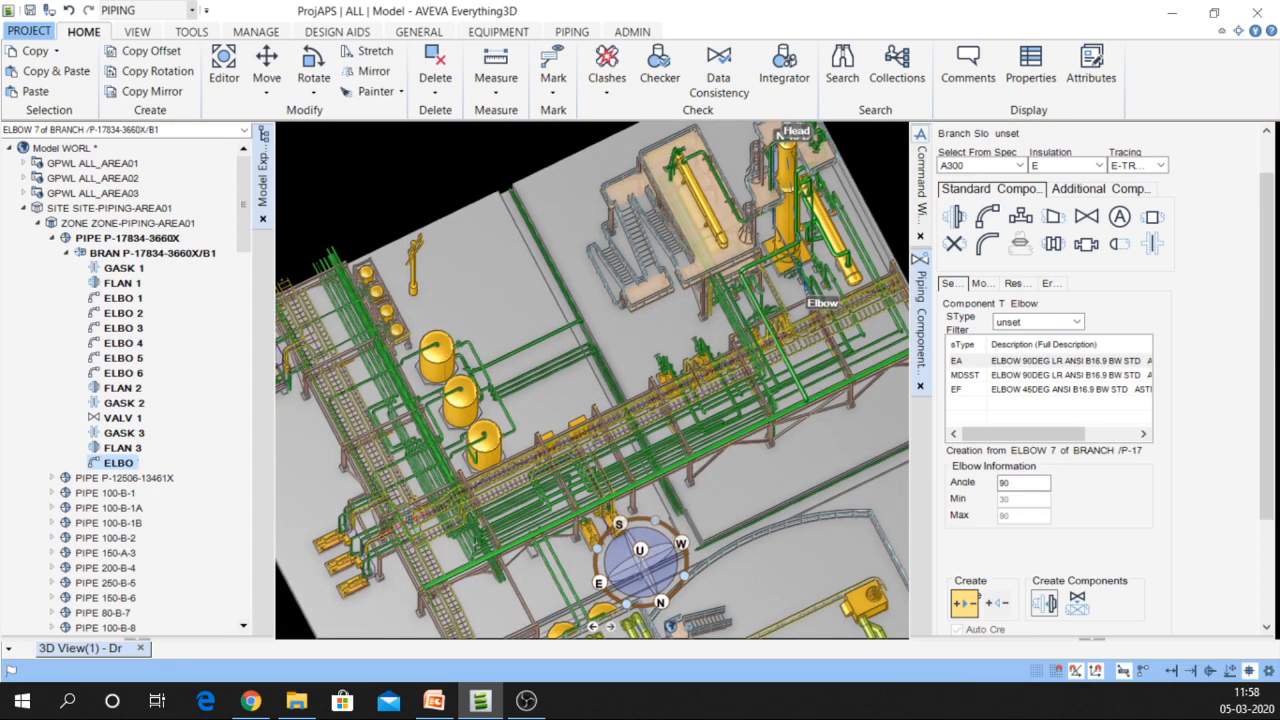
pyautogui.scroll(3, 395, 492)
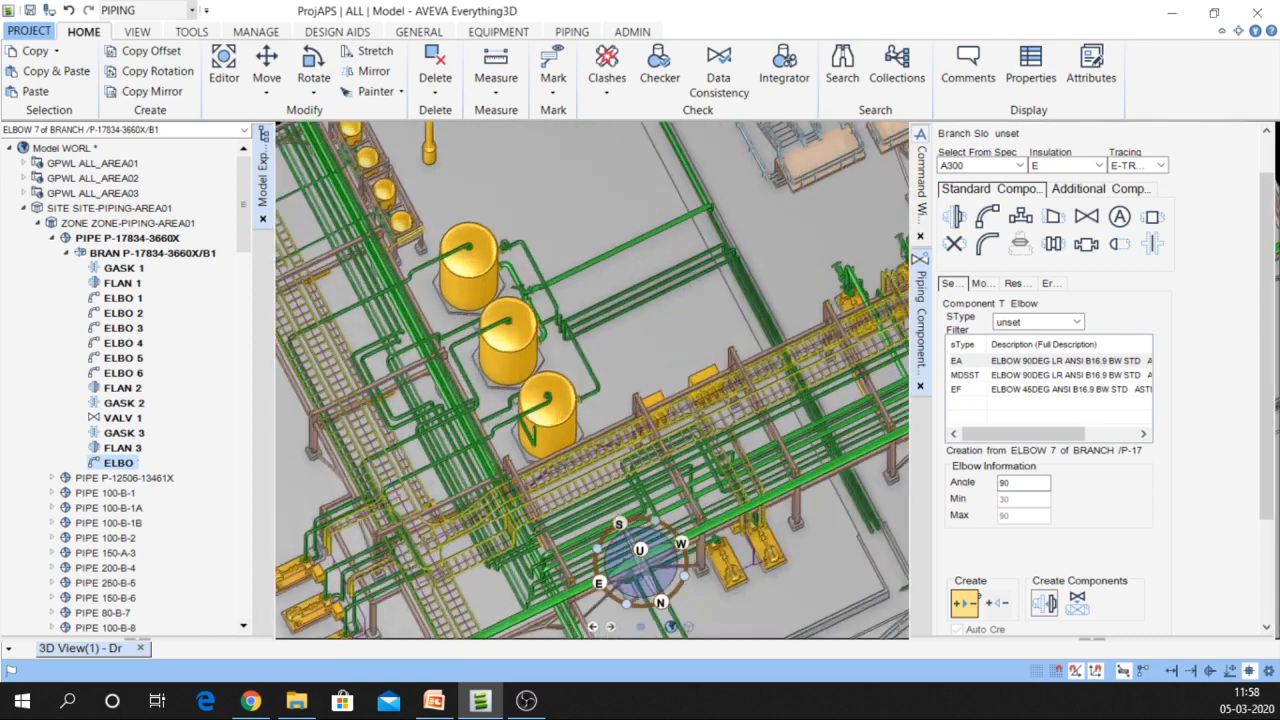
pyautogui.scroll(5, 640, 560)
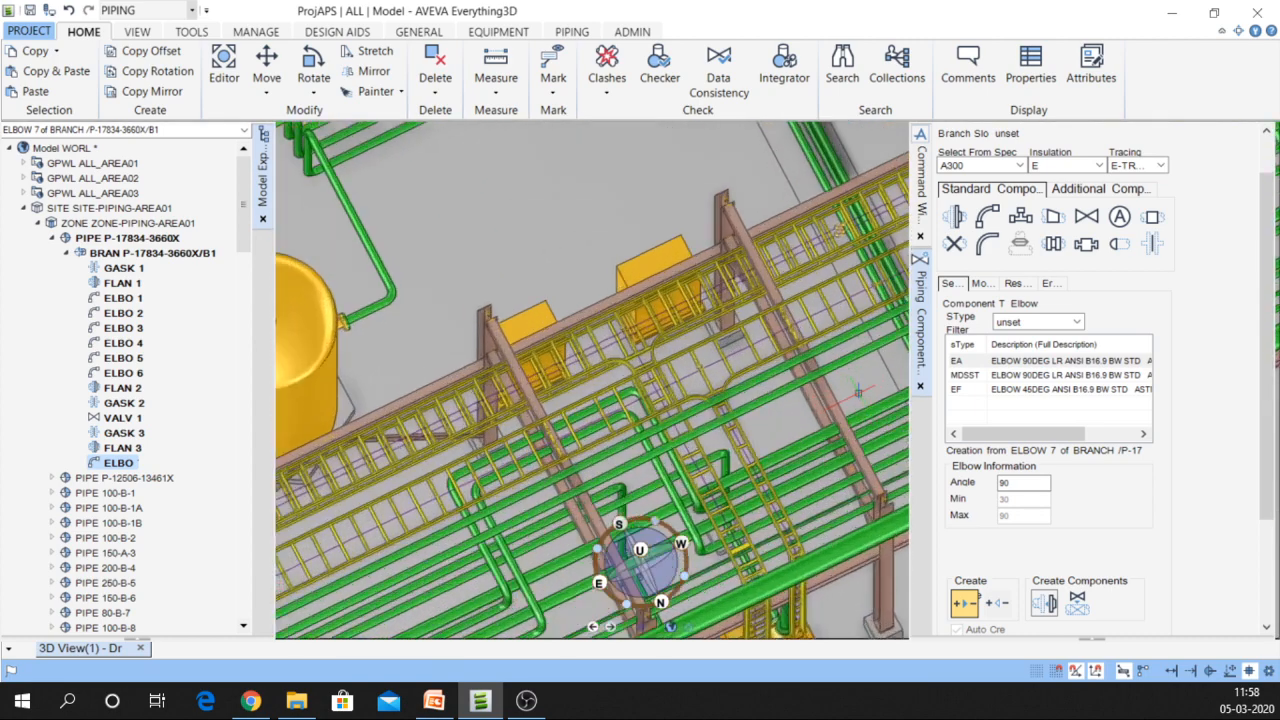
pyautogui.scroll(2, 640, 560)
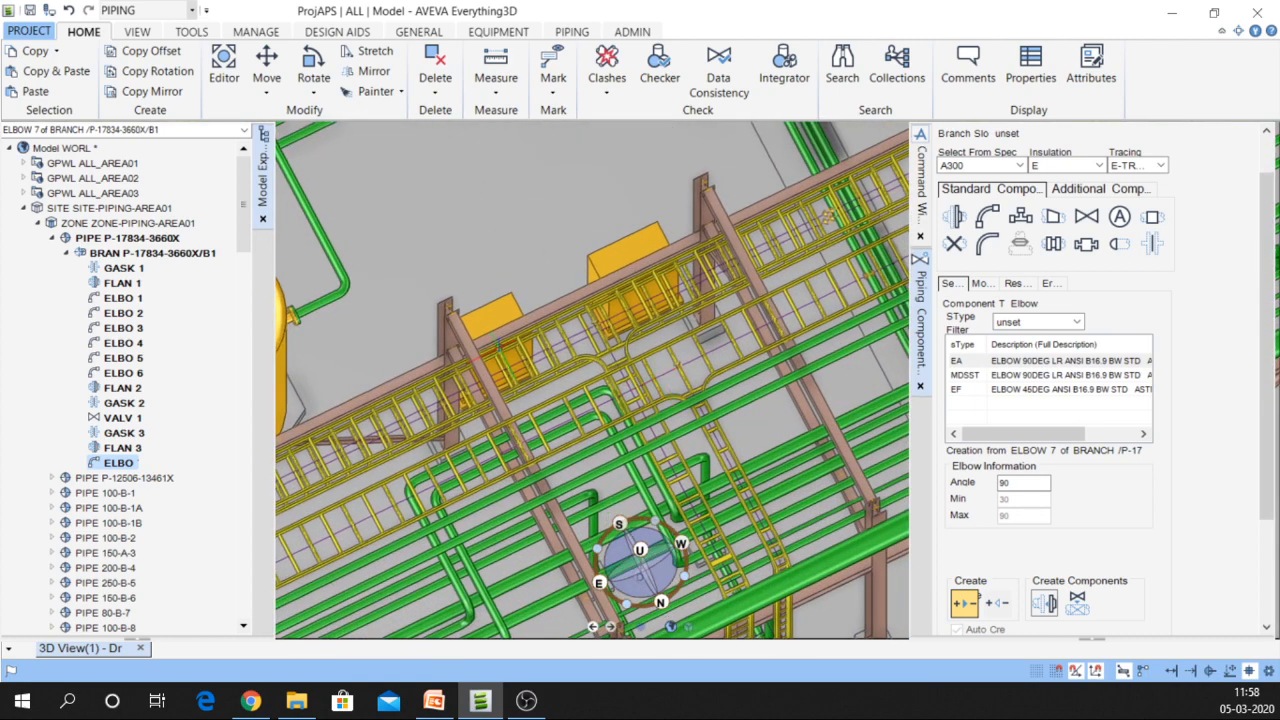
pyautogui.moveTo(458, 358); pyautogui.dragTo(650, 376, button='middle')
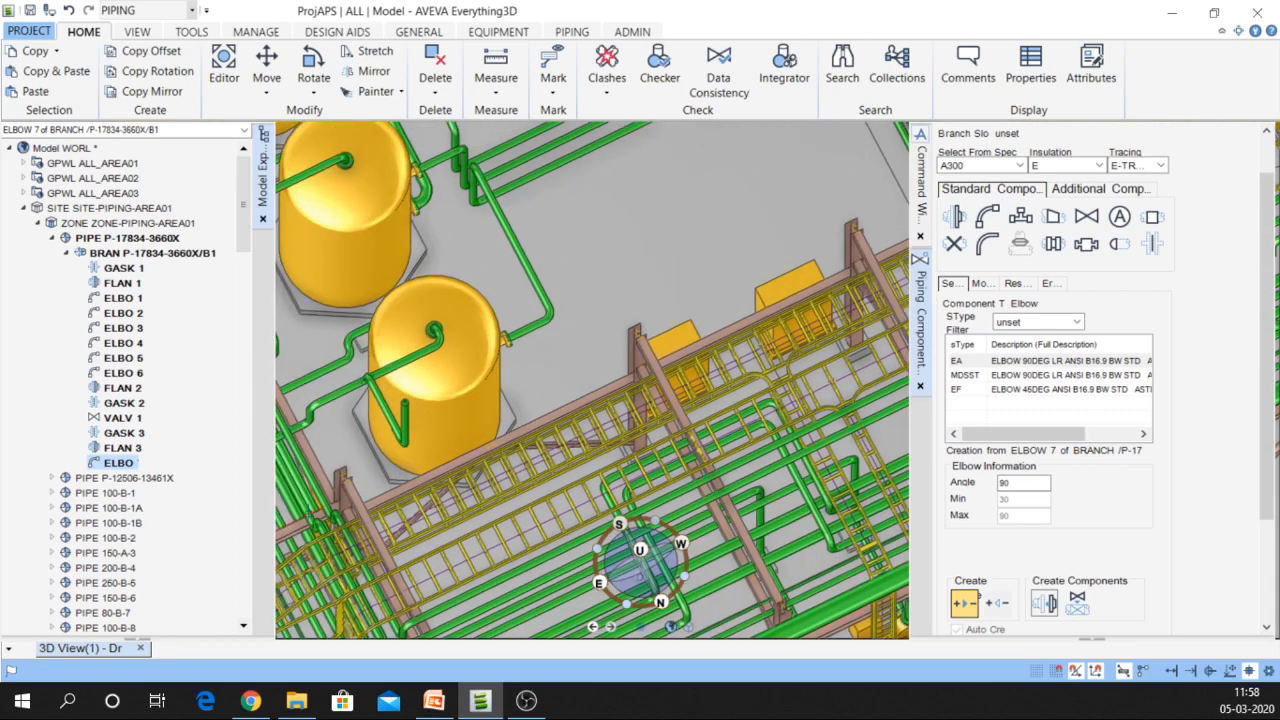
pyautogui.scroll(3, 331, 528)
pyautogui.scroll(2, 640, 560)
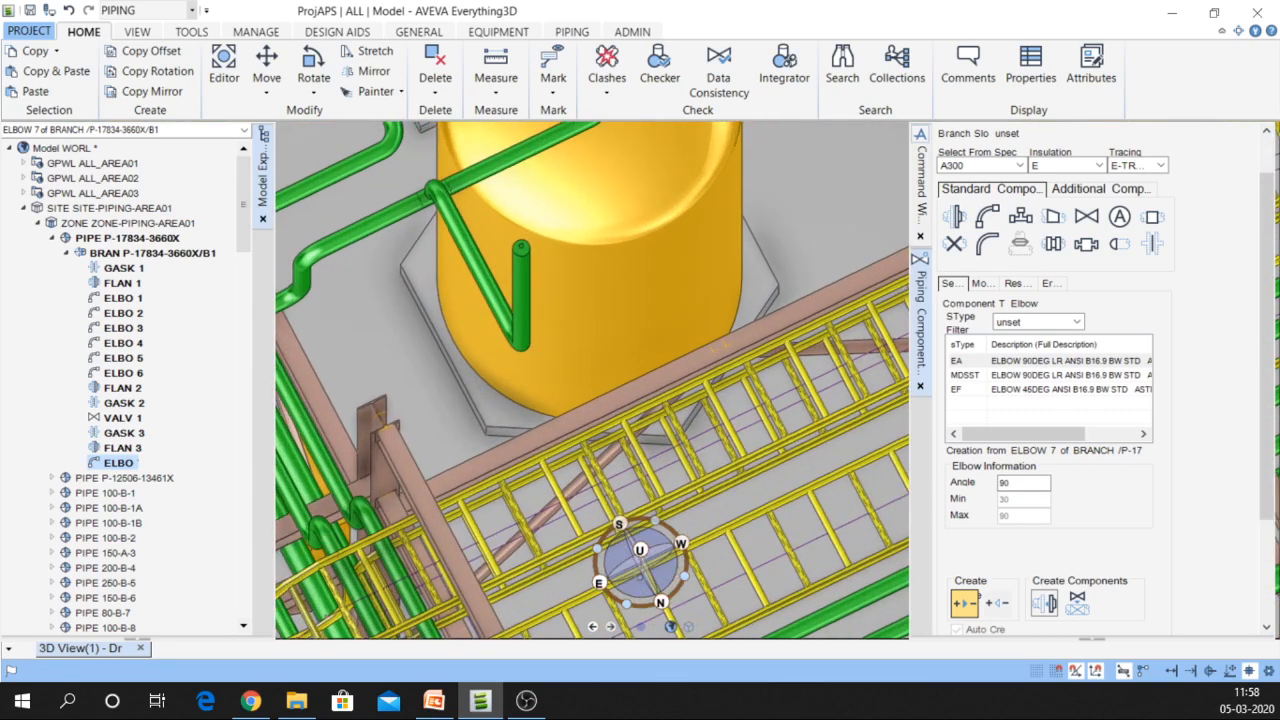
# Position ELBOW 7 through a picked point 22963.62 mm away and rotate it to 120 degrees
pyautogui.click(978, 283)
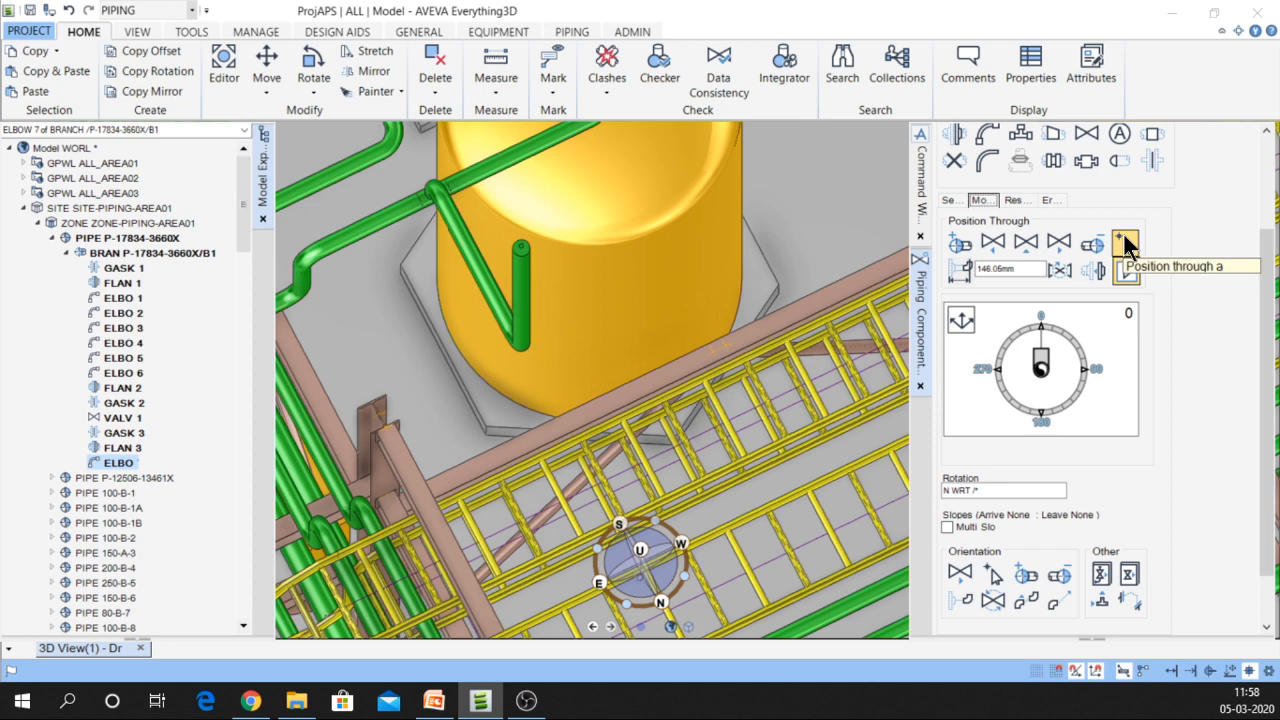
pyautogui.click(1123, 250)
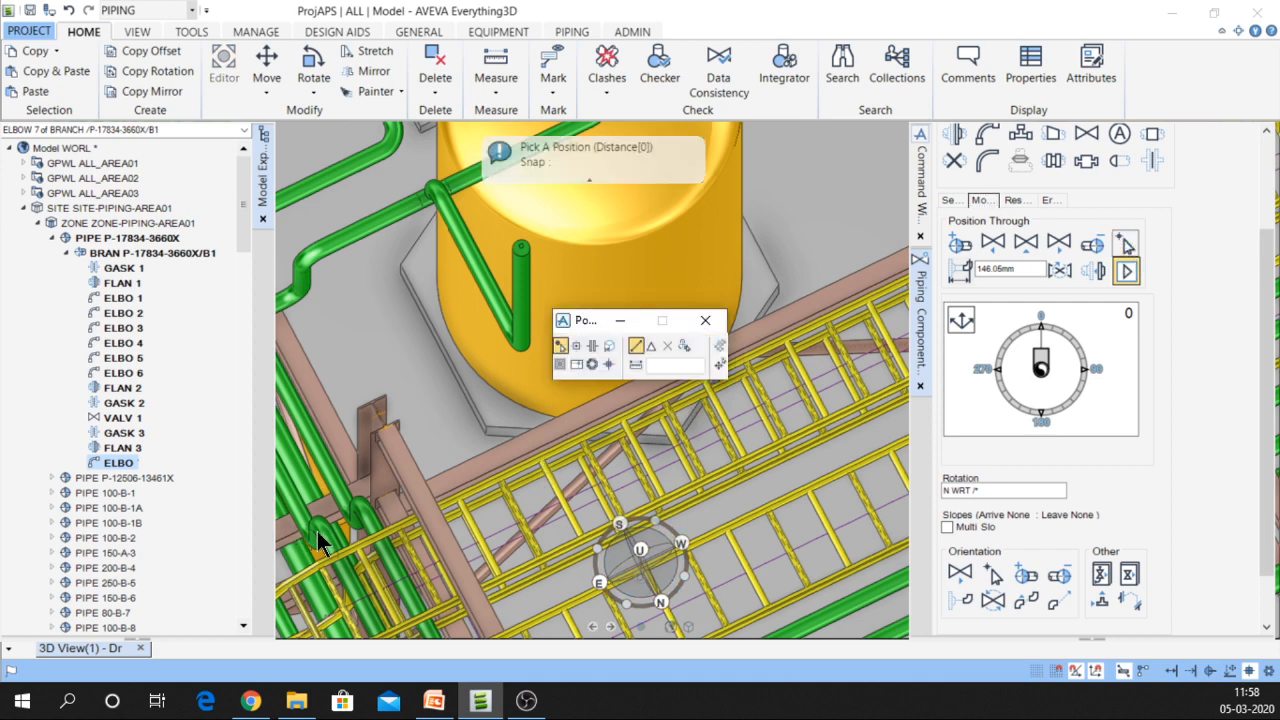
pyautogui.click(327, 490)
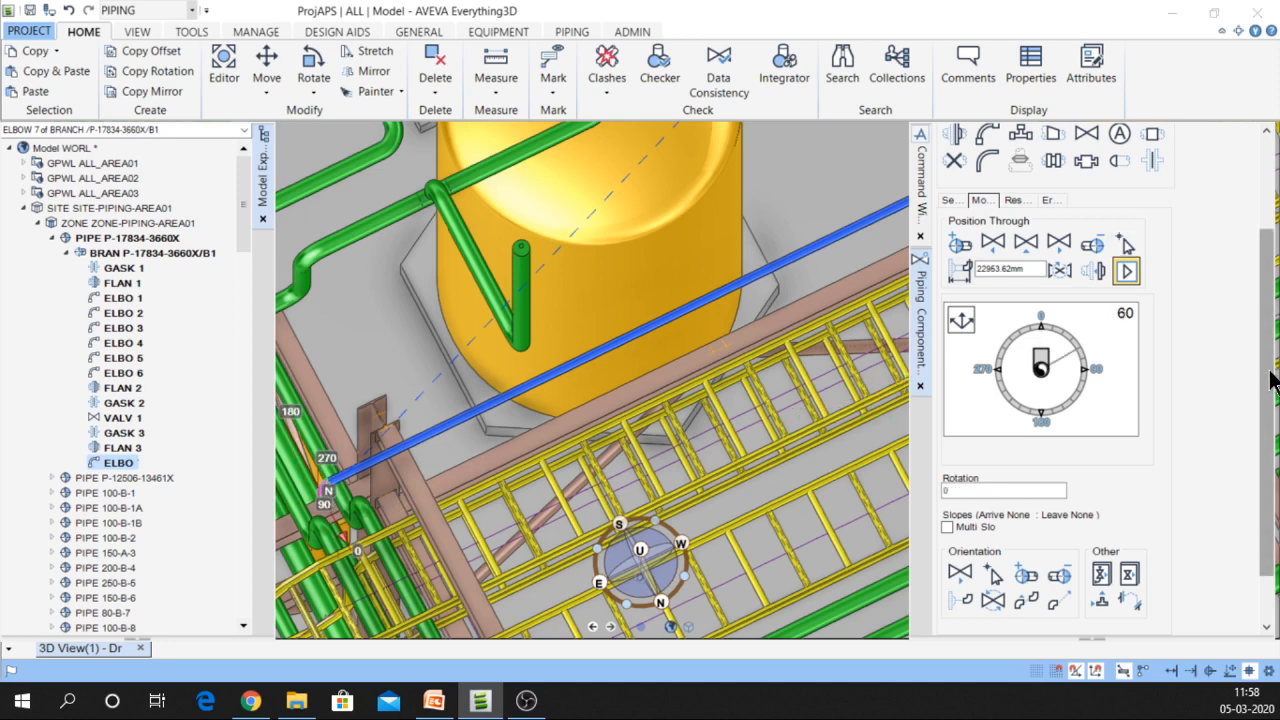
pyautogui.moveTo(1267, 381); pyautogui.dragTo(1267, 425)
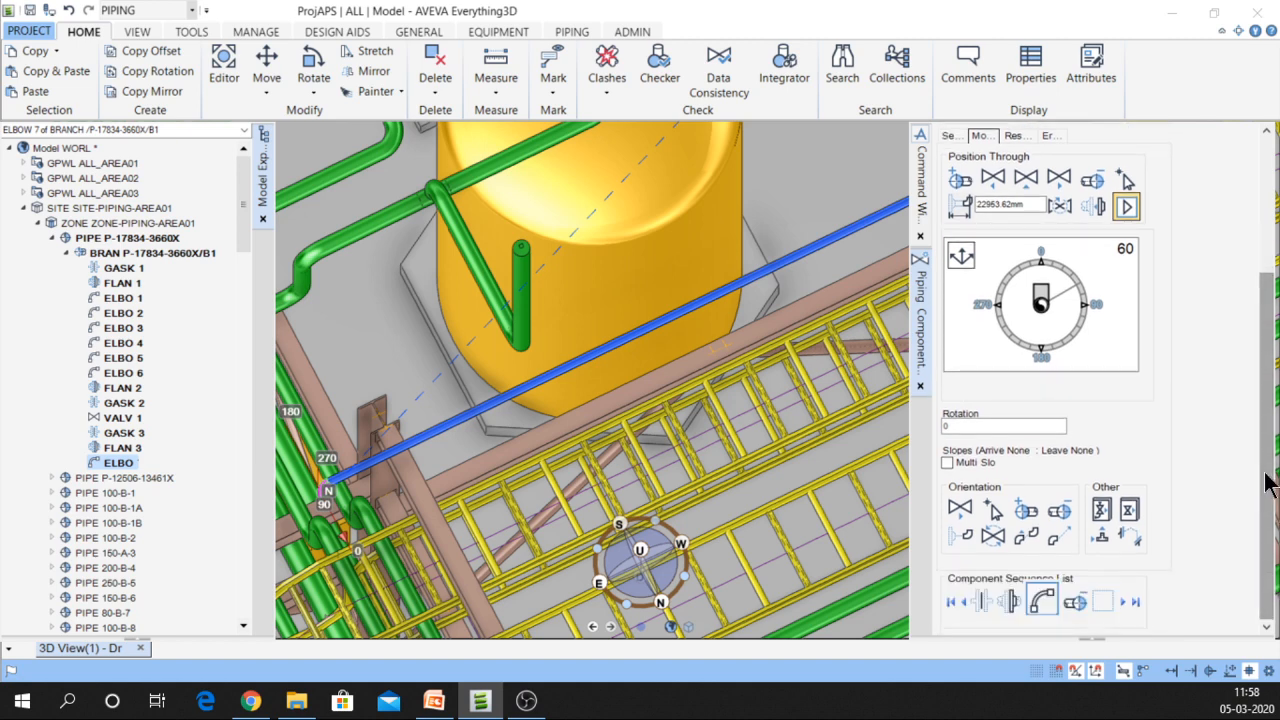
pyautogui.click(1140, 355)
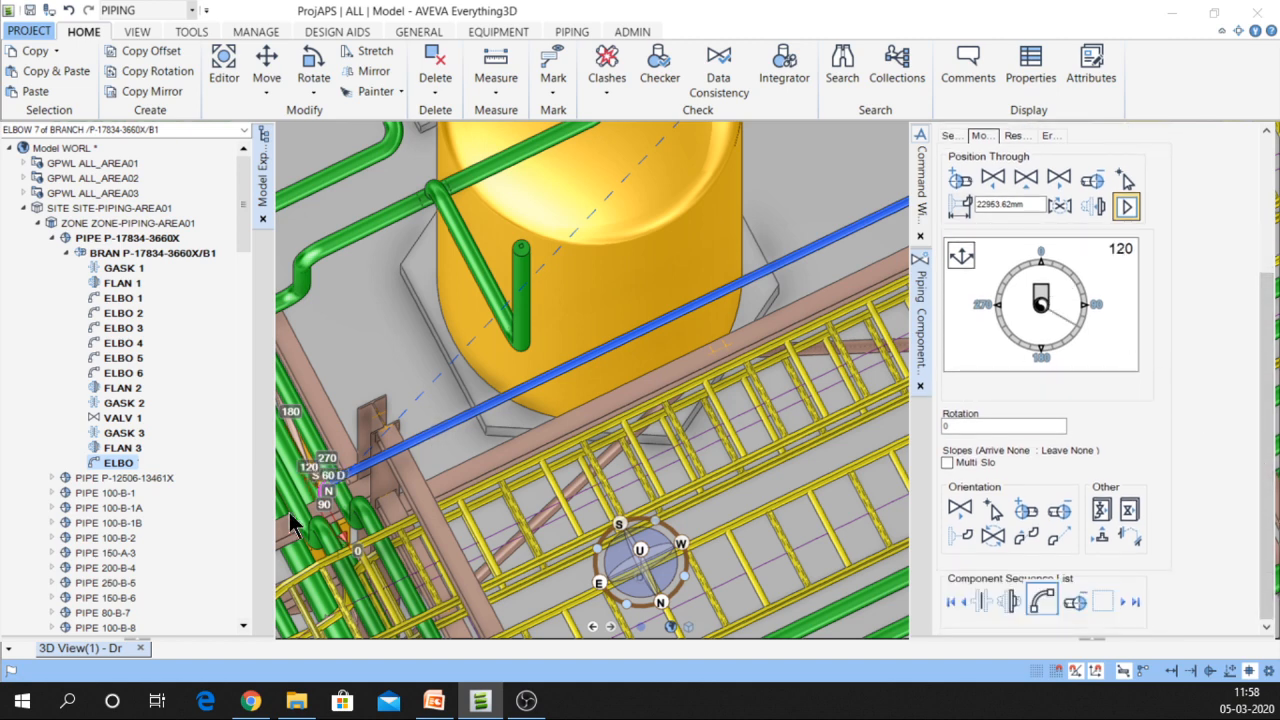
# Zoom back in on the new elbow and bring up the Command Window log
pyautogui.moveTo(350, 572); pyautogui.dragTo(670, 448, button='middle')
pyautogui.scroll(2, 670, 448)
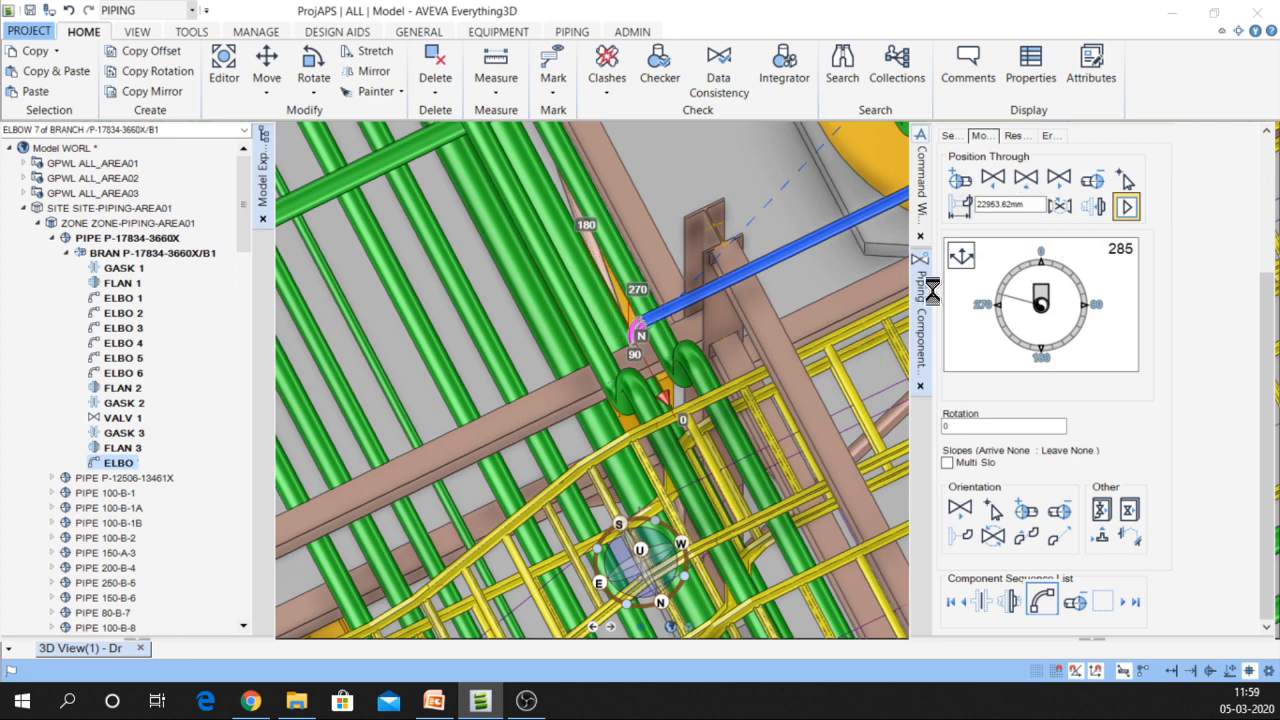
pyautogui.click(918, 212)
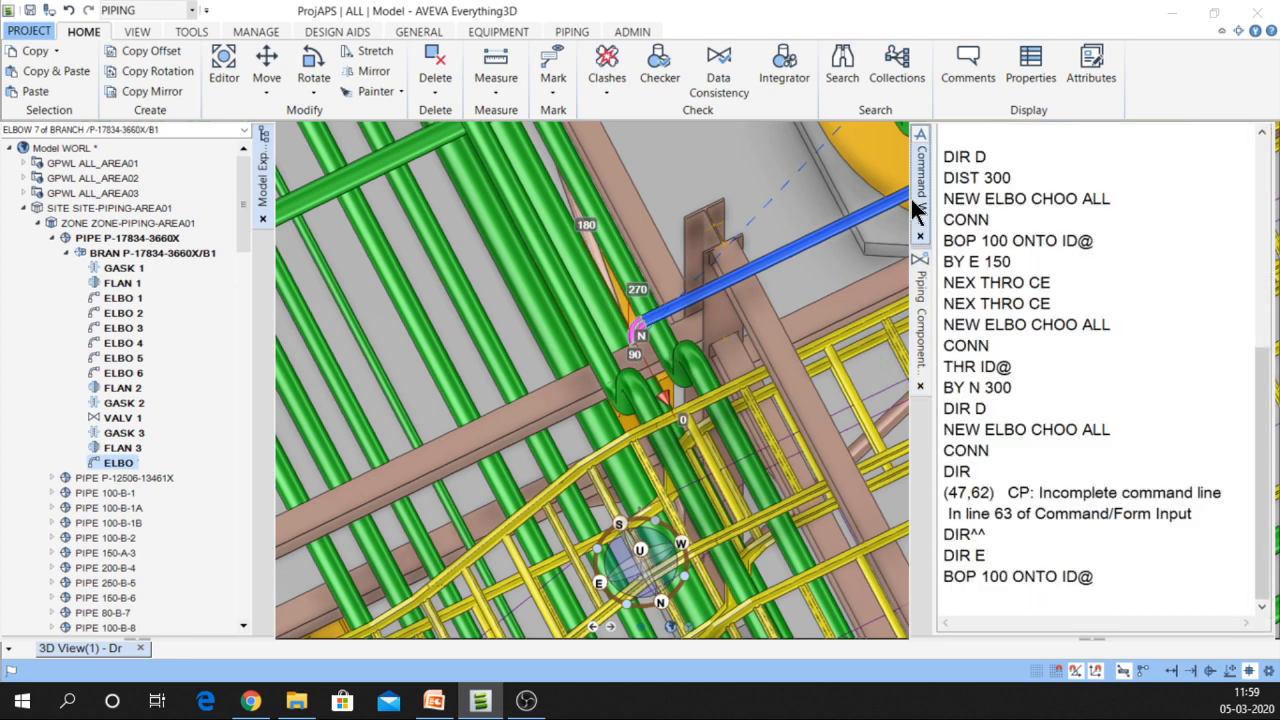
# Move ELBOW 7 300 mm east (BY E 300) and point it down (DIR D)
pyautogui.click(980, 603)
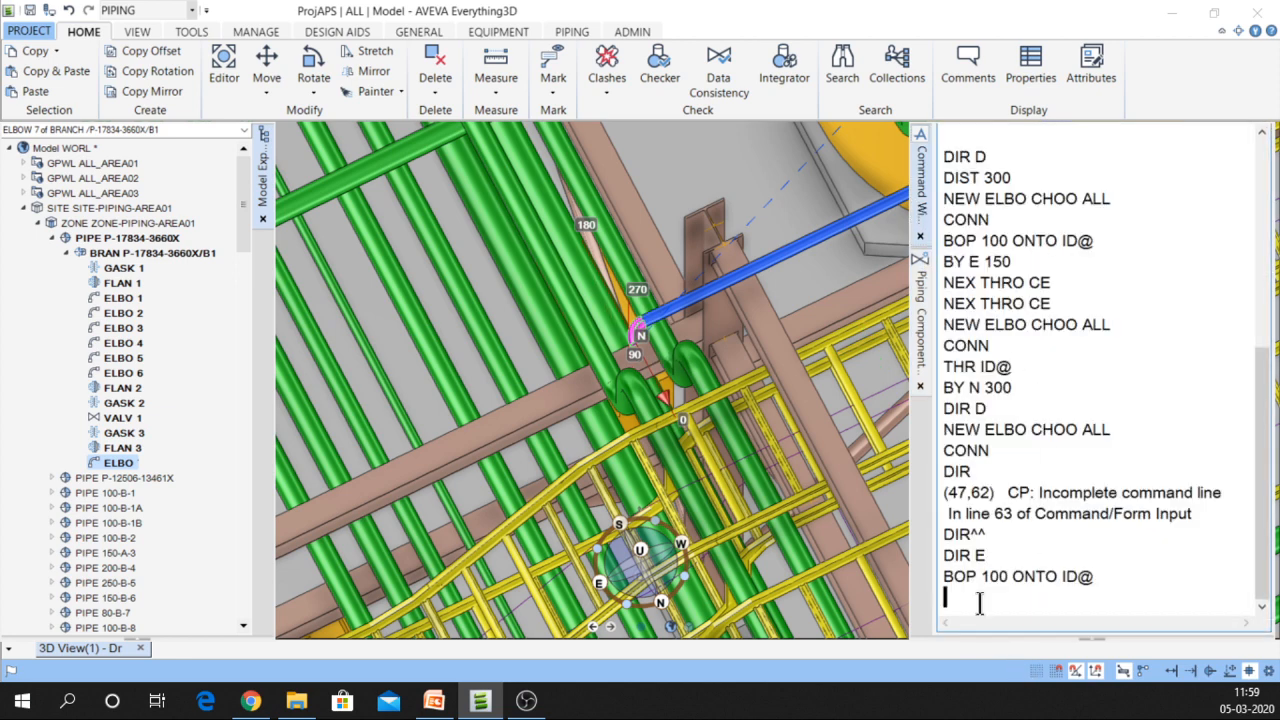
pyautogui.write('BY E 300')
pyautogui.press('Return')
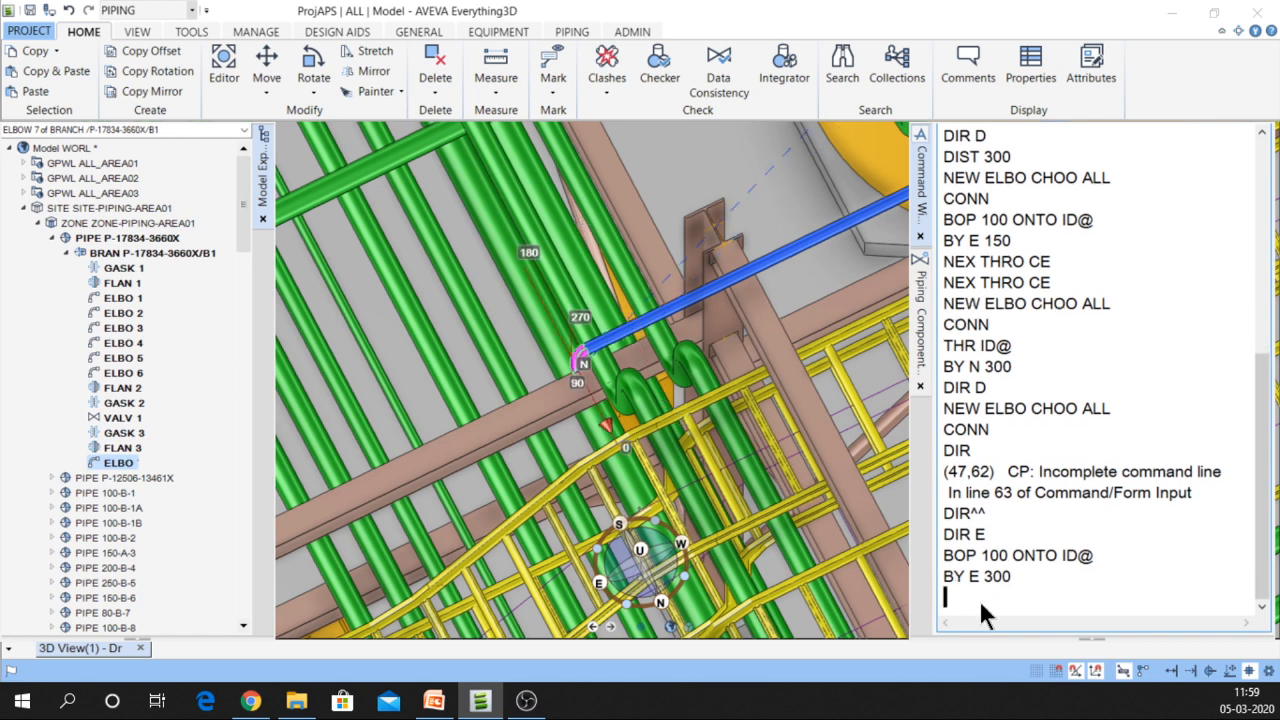
pyautogui.write('DIR D')
pyautogui.press('Return')
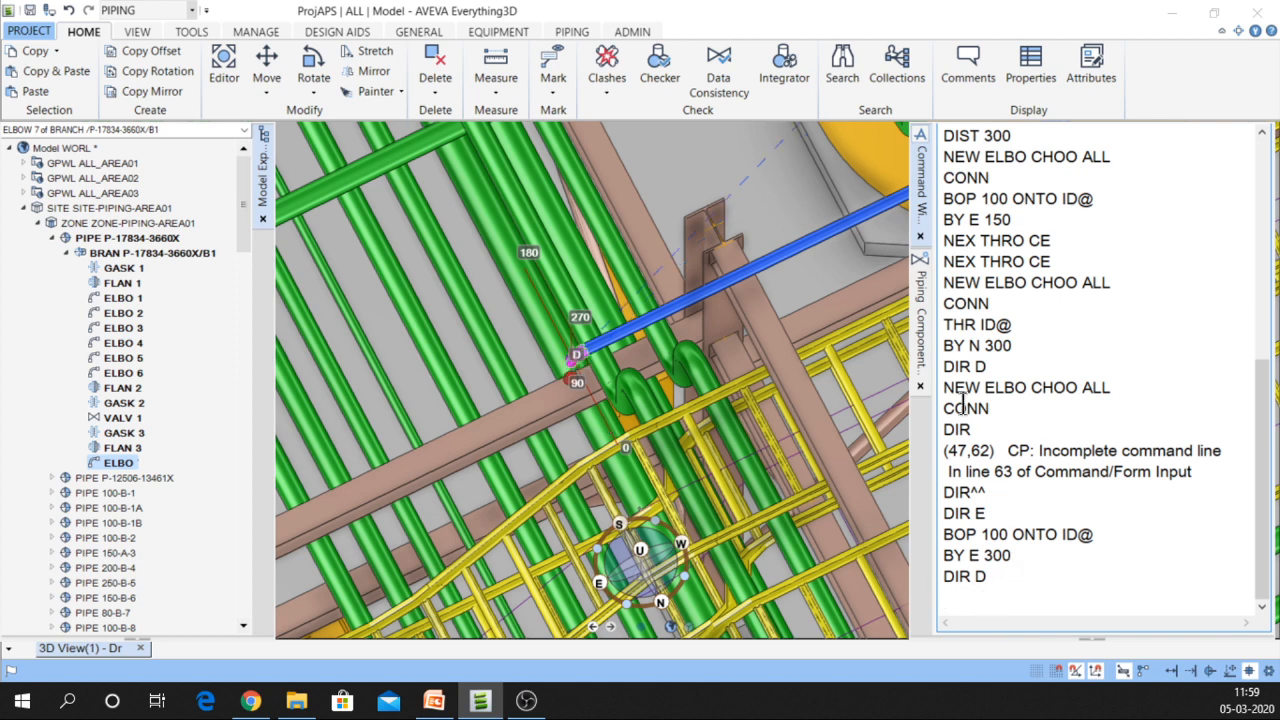
# Create ELBOW 8, connect it to ELBOW 7 and direct it south
pyautogui.doubleClick(1067, 283)
pyautogui.press('Return')
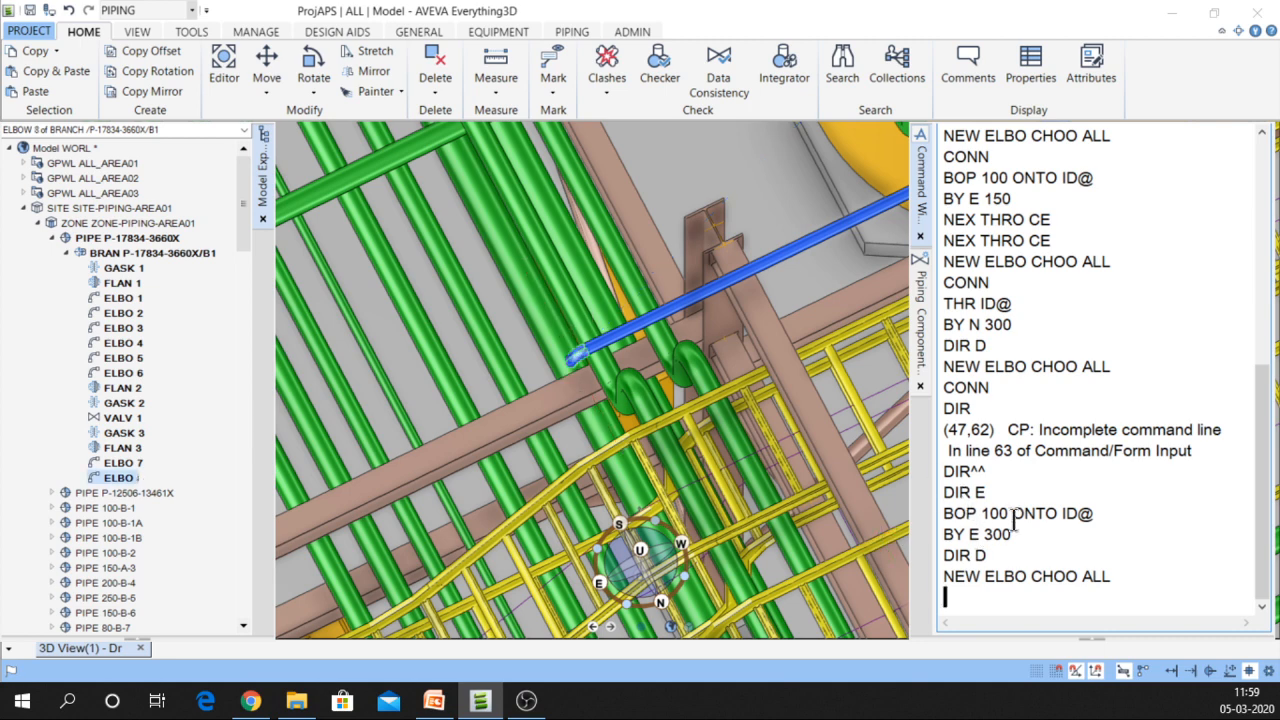
pyautogui.write('CONN')
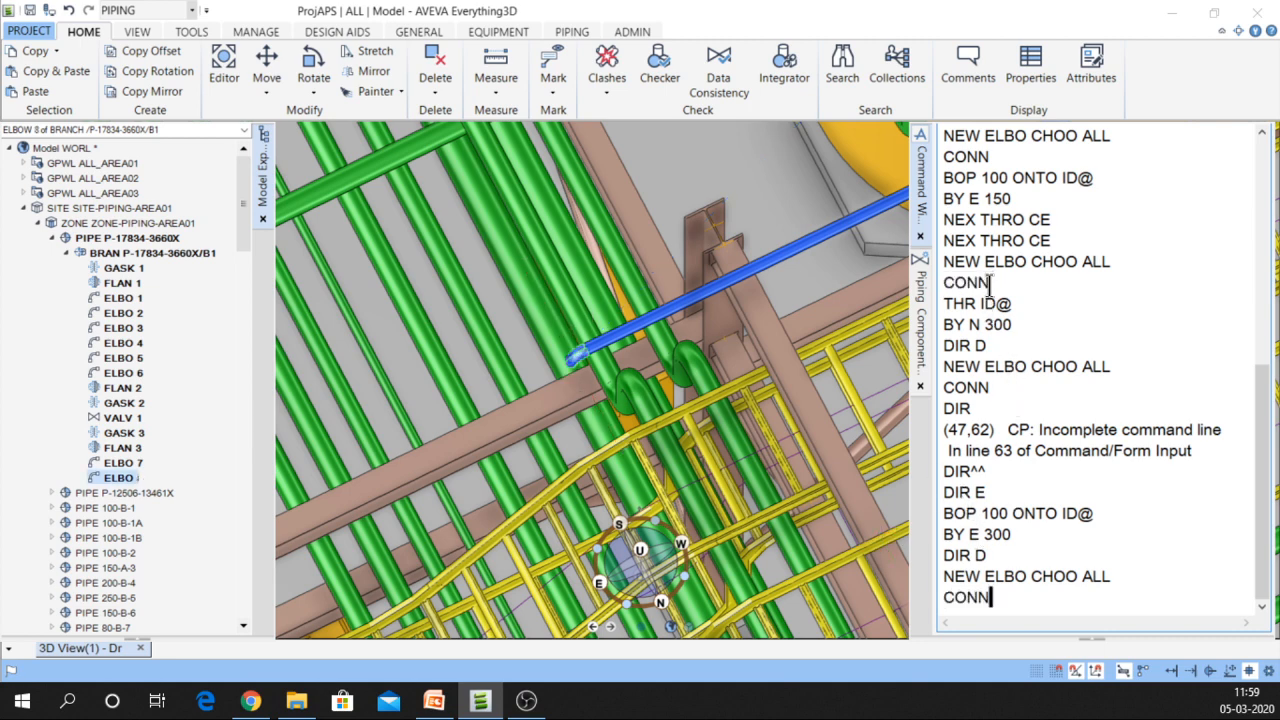
pyautogui.press('Return')
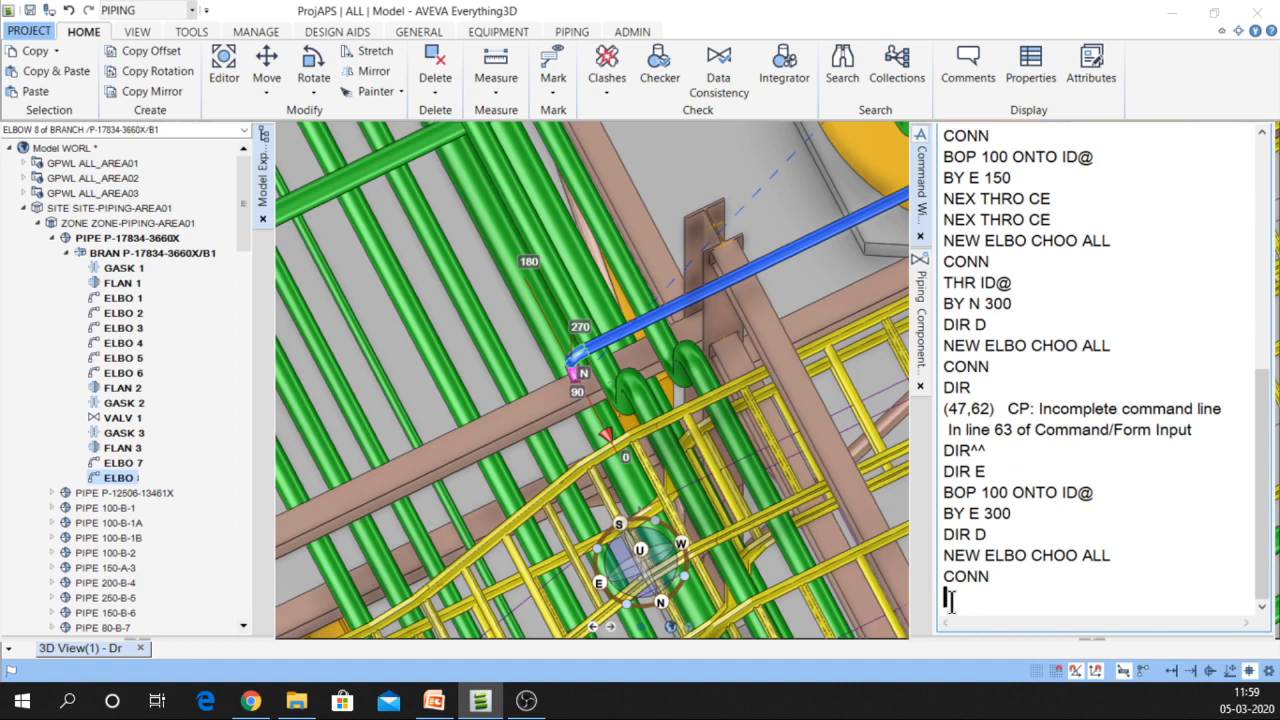
pyautogui.write('DIR S')
pyautogui.press('Return')
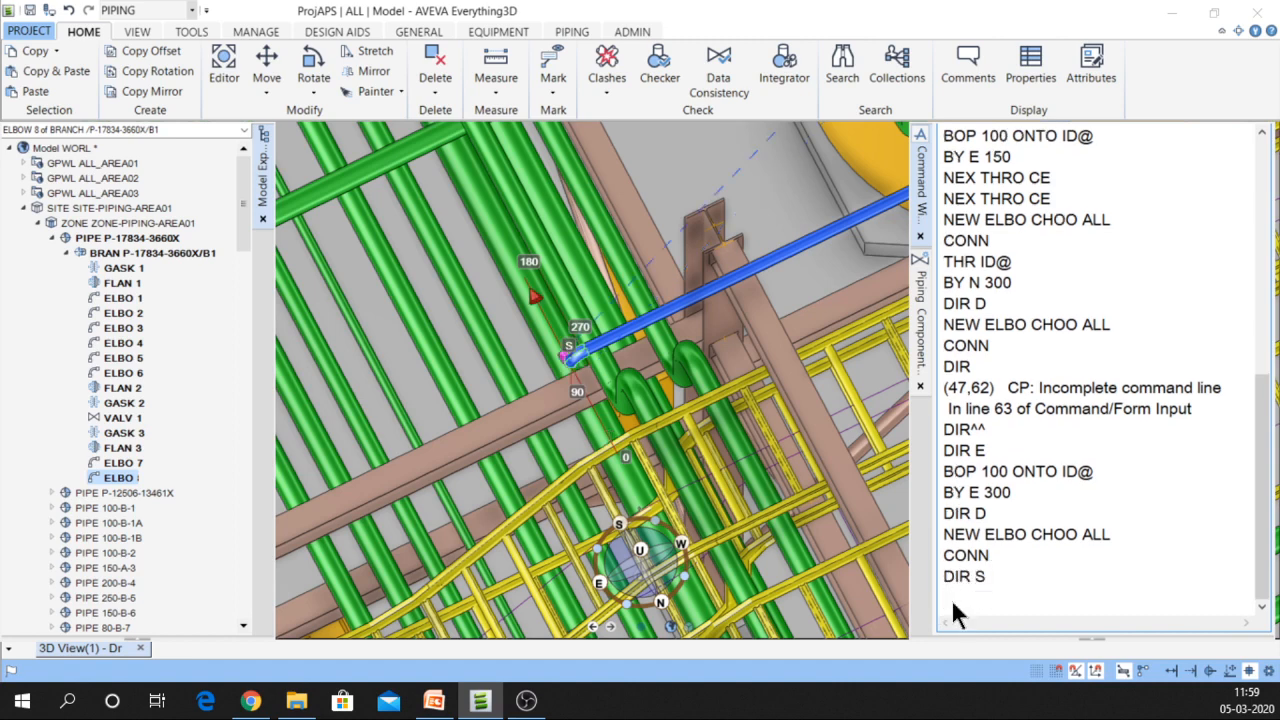
# Place ELBOW 8 with BOP 100 onto the picked support element
pyautogui.doubleClick(1058, 471)
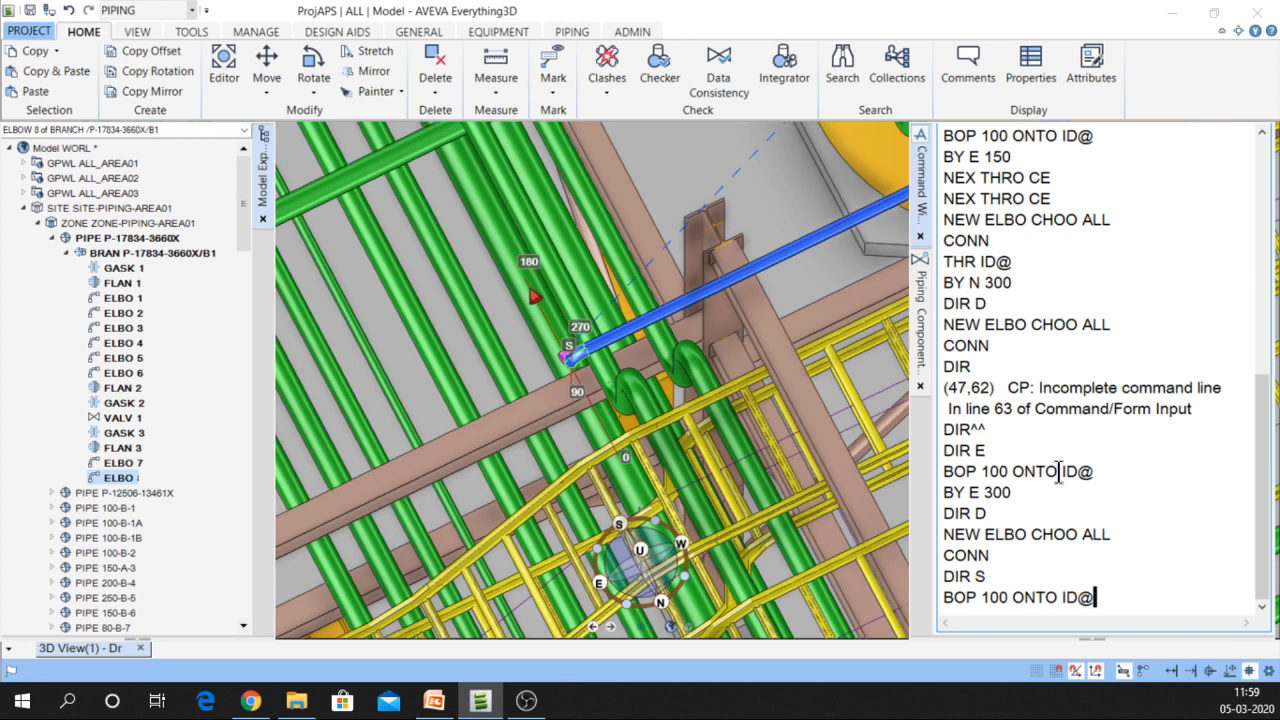
pyautogui.press('Return')
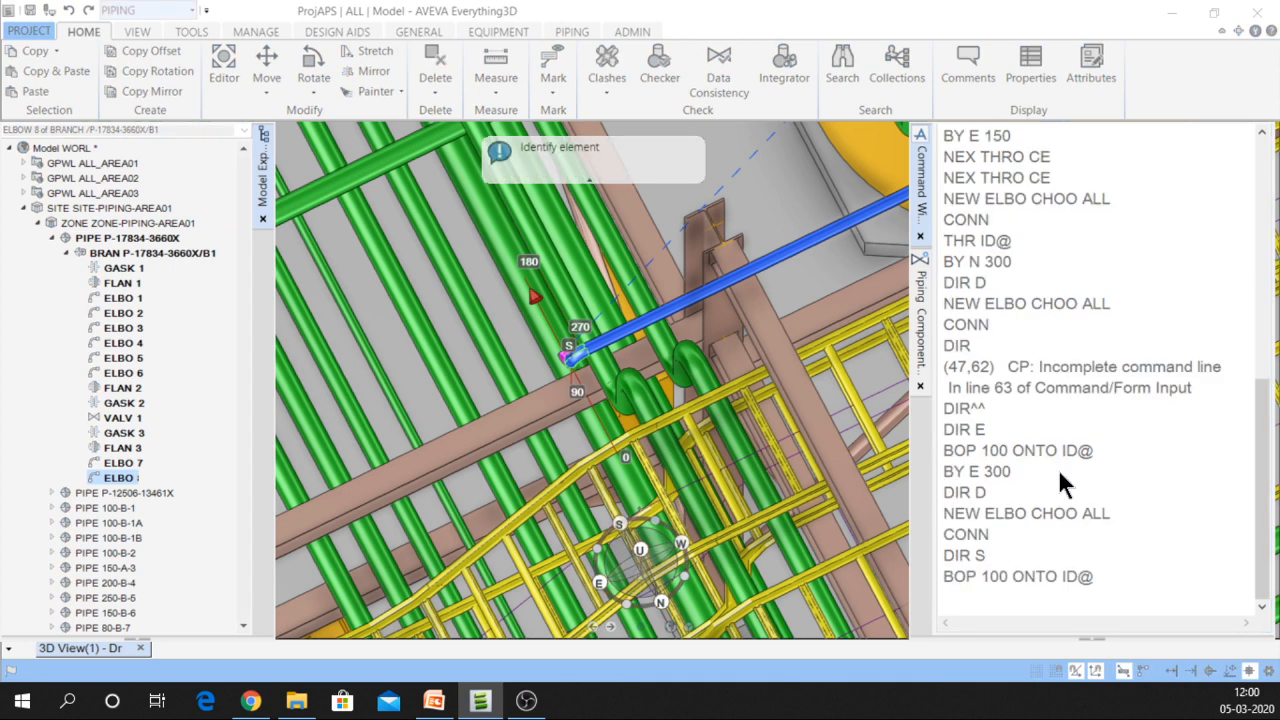
pyautogui.click(518, 407)
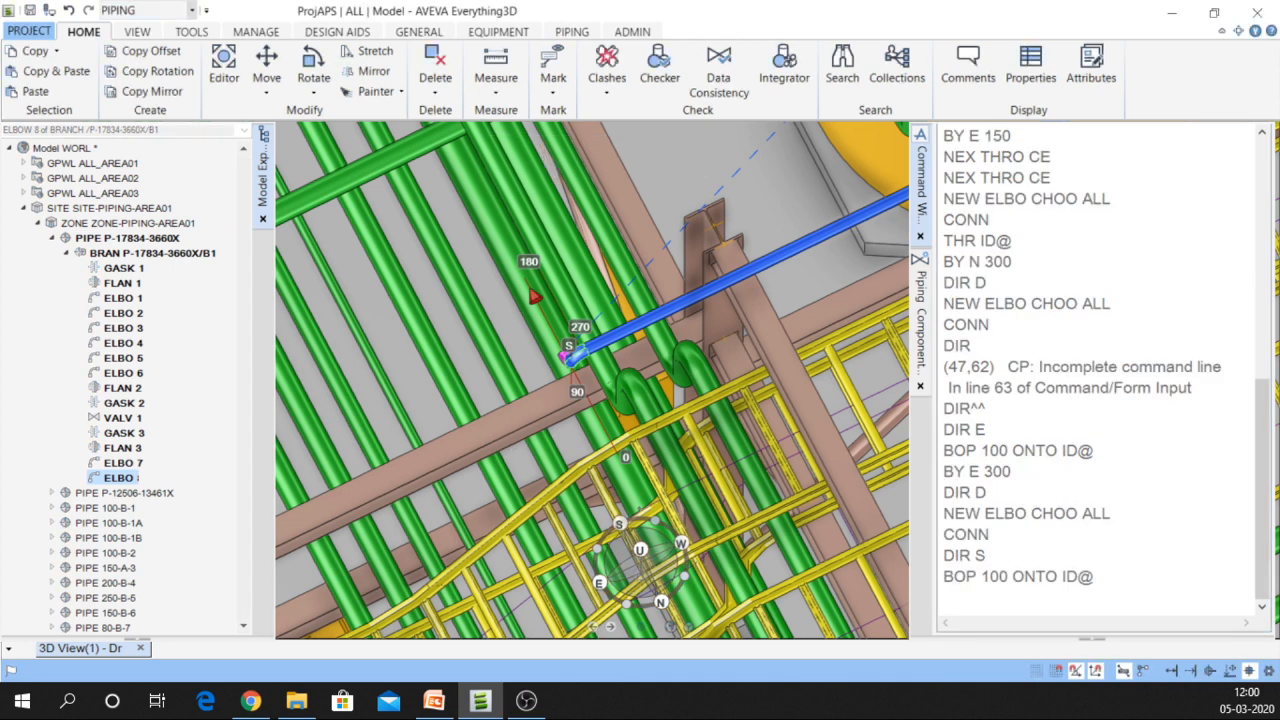
pyautogui.moveTo(548, 430); pyautogui.dragTo(875, 186, button='middle')
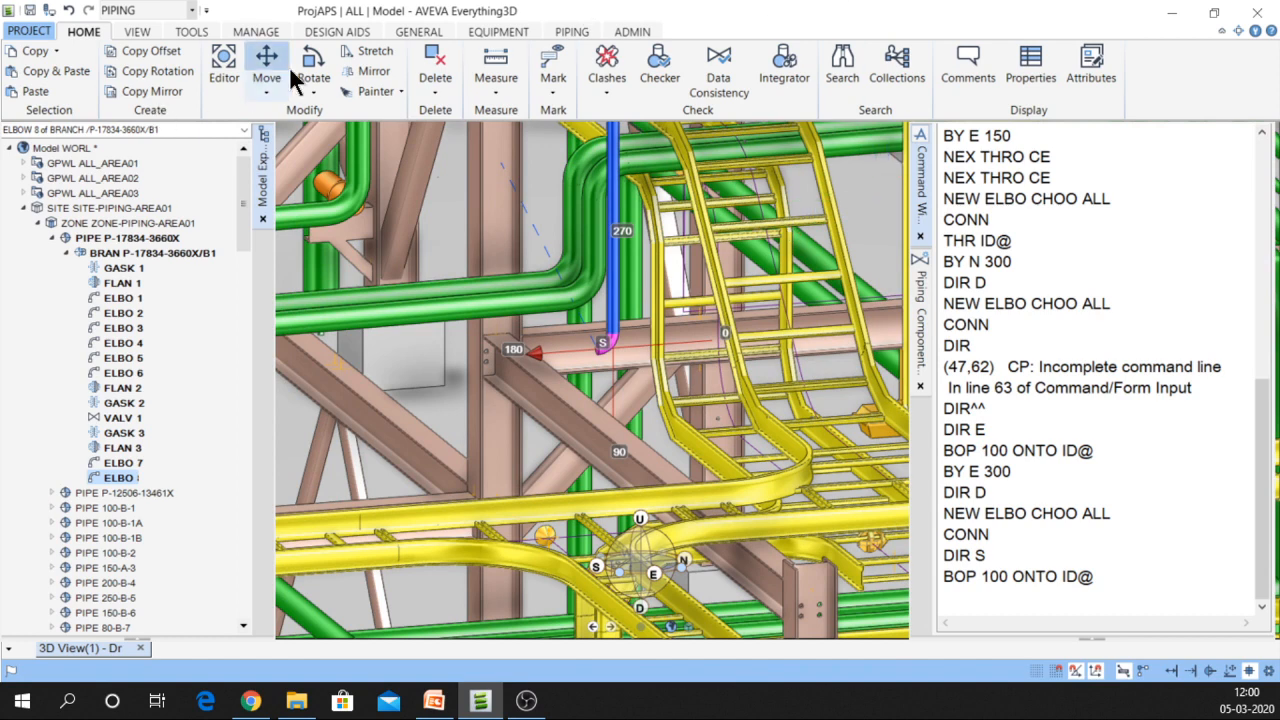
# Measure from ELBOW 8's open end to the beam edge (915.55 mm), then close the measurement
pyautogui.click(500, 58)
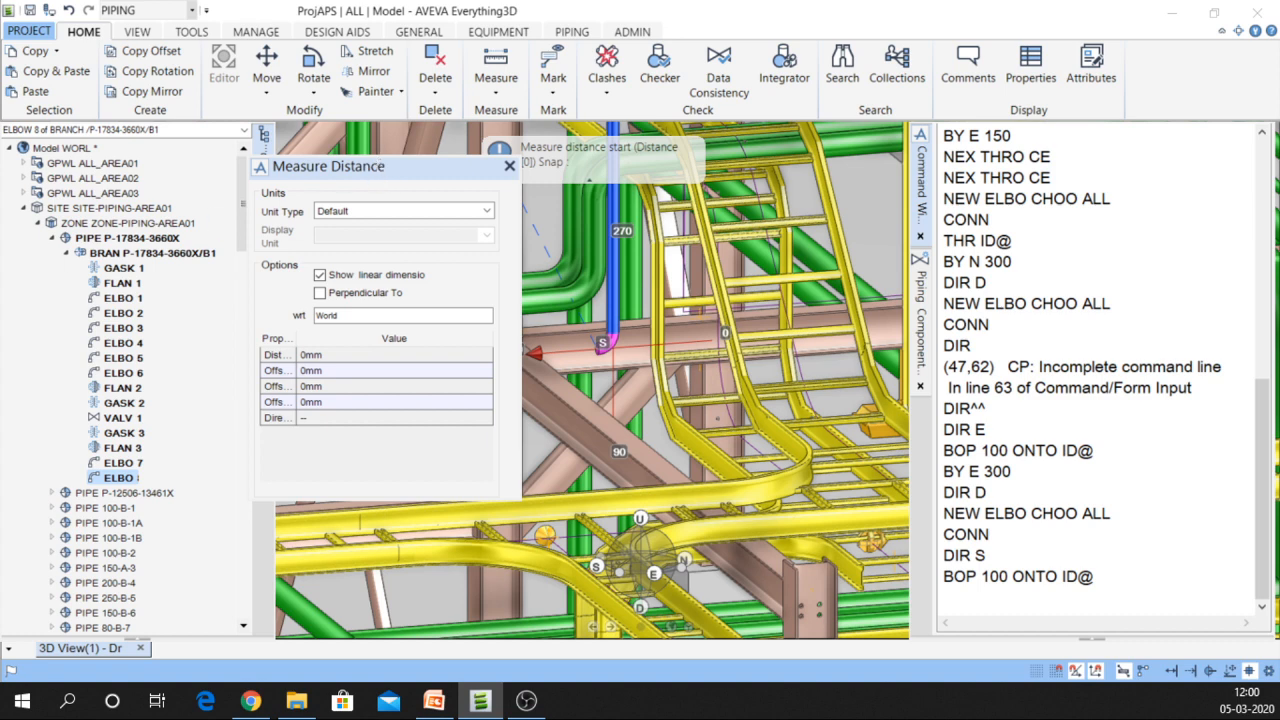
pyautogui.moveTo(317, 8); pyautogui.dragTo(327, 86)
pyautogui.click(353, 112)
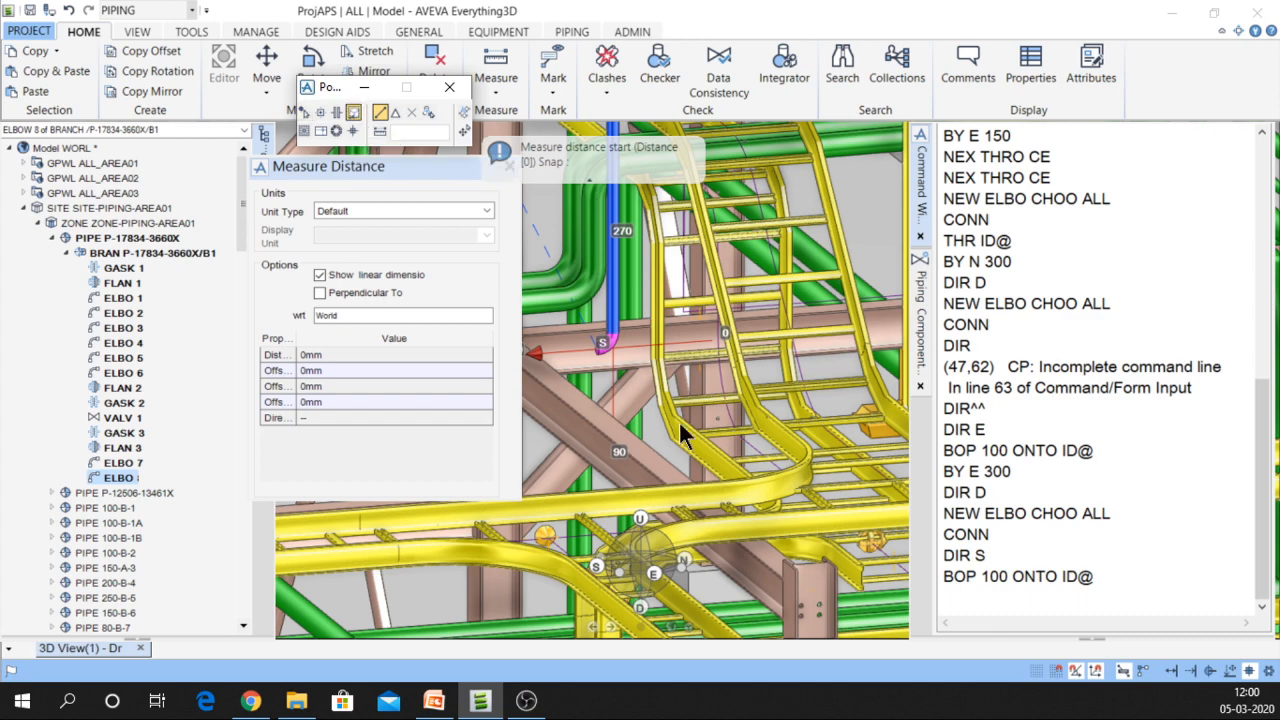
pyautogui.scroll(5, 601, 350)
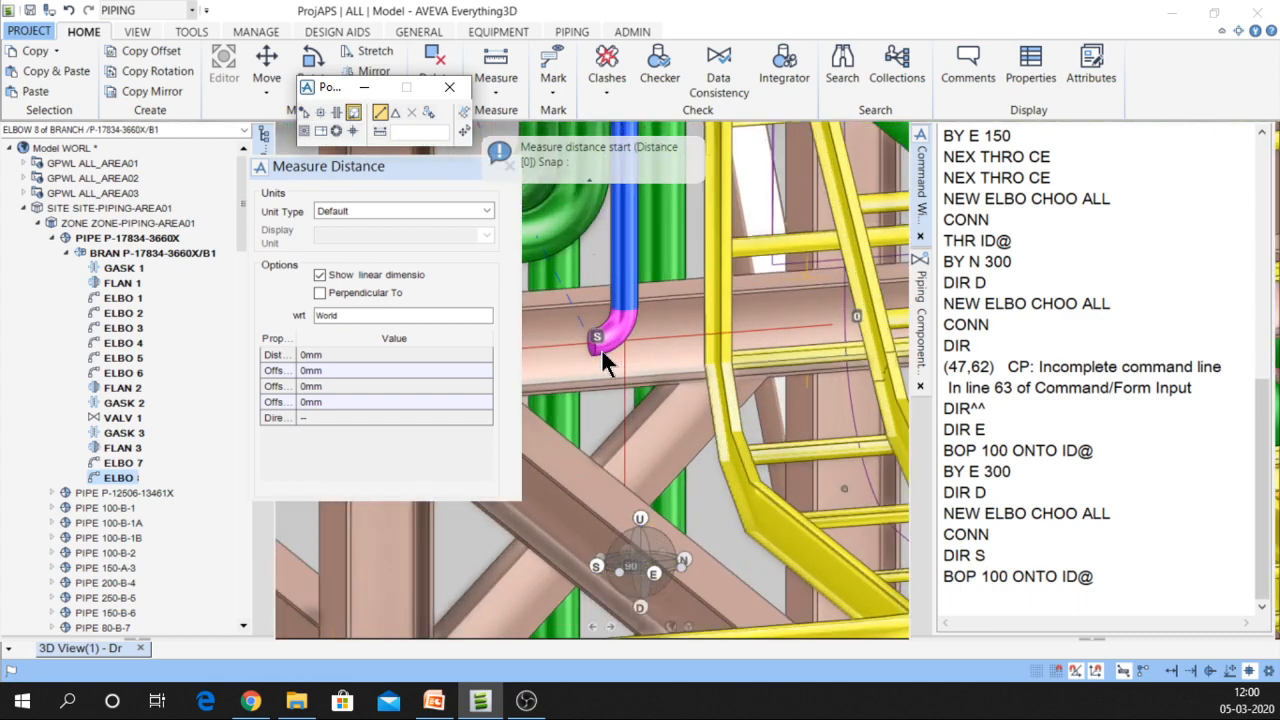
pyautogui.scroll(3, 601, 348)
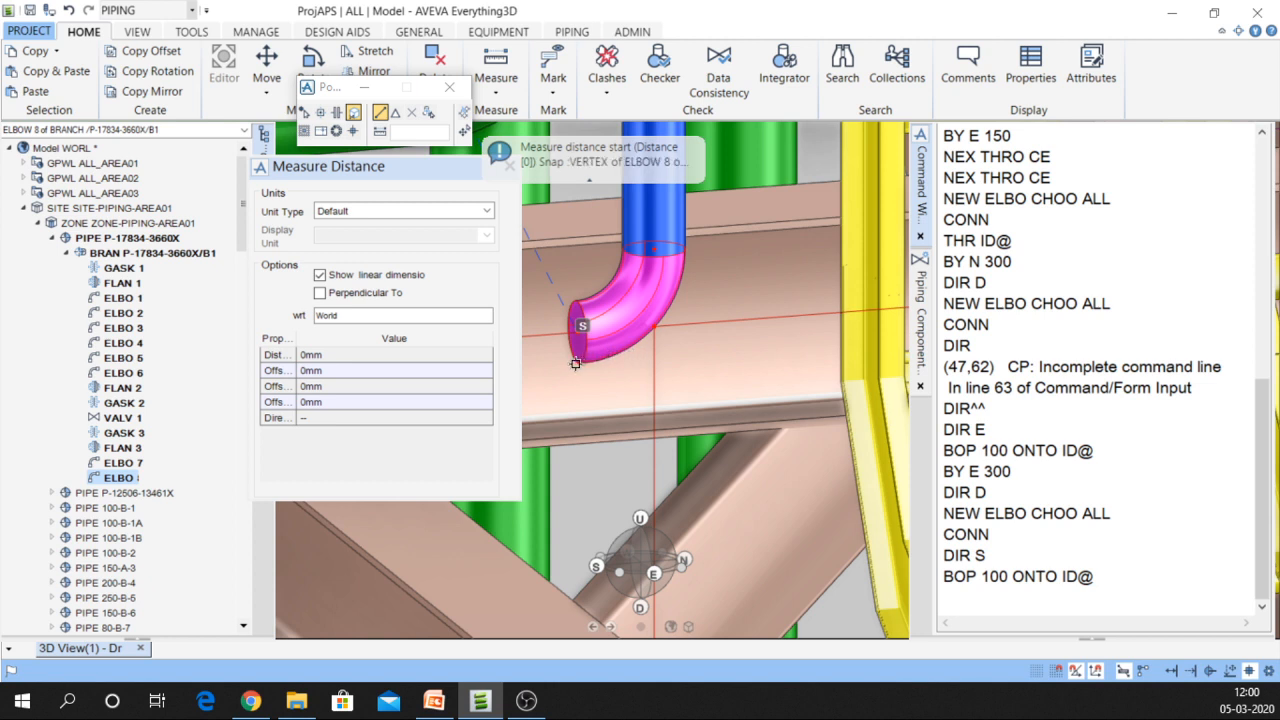
pyautogui.click(575, 362)
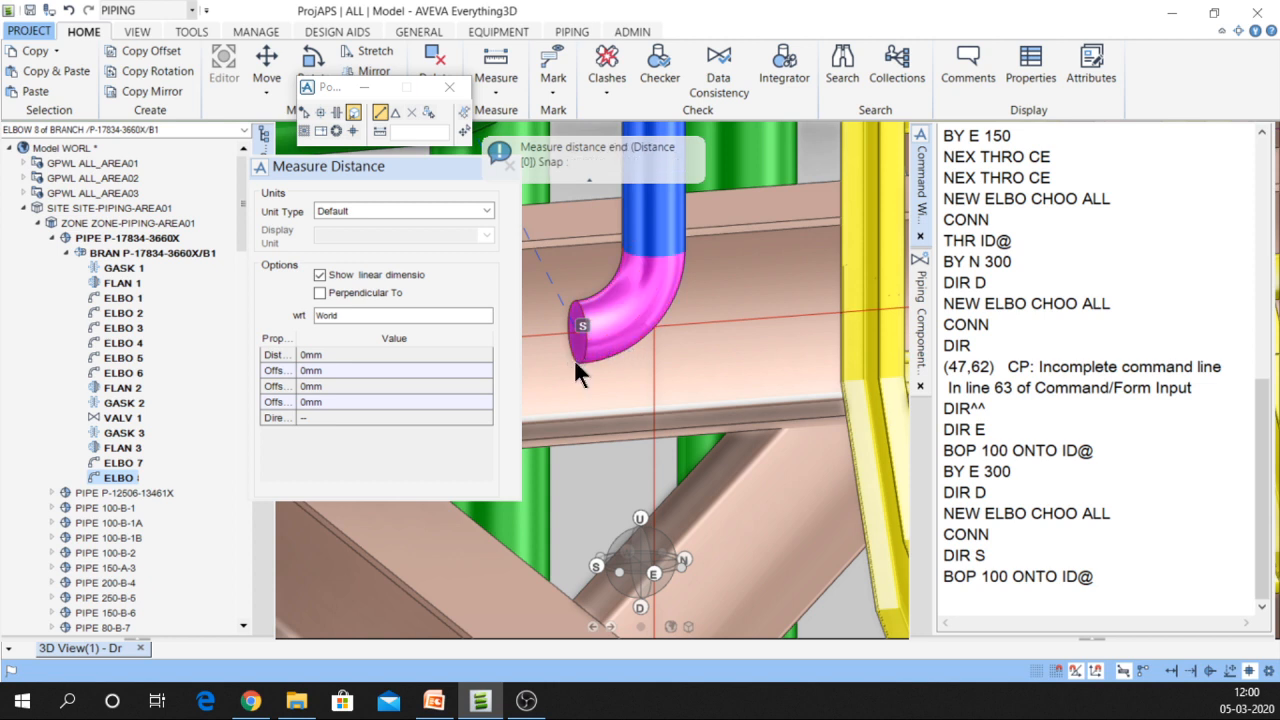
pyautogui.click(501, 540)
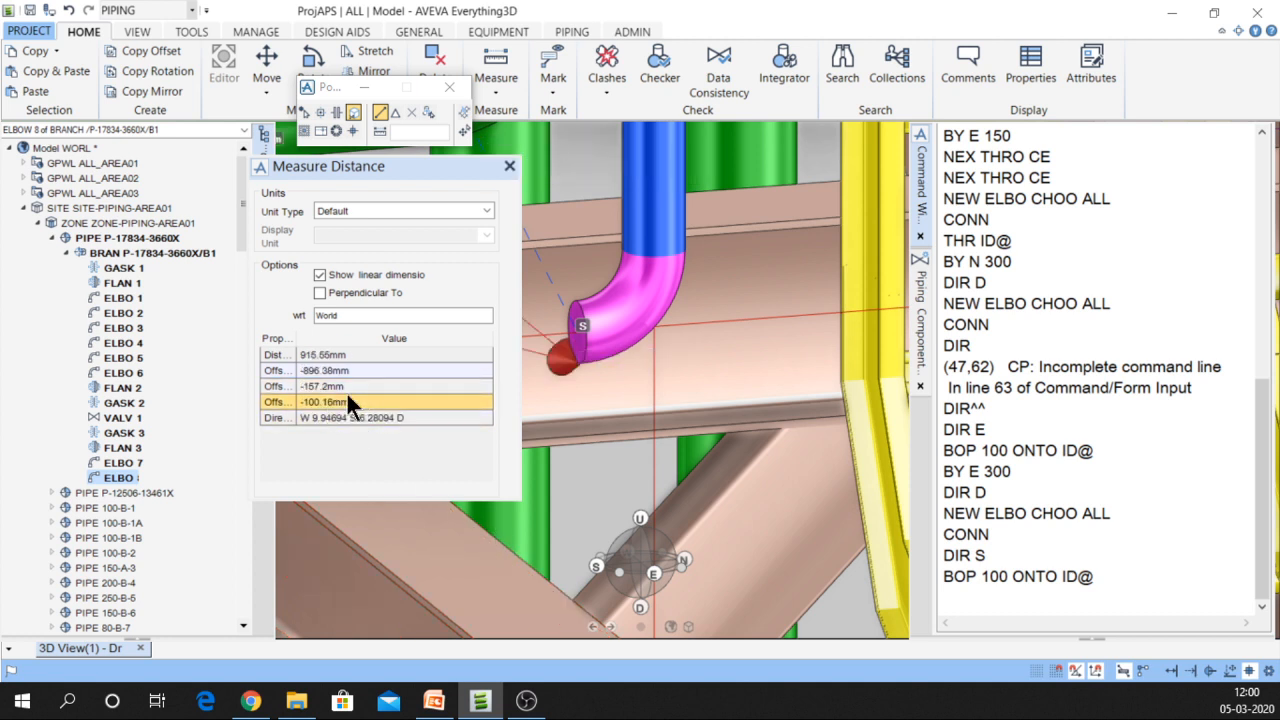
pyautogui.click(509, 166)
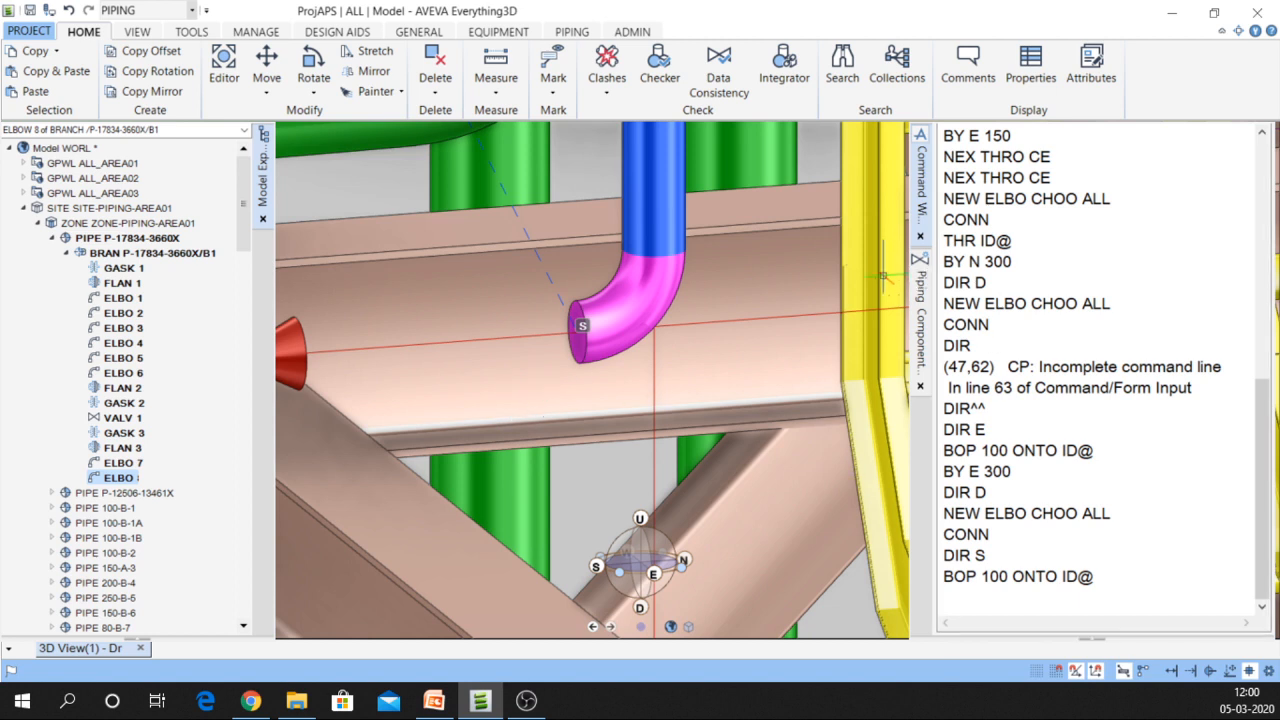
# Add a standard flange set (FLAN 4, GASK 4, FLAN 5) after ELBO 8 and select FLAN 4
pyautogui.click(919, 285)
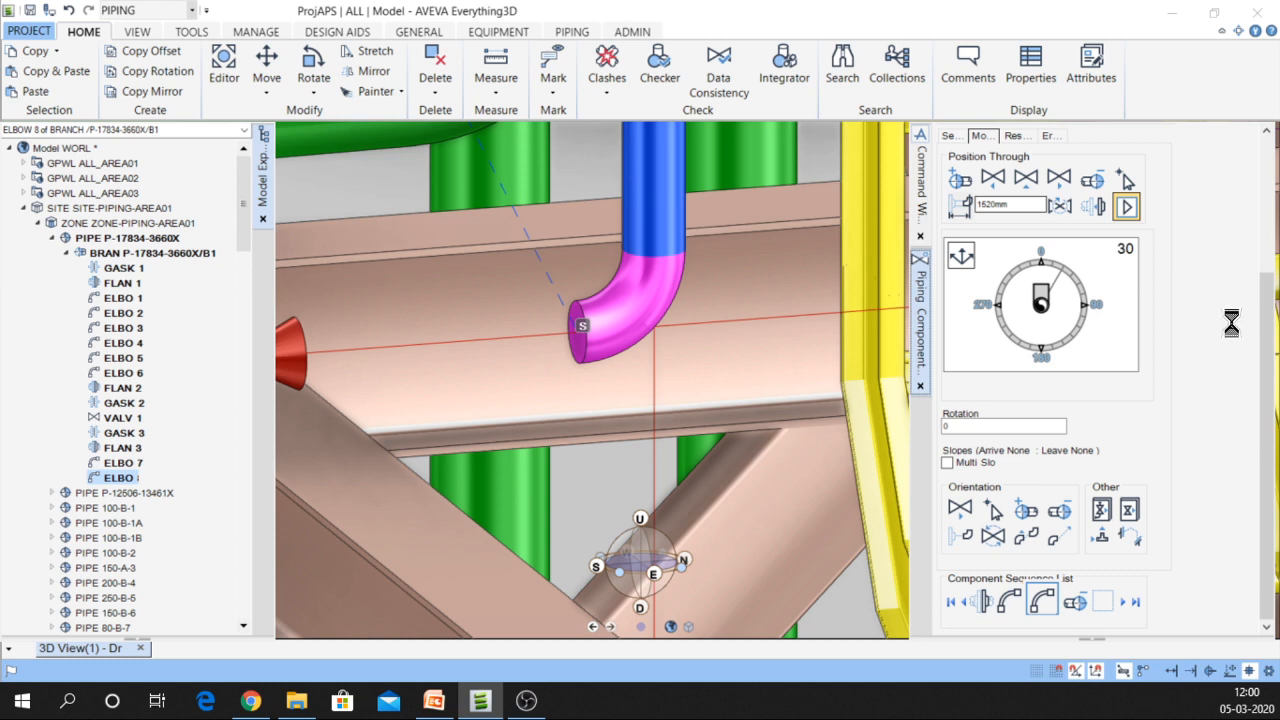
pyautogui.scroll(3, 1007, 240)
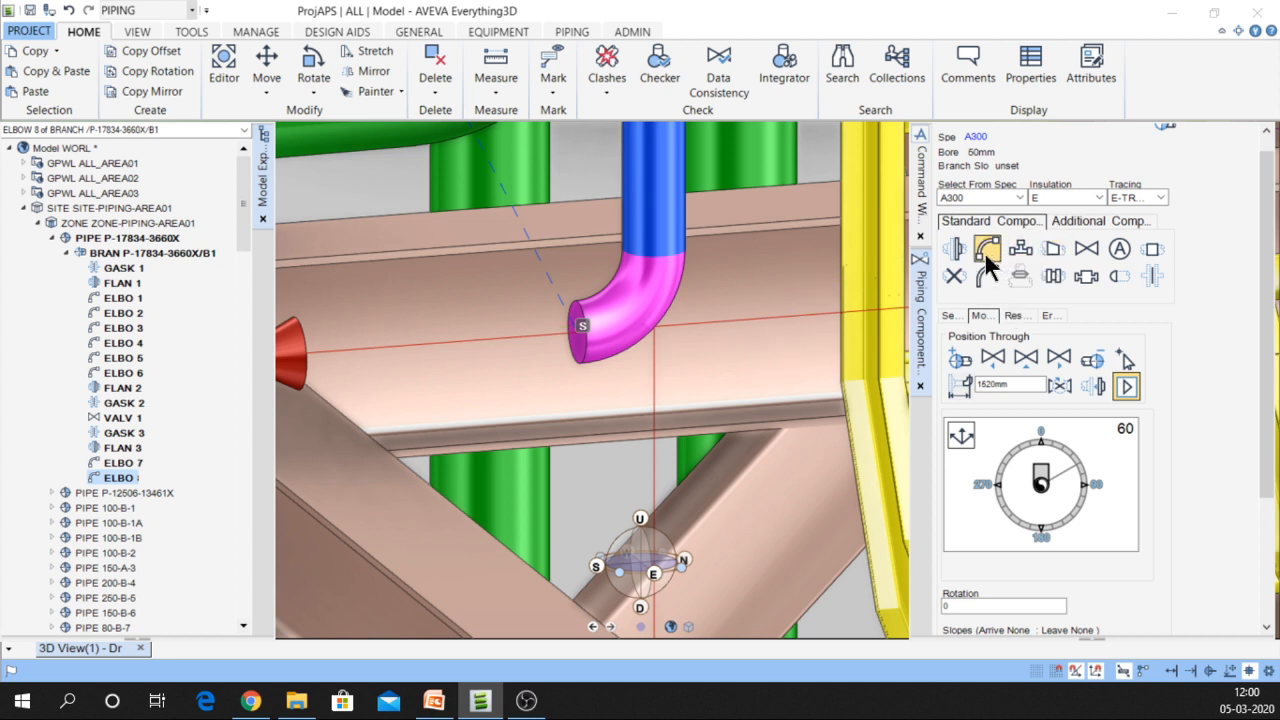
pyautogui.click(956, 249)
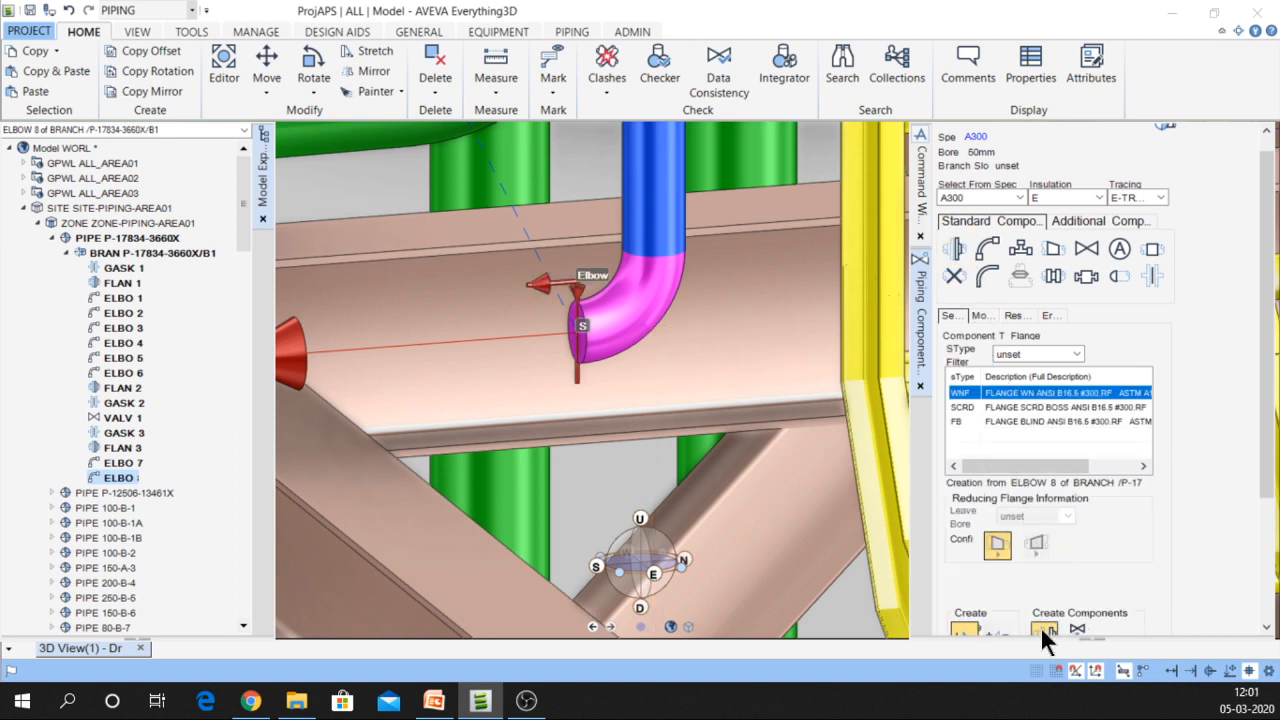
pyautogui.click(1042, 630)
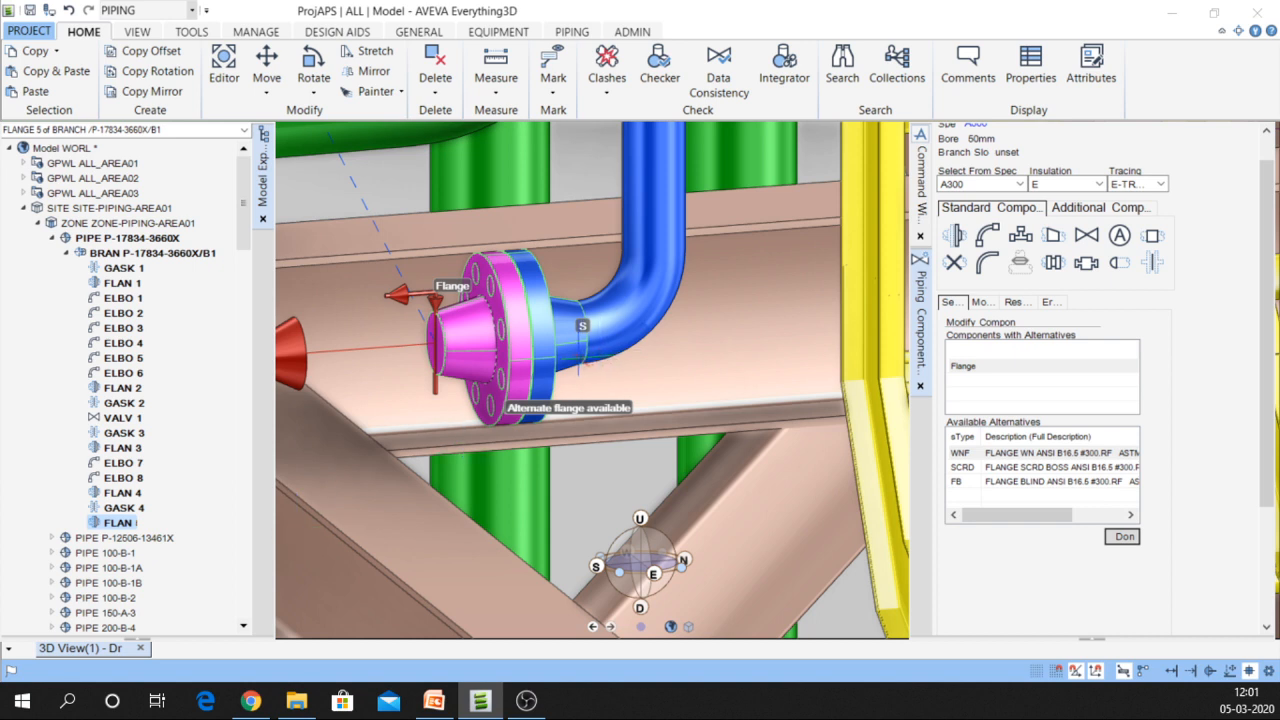
pyautogui.click(580, 355)
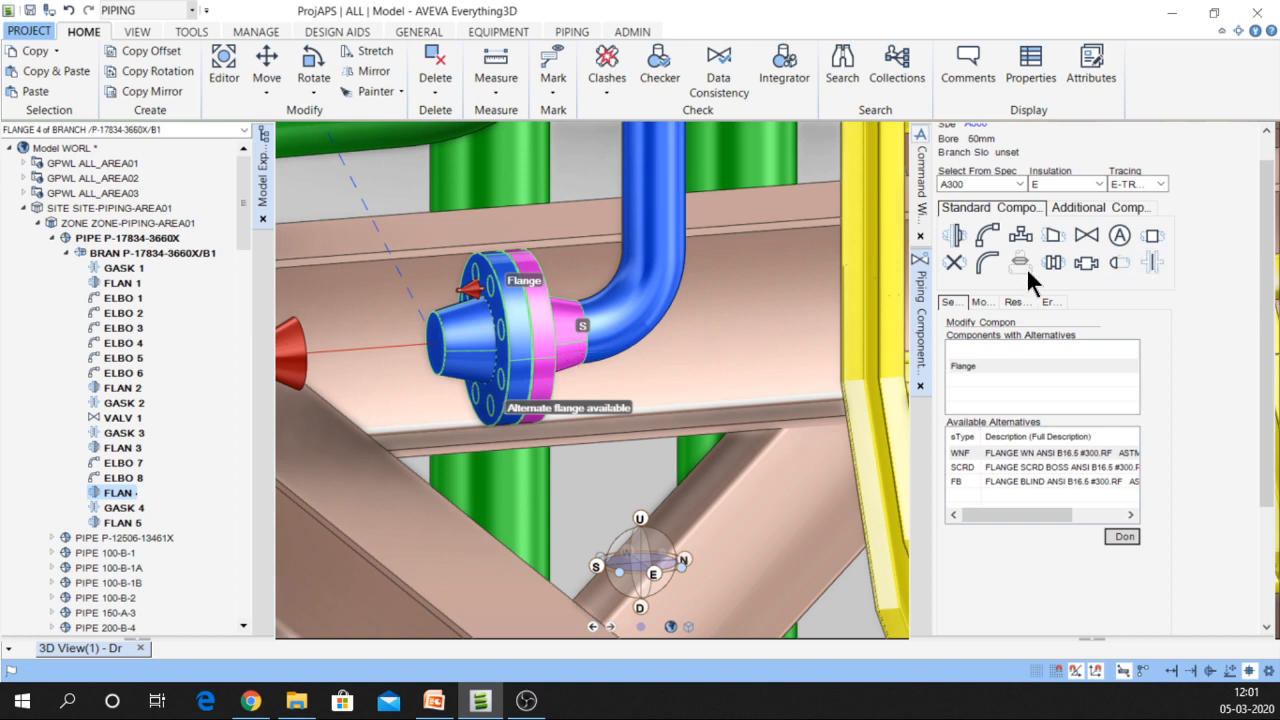
pyautogui.scroll(-2, 982, 300)
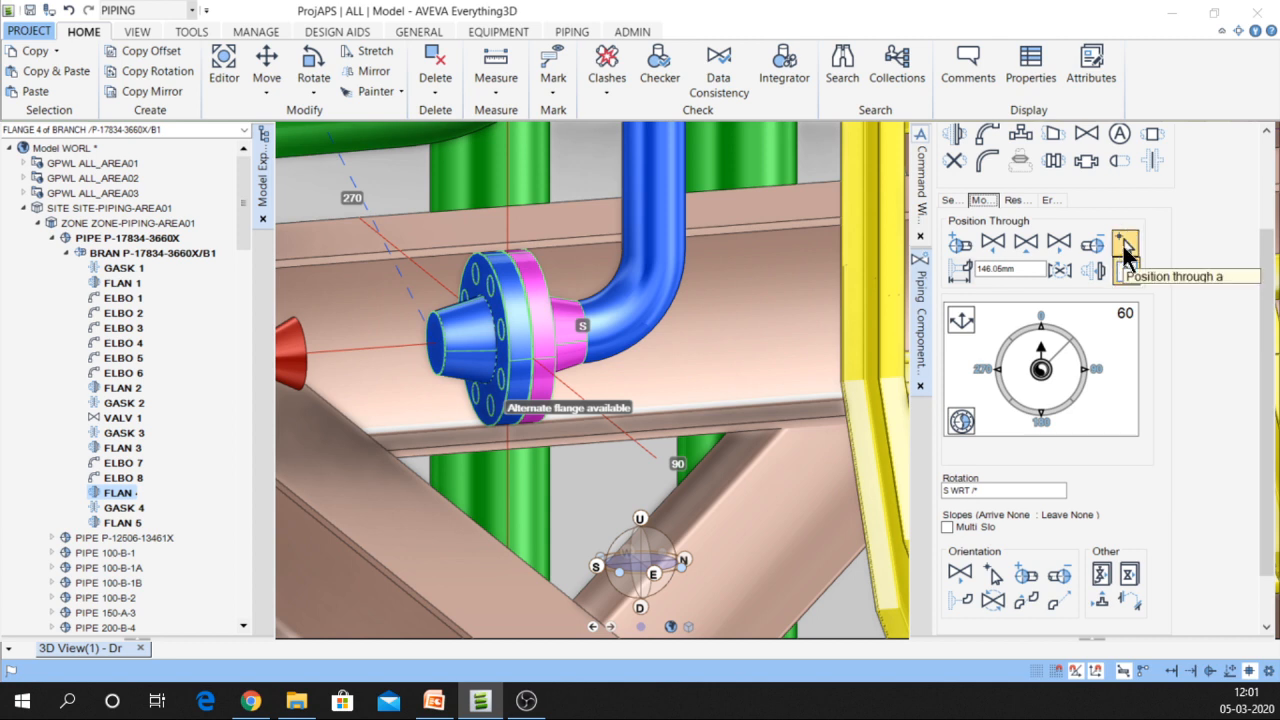
# Pick a point to position FLAN 4 through, which raises a branch connection warning
pyautogui.click(1124, 248)
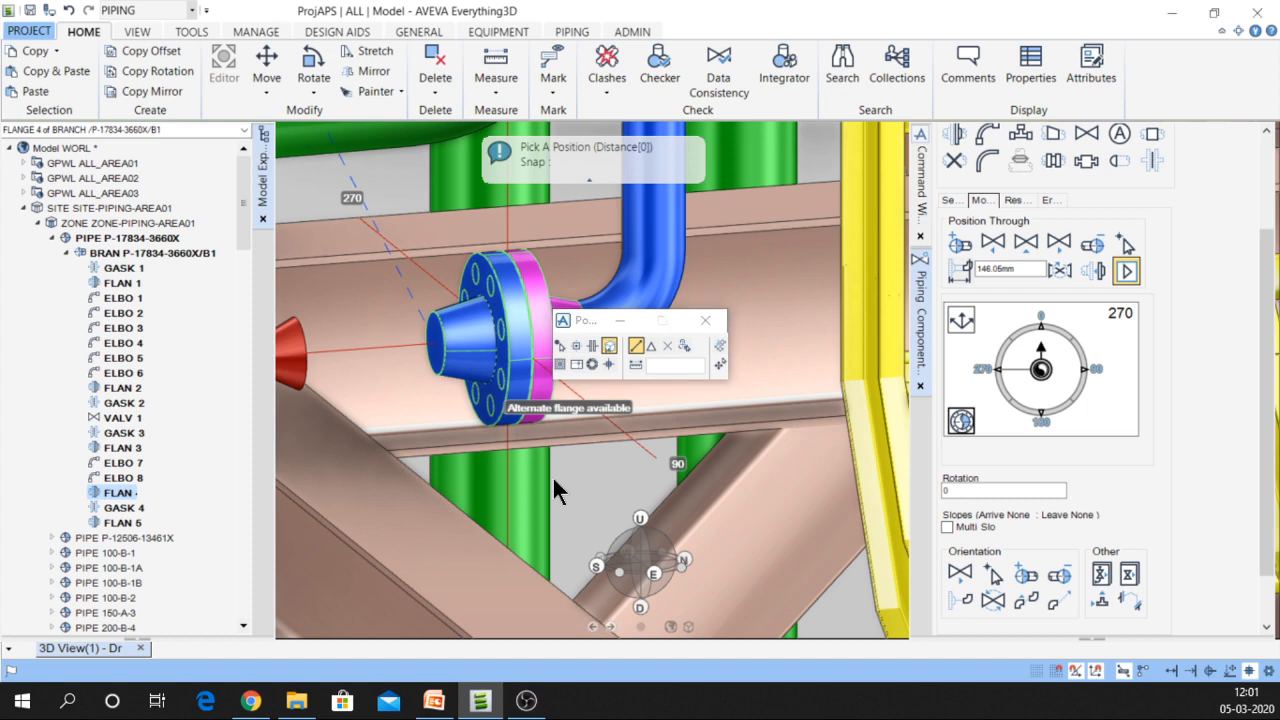
pyautogui.scroll(-3, 552, 436)
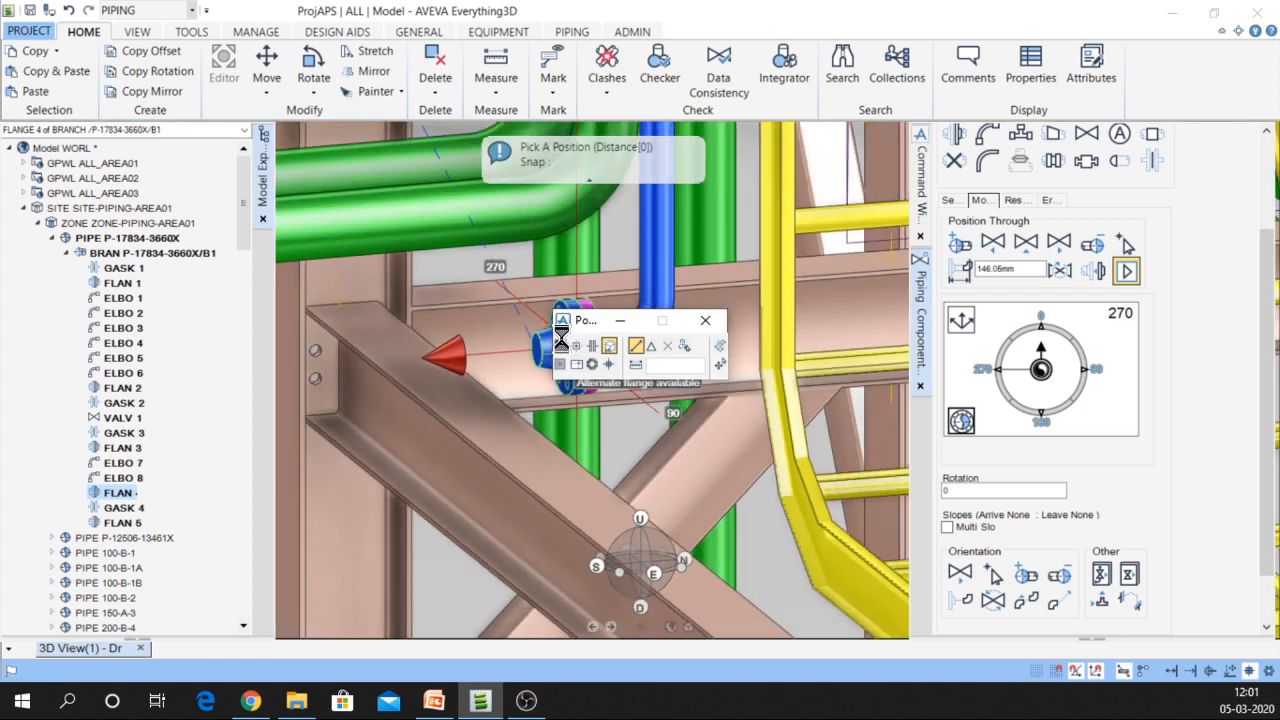
pyautogui.scroll(-5, 333, 405)
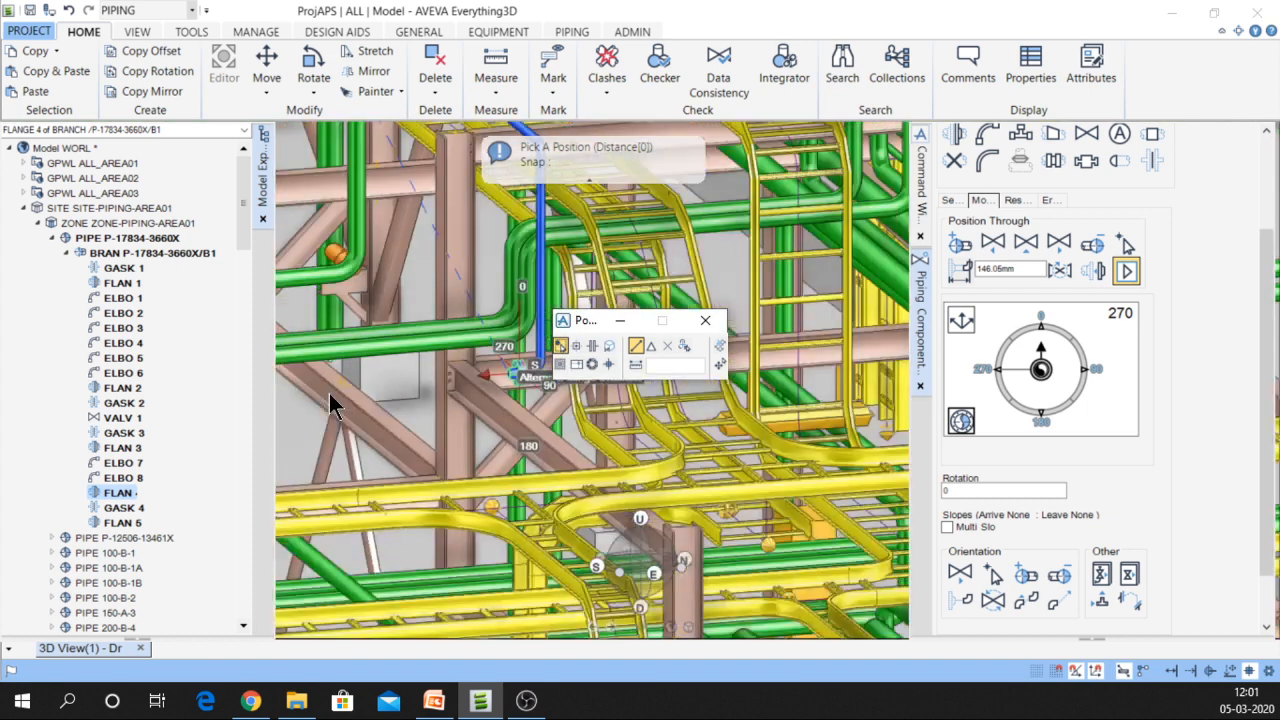
pyautogui.scroll(-3, 495, 355)
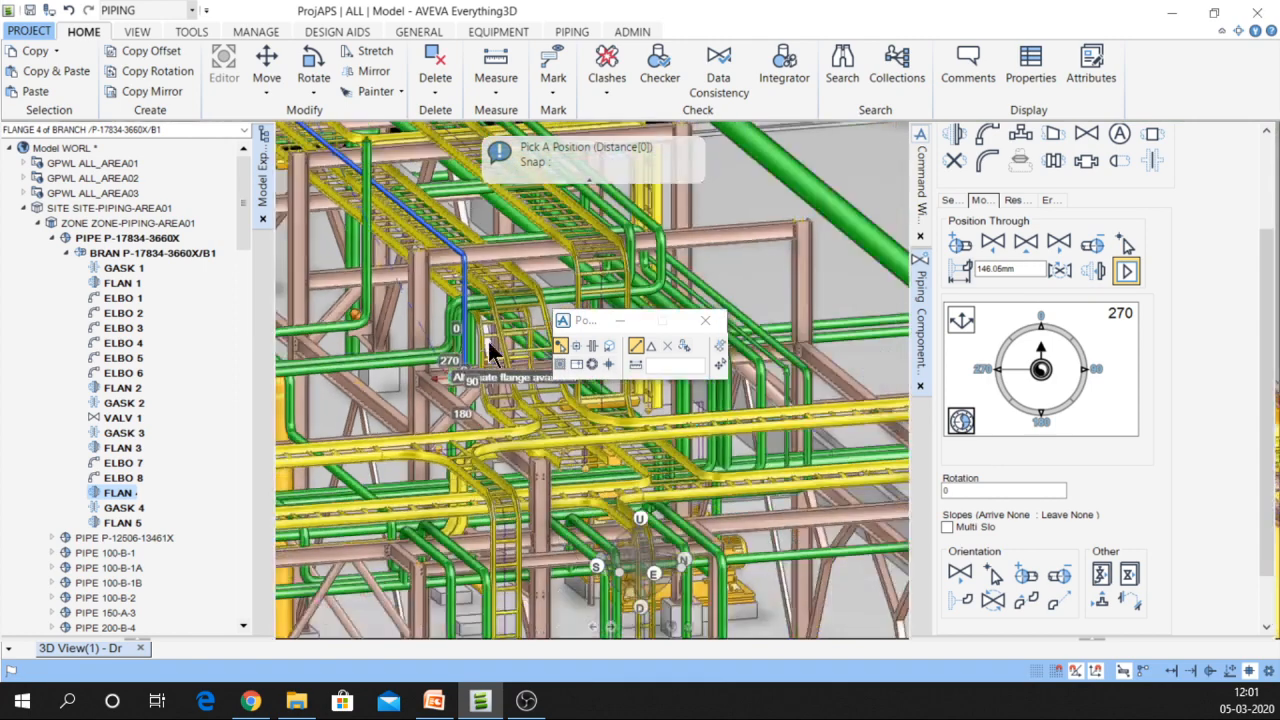
pyautogui.scroll(-8, 490, 350)
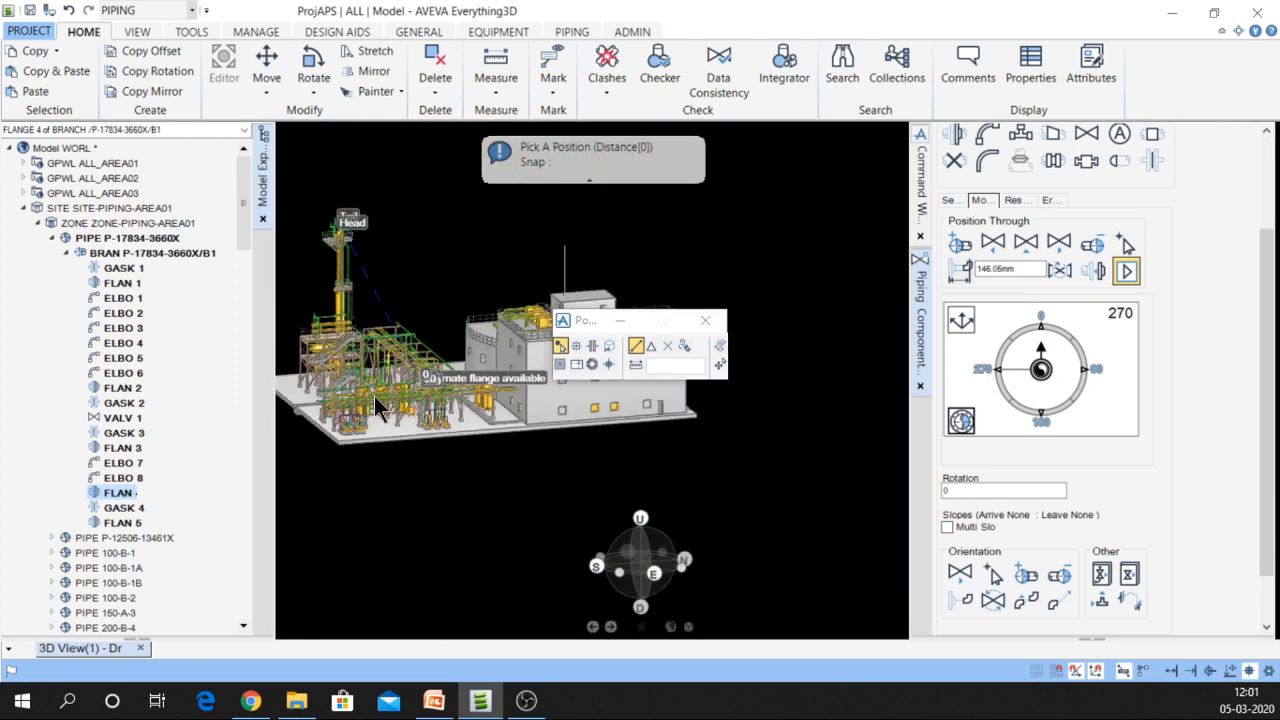
pyautogui.middleClick(375, 395)
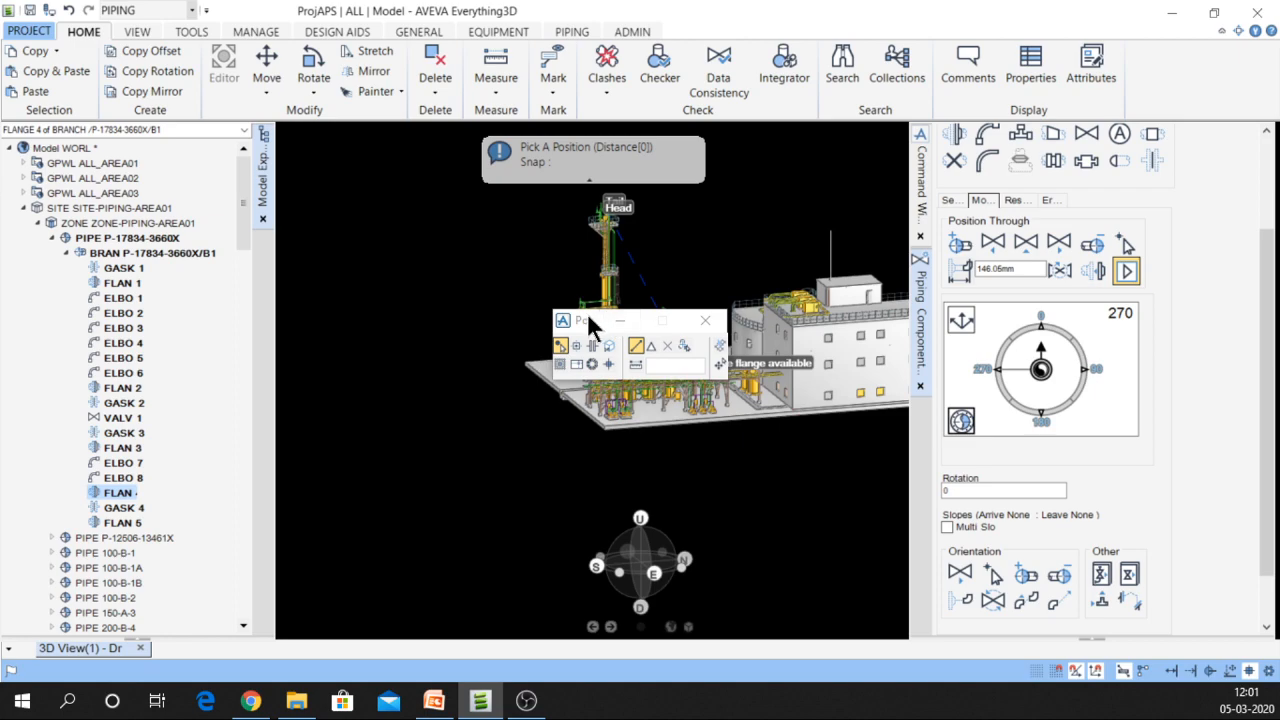
pyautogui.moveTo(588, 318); pyautogui.dragTo(455, 245)
pyautogui.scroll(3, 569, 392)
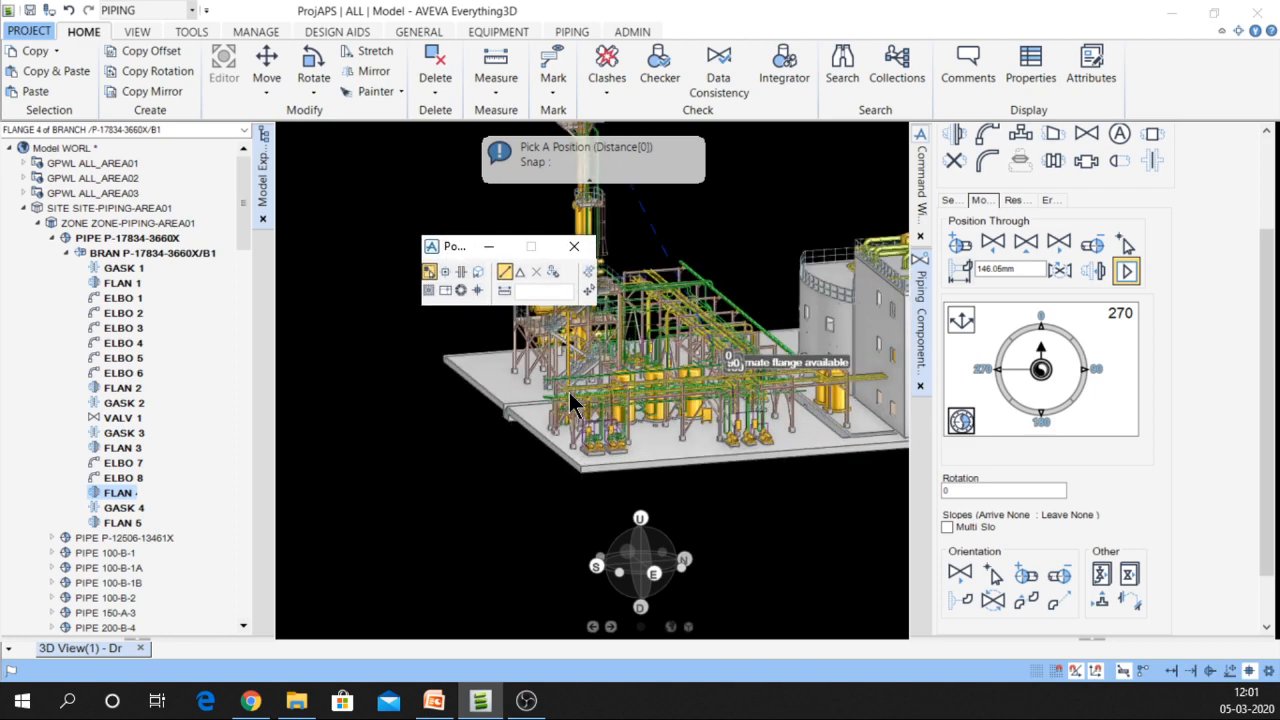
pyautogui.scroll(6, 569, 392)
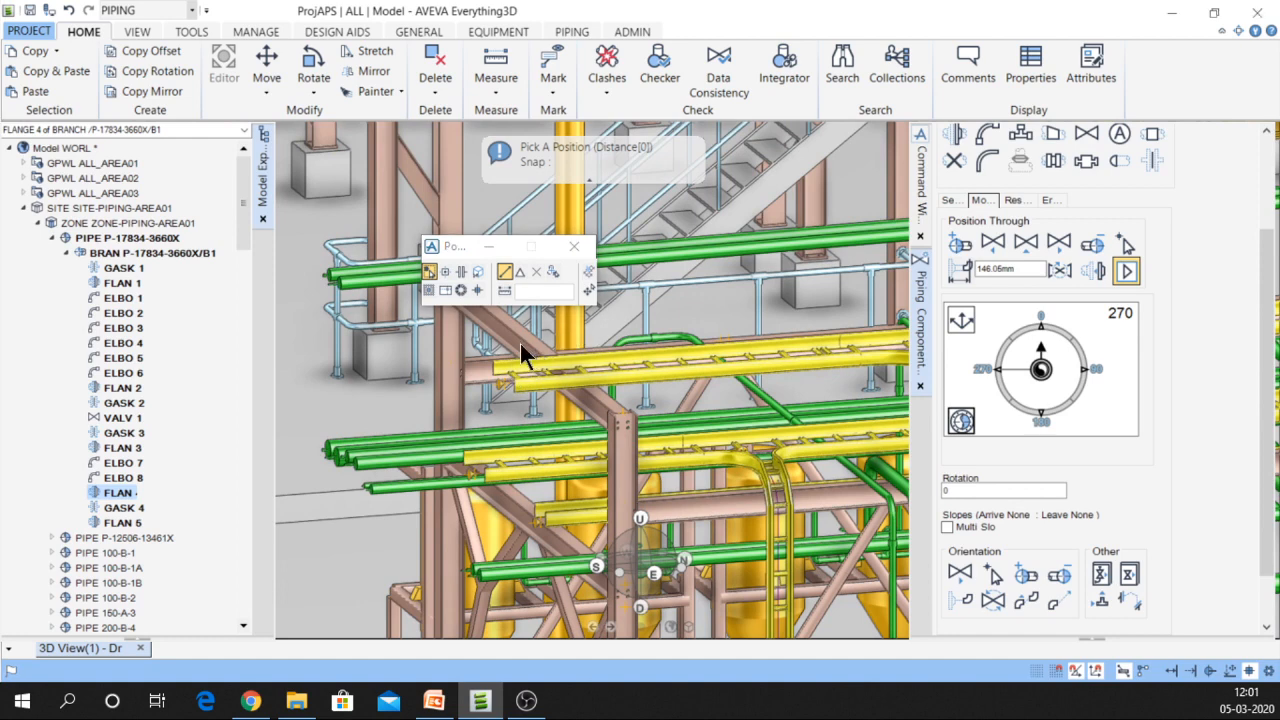
pyautogui.click(520, 343)
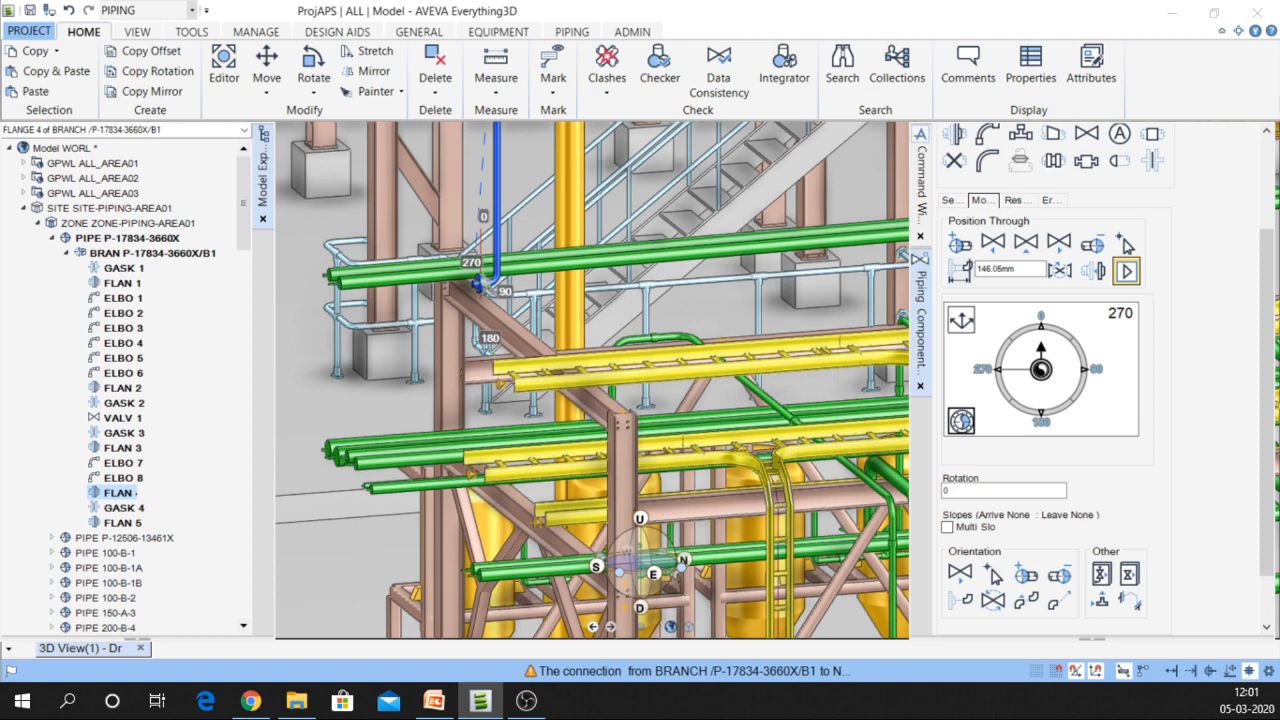
# Restart positioning FLAN 4 through a point and move the Positioning toolbar aside
pyautogui.click(1125, 246)
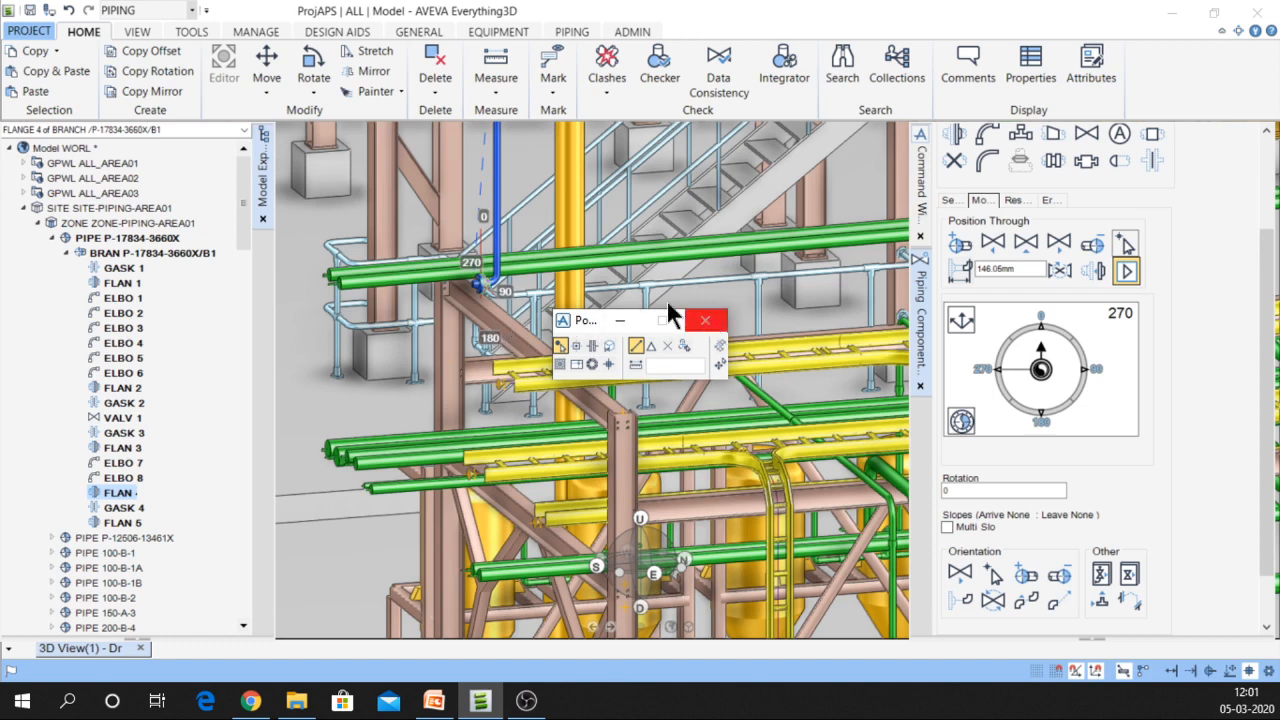
pyautogui.scroll(-3, 623, 285)
pyautogui.scroll(-2, 620, 304)
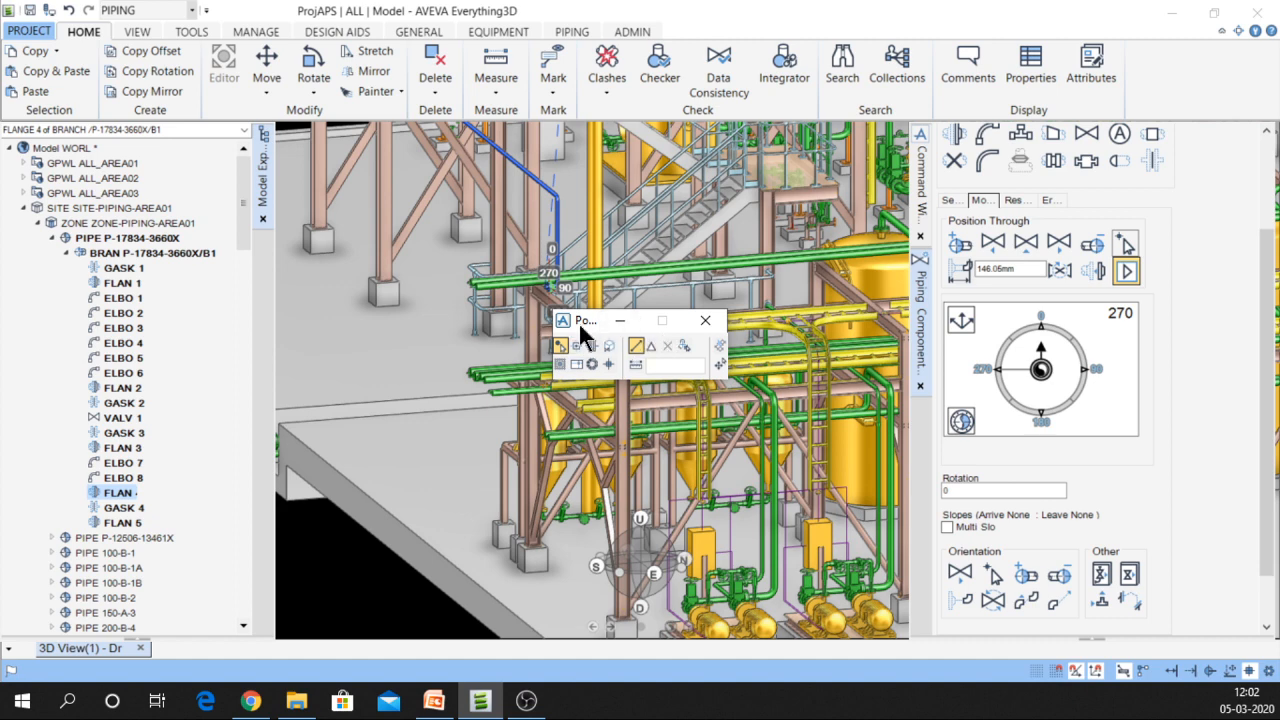
pyautogui.moveTo(582, 333); pyautogui.dragTo(618, 348)
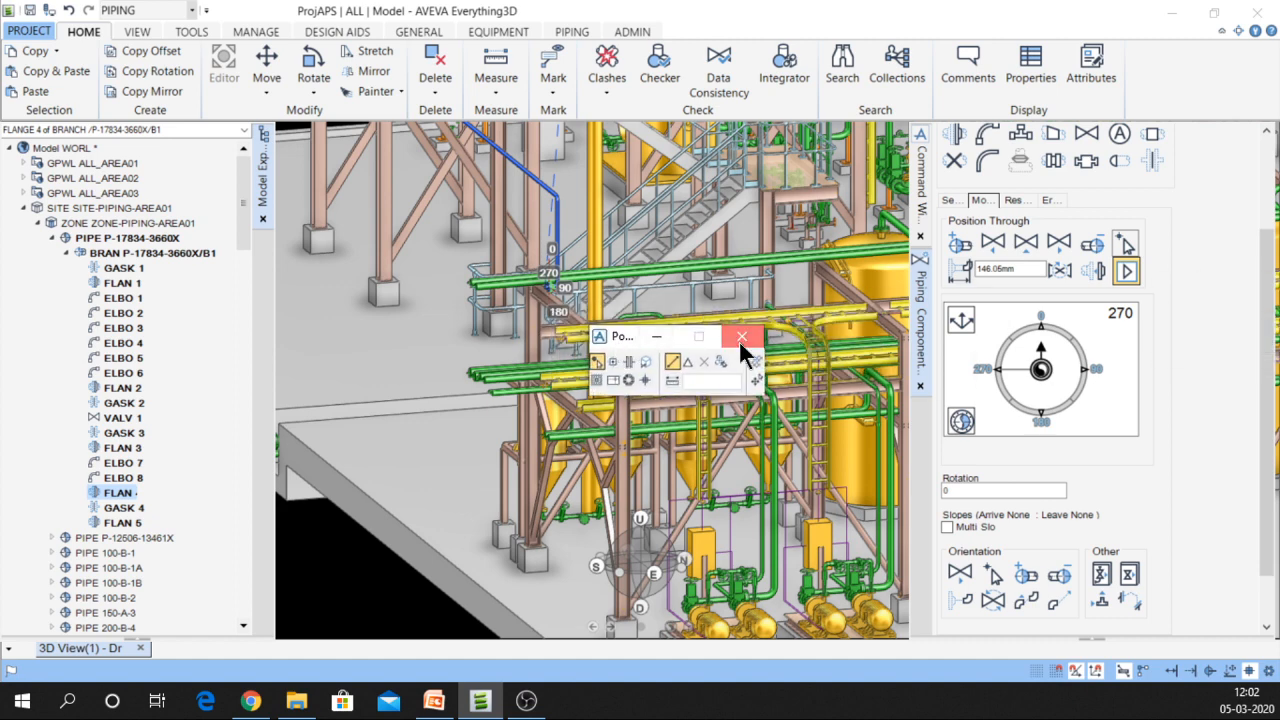
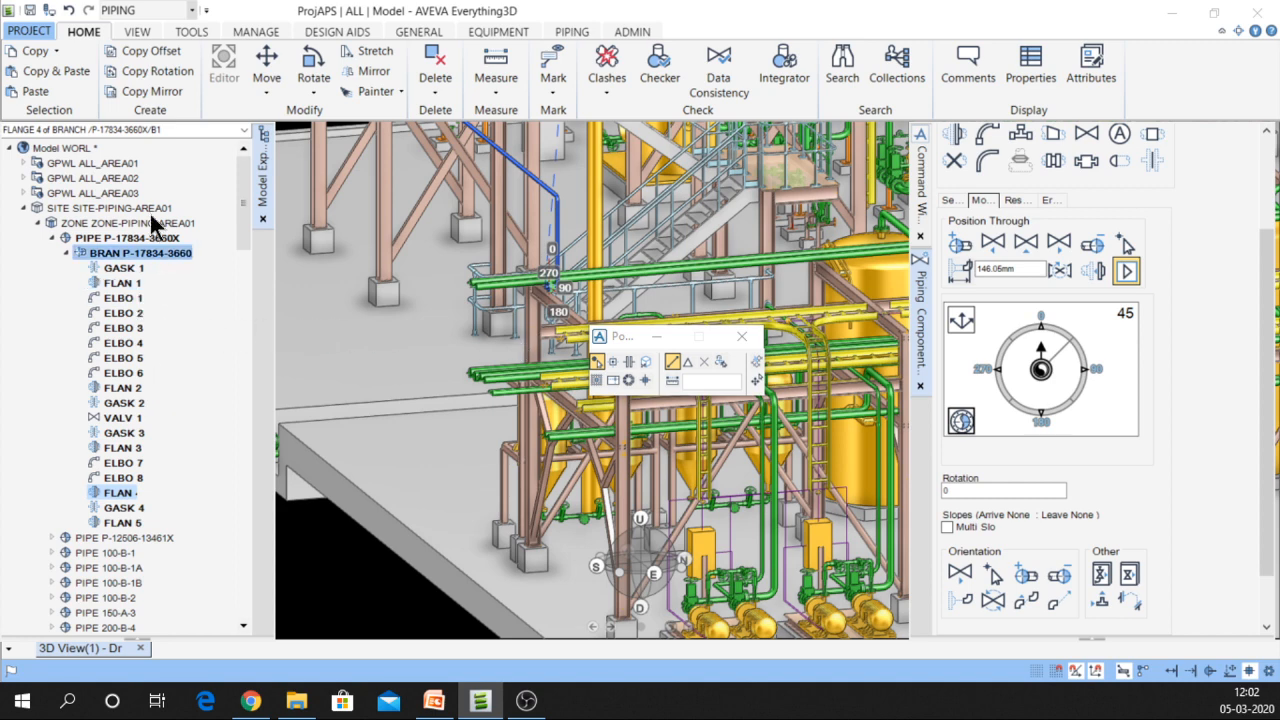
# Undo twice to remove the extra pipe leg after FLAN 4, then zoom in on the flange
pyautogui.click(70, 11)
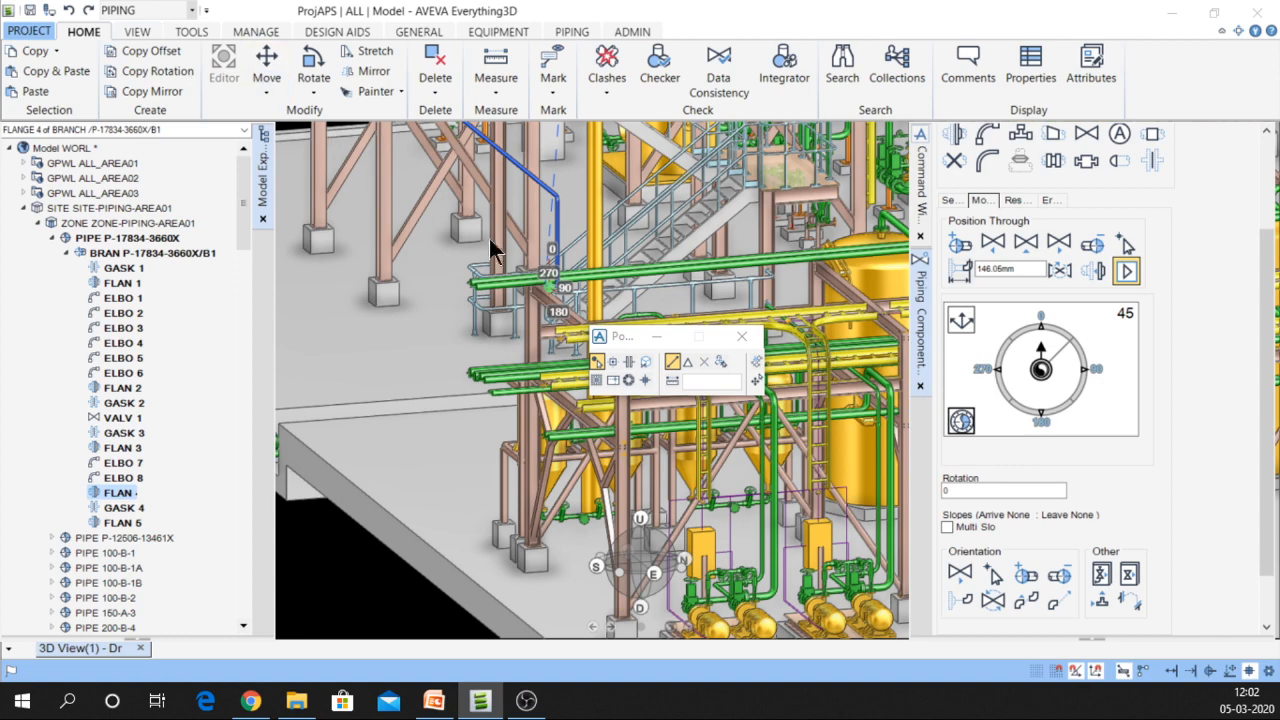
pyautogui.moveTo(622, 333); pyautogui.dragTo(154, 259)
pyautogui.scroll(4, 585, 262)
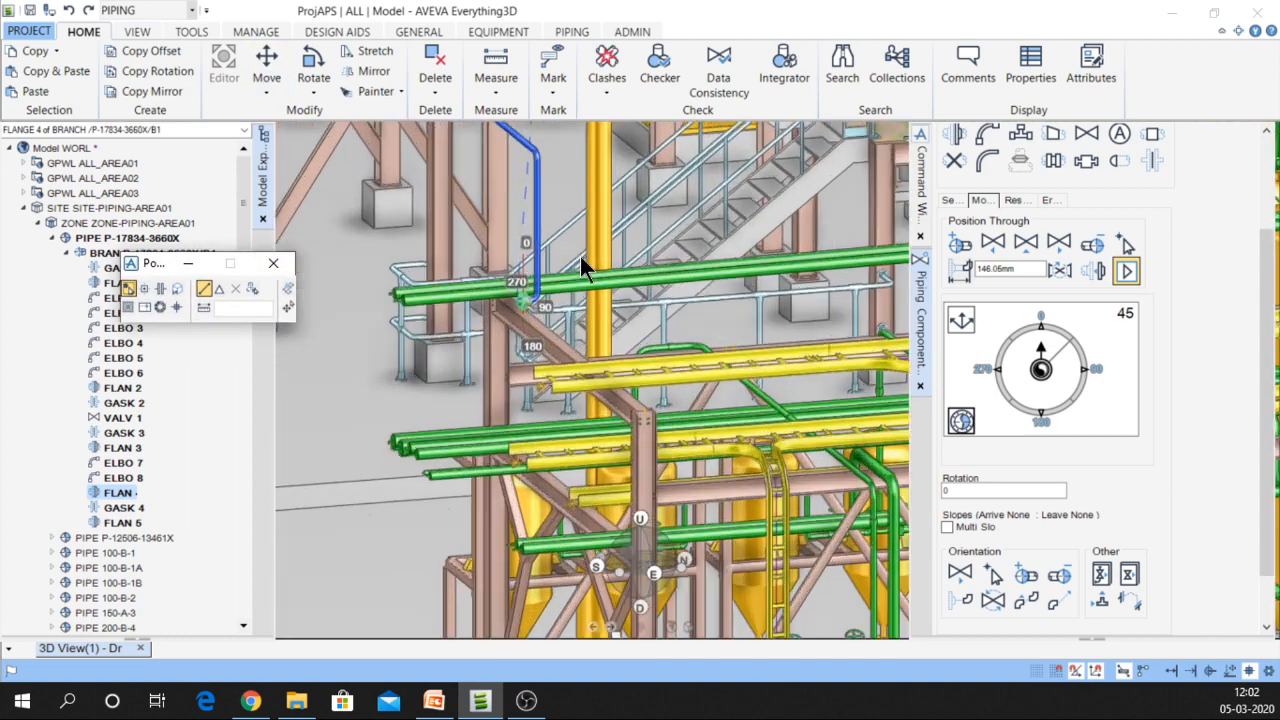
pyautogui.click(69, 10)
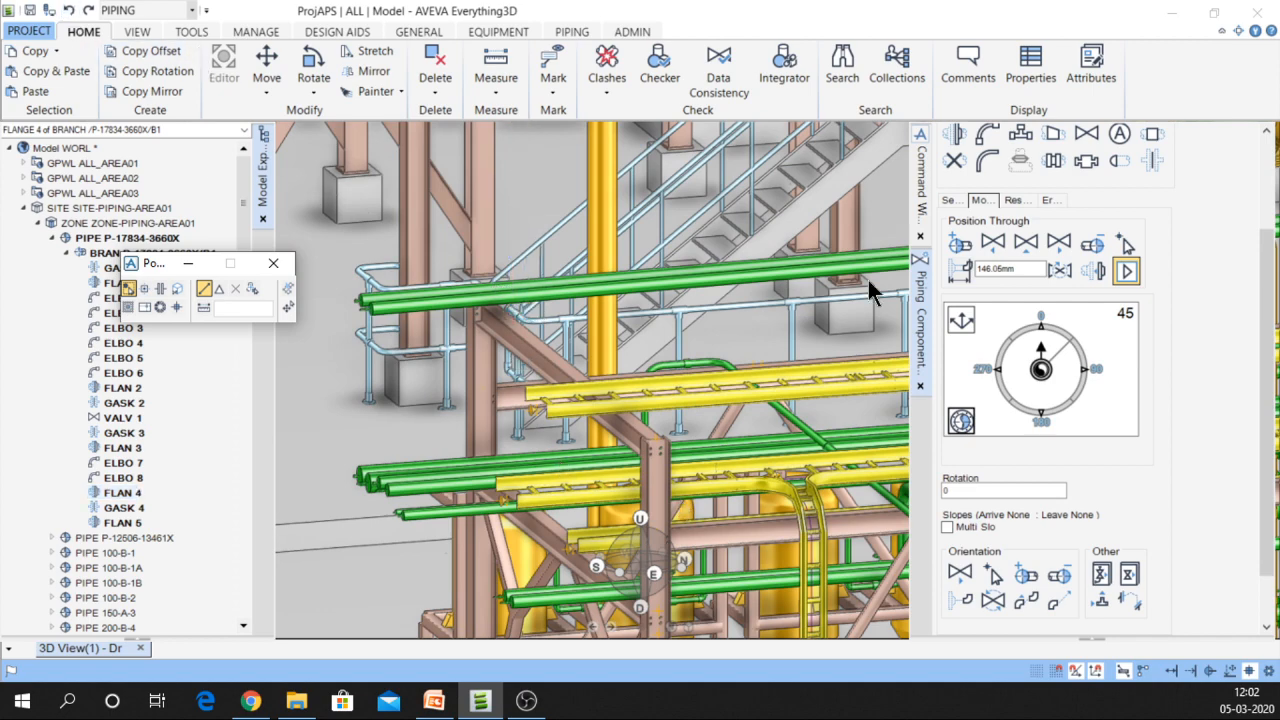
pyautogui.scroll(-5, 868, 282)
pyautogui.scroll(5, 875, 288)
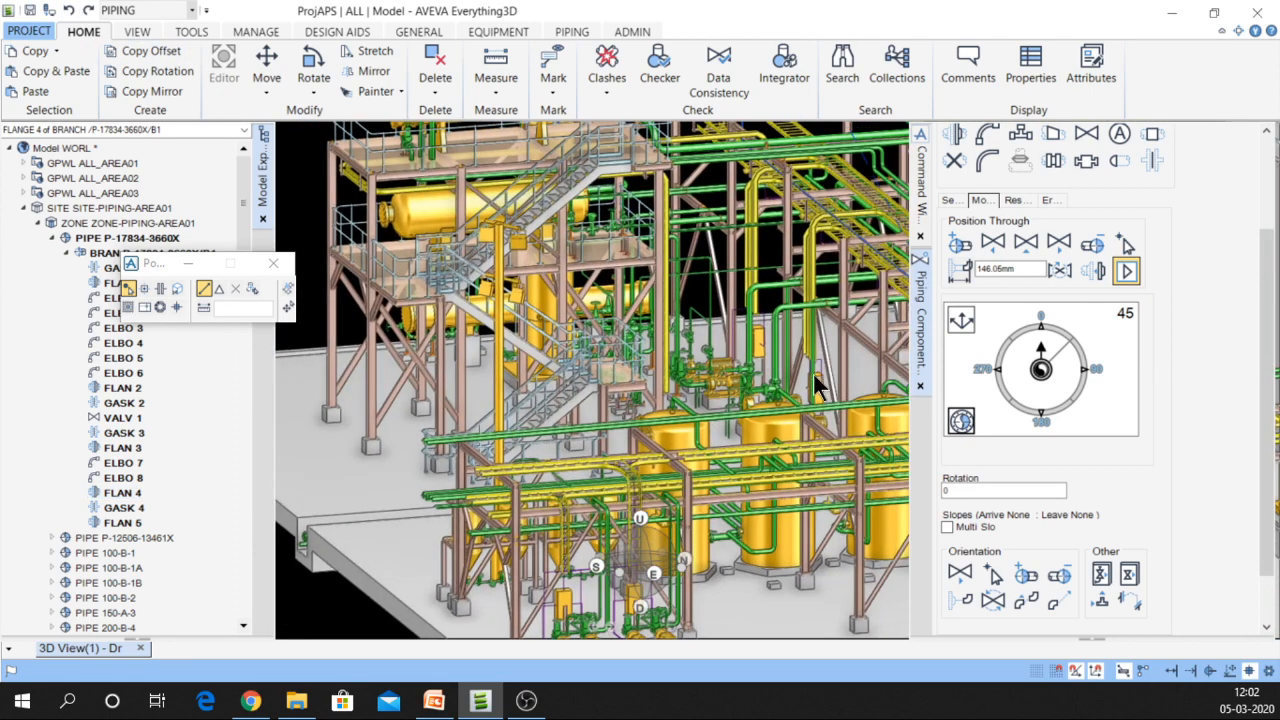
pyautogui.scroll(3, 821, 410)
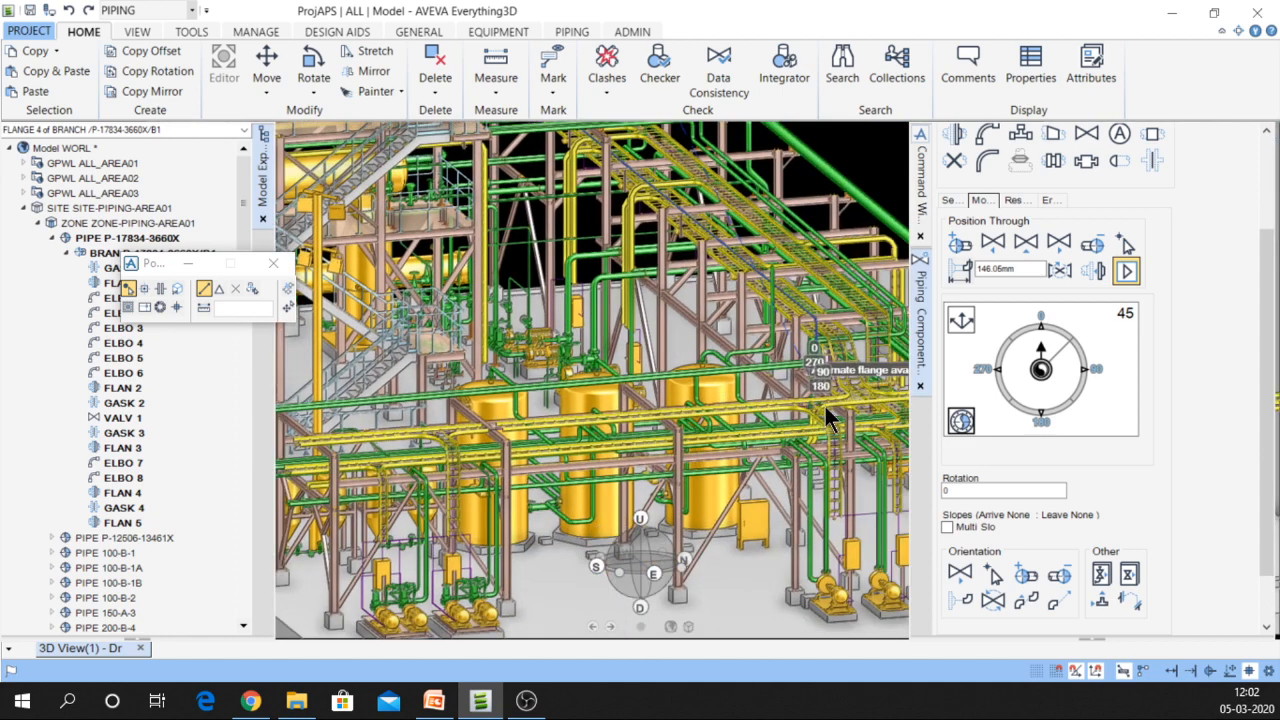
pyautogui.scroll(5, 813, 349)
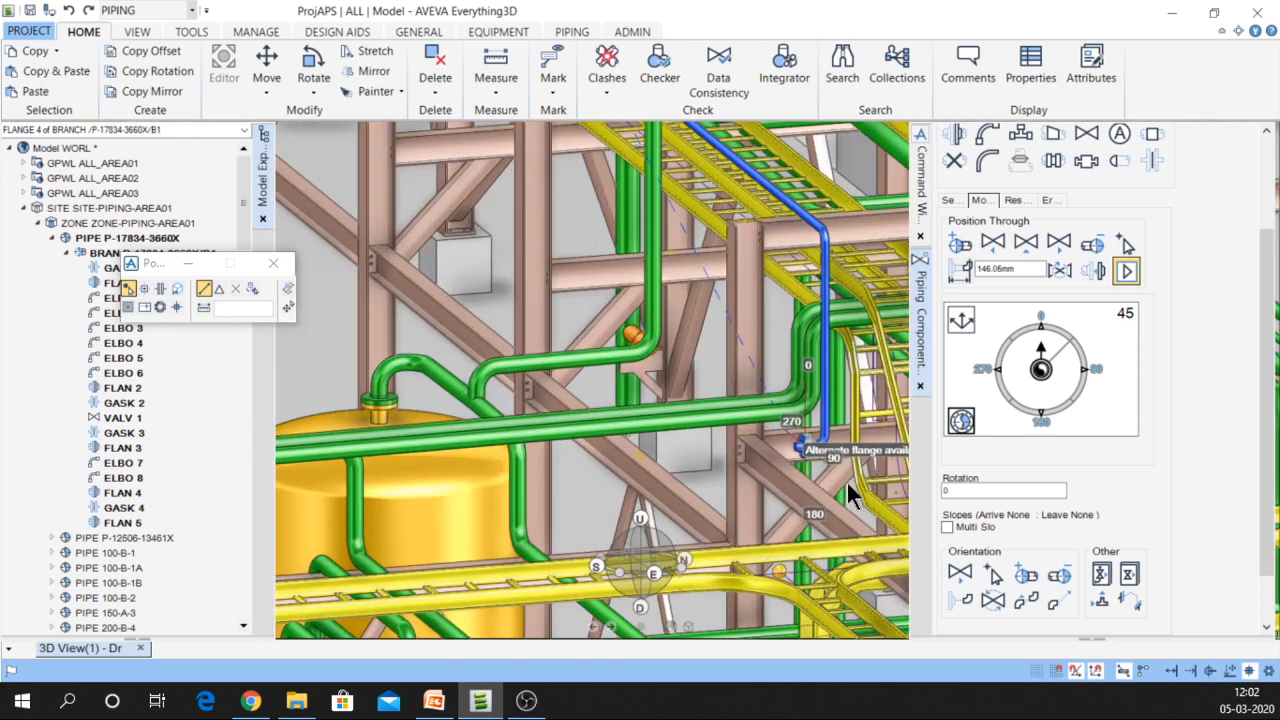
pyautogui.scroll(5, 836, 469)
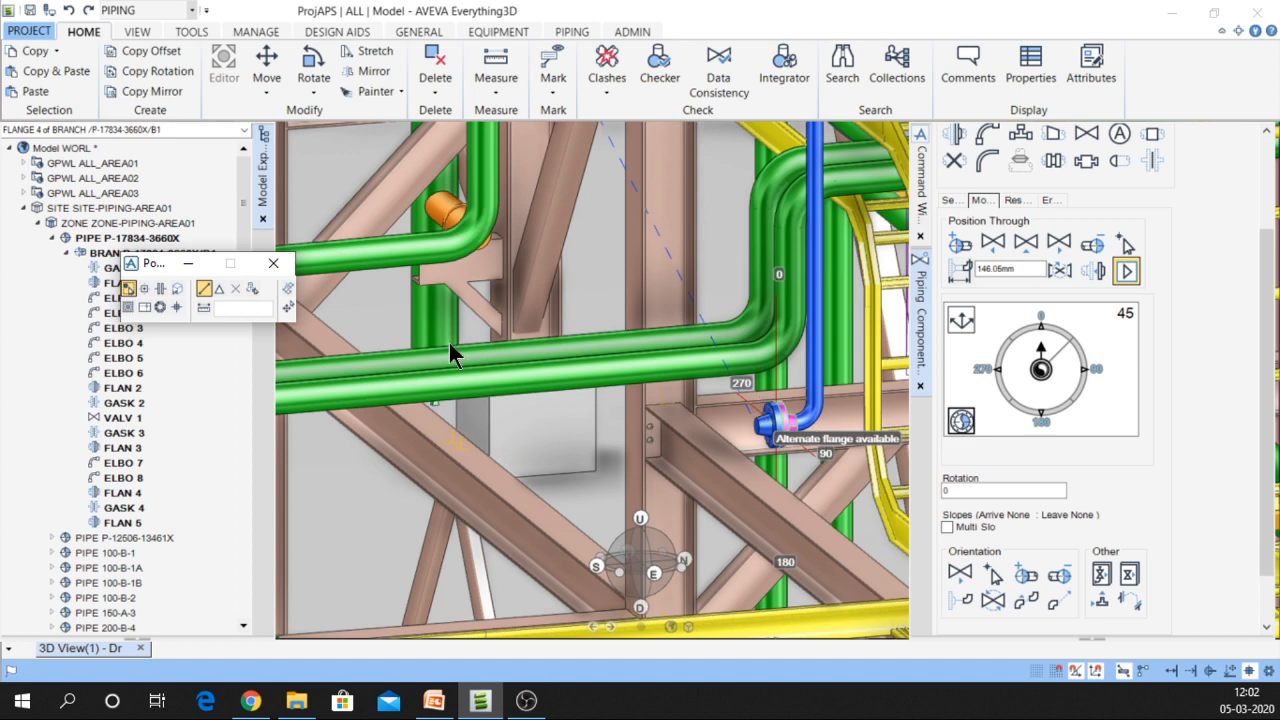
# Select FLAN 4 and push it 300 mm along the branch with Position Through
pyautogui.click(1126, 272)
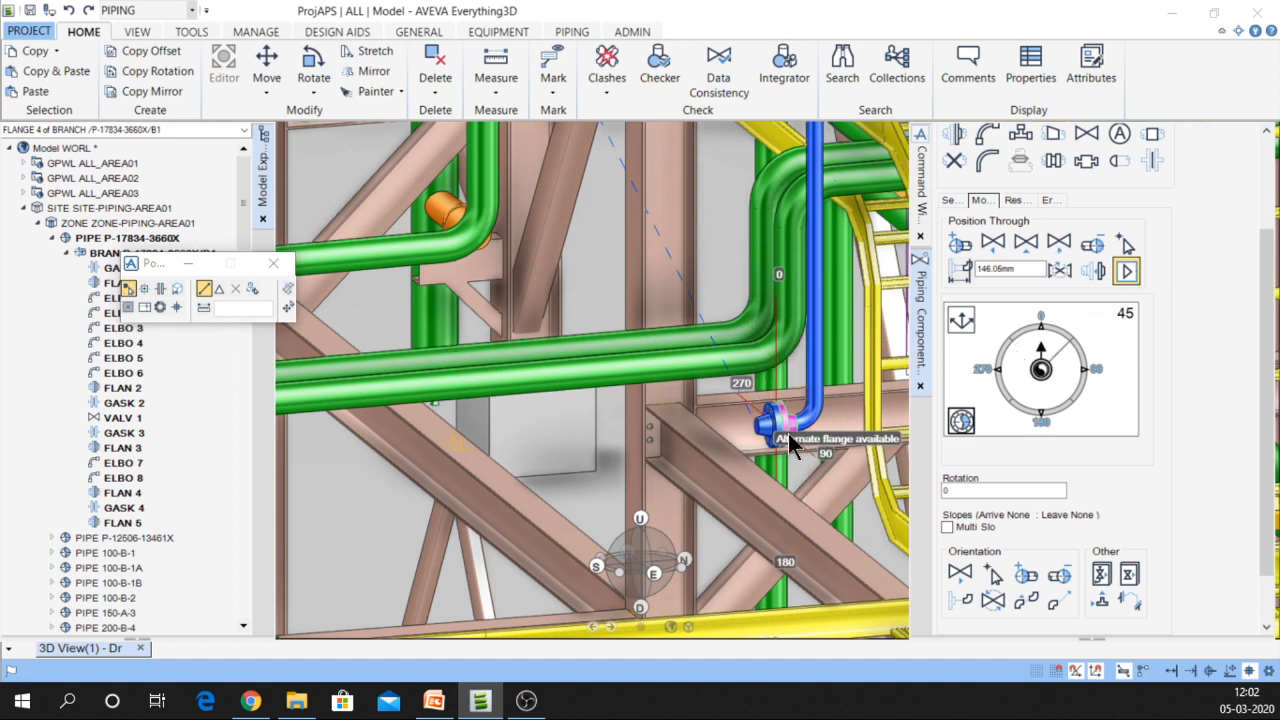
pyautogui.click(132, 519)
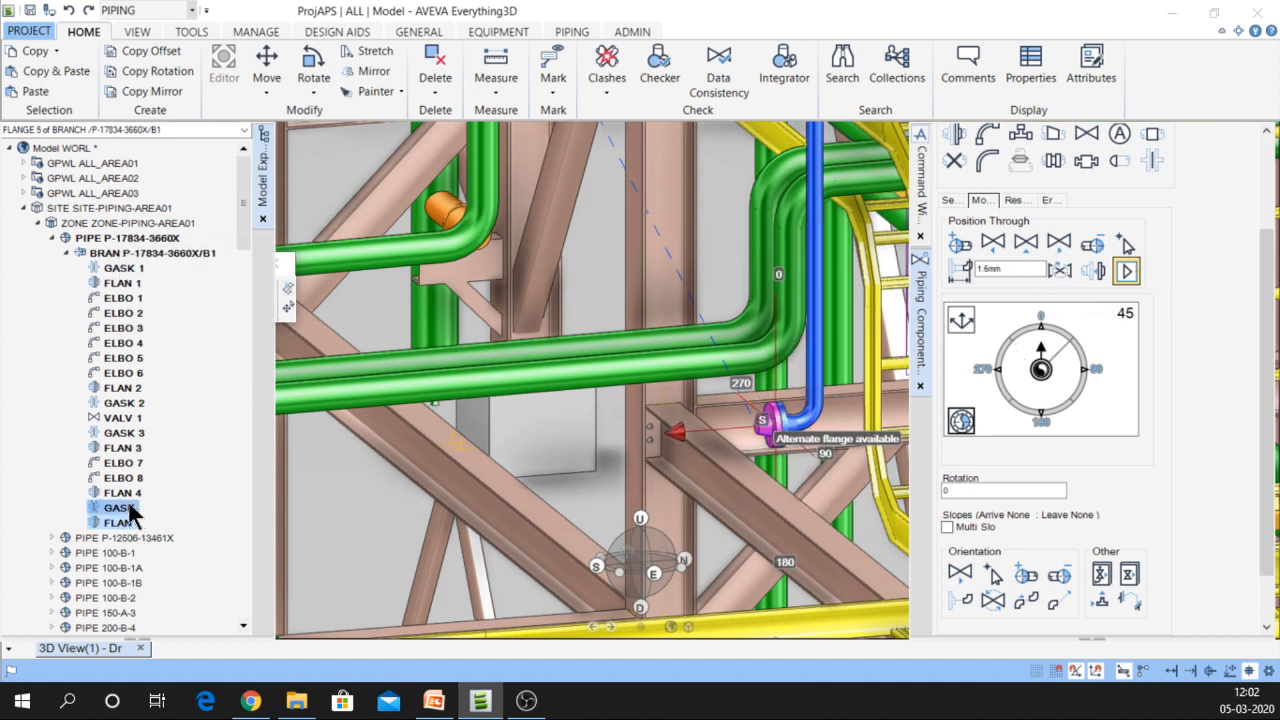
pyautogui.click(131, 495)
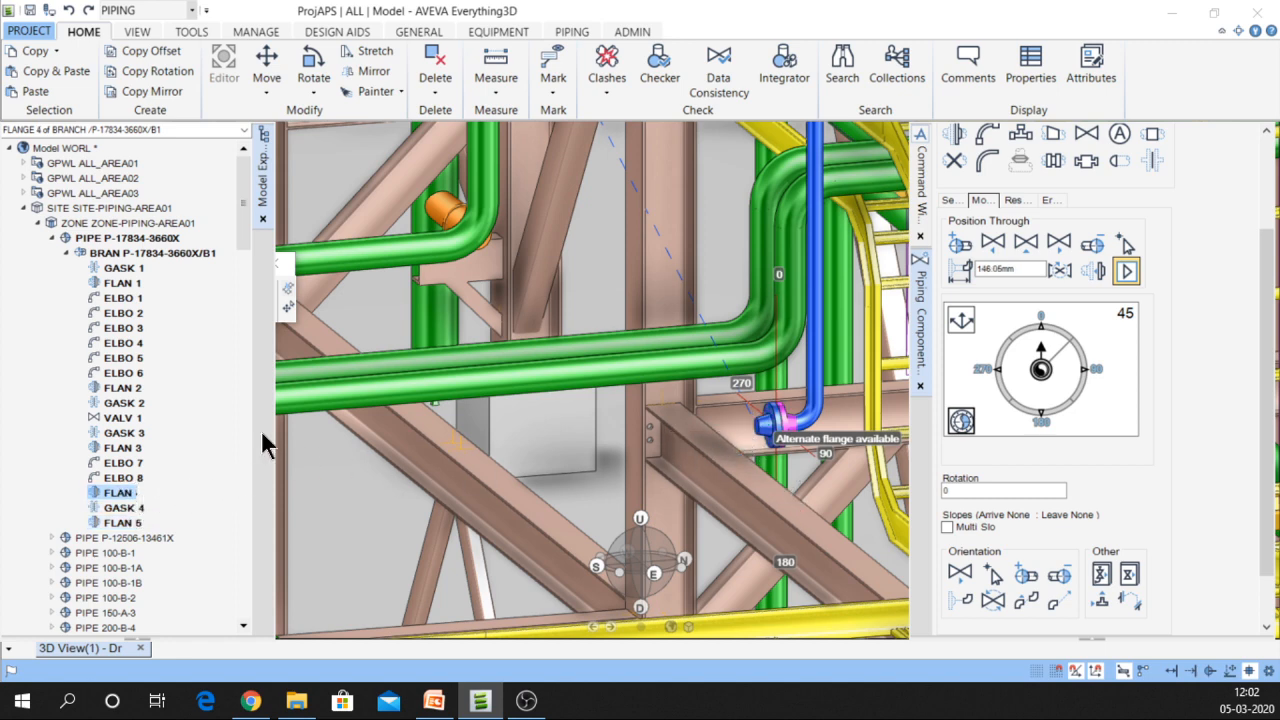
pyautogui.click(280, 260)
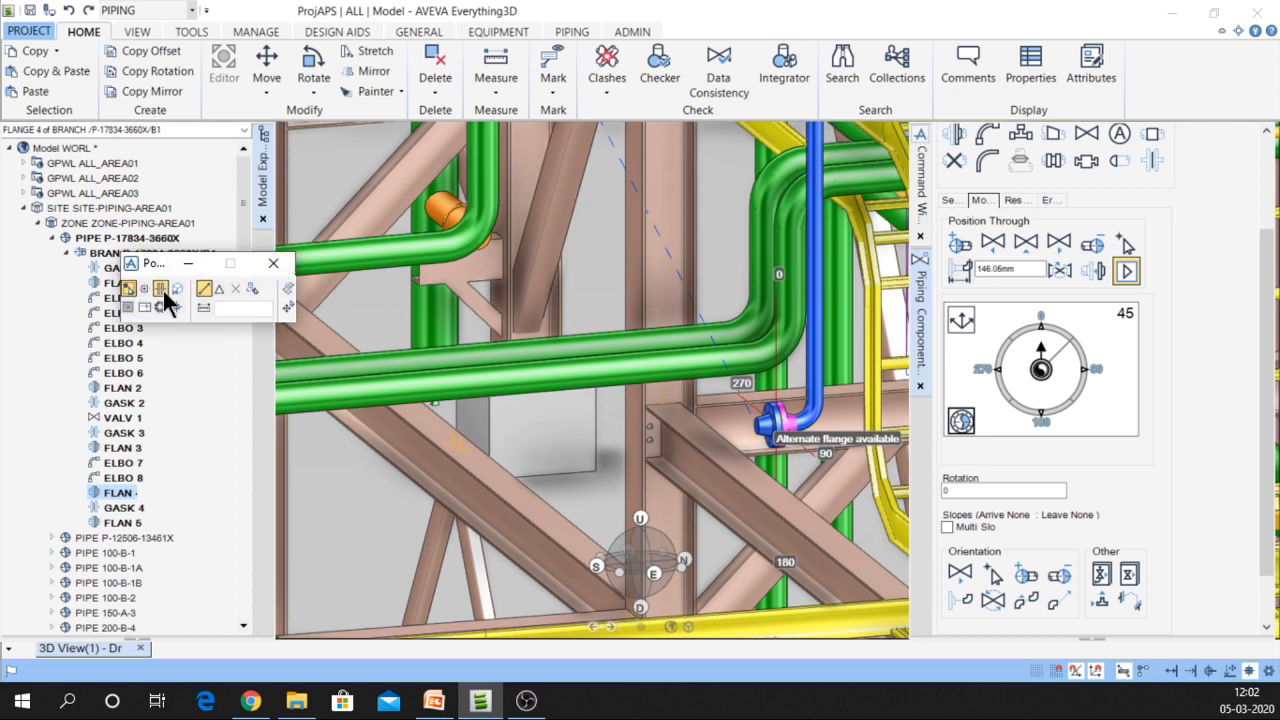
pyautogui.click(776, 496)
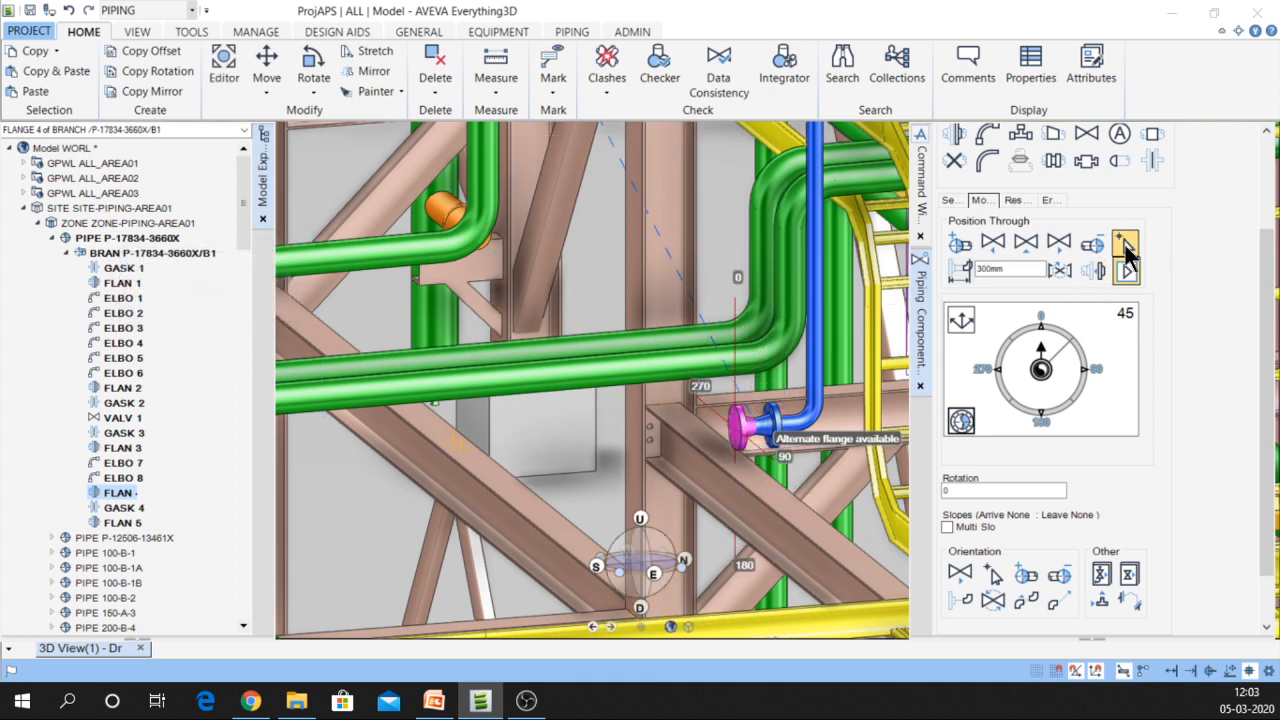
# Position FLAN 4 through a picked point 14940 mm along the branch, then recentre the view
pyautogui.click(1126, 266)
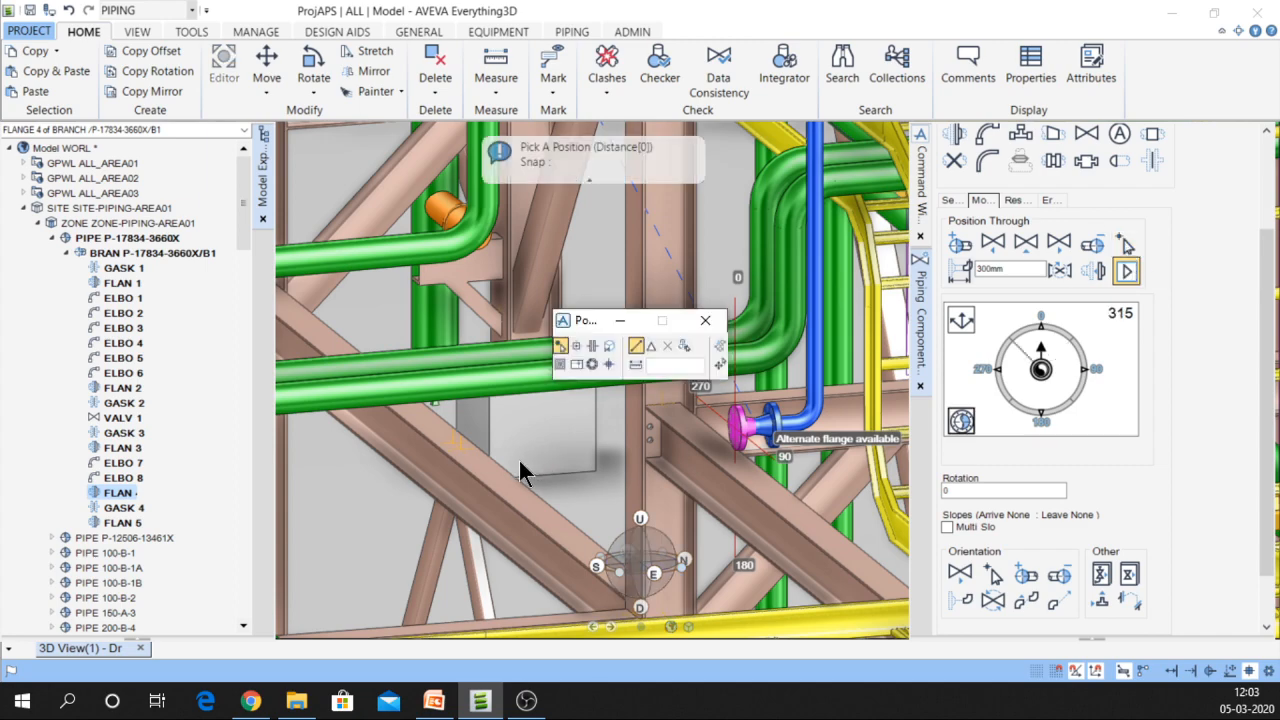
pyautogui.scroll(-10, 499, 420)
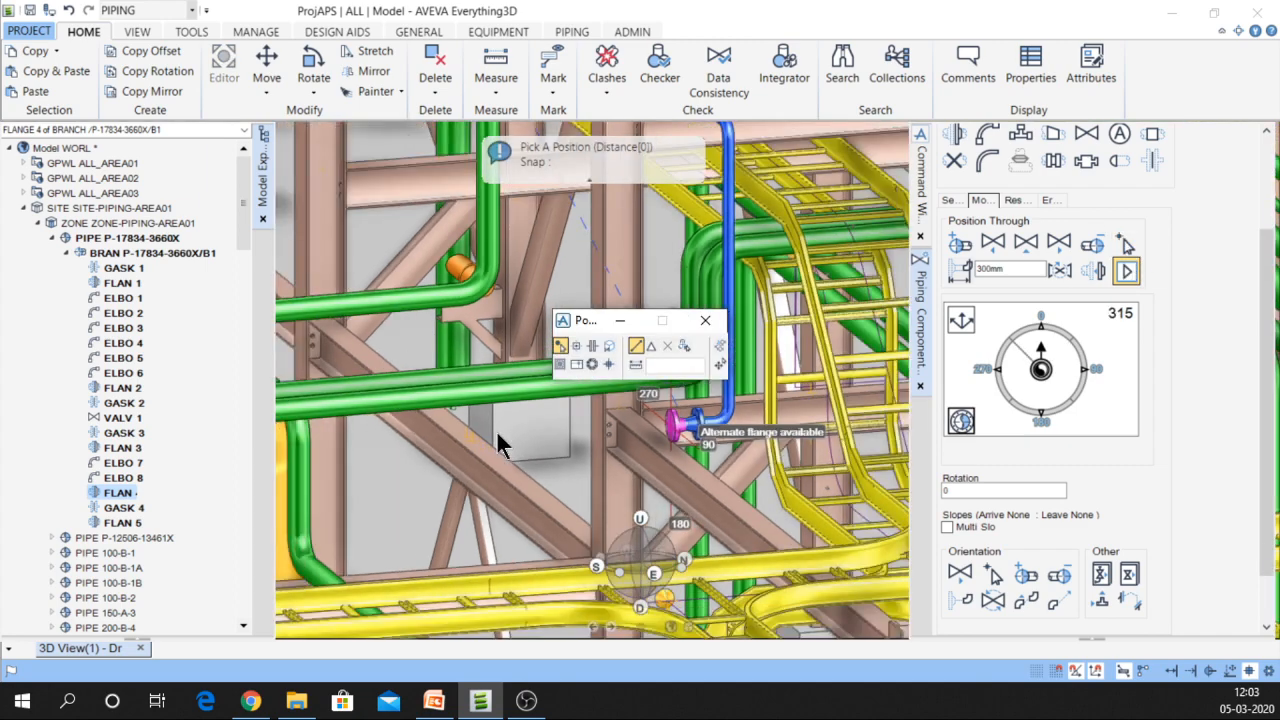
pyautogui.scroll(-8, 368, 475)
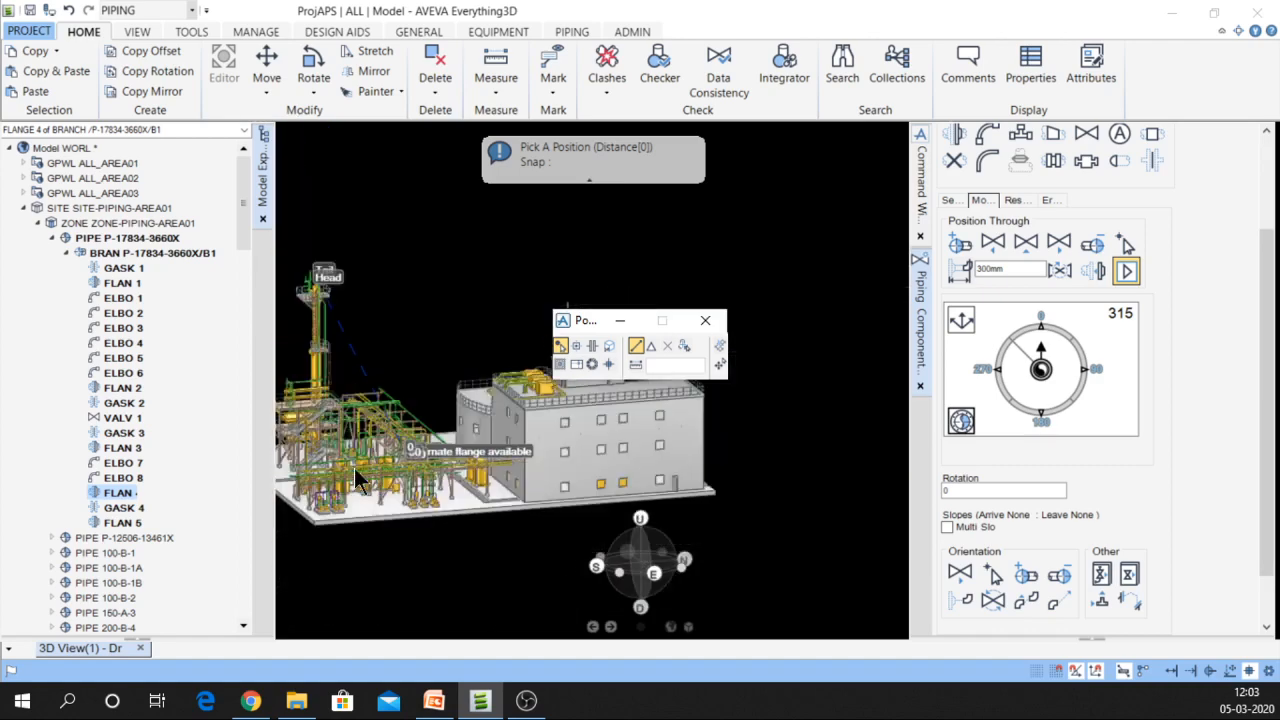
pyautogui.scroll(10, 309, 470)
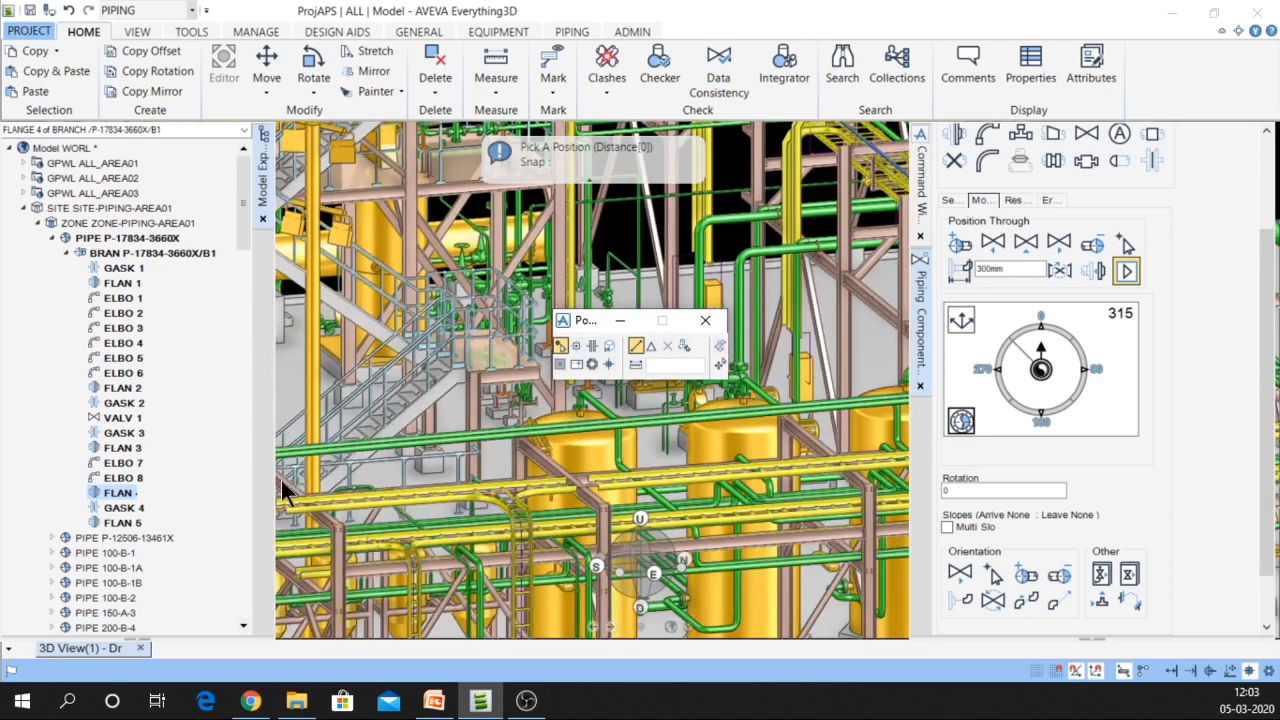
pyautogui.click(284, 490)
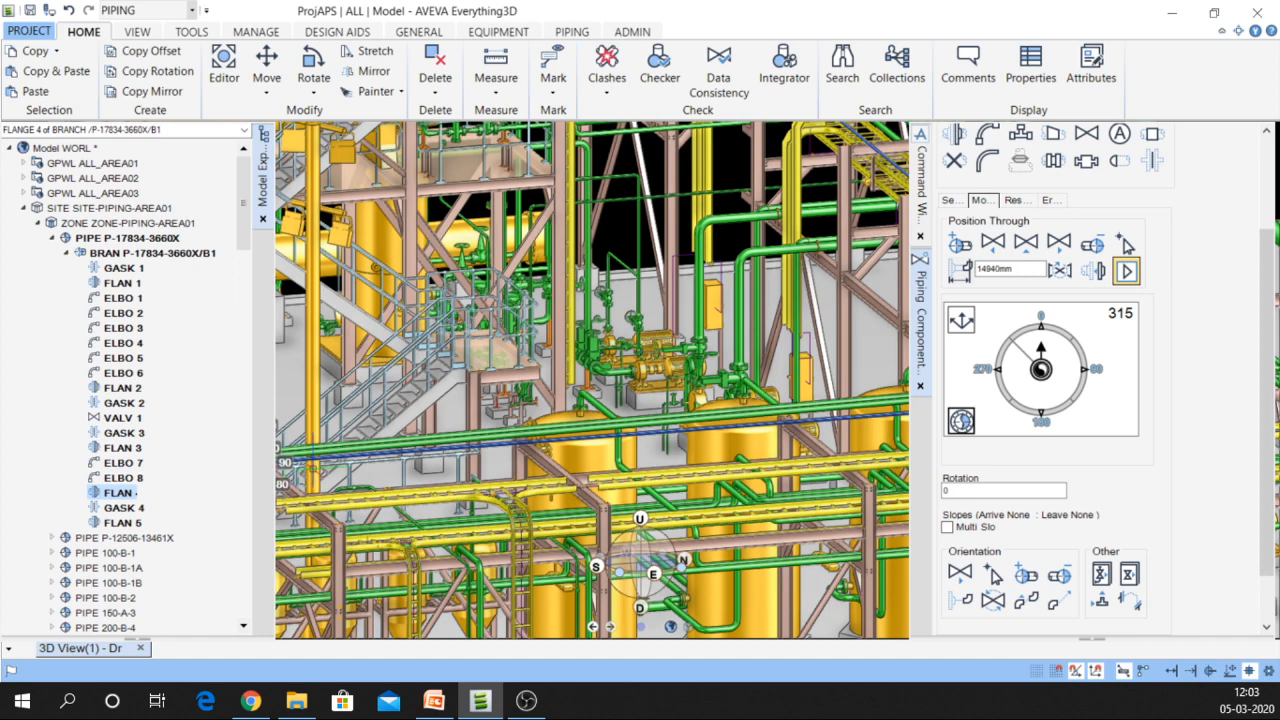
pyautogui.middleClick(313, 462)
pyautogui.scroll(3, 647, 393)
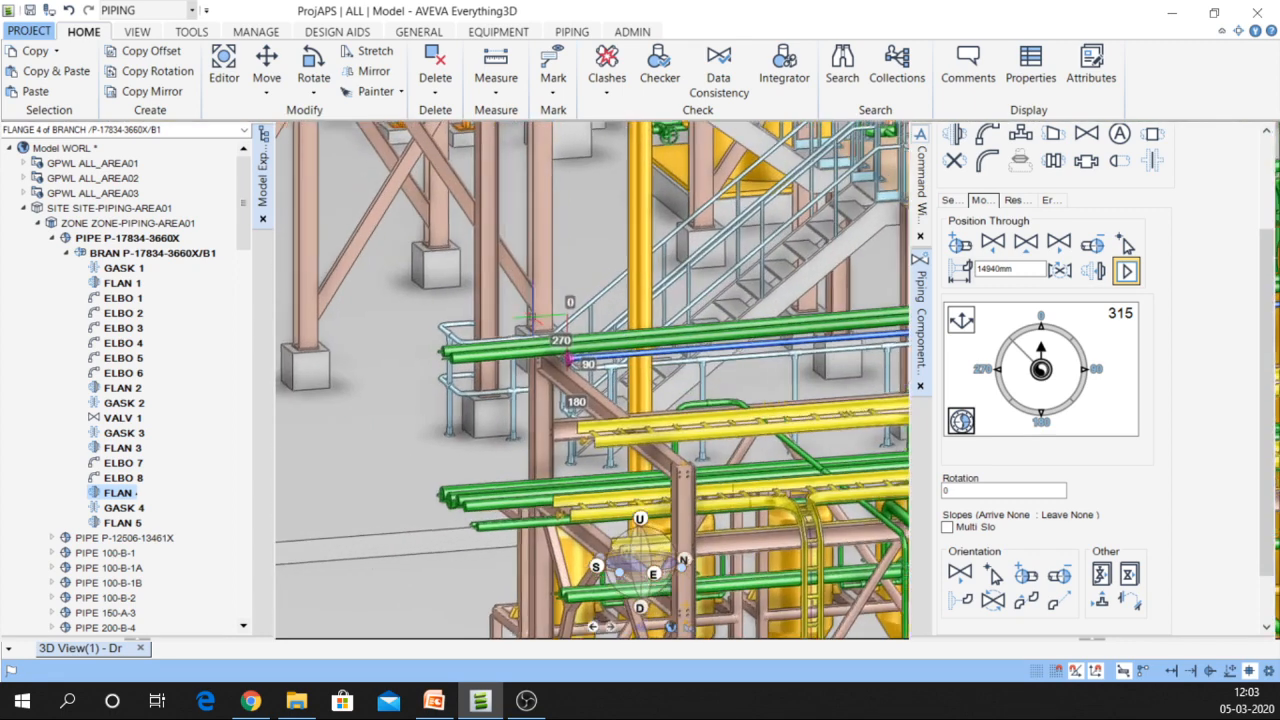
pyautogui.scroll(3, 533, 318)
pyautogui.moveTo(531, 329); pyautogui.dragTo(511, 341, button='middle')
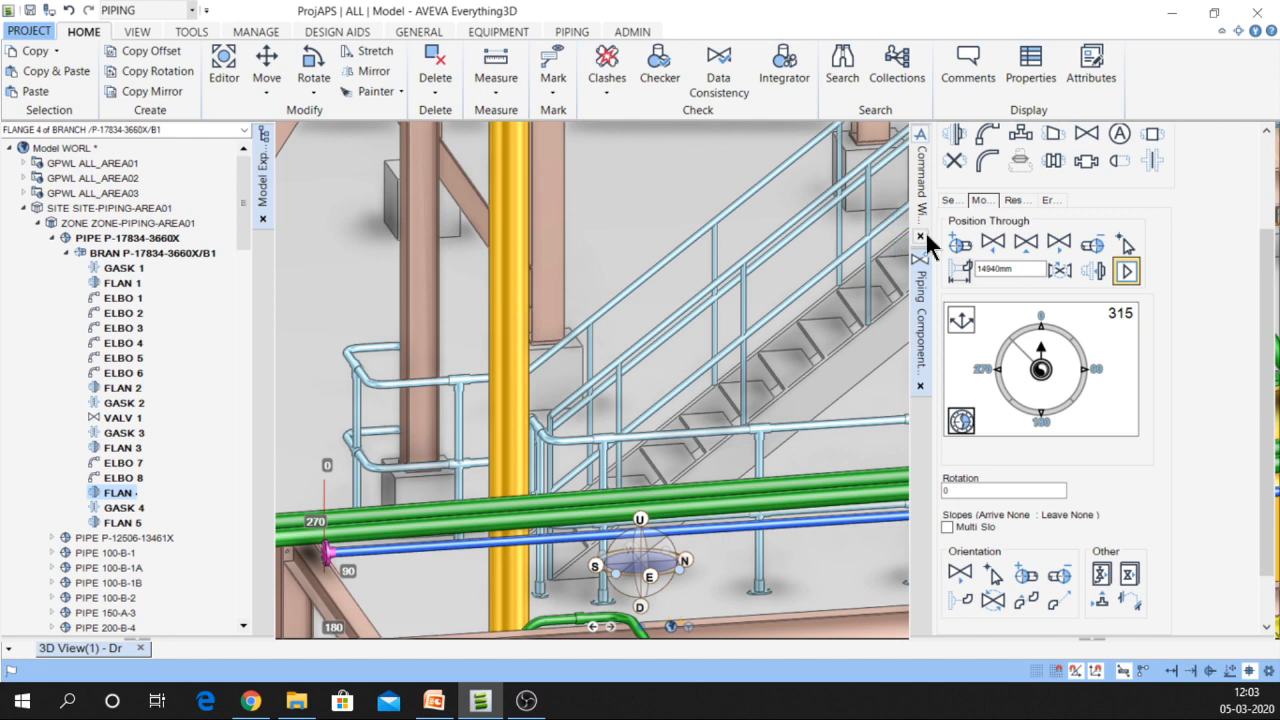
# Shift the component 300 mm south with the command BY S 300
pyautogui.click(920, 185)
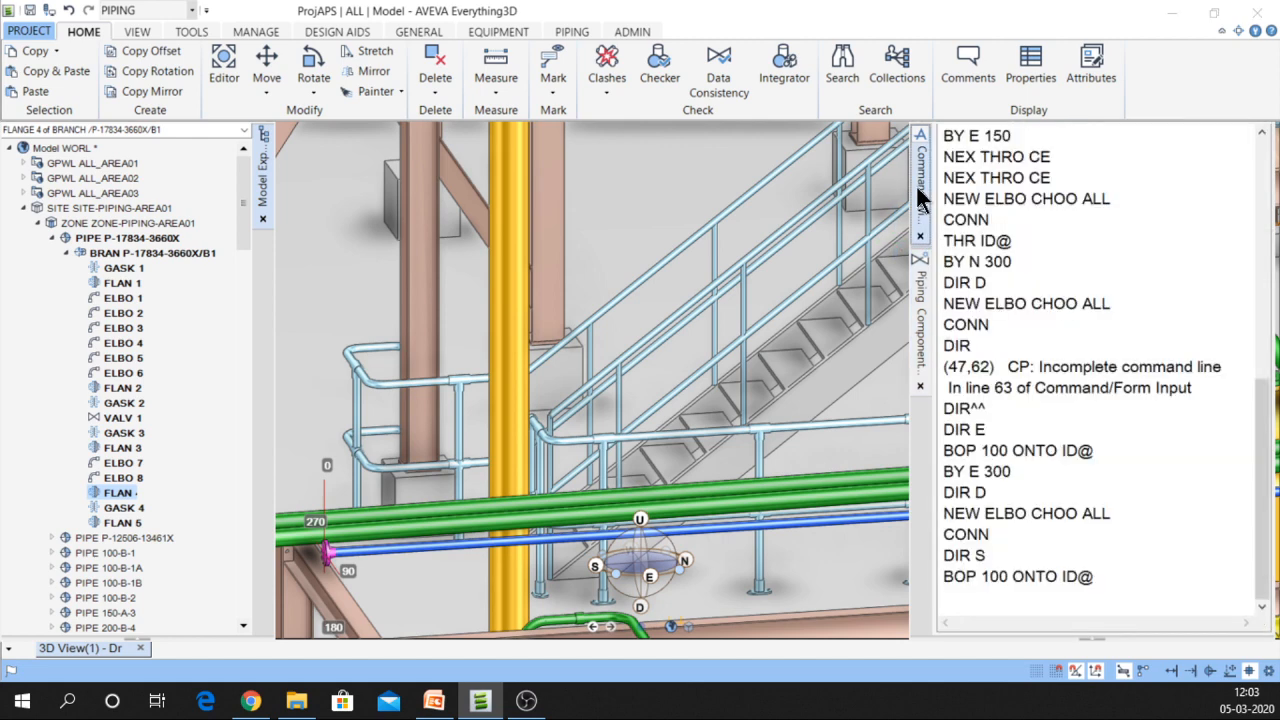
pyautogui.click(960, 603)
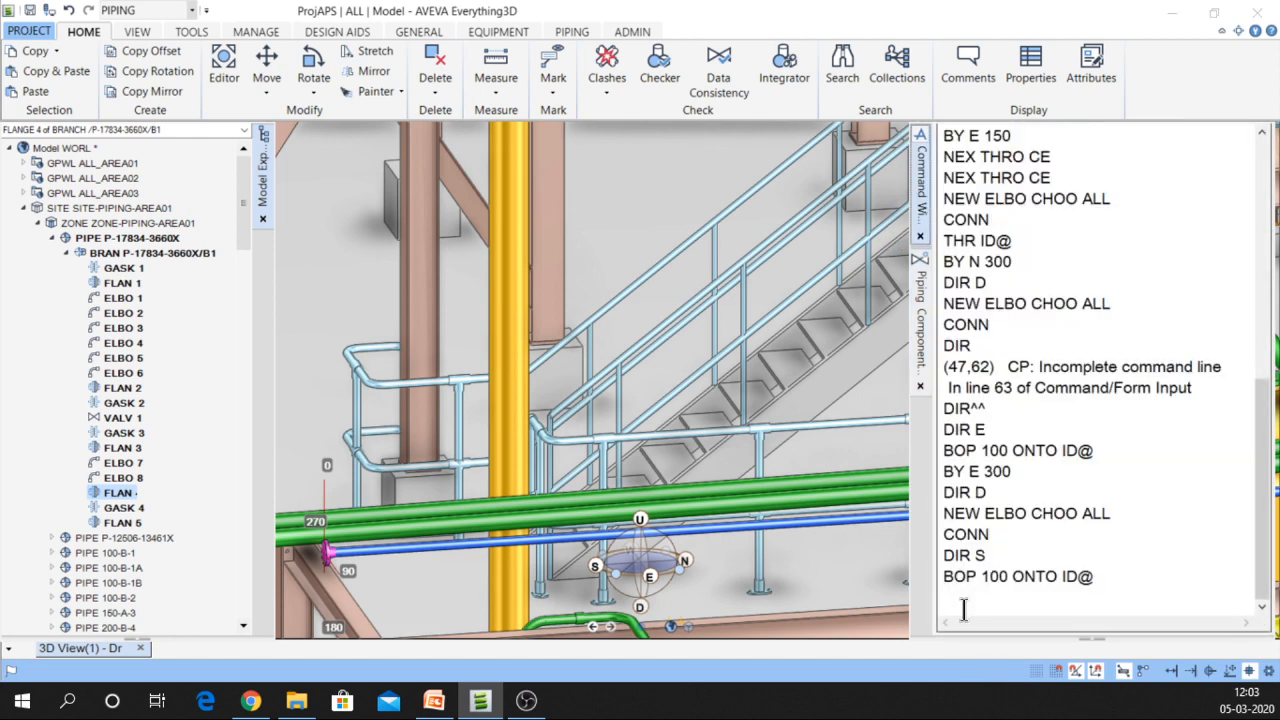
pyautogui.write('B')
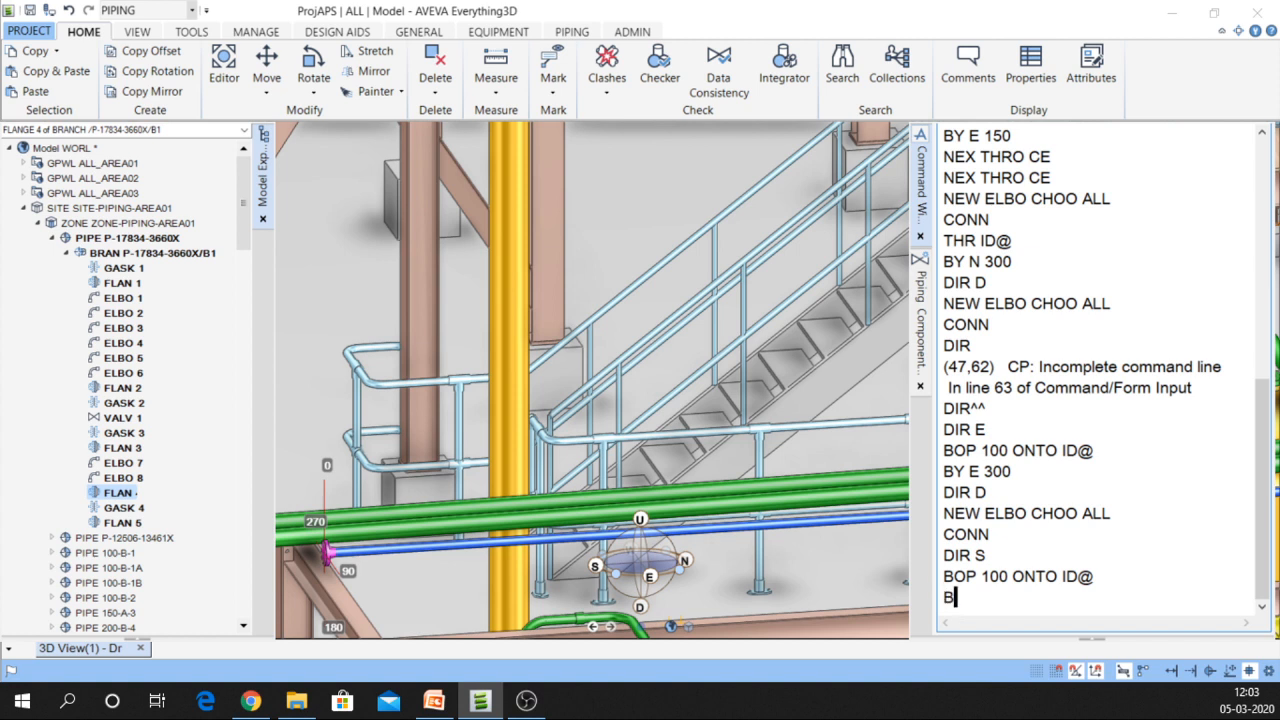
pyautogui.write('Y S 300')
pyautogui.press('Return')
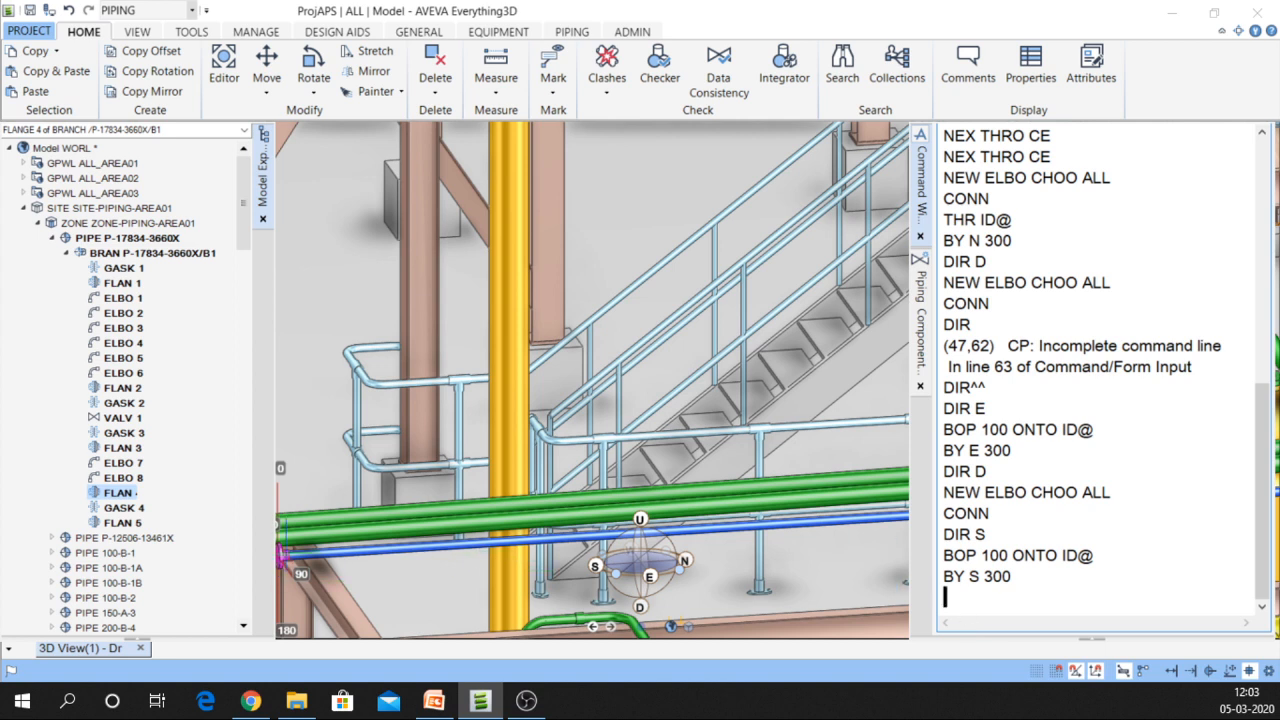
pyautogui.middleClick(297, 557)
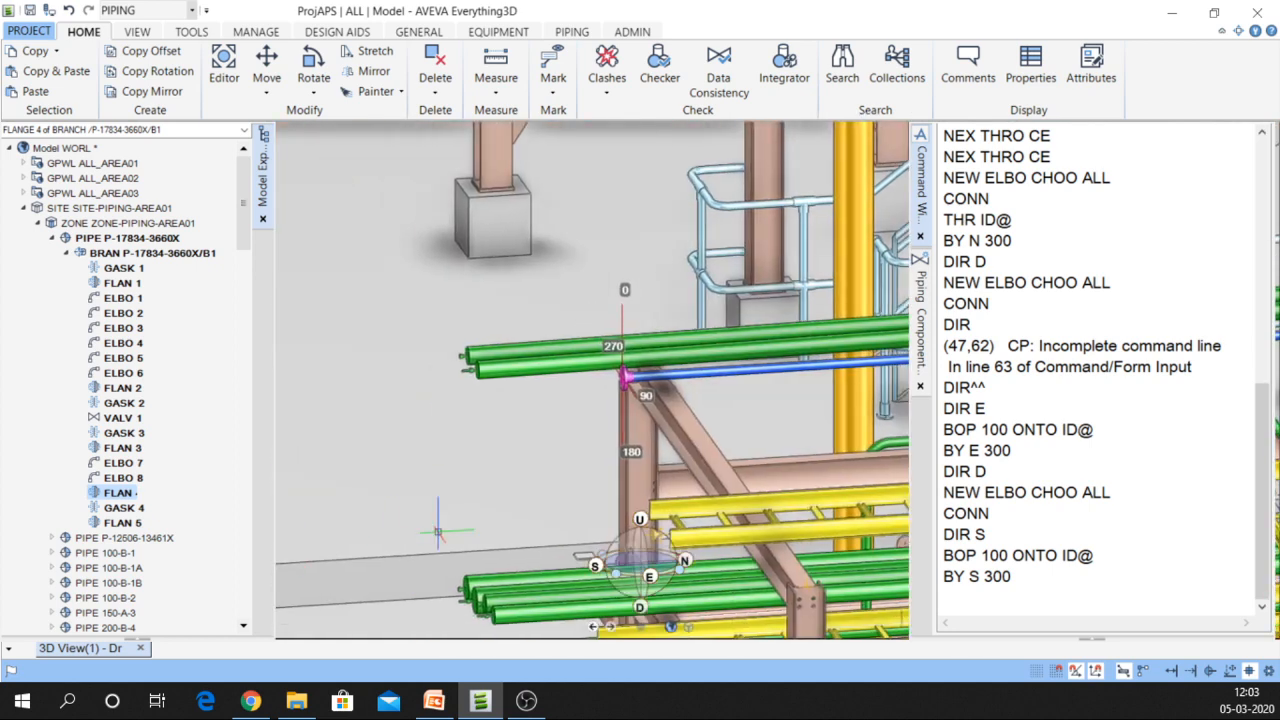
pyautogui.scroll(1, 808, 320)
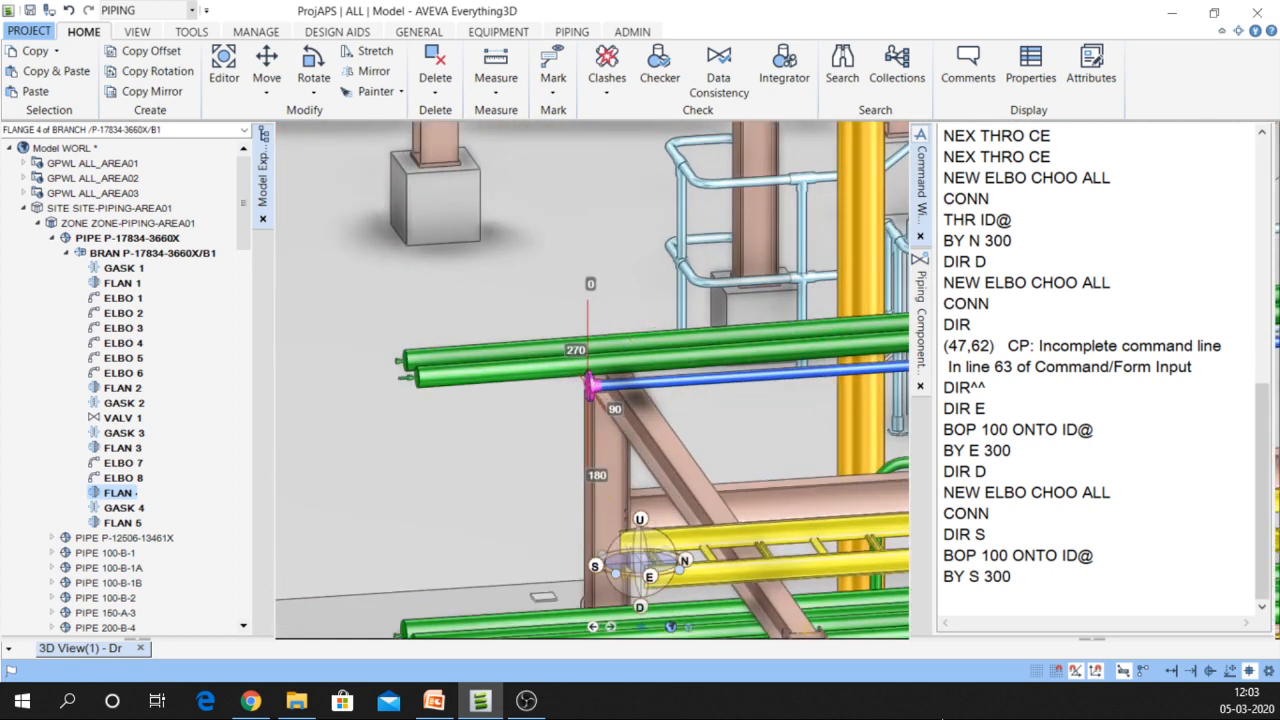
# Step twice with NEX CONN and make gasket GASK 4 the current element
pyautogui.click(978, 612)
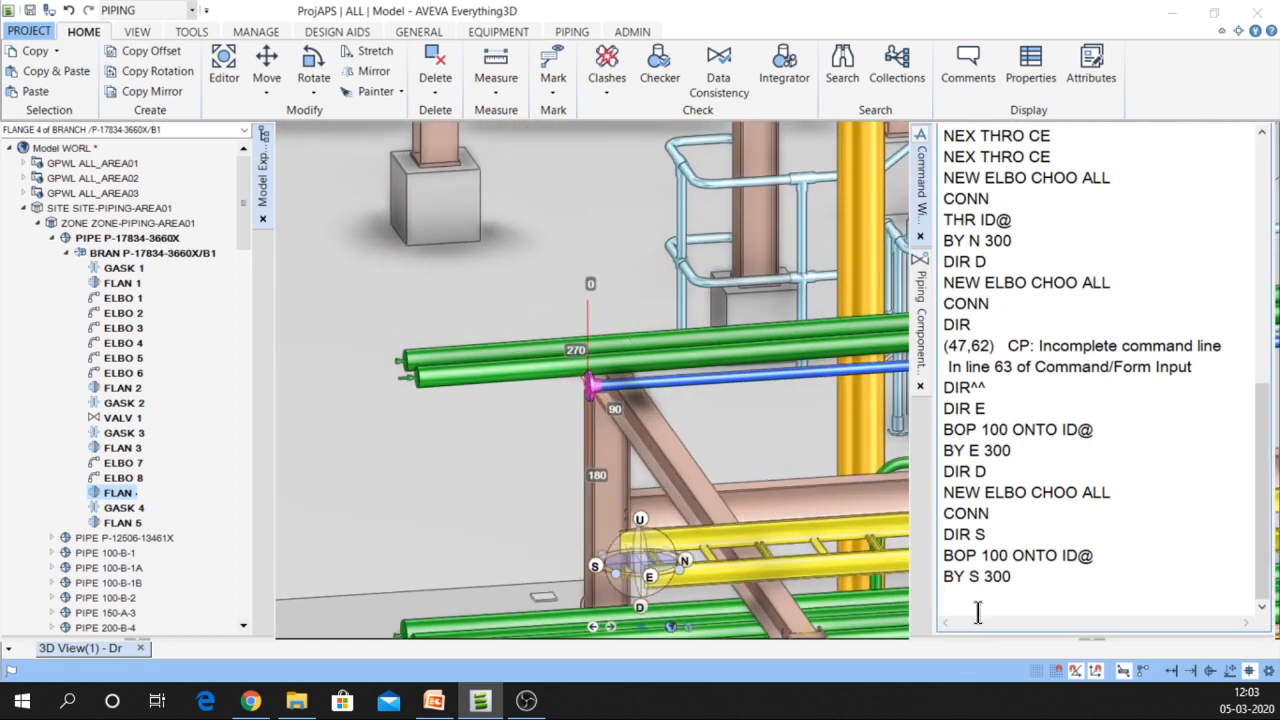
pyautogui.write('NEX CONN')
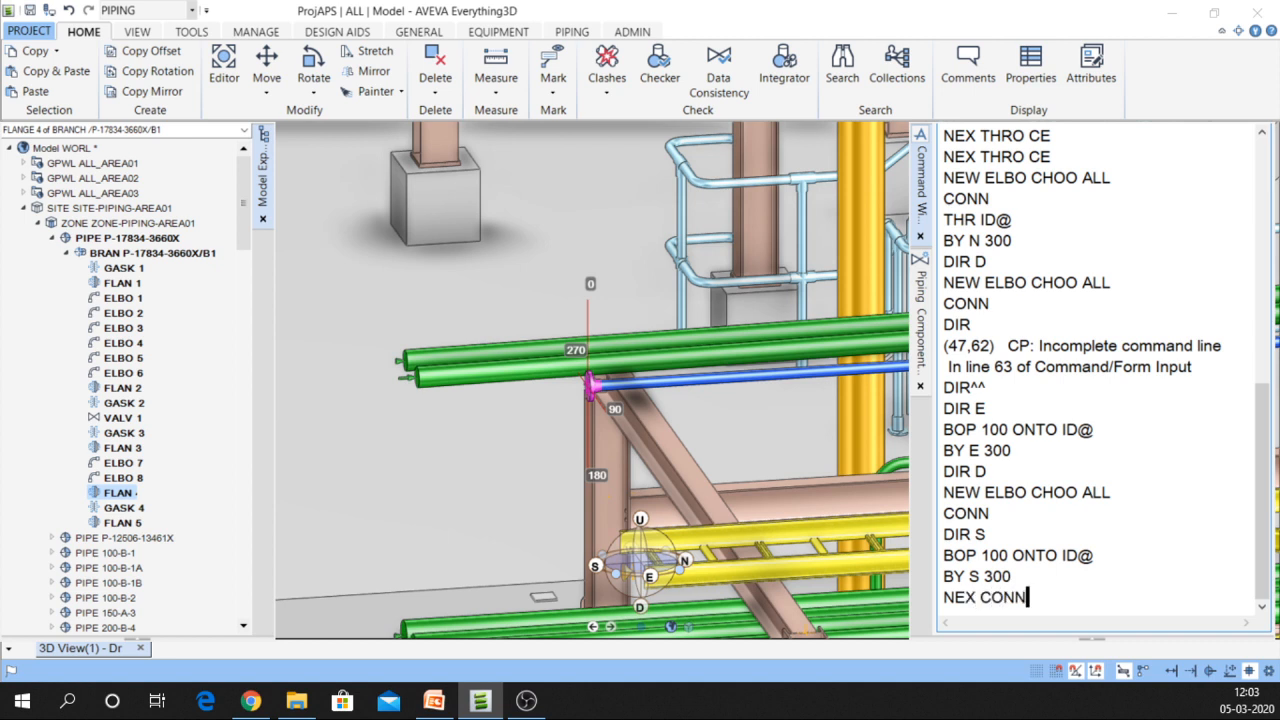
pyautogui.press('Return')
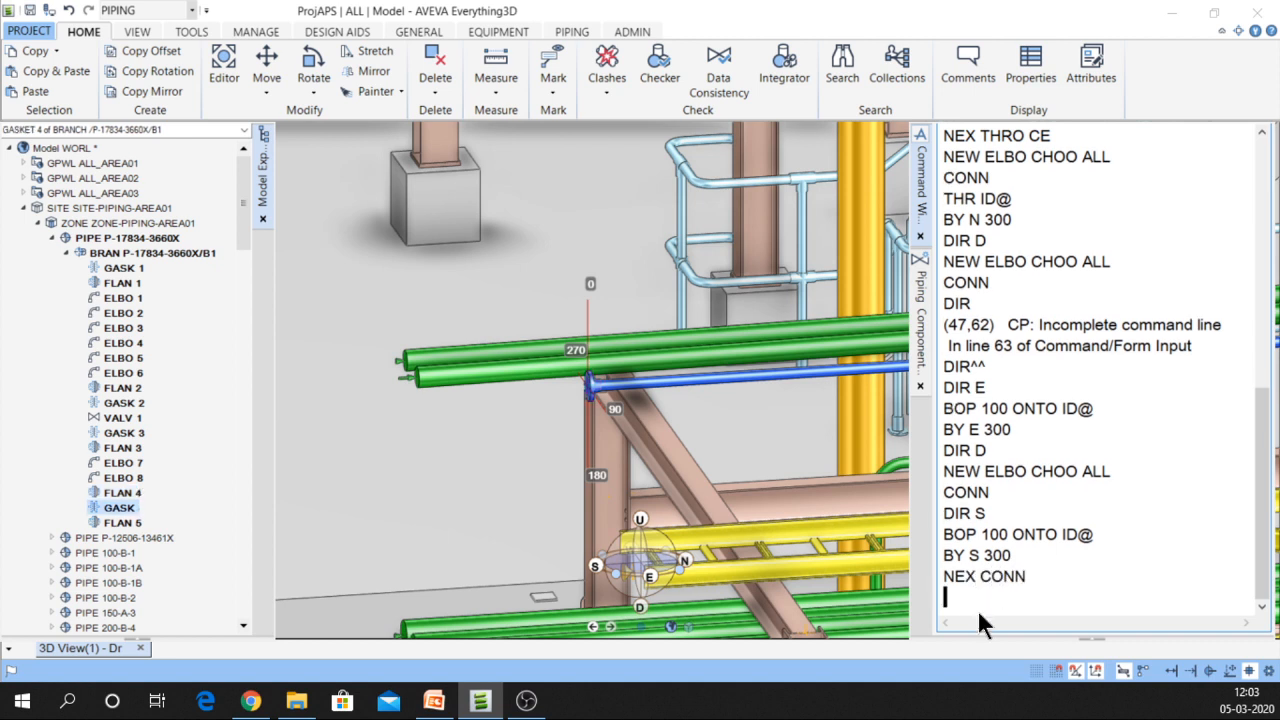
pyautogui.write('NEX C')
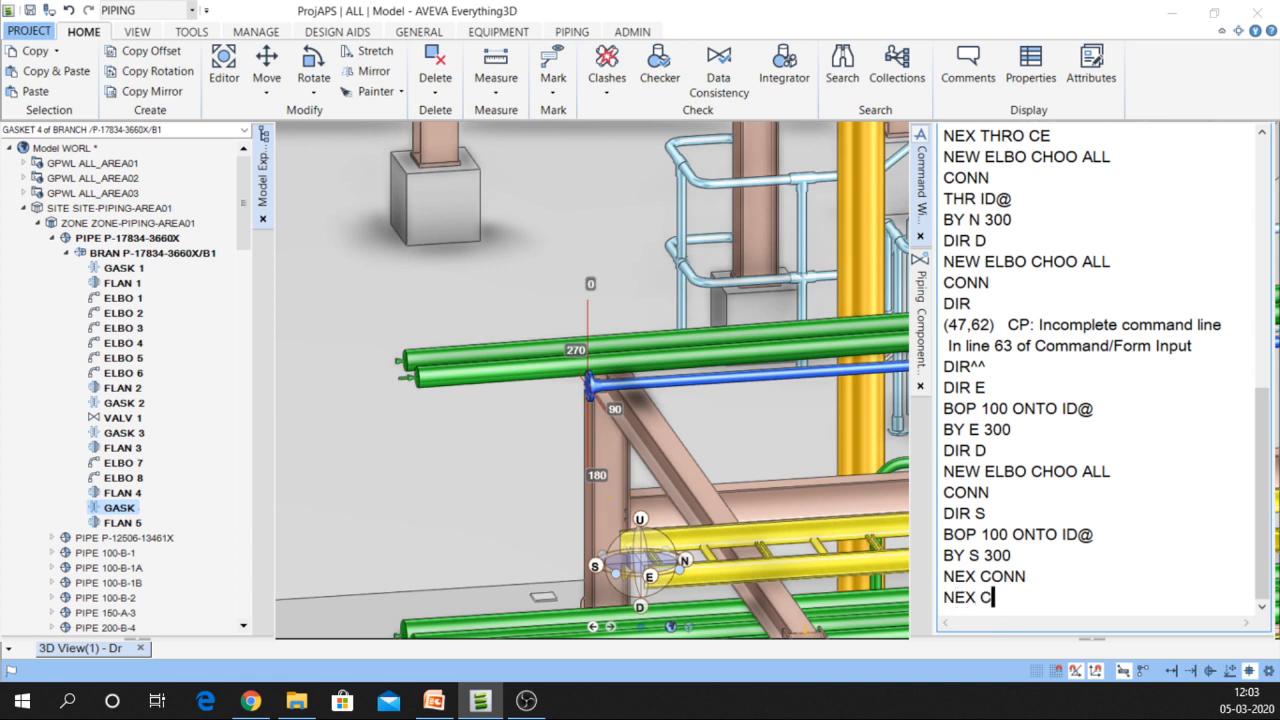
pyautogui.write('ONN')
pyautogui.press('Return')
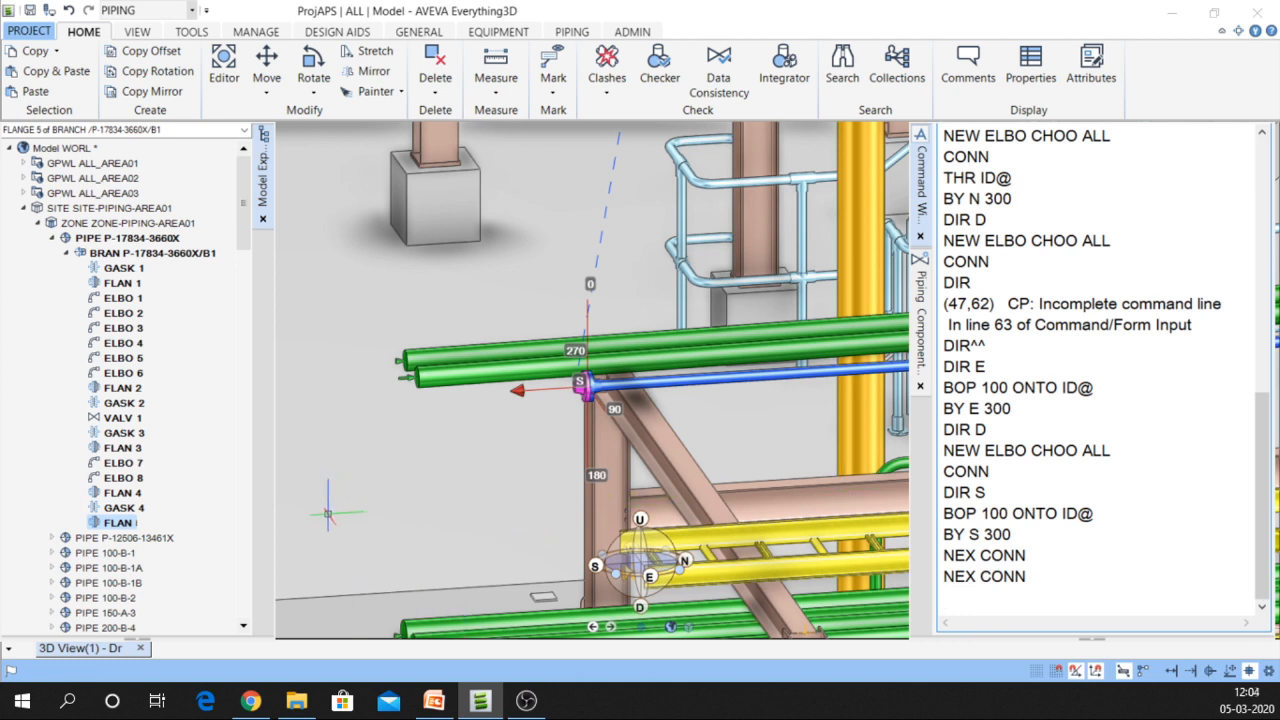
pyautogui.click(101, 507)
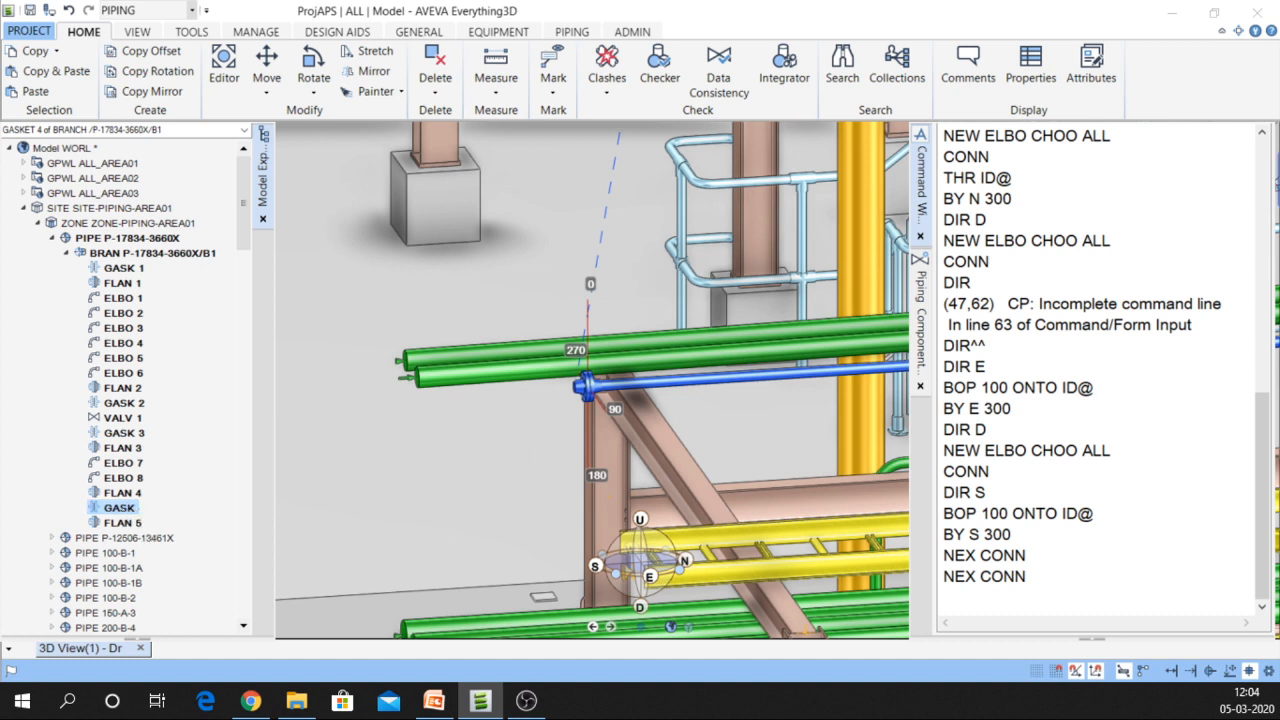
pyautogui.moveTo(923, 323)
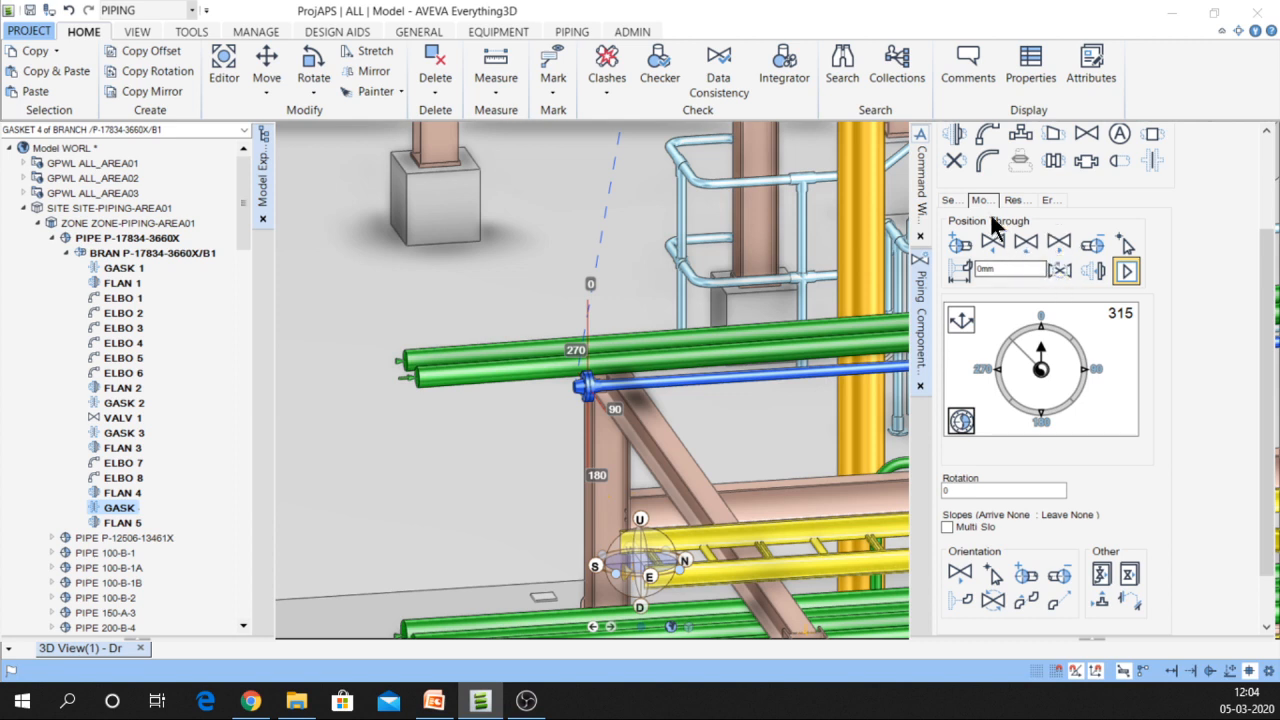
# Create a BALL valve connected after GASK 4, adding VALV 2, GASK 5, FLAN 5 and FLAN 6
pyautogui.click(945, 197)
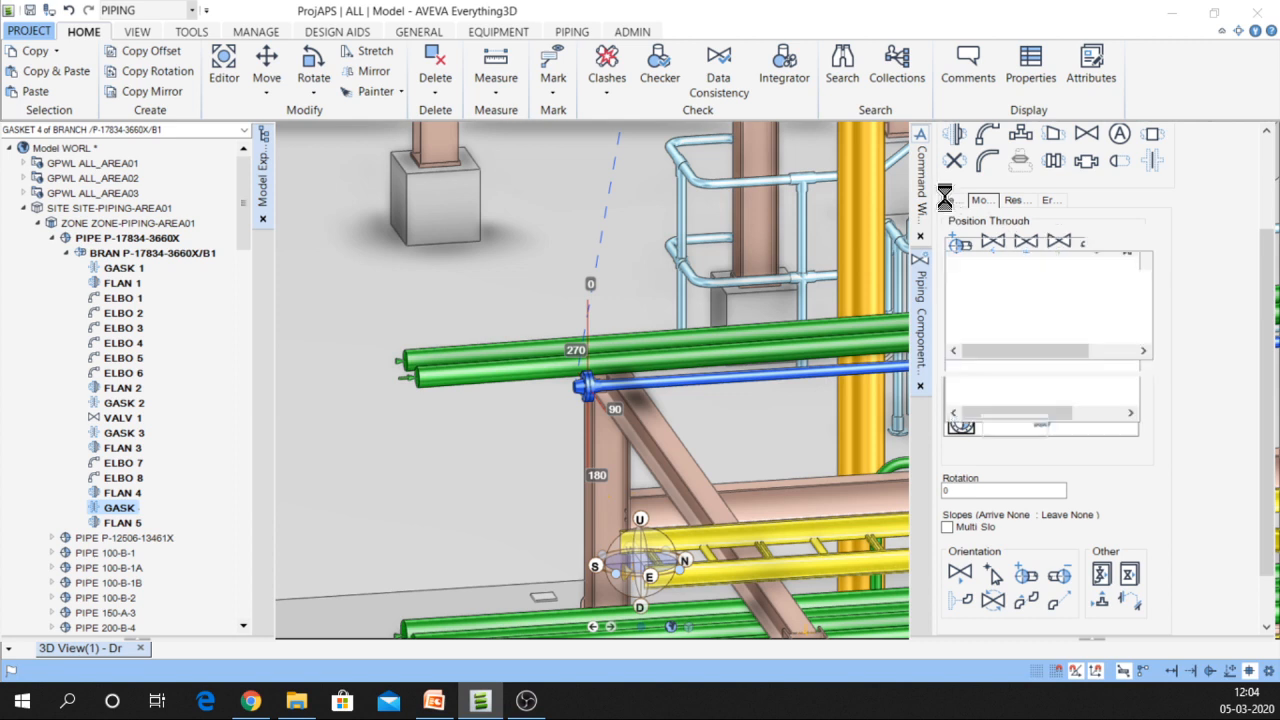
pyautogui.click(1086, 160)
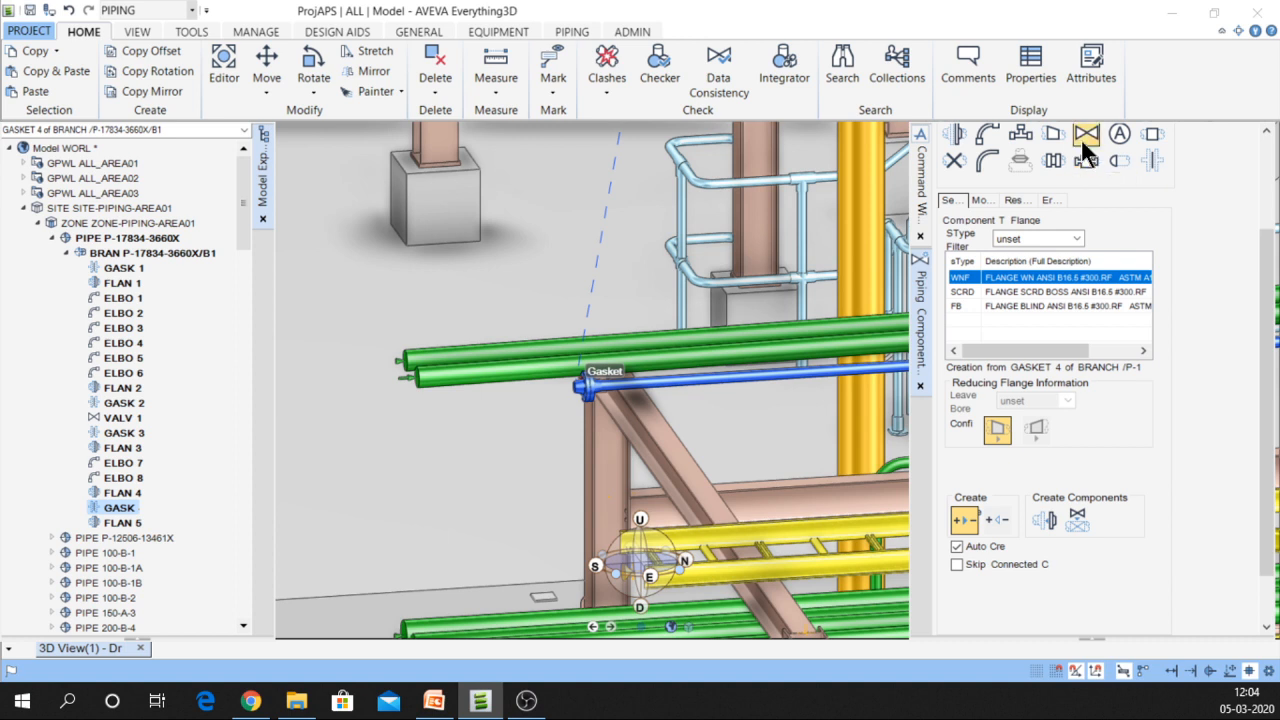
pyautogui.click(1080, 134)
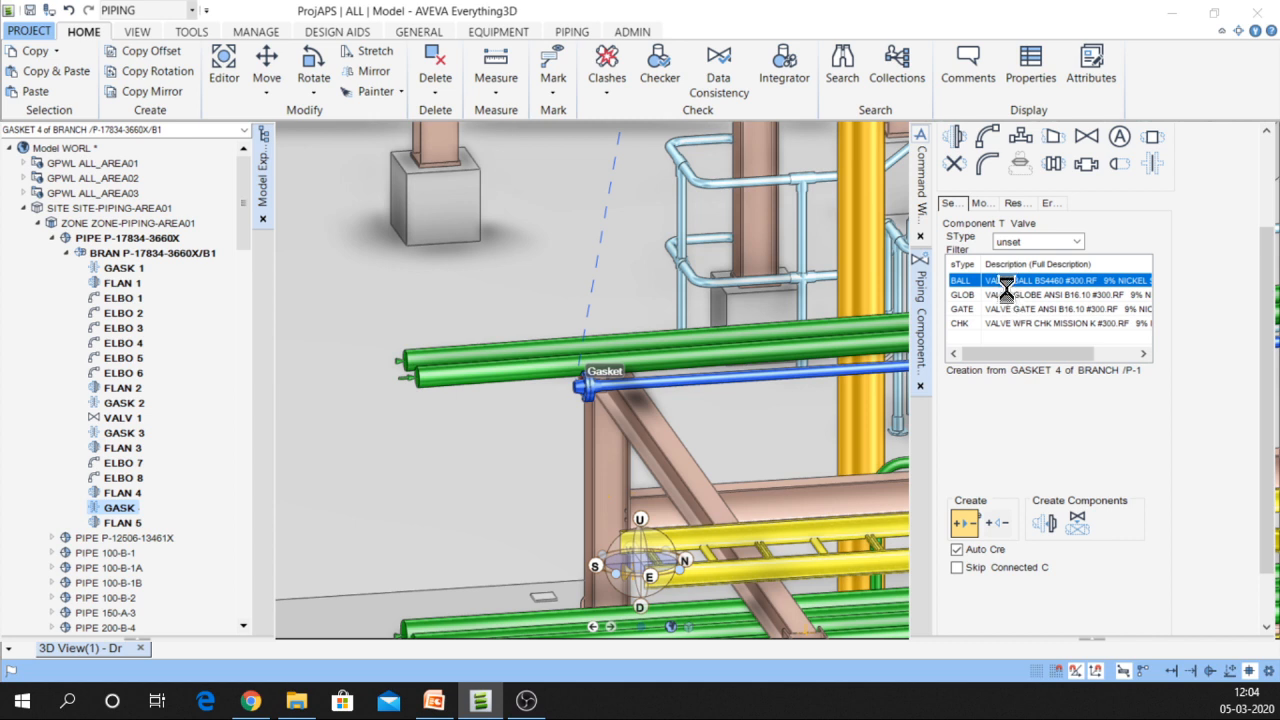
pyautogui.click(1053, 523)
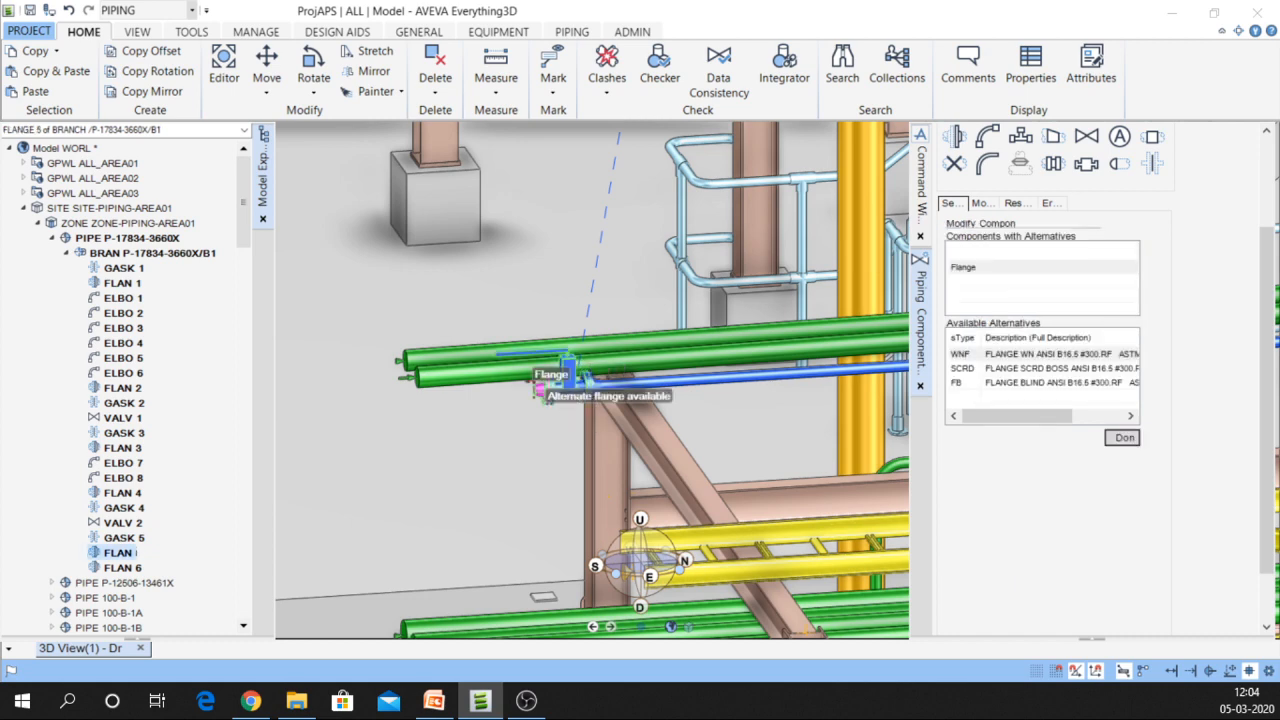
# Delete the selected flanges FLAN 5 and FLAN 6 following the valve
pyautogui.scroll(5, 566, 394)
pyautogui.scroll(1, 603, 381)
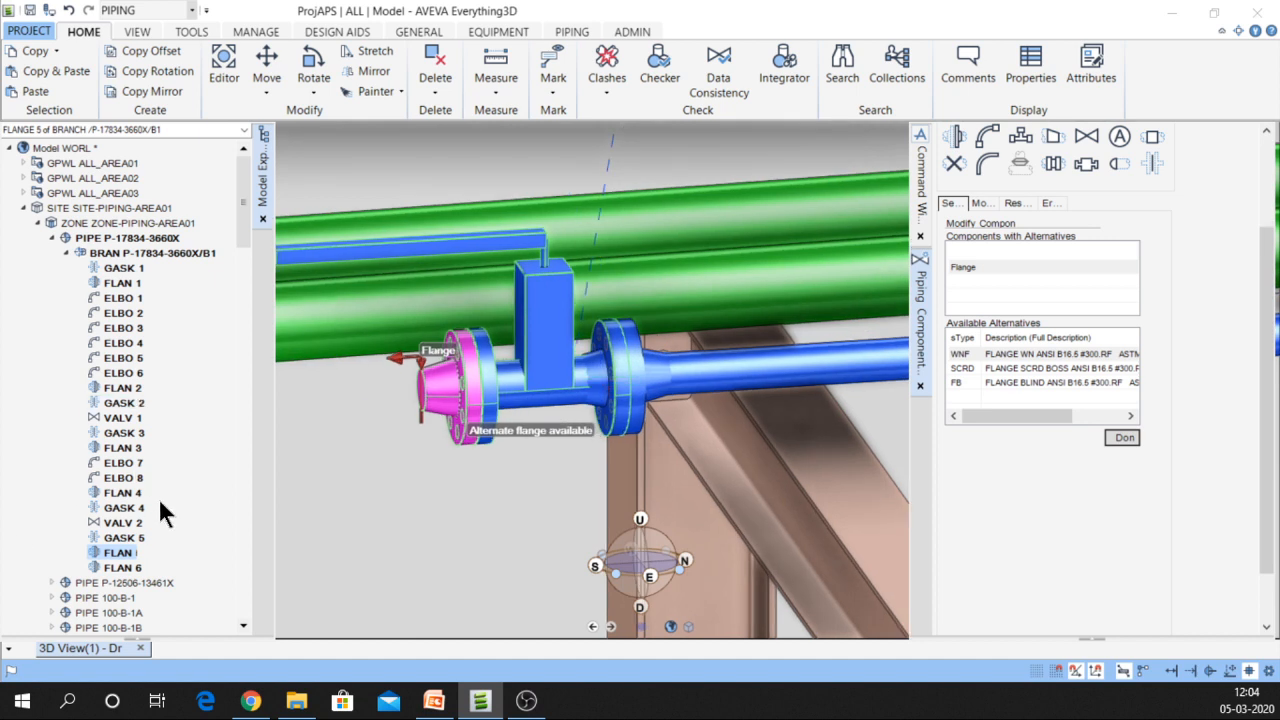
pyautogui.keyDown('shift'); pyautogui.click(121, 566); pyautogui.keyUp('shift')
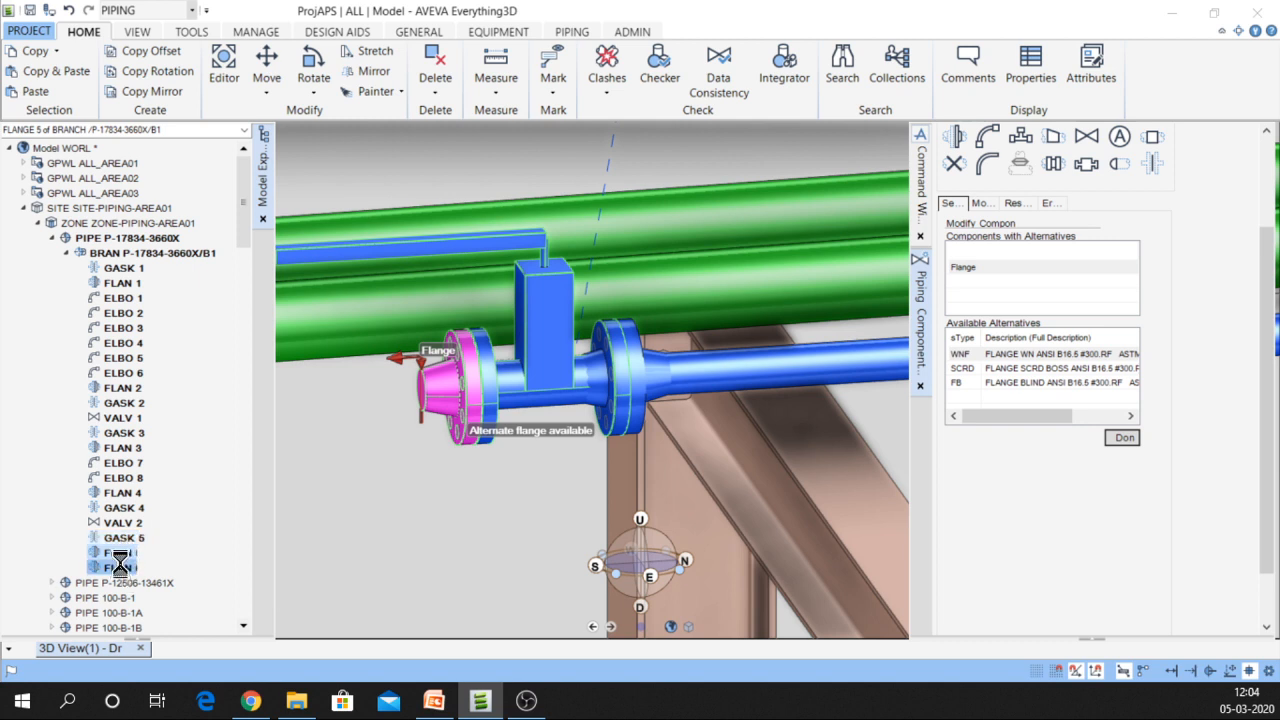
pyautogui.rightClick(120, 565)
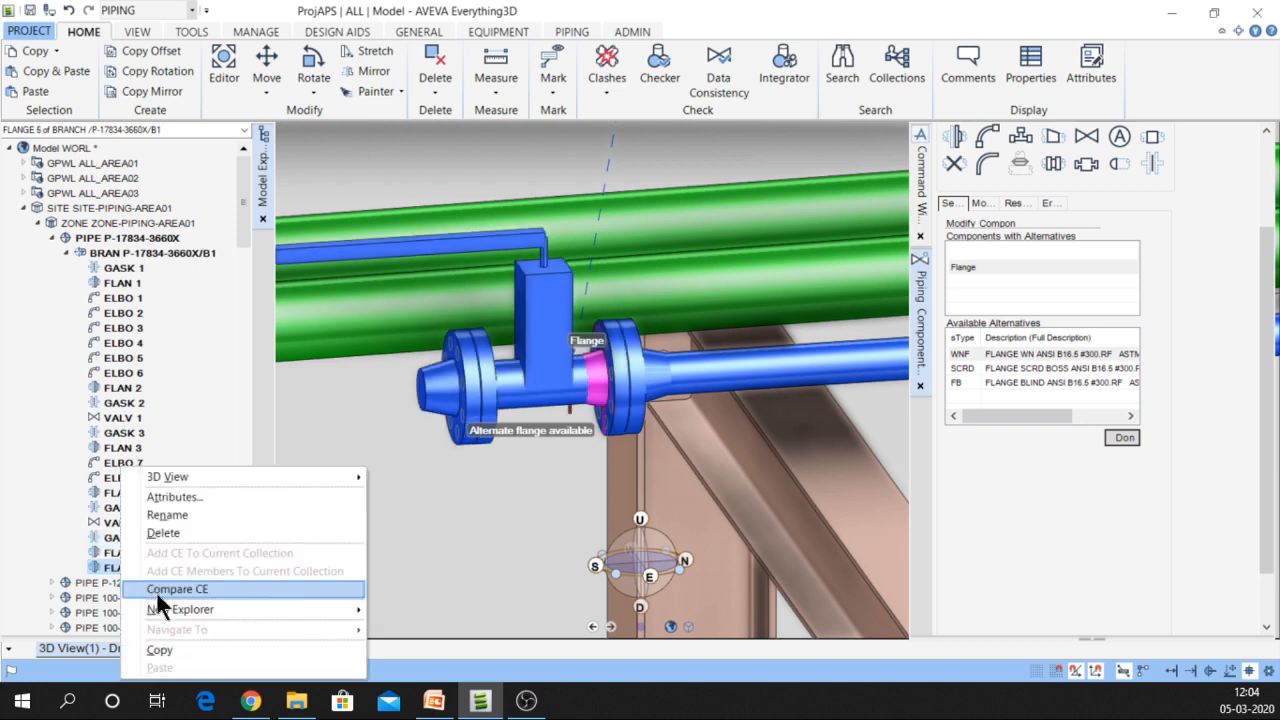
pyautogui.click(161, 533)
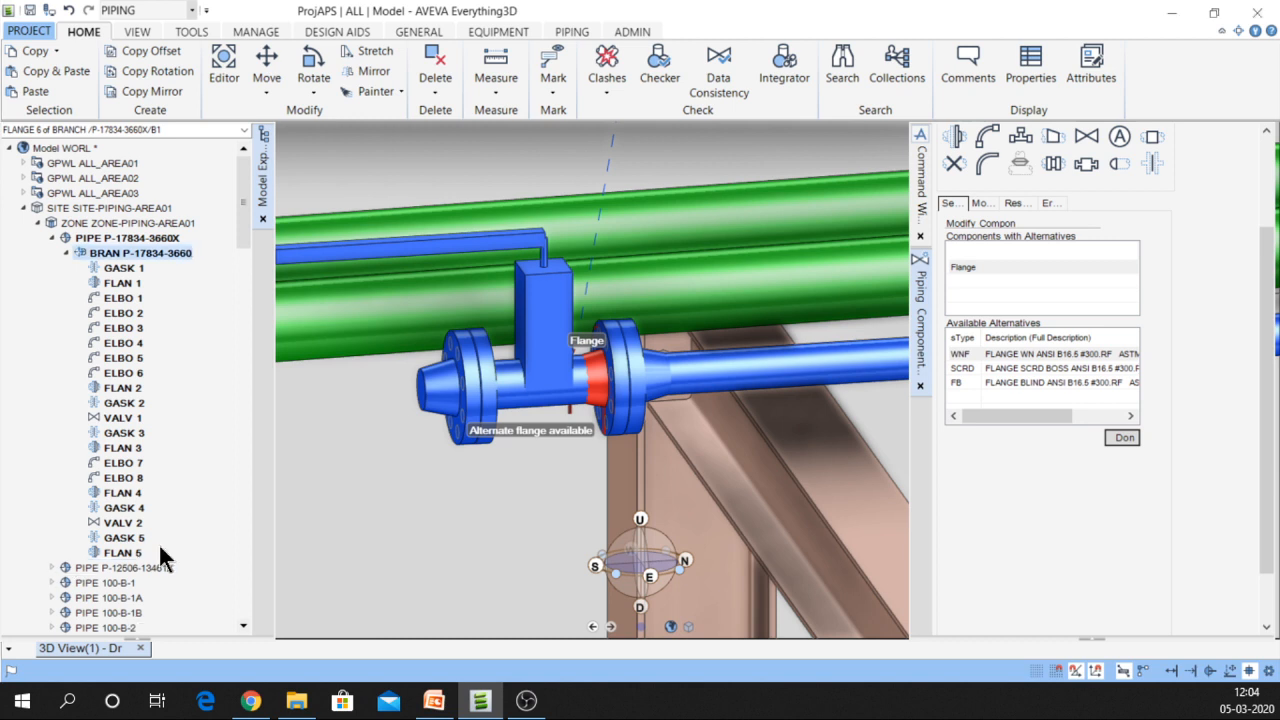
# Delete the leftover FLAN 5 flange and select valve VALV 2
pyautogui.click(122, 541)
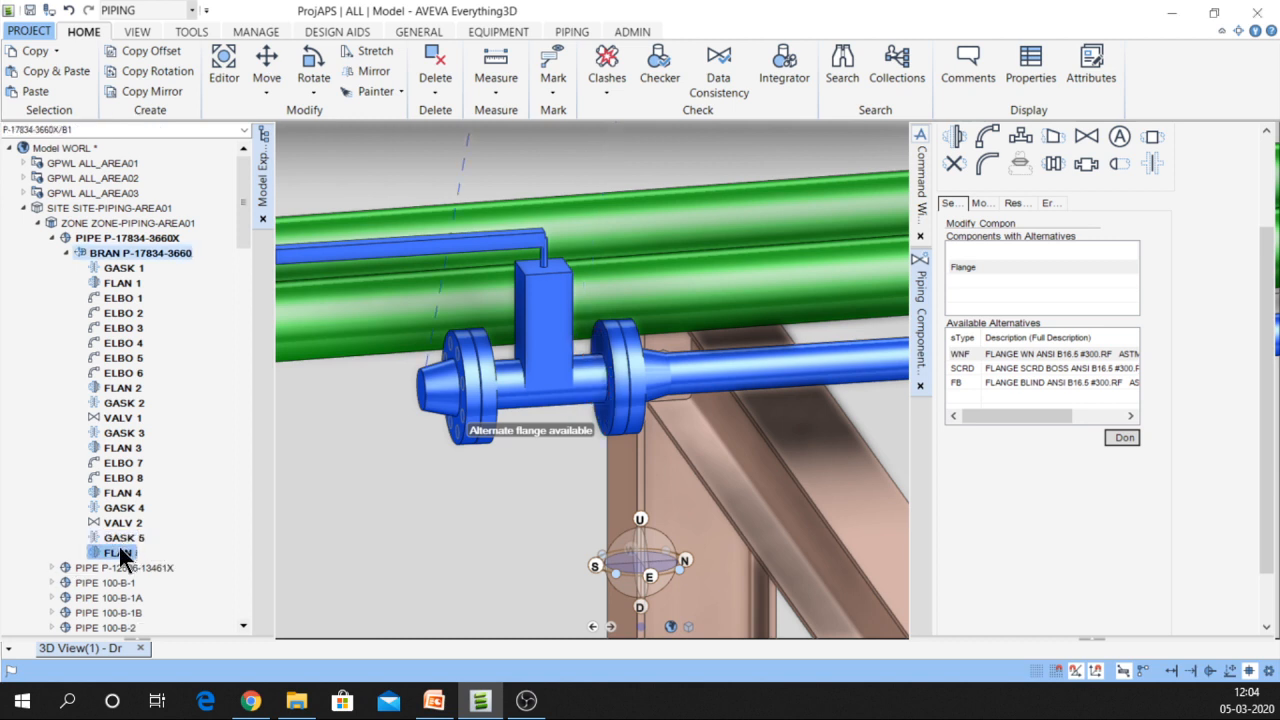
pyautogui.rightClick(119, 552)
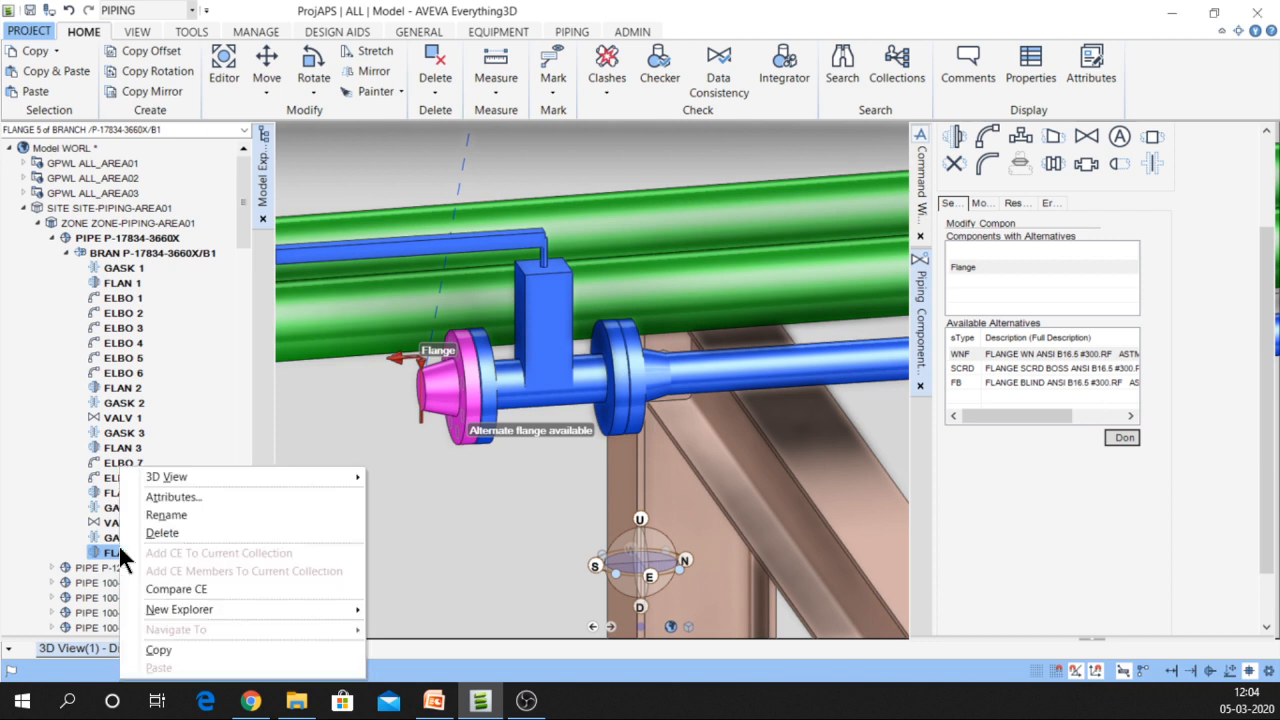
pyautogui.click(172, 536)
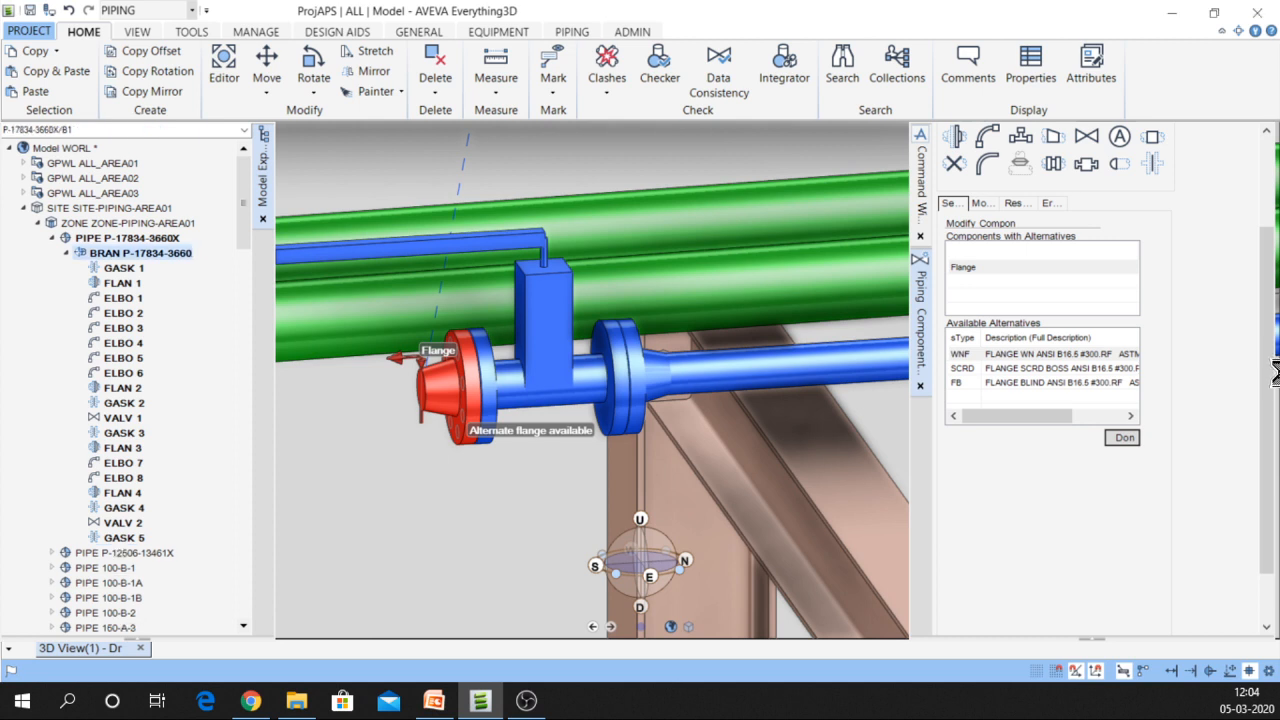
pyautogui.click(523, 336)
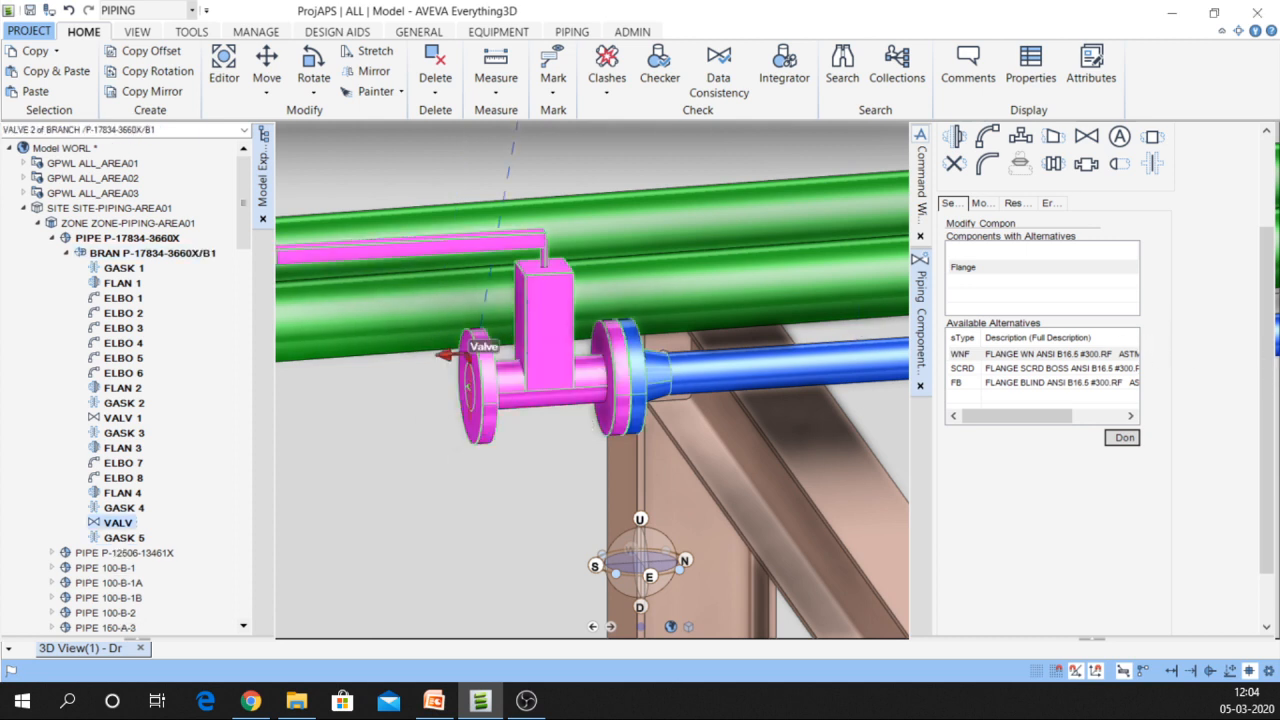
# Add an FB FLANGE BLIND ANSI B16.5 #300.RF flange after gasket GASK 5
pyautogui.click(132, 538)
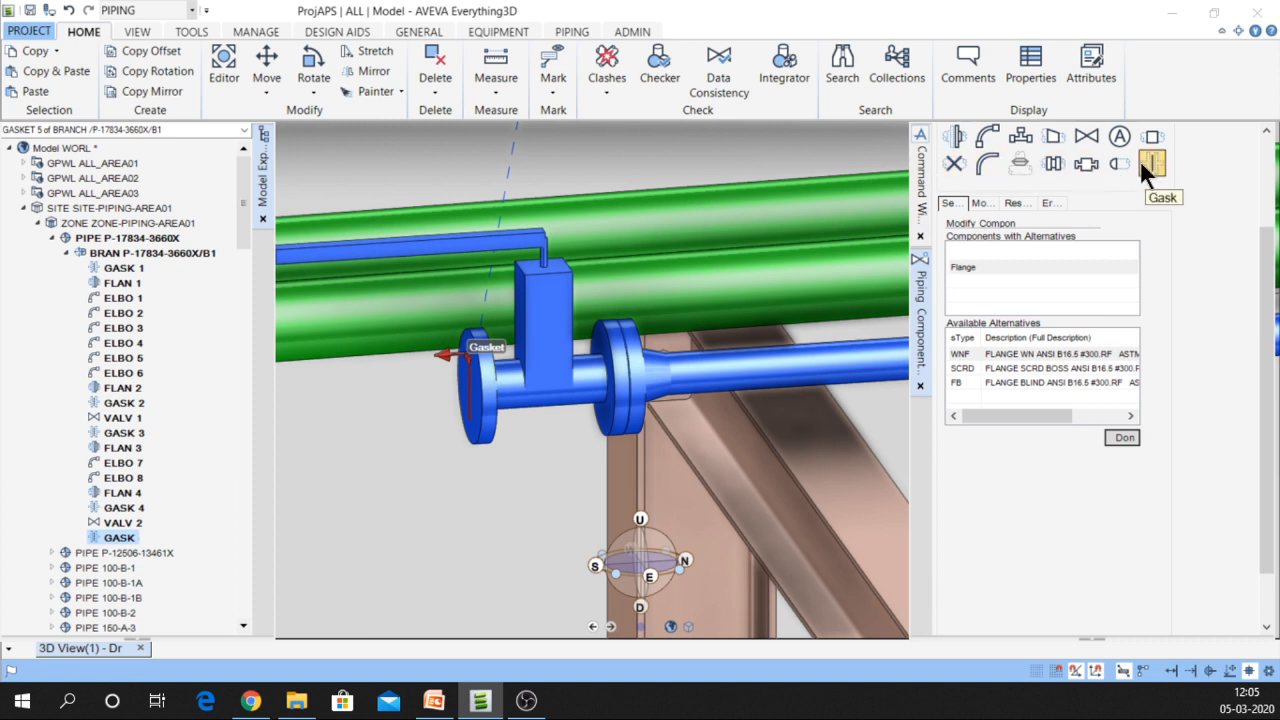
pyautogui.scroll(2, 1145, 170)
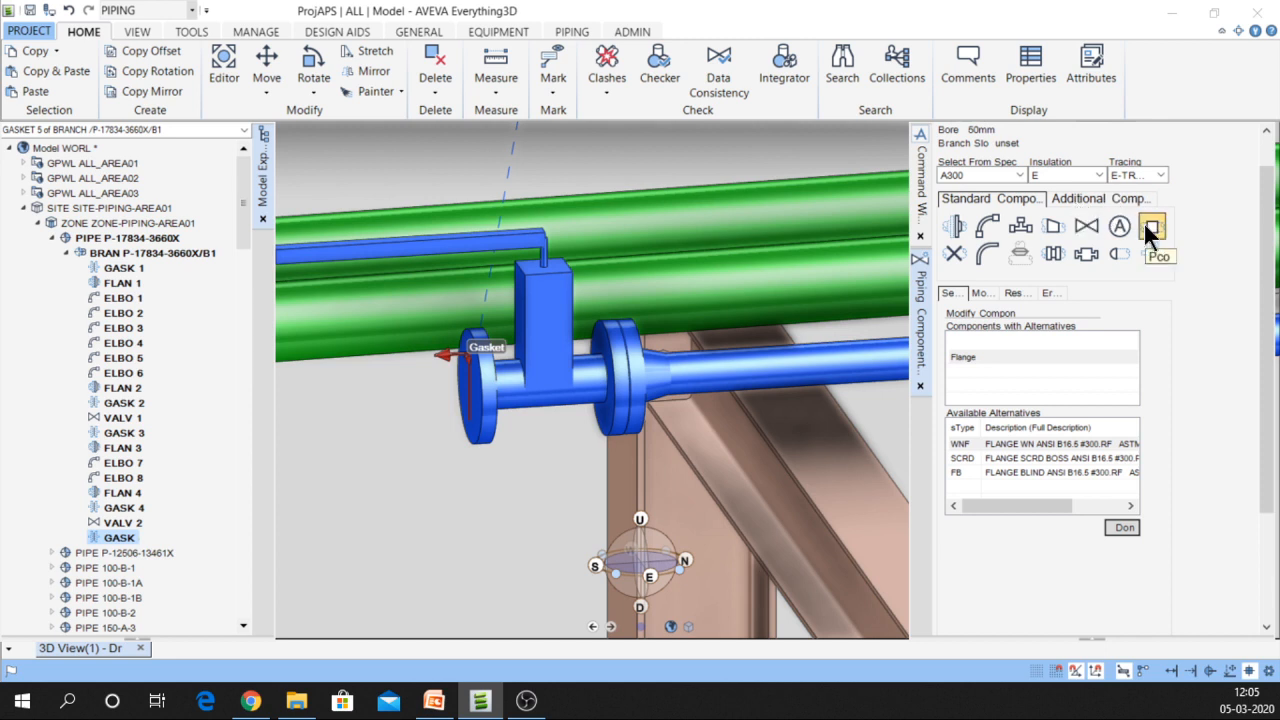
pyautogui.click(1093, 197)
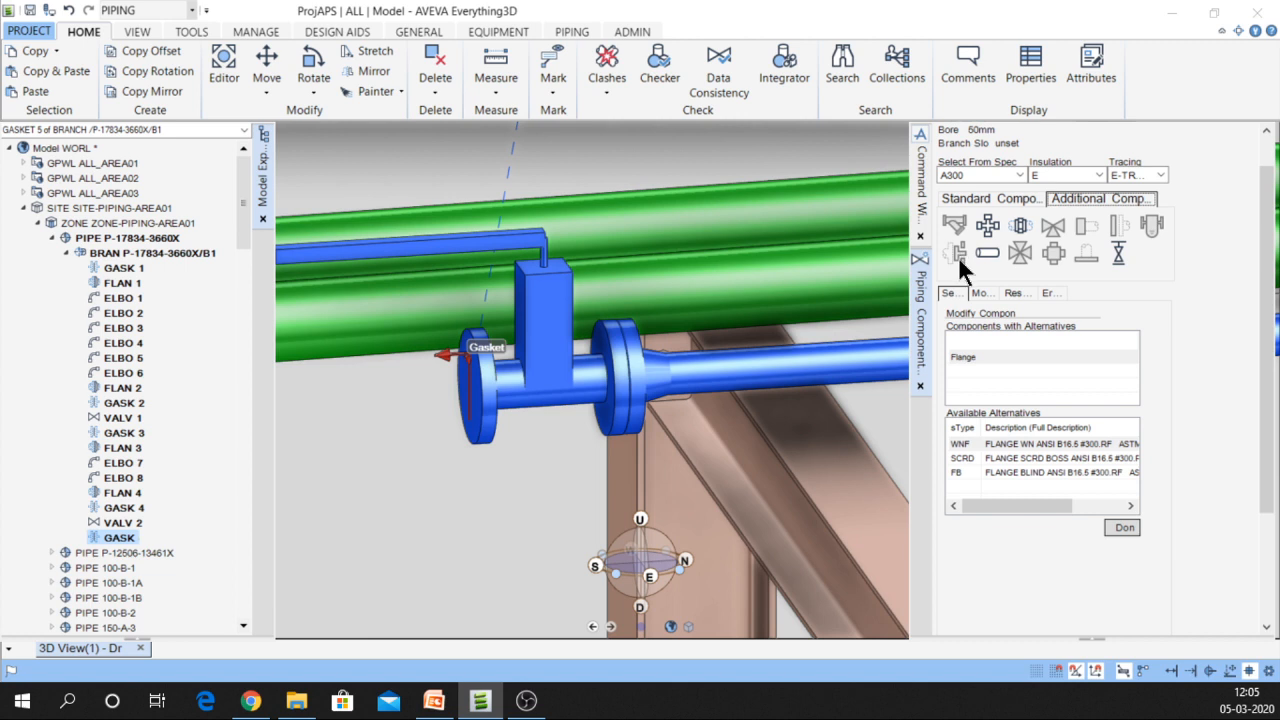
pyautogui.click(1008, 196)
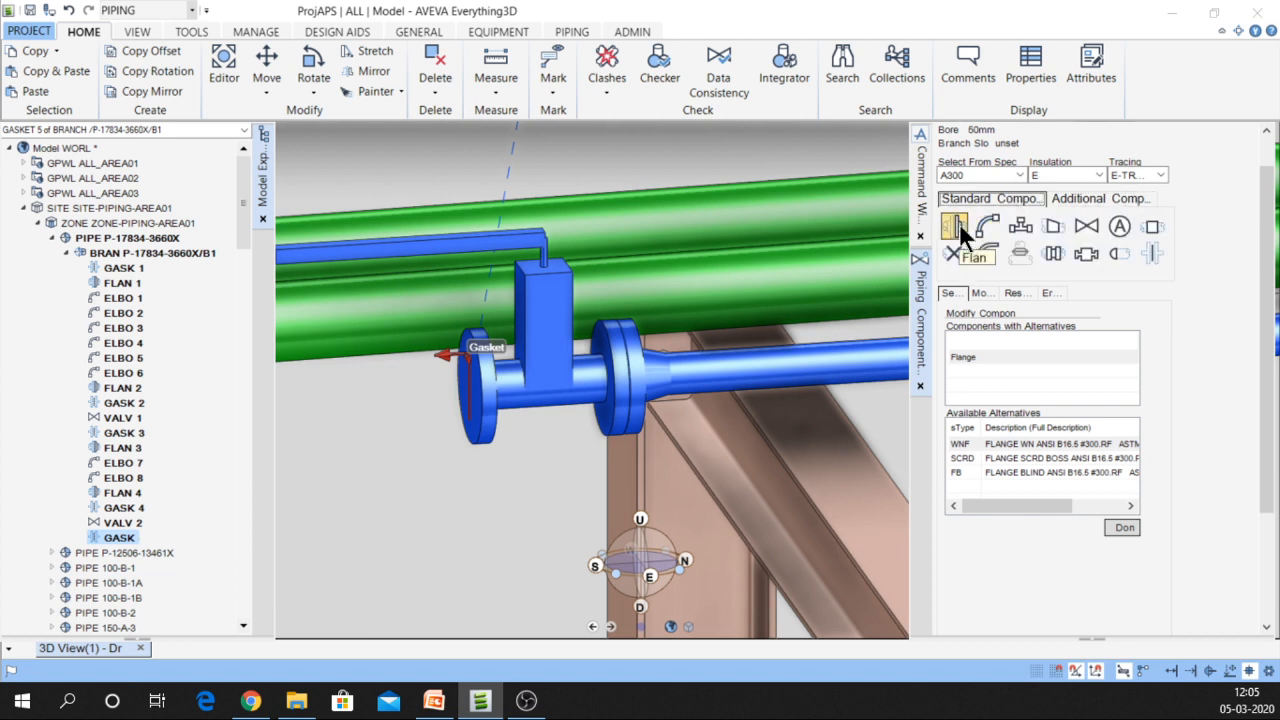
pyautogui.click(1016, 470)
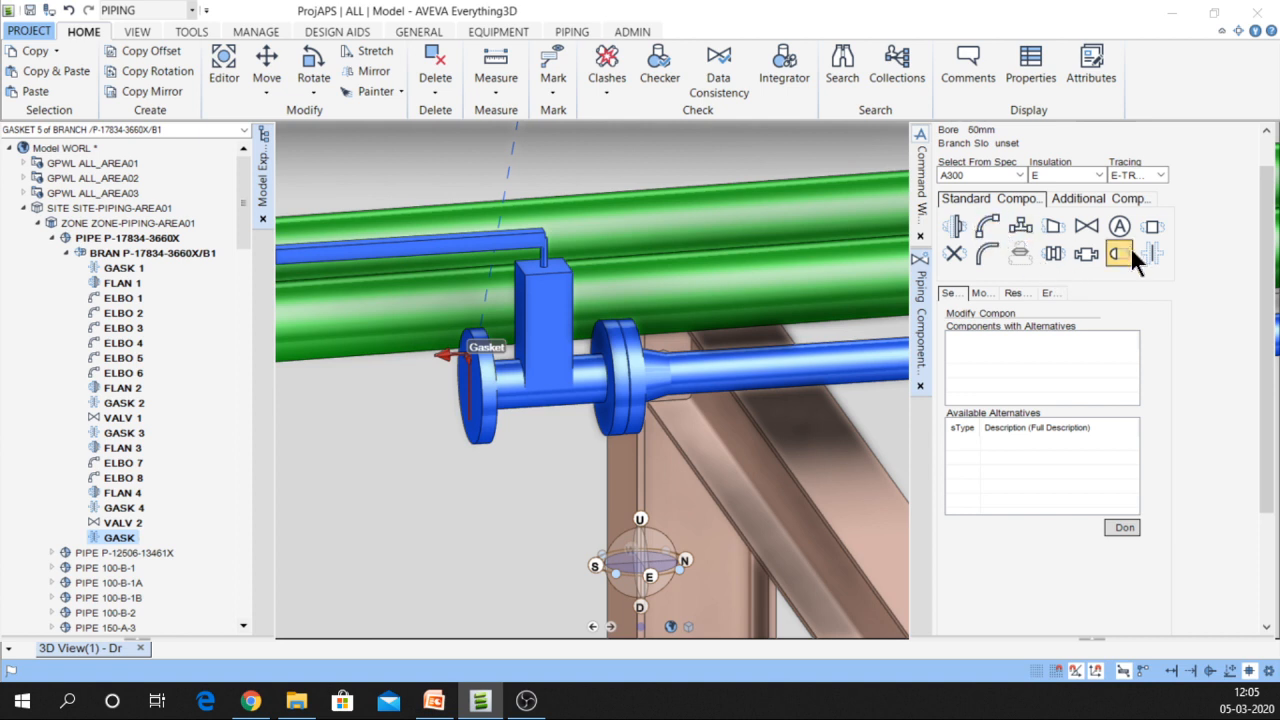
pyautogui.click(964, 222)
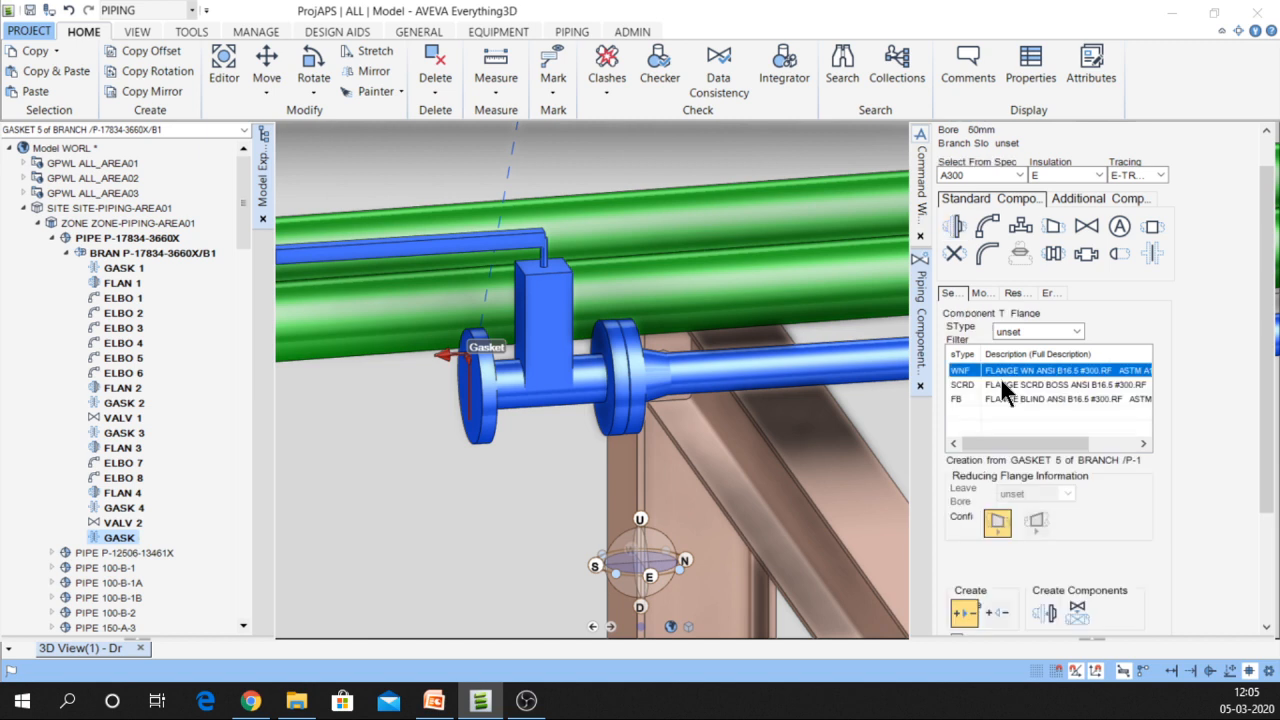
pyautogui.click(1000, 398)
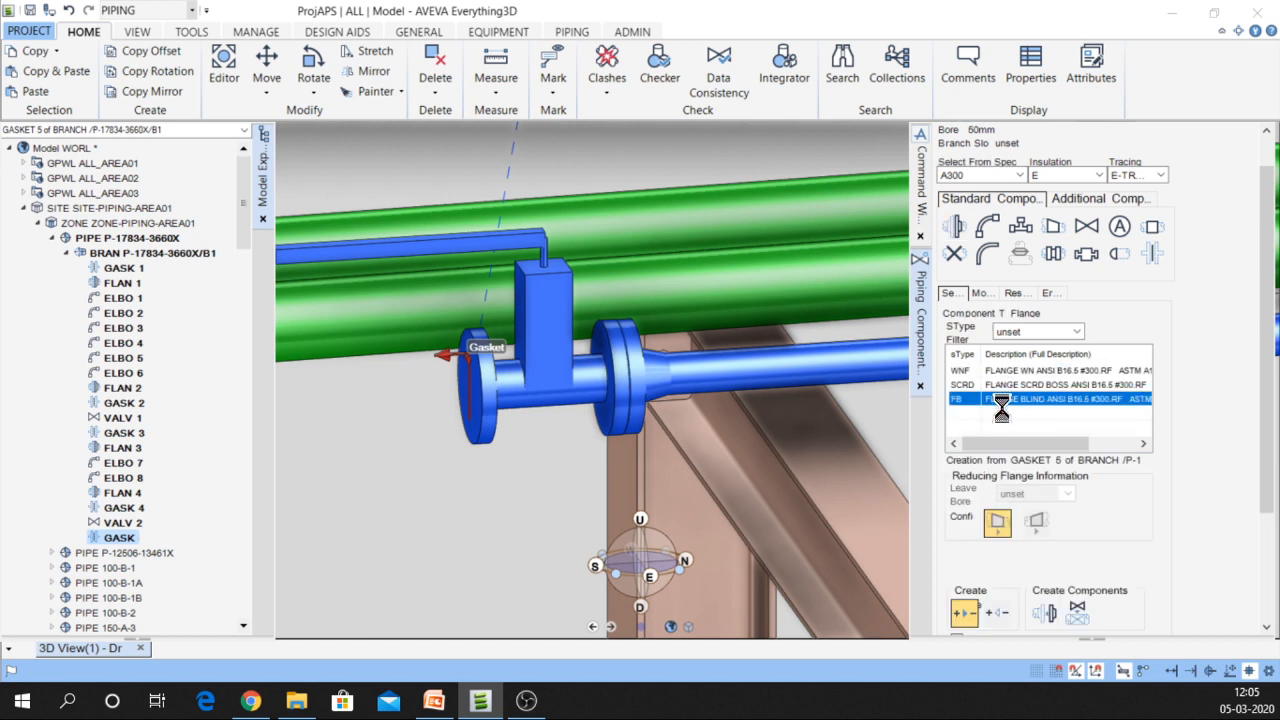
pyautogui.click(1047, 610)
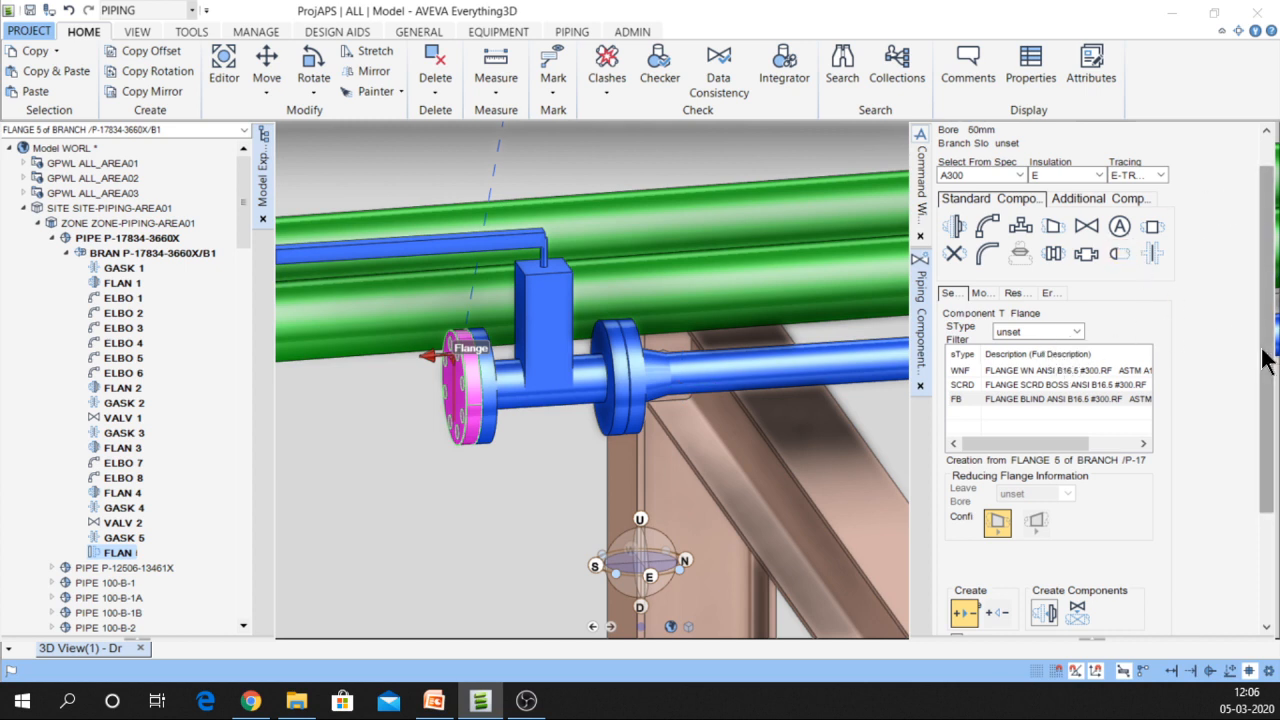
# Connect the branch tail to nozzle /C1101/N12 from the branch attributes
pyautogui.moveTo(1267, 352); pyautogui.dragTo(1252, 162)
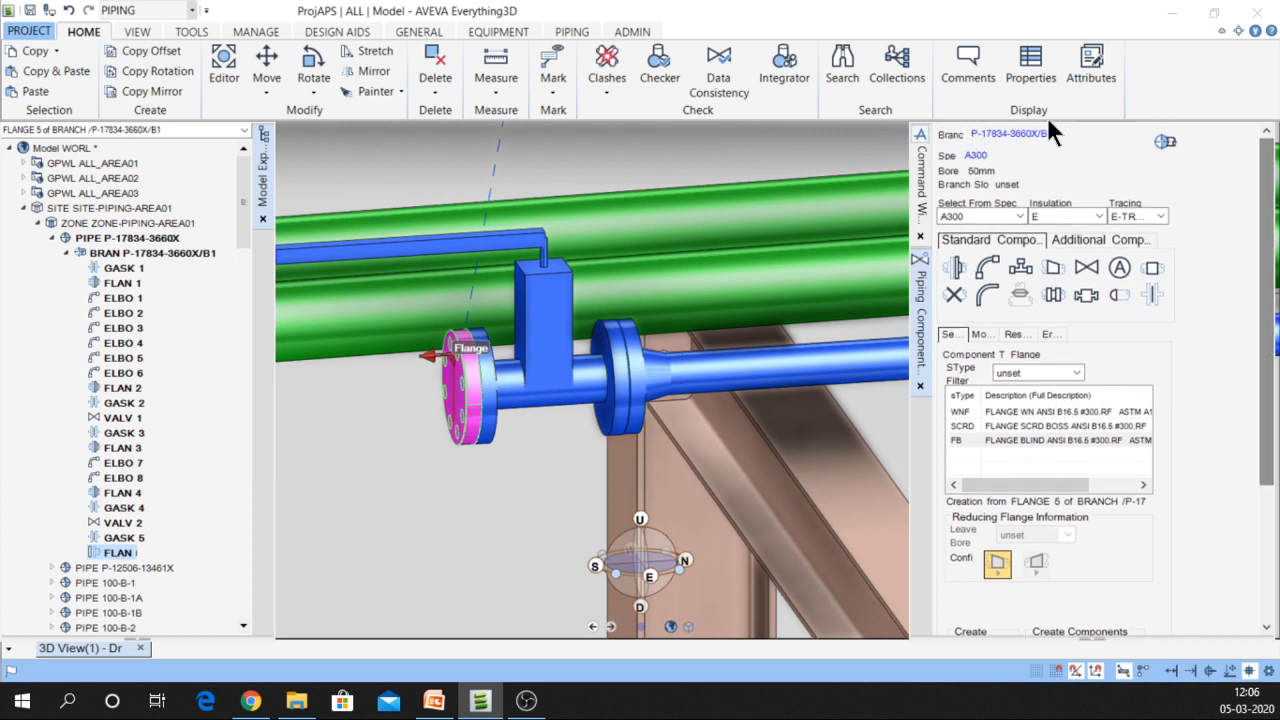
pyautogui.click(978, 136)
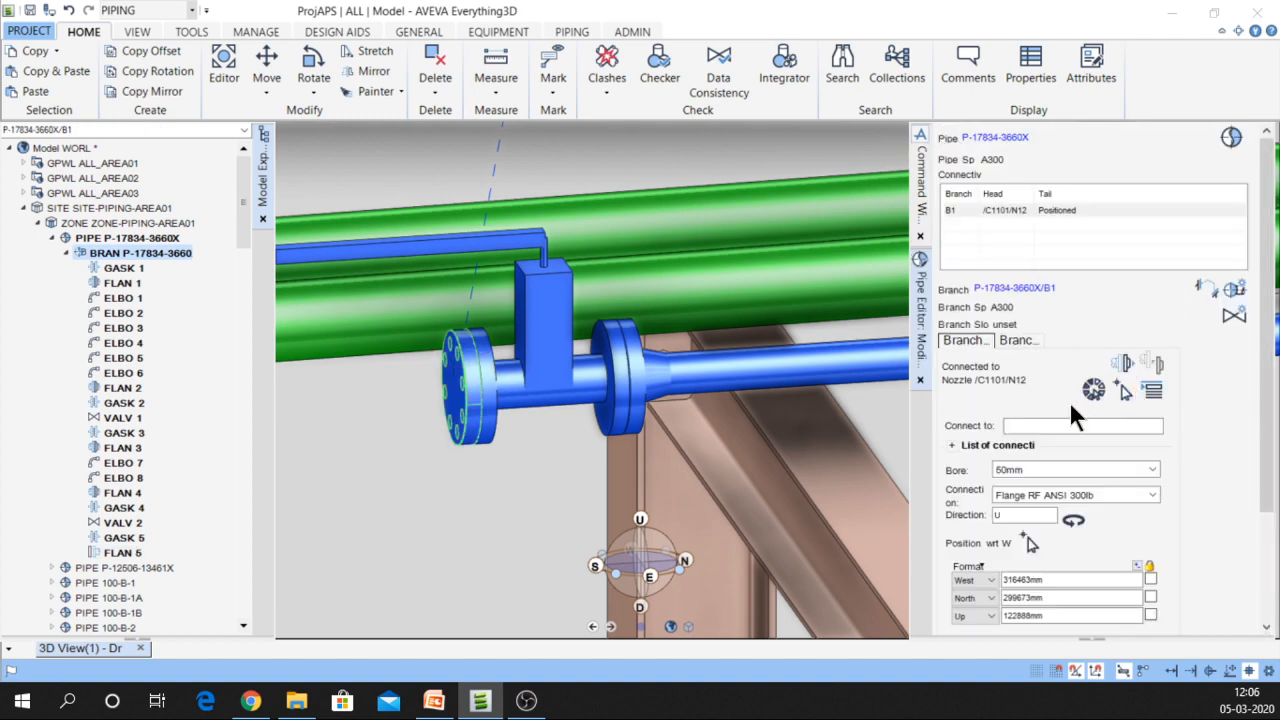
pyautogui.click(1030, 343)
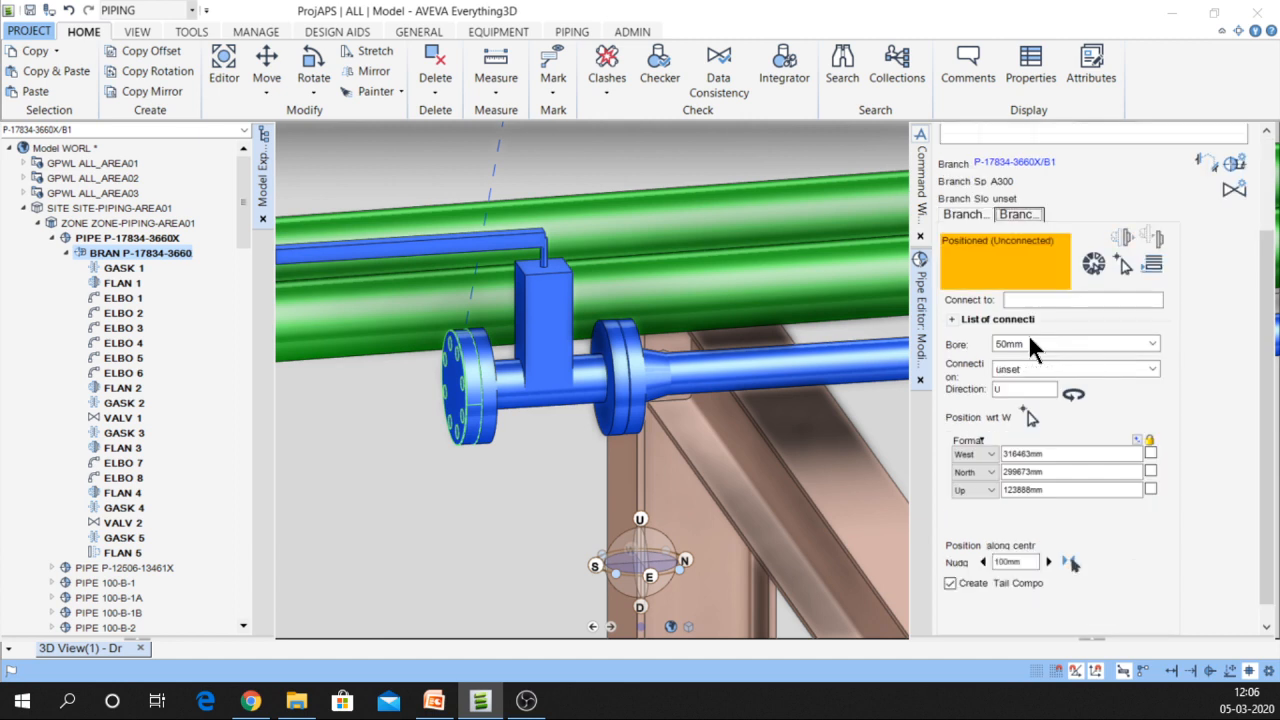
pyautogui.click(1152, 265)
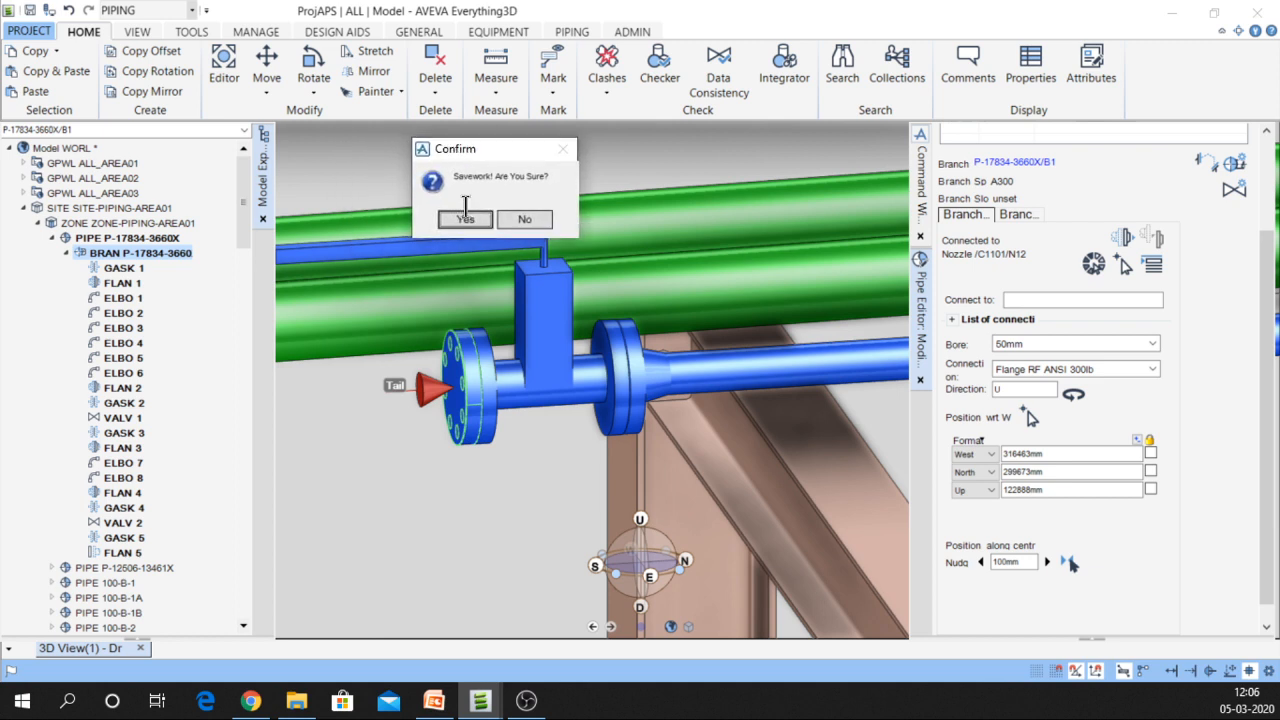
# Save the work and collapse the branch in the model tree
pyautogui.click(465, 219)
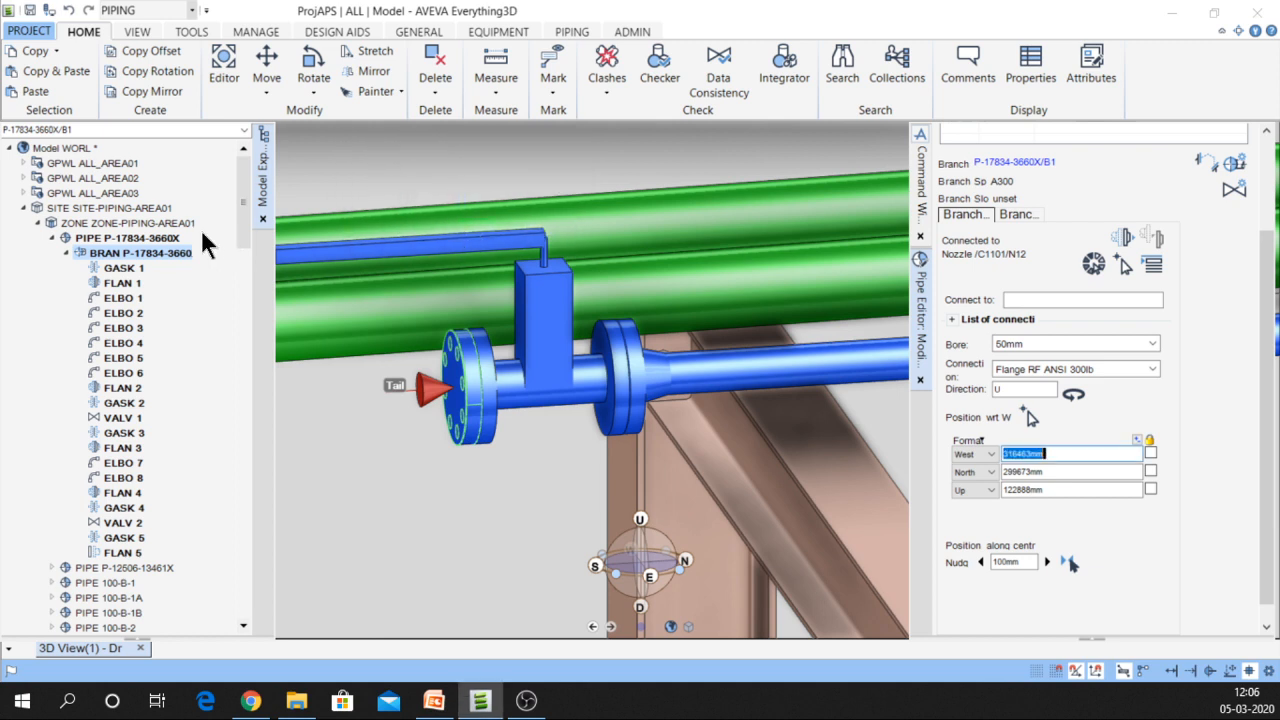
pyautogui.click(161, 251)
pyautogui.doubleClick(161, 253)
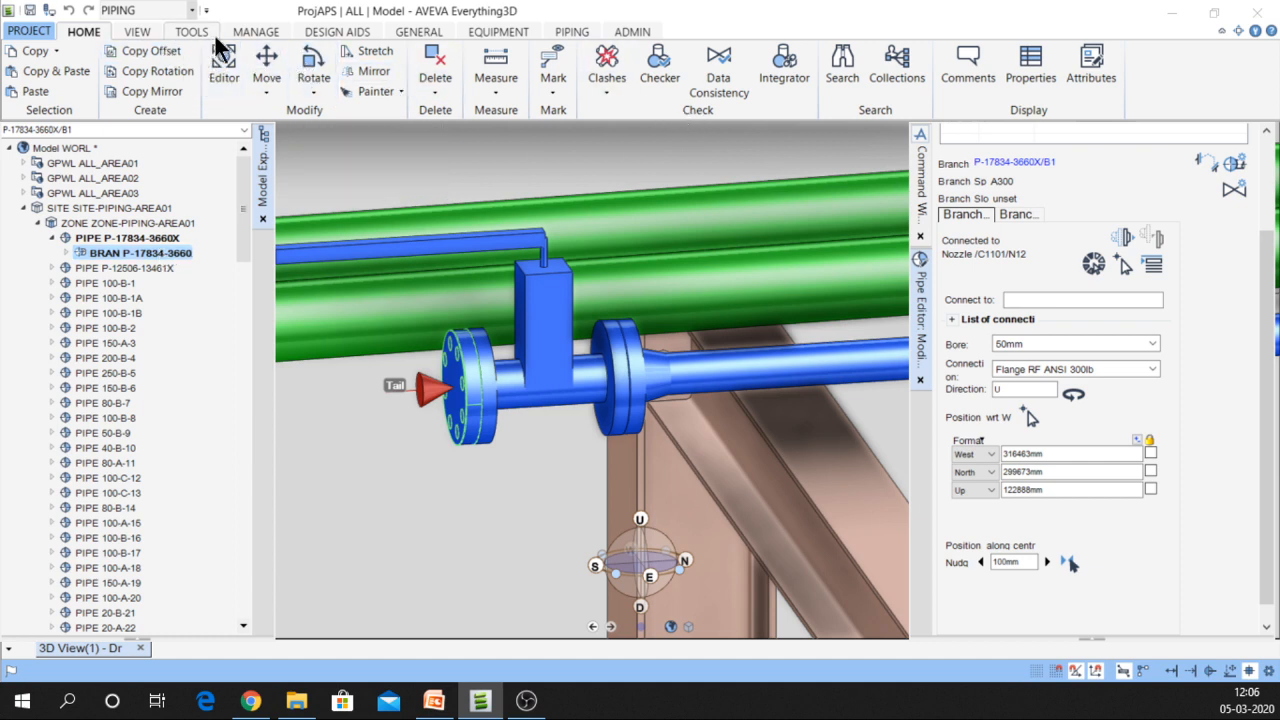
# Set Data Consistency to check the current element and accept the piping tolerance settings
pyautogui.click(555, 34)
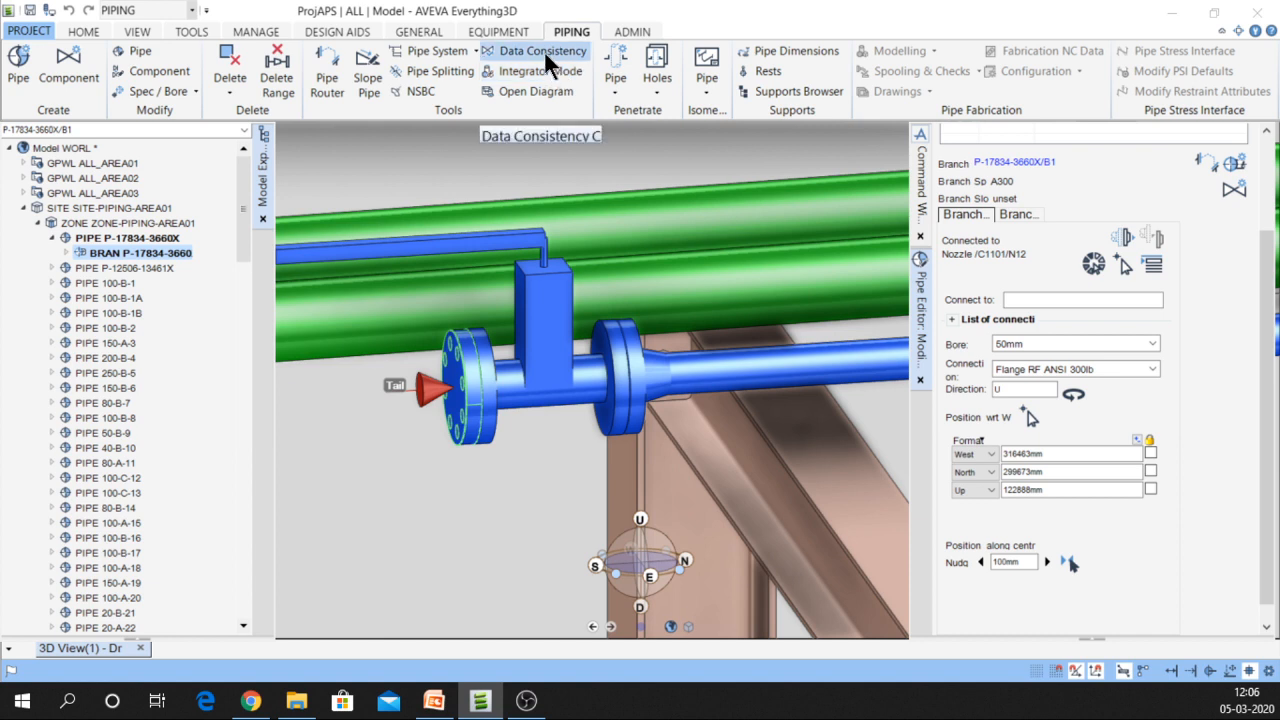
pyautogui.click(546, 58)
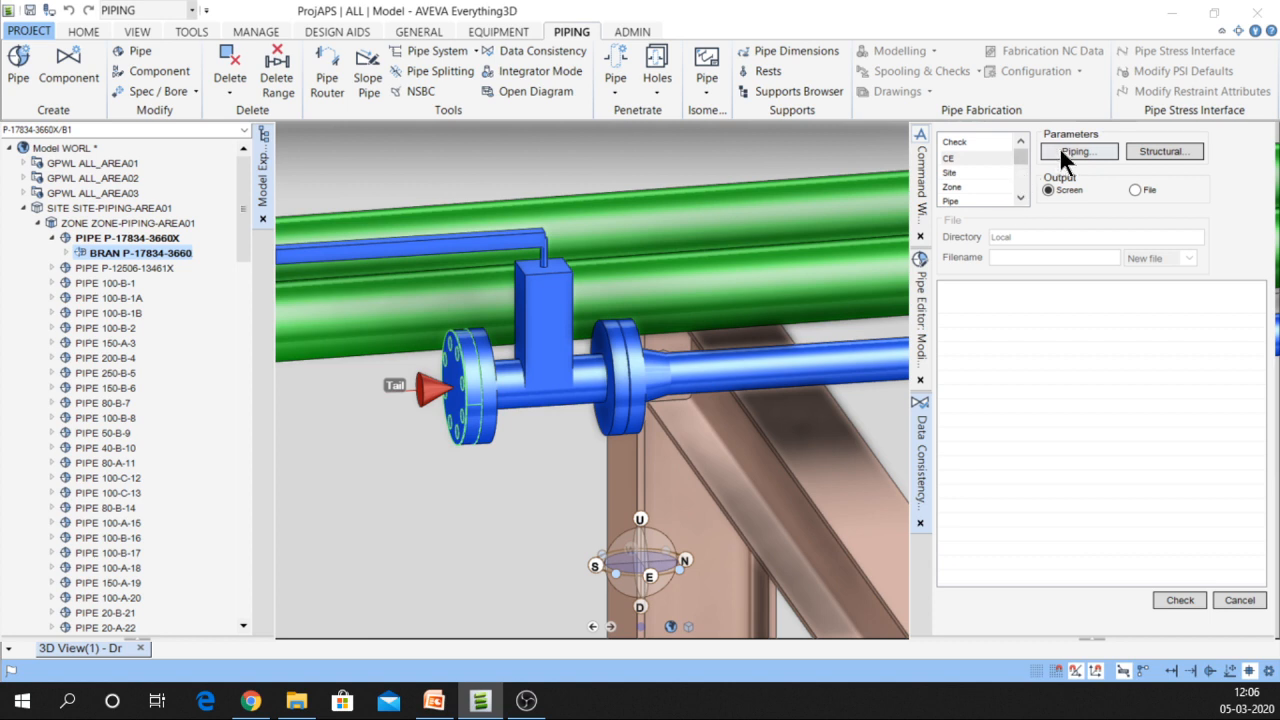
pyautogui.click(946, 159)
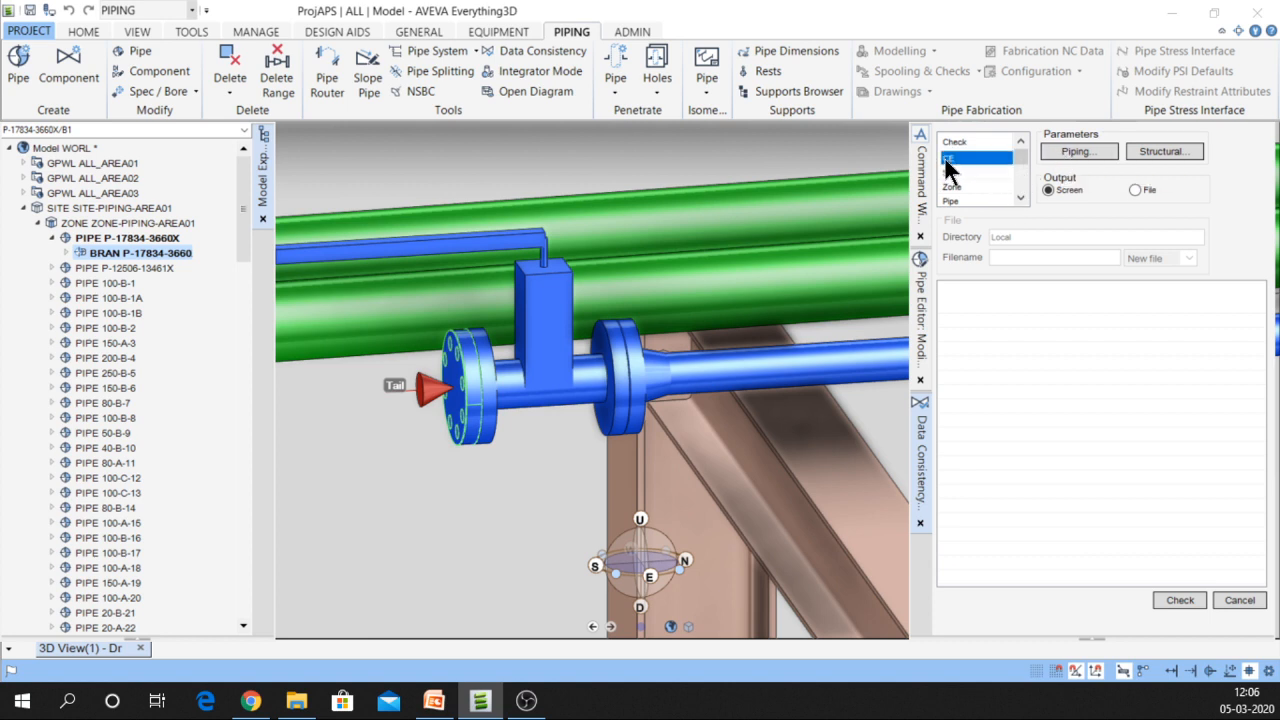
pyautogui.click(1074, 150)
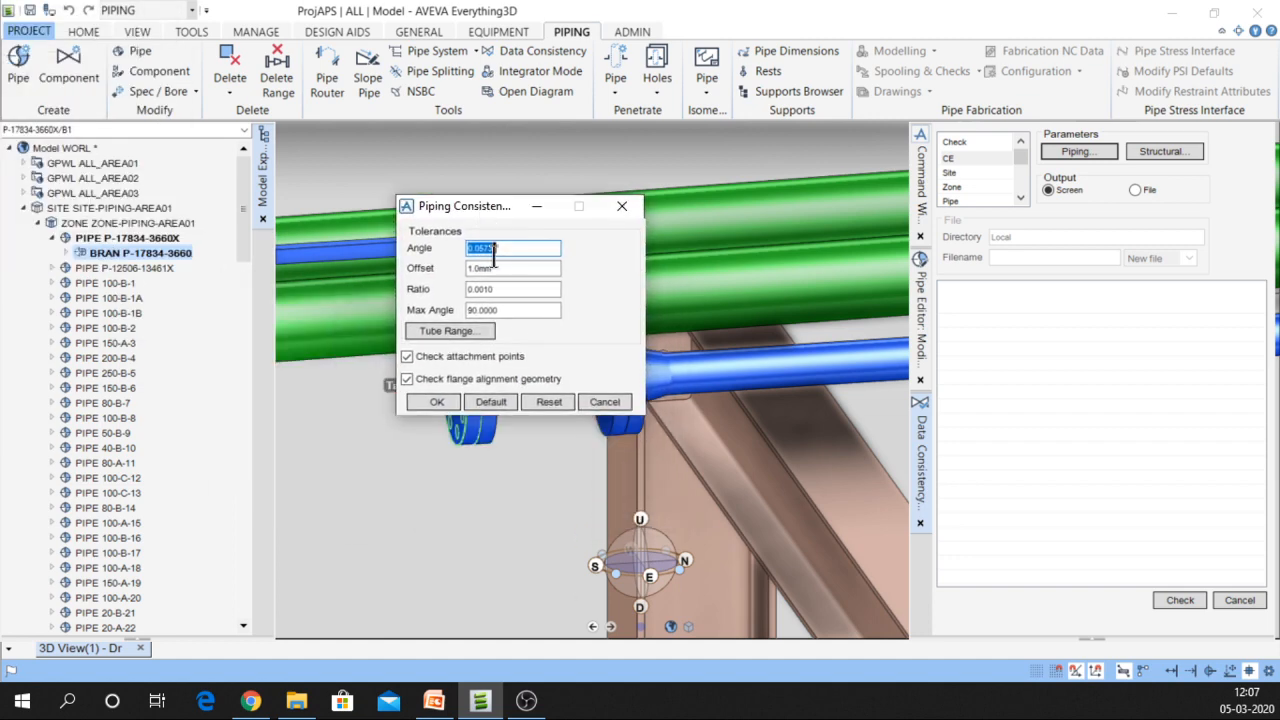
pyautogui.click(441, 401)
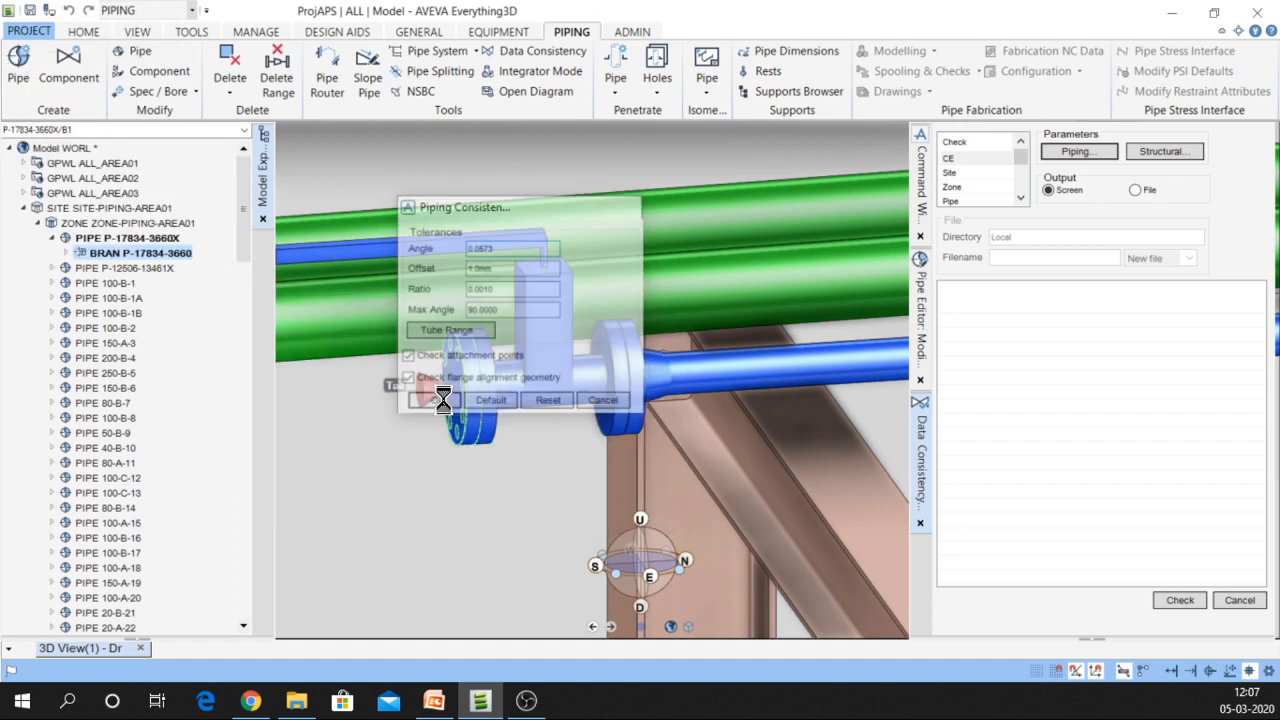
# Run the check and review the insulation errors and D140 SPREF problem on FLANGE 5
pyautogui.click(1176, 600)
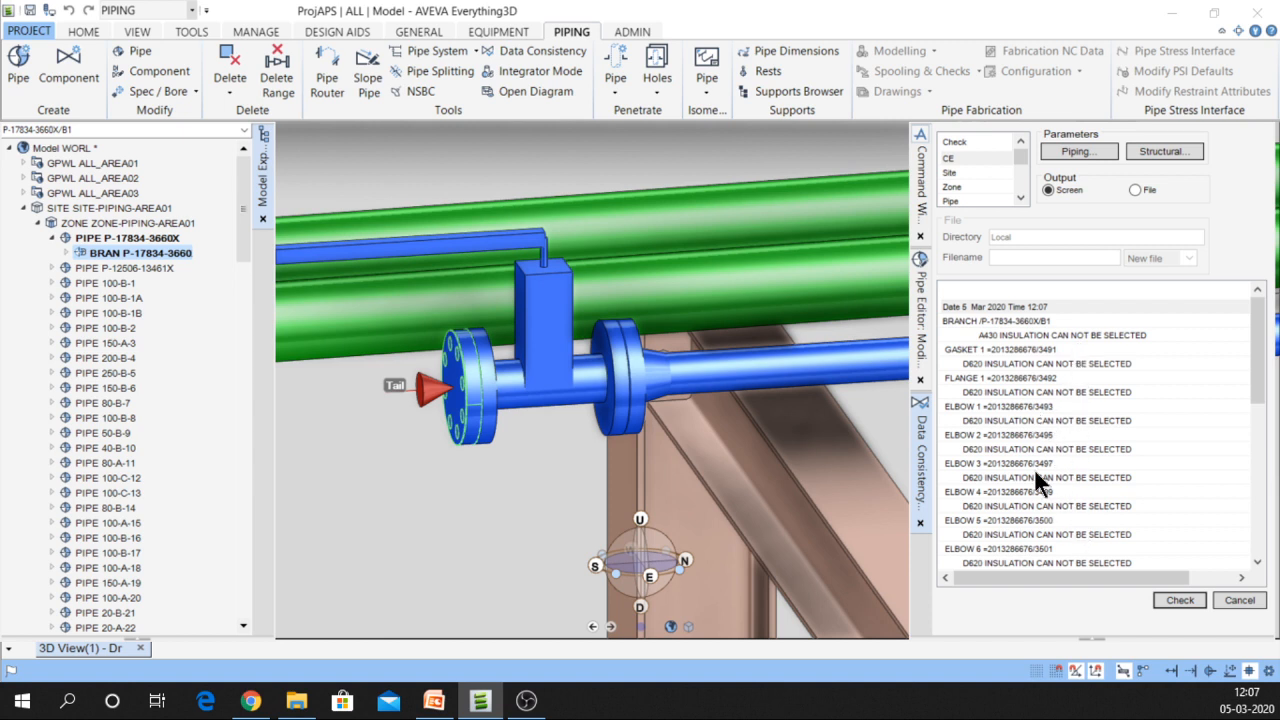
pyautogui.scroll(-10, 1034, 468)
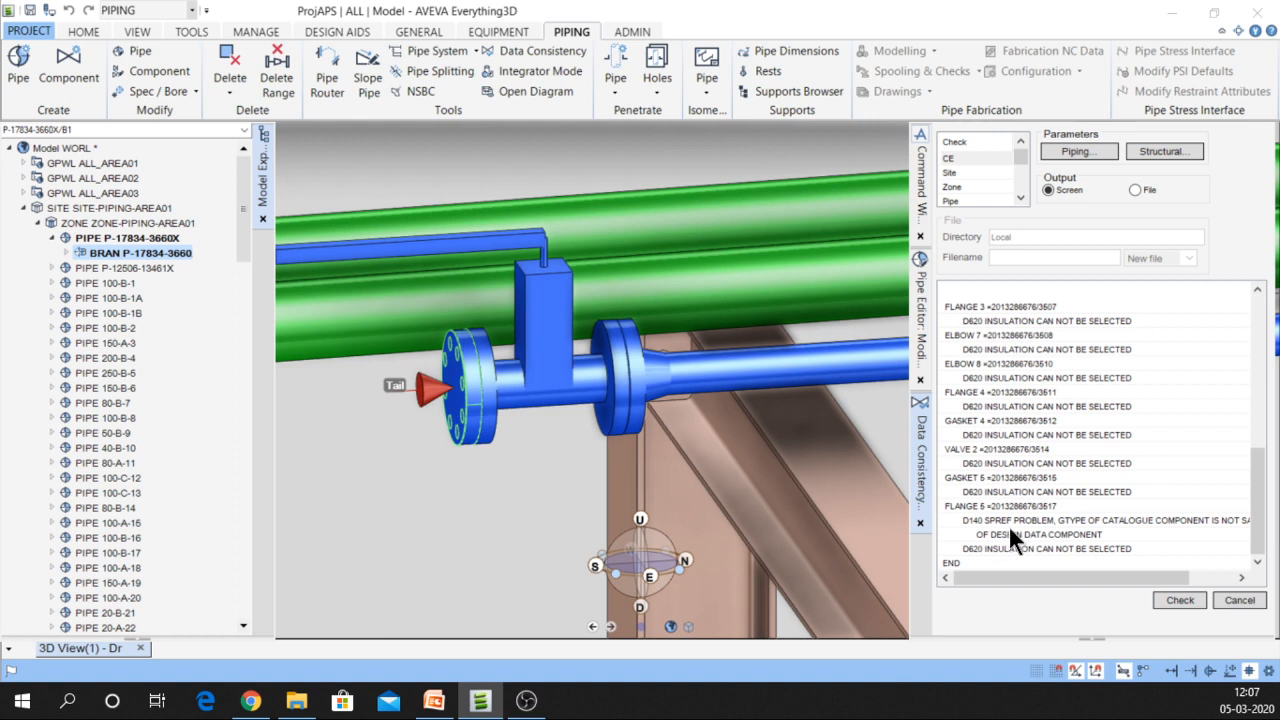
pyautogui.moveTo(1023, 575); pyautogui.dragTo(928, 564)
pyautogui.scroll(10, 1025, 436)
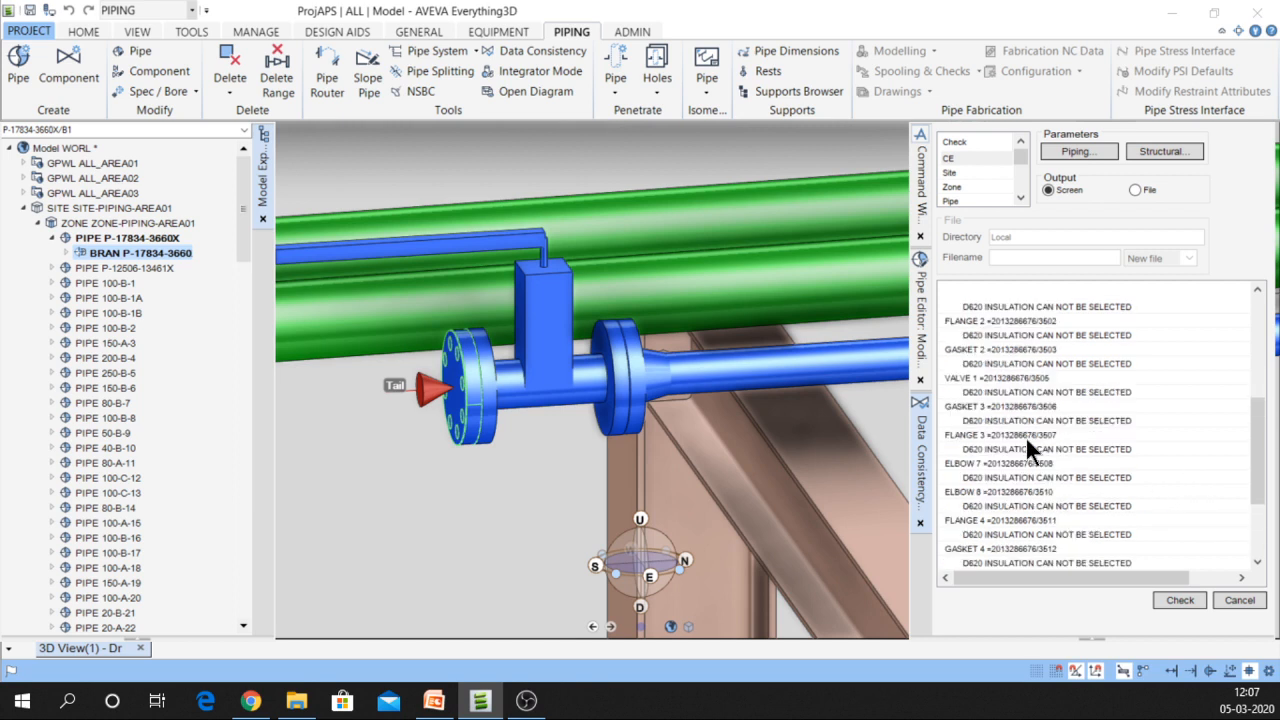